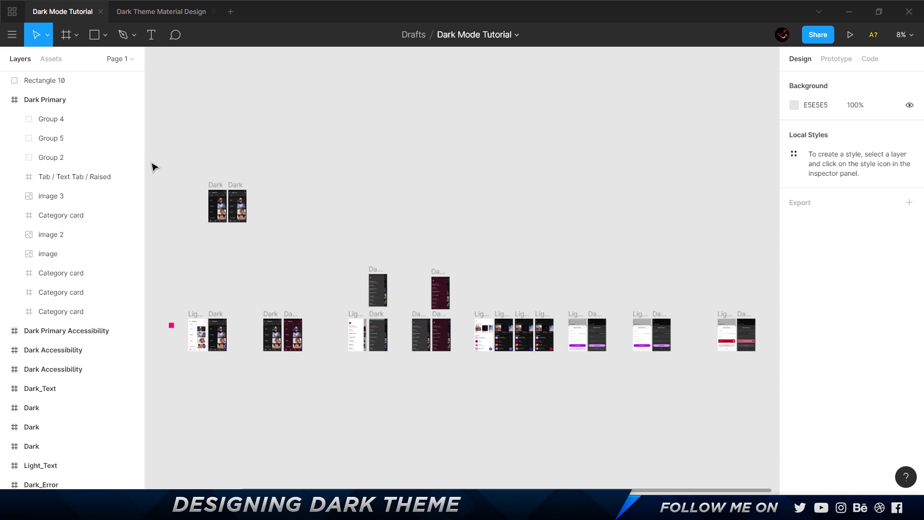
Switch to the browser and look through the Material Design dark theme guidelines, from usage to the surface and elevation properties.
key("alt+Tab")
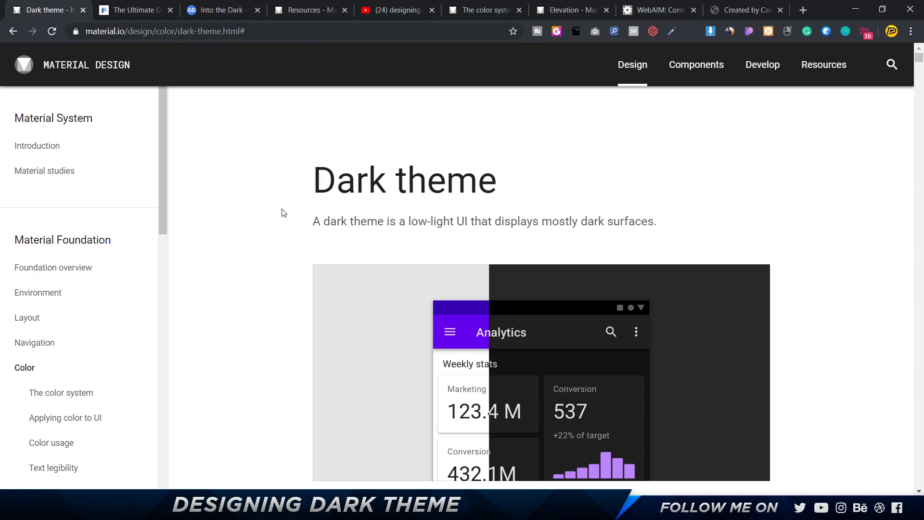
scroll(284, 213, "down", 20)
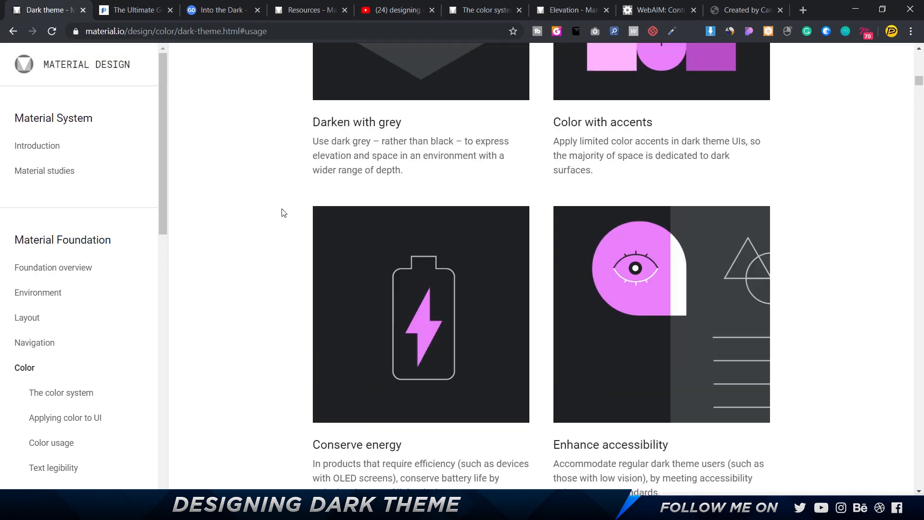
scroll(284, 213, "down", 20)
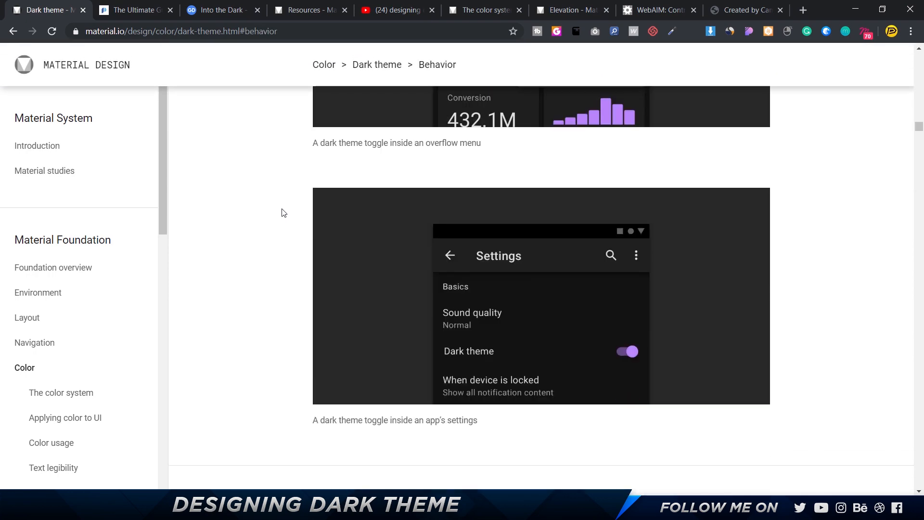
scroll(284, 214, "down", 20)
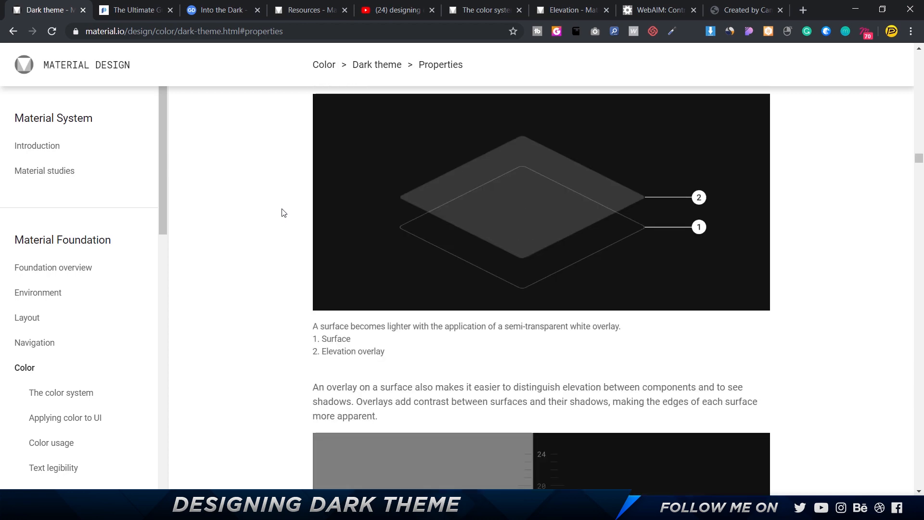
scroll(284, 213, "up", 2)
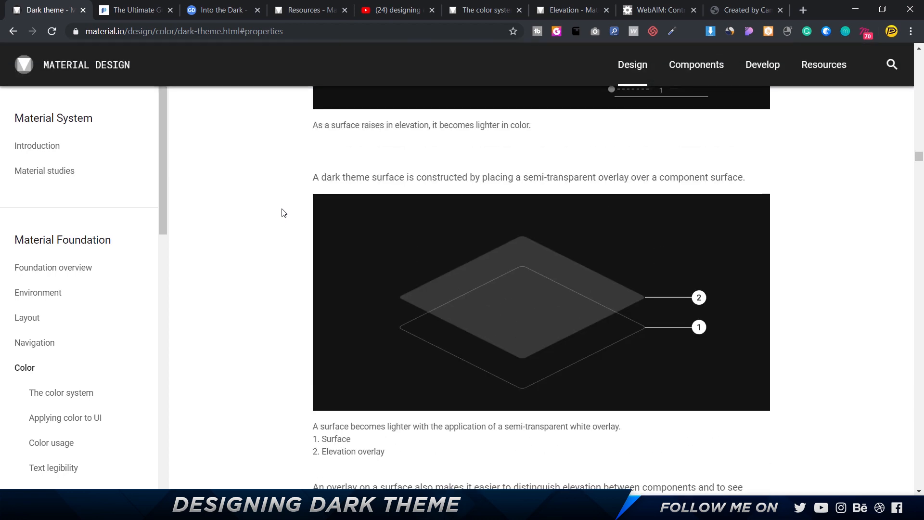
Dismiss the distribution notice on the Prototypr dark theme guide for Android apps and skim its elevation and color sections.
left_click(134, 10)
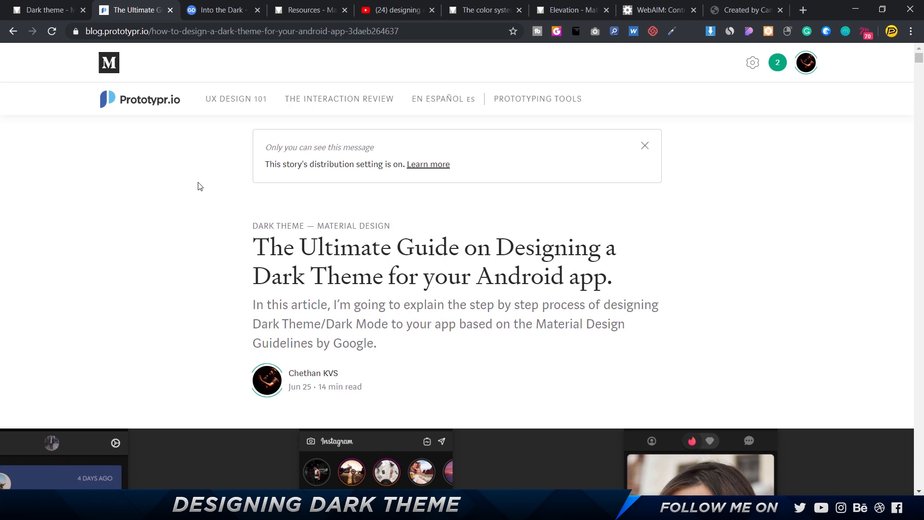
left_click(644, 146)
scroll(734, 234, "down", 10)
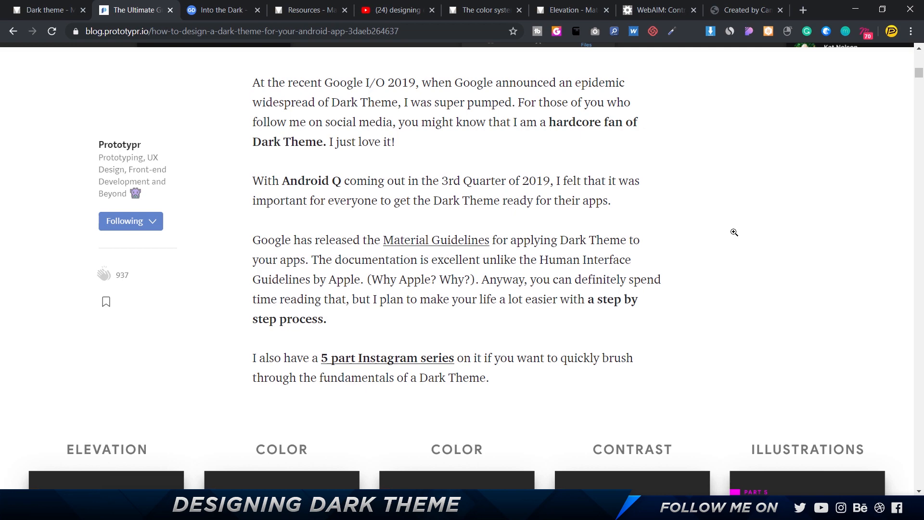
scroll(733, 233, "down", 5)
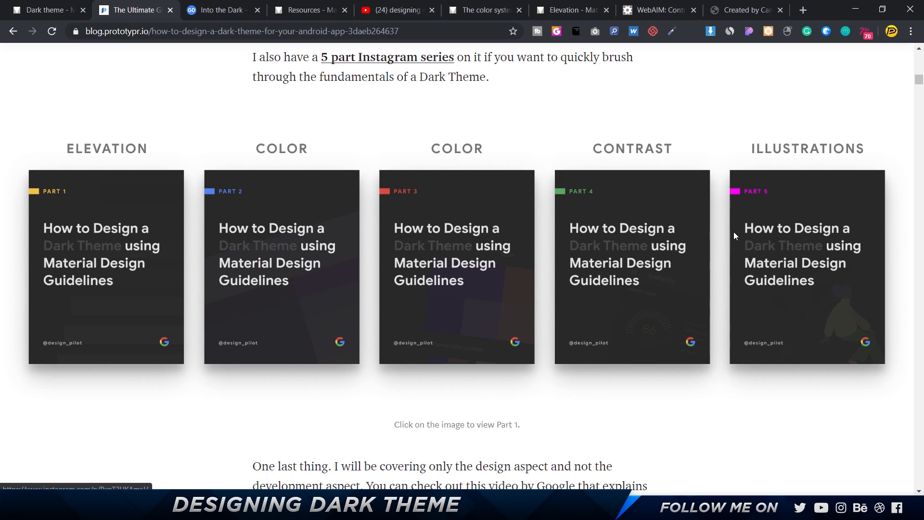
scroll(712, 249, "down", 10)
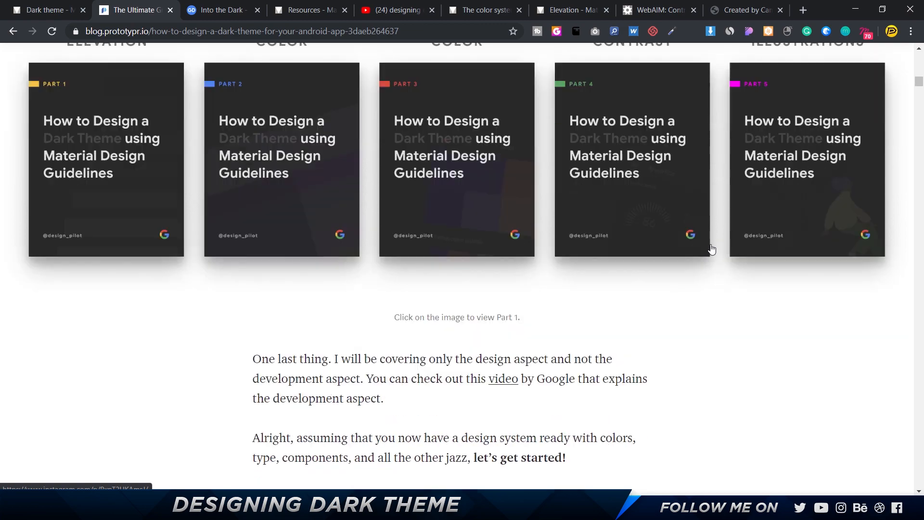
scroll(711, 249, "down", 15)
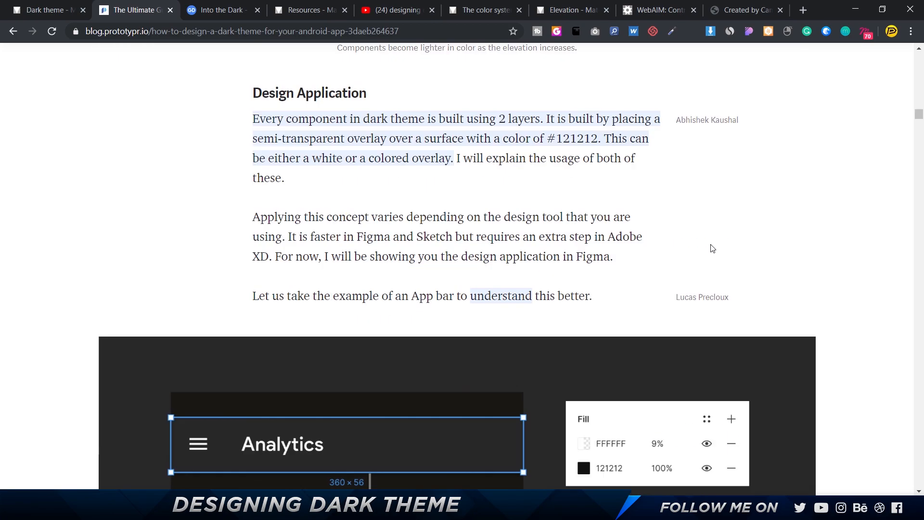
scroll(711, 245, "down", 15)
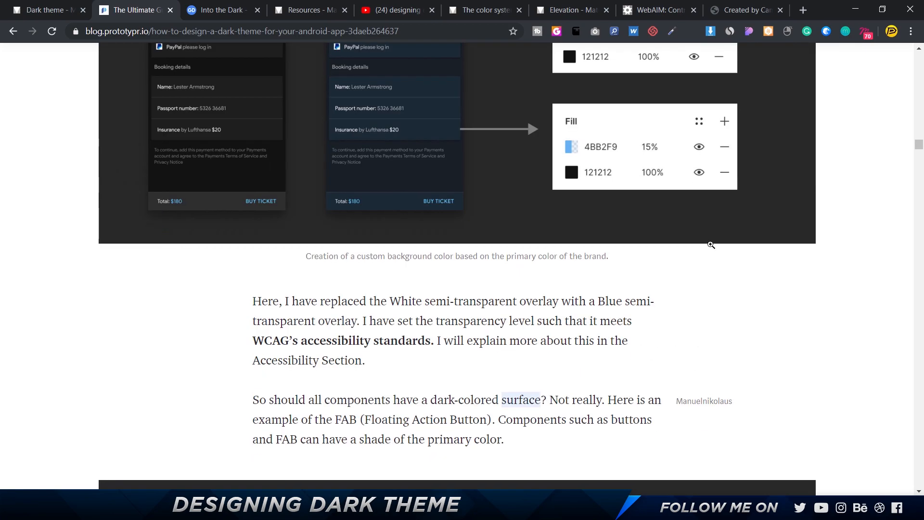
scroll(710, 245, "down", 15)
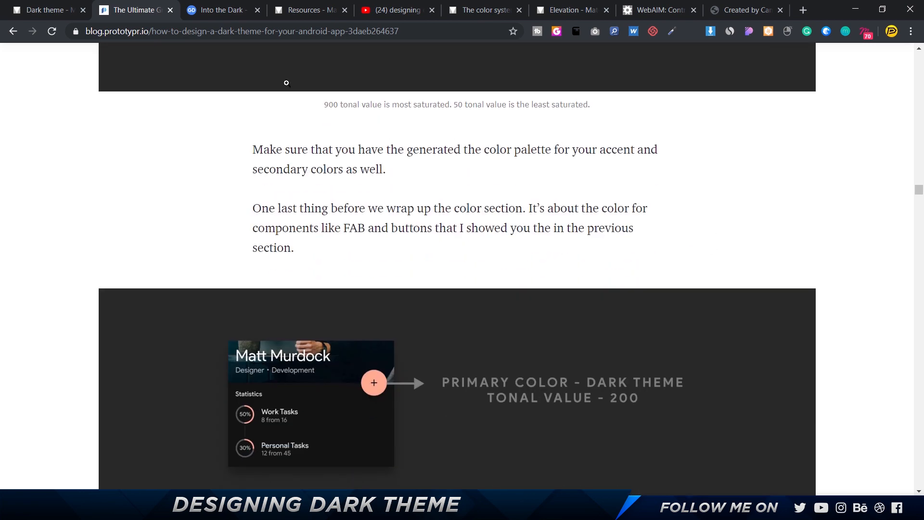
scroll(406, 188, "down", 2)
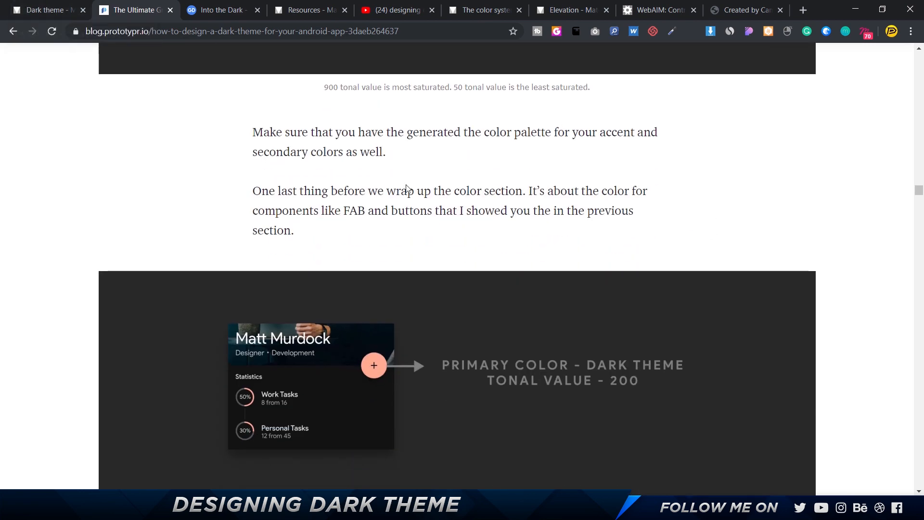
scroll(407, 189, "up", 4)
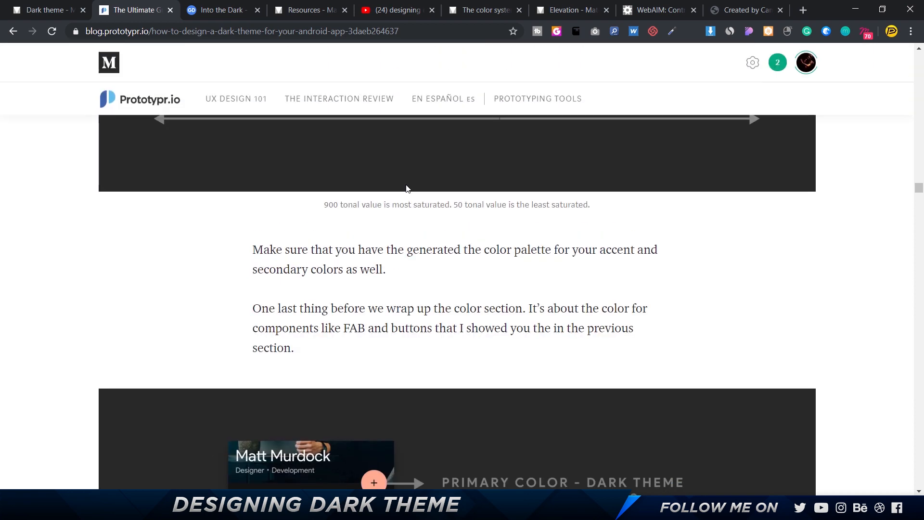
Skim the Google Design article on Material dark theme, including its imagery and hierarchy sections.
left_click(233, 14)
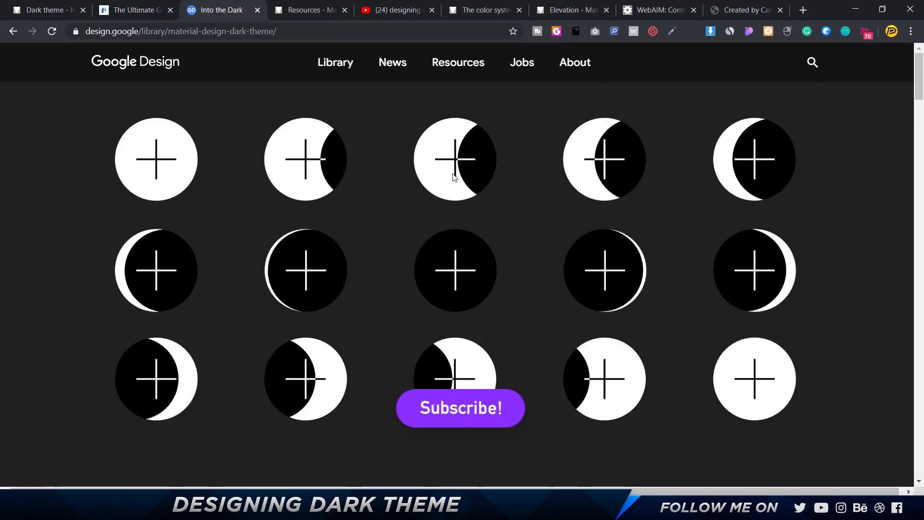
scroll(453, 174, "down", 20)
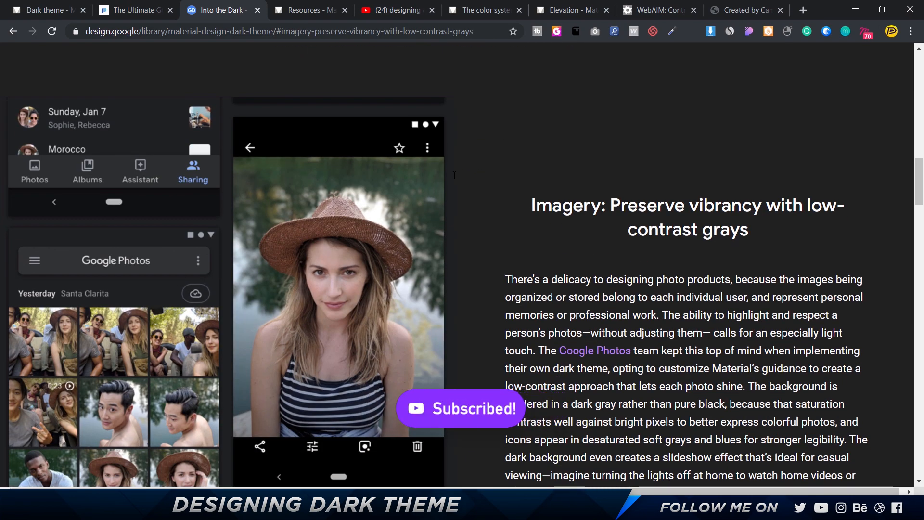
scroll(454, 175, "down", 20)
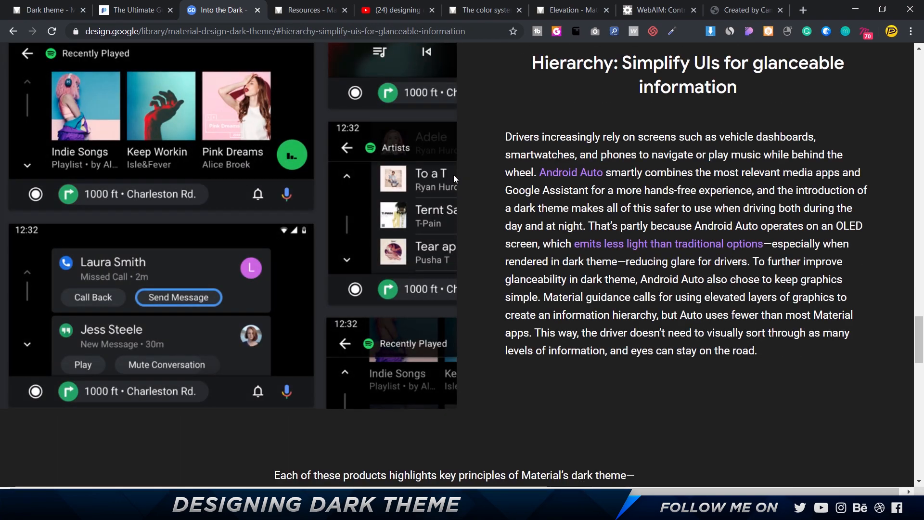
Review the Material design kit resources and the YouTube results for "designing dark theme google", revisiting the dark theme articles already open.
left_click(296, 13)
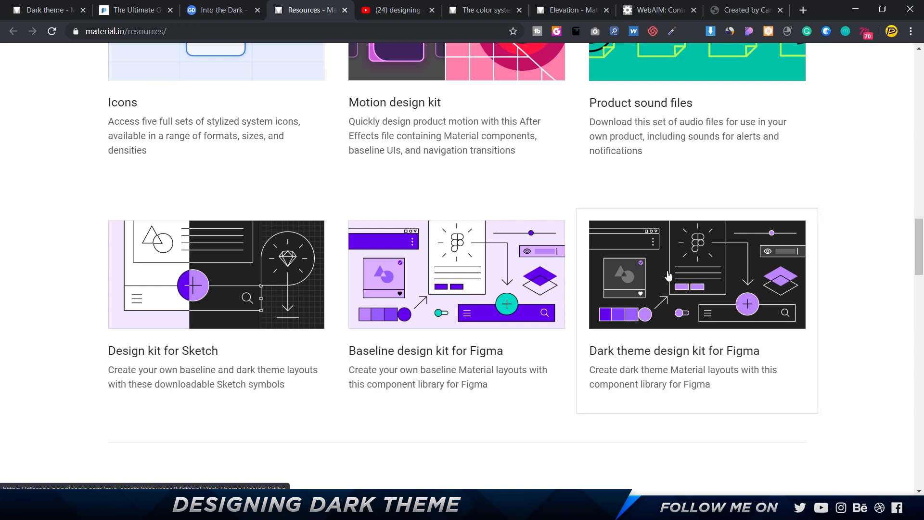
left_click(398, 10)
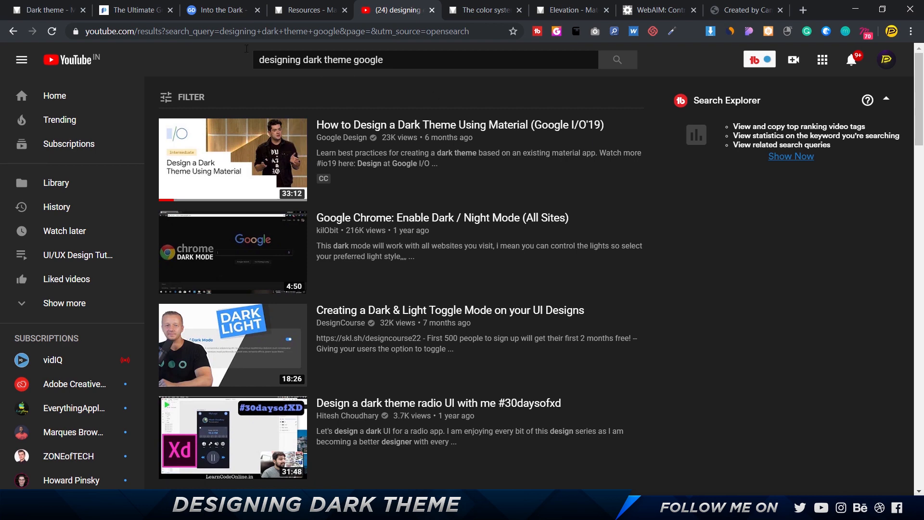
left_click(35, 13)
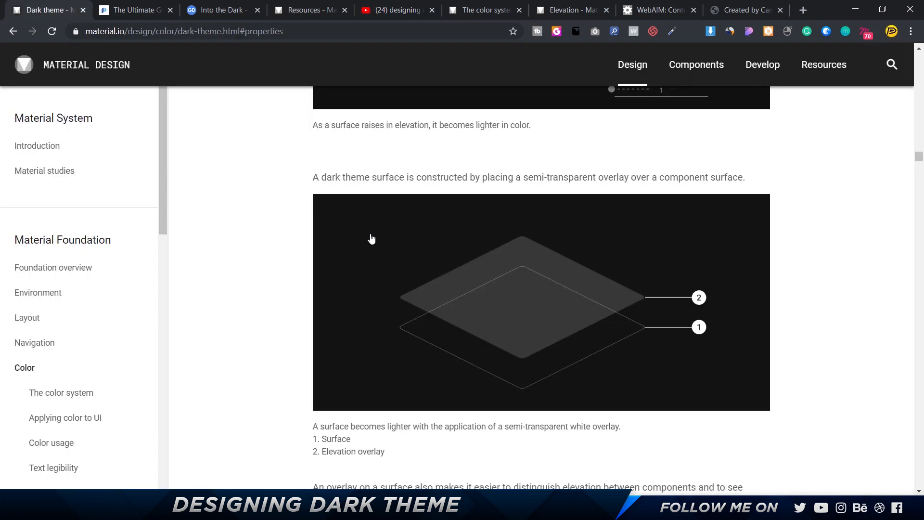
left_click(221, 10)
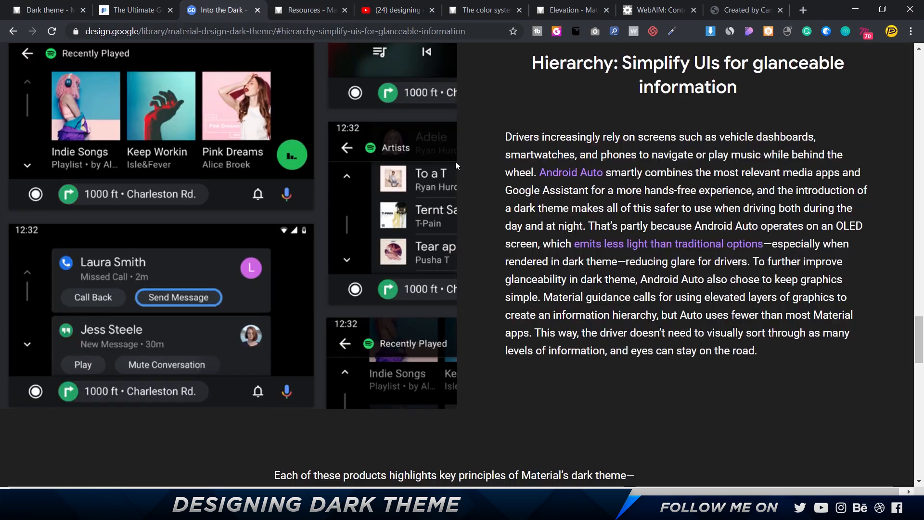
left_click(342, 18)
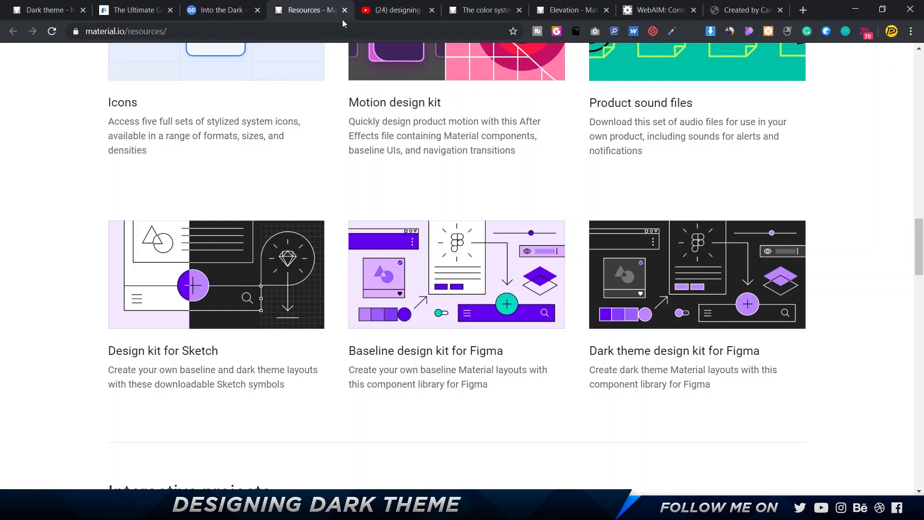
left_click(402, 16)
mouse_move(458, 152)
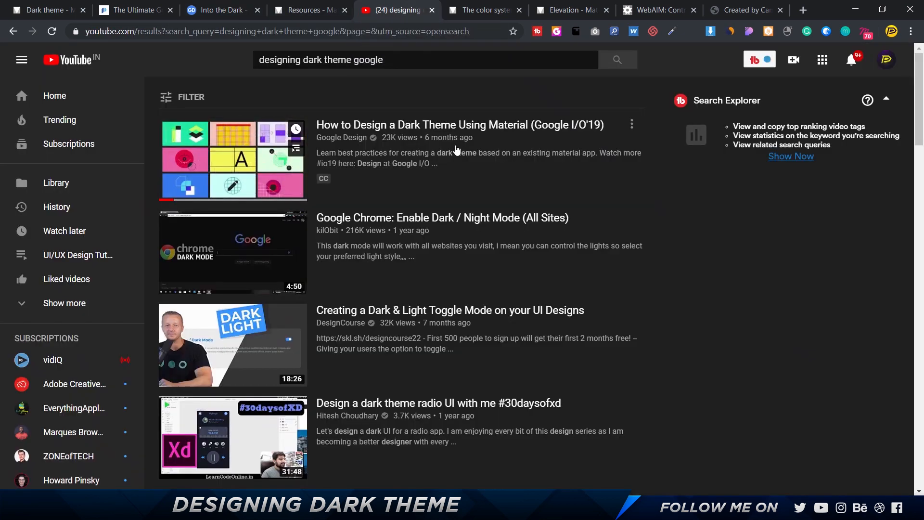
left_click(130, 10)
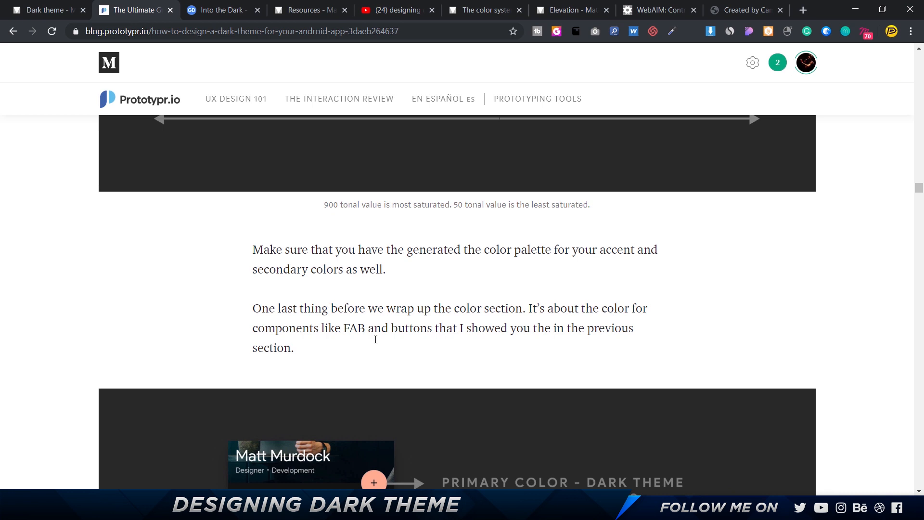
left_click(389, 14)
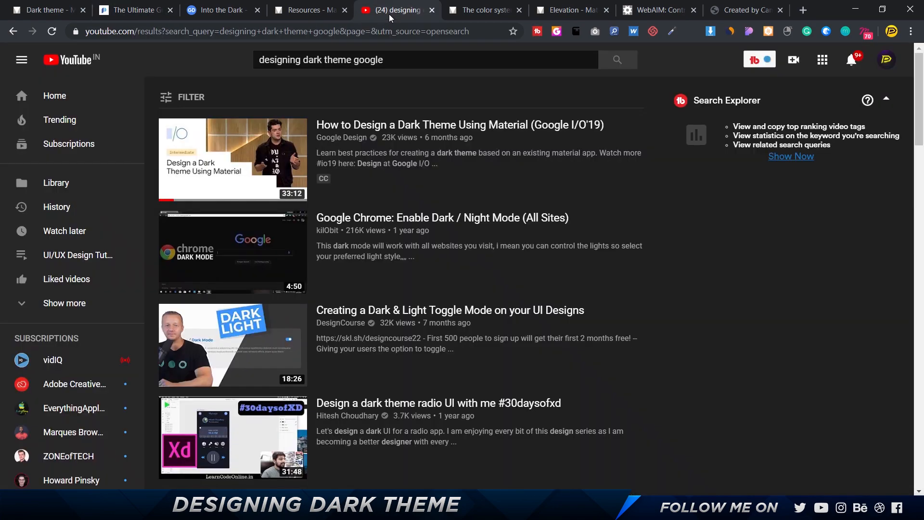
Examine the palette generator in the color-picking tools section of Material's color system page.
left_click(466, 15)
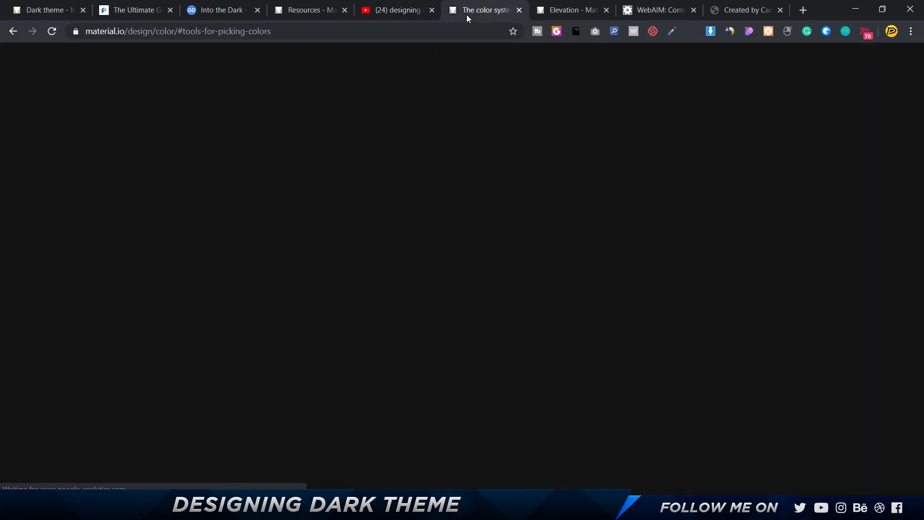
scroll(515, 73, "up", 6)
scroll(531, 259, "down", 16)
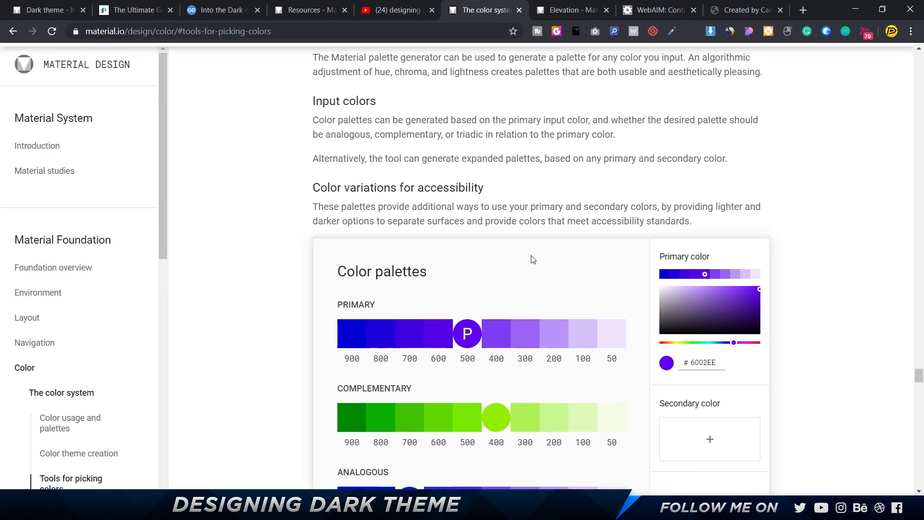
scroll(532, 259, "up", 7)
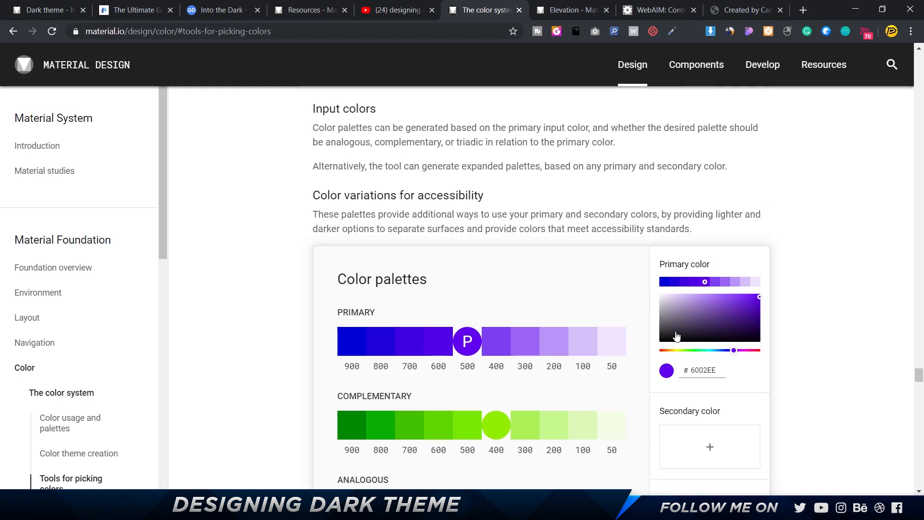
View Material's table of default elevation values and the WebAIM Contrast Checker.
left_click(590, 17)
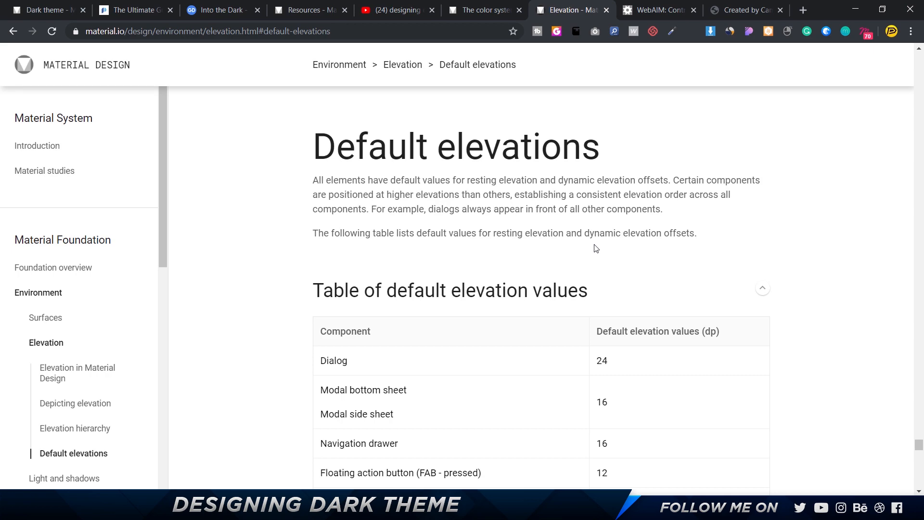
left_click(753, 15)
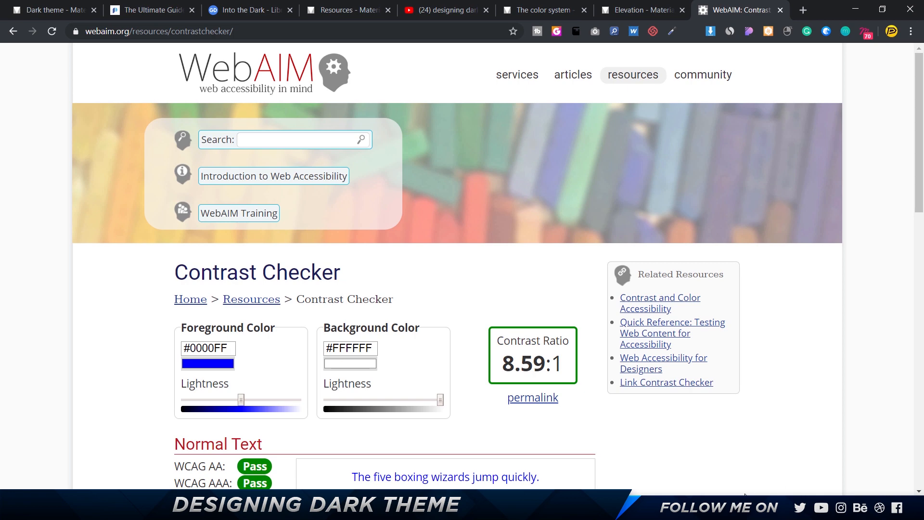
Switch to Figma and replace the Dark Categories frame with a duplicate of the neighbouring Light frame.
left_click(731, 507)
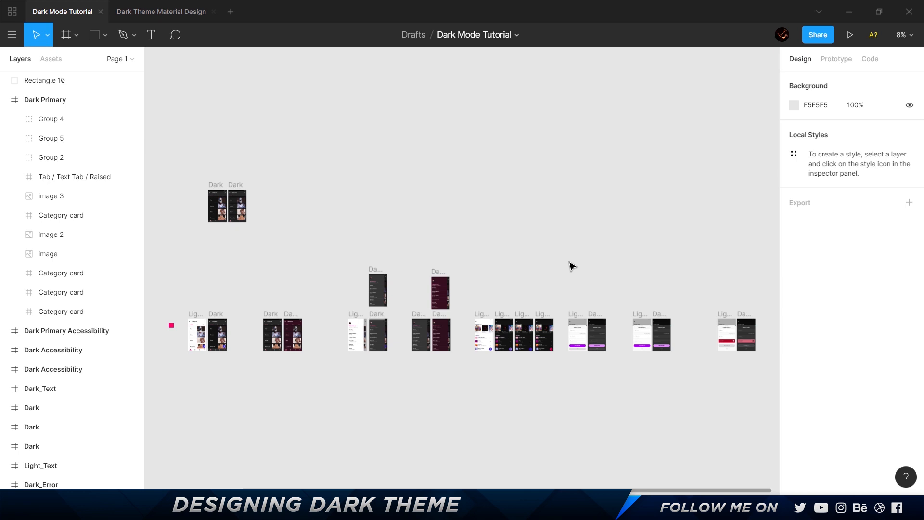
scroll(183, 349, "up", 10)
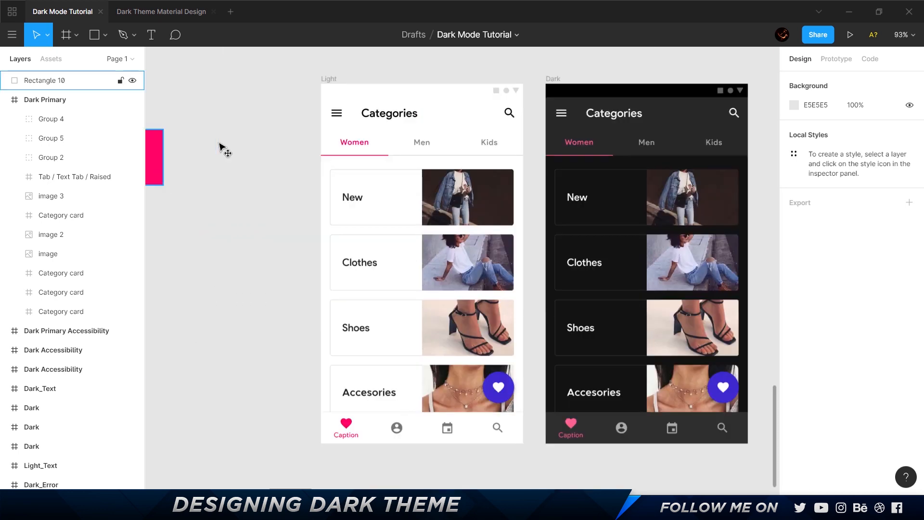
left_click_drag(151, 157, 268, 113)
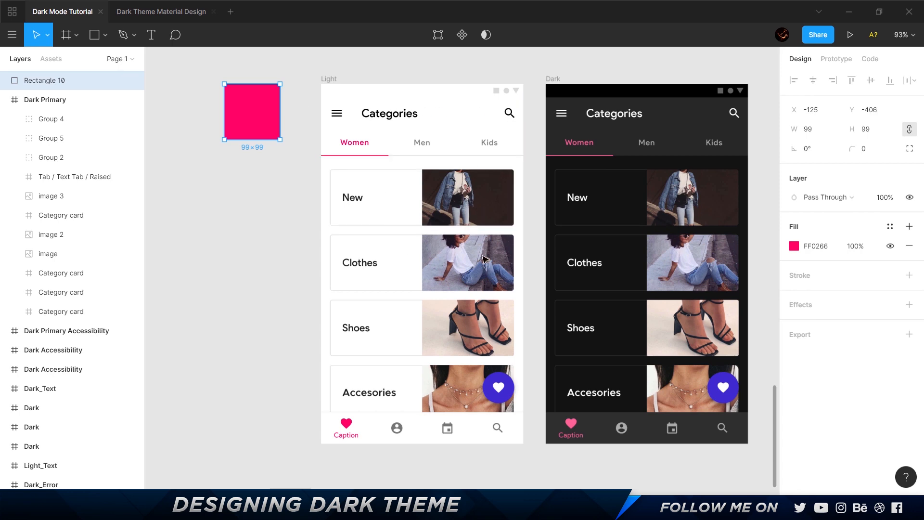
left_click(552, 78)
key("Delete")
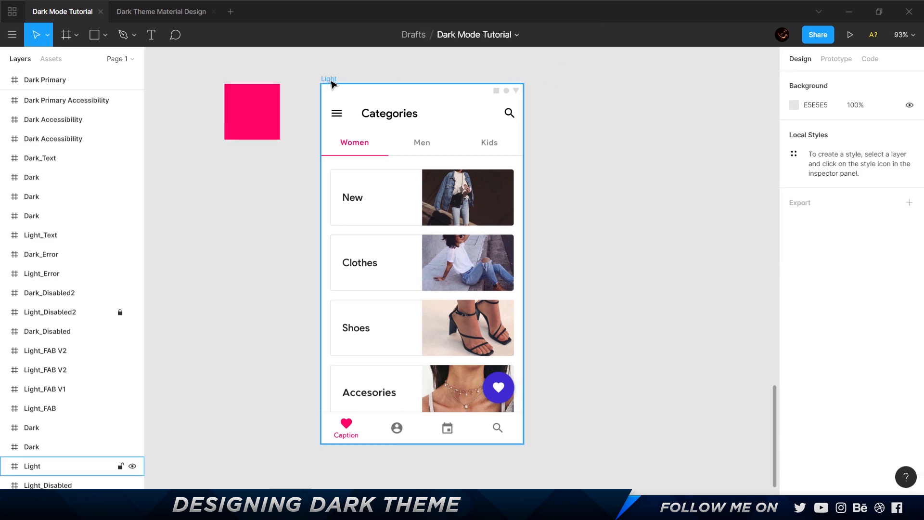
left_click_drag(331, 83, 561, 96)
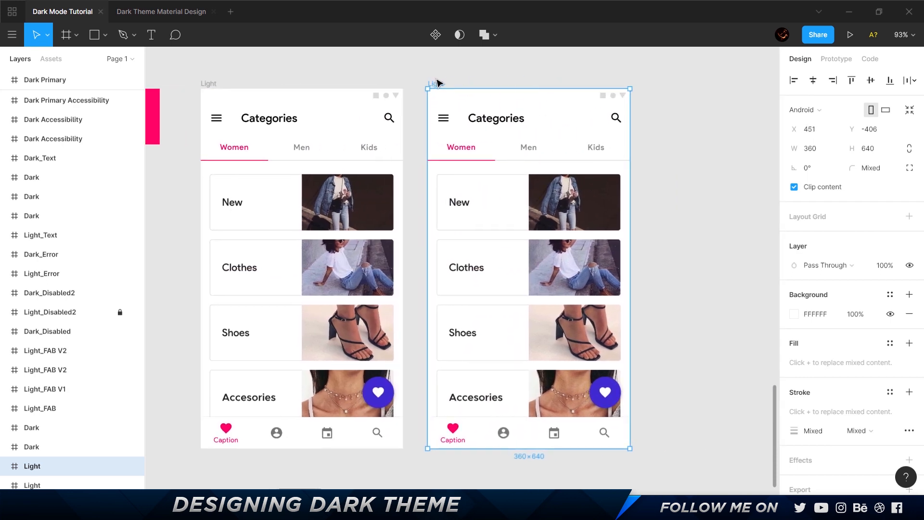
Rename the duplicated Categories frame as Dark and delete its light status bar group.
key("ctrl+r")
type("Dark")
key("Return")
left_click(546, 101)
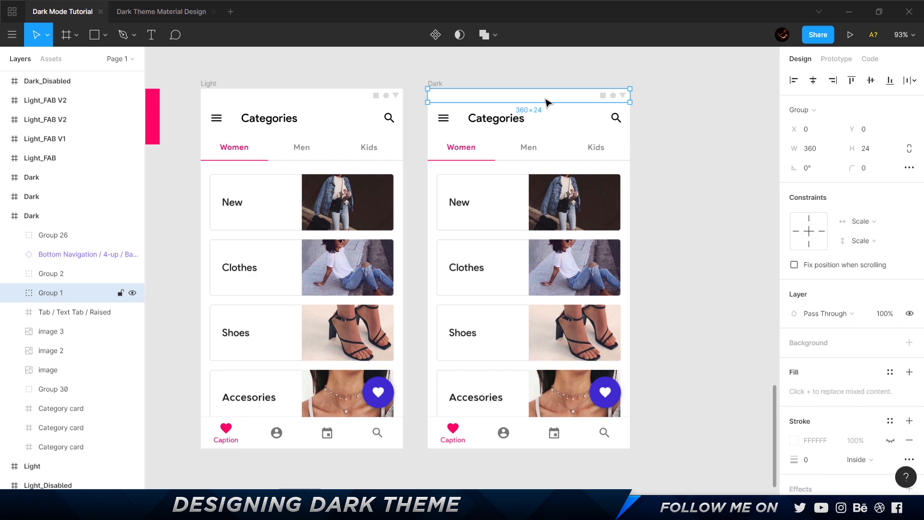
left_click(425, 97)
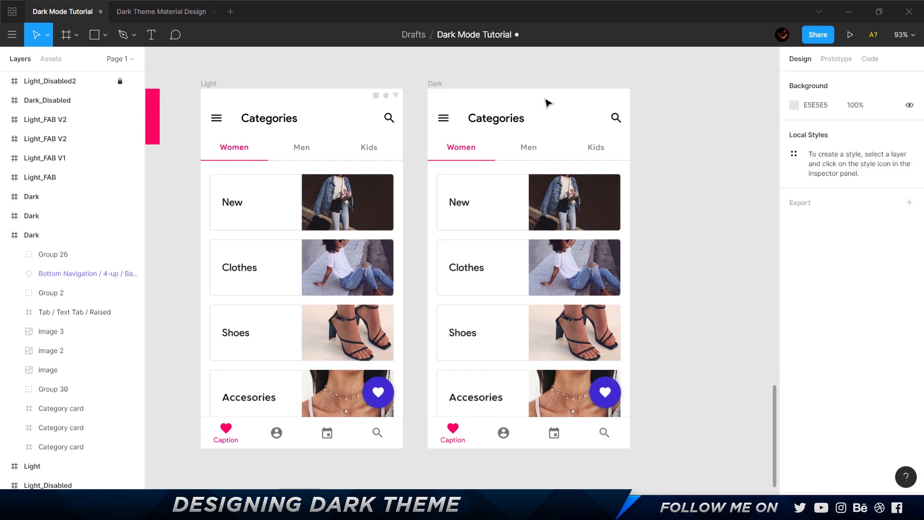
Copy the dark system bar from the second screen on the Material Theme page of the Dark Theme Material Design file.
left_click(143, 13)
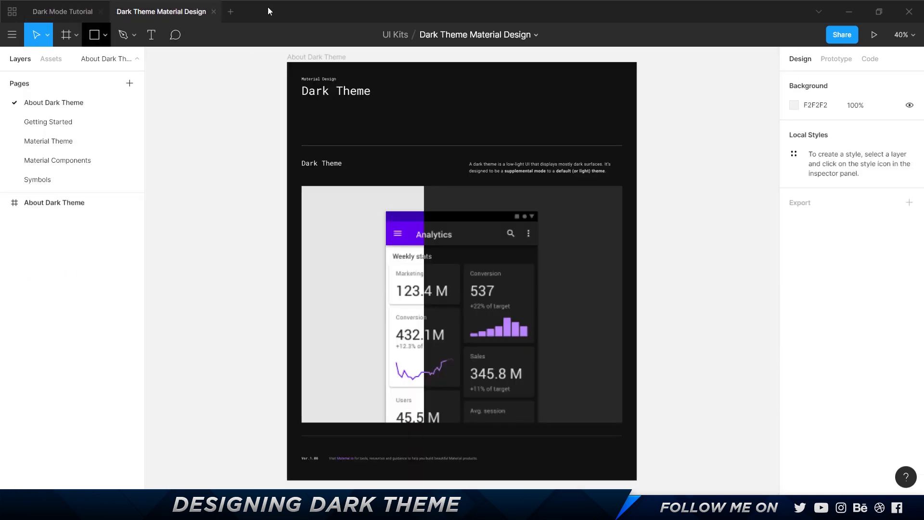
left_click(59, 124)
left_click(64, 143)
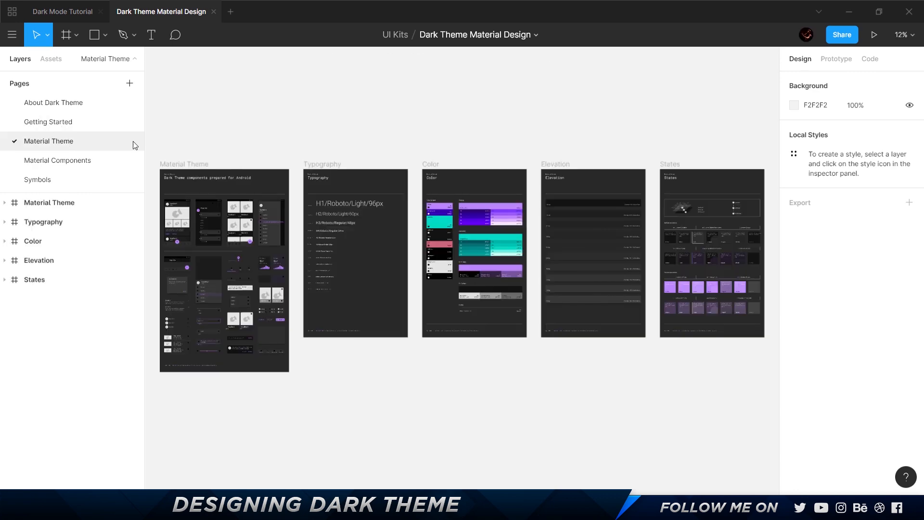
scroll(182, 215, "up", 10)
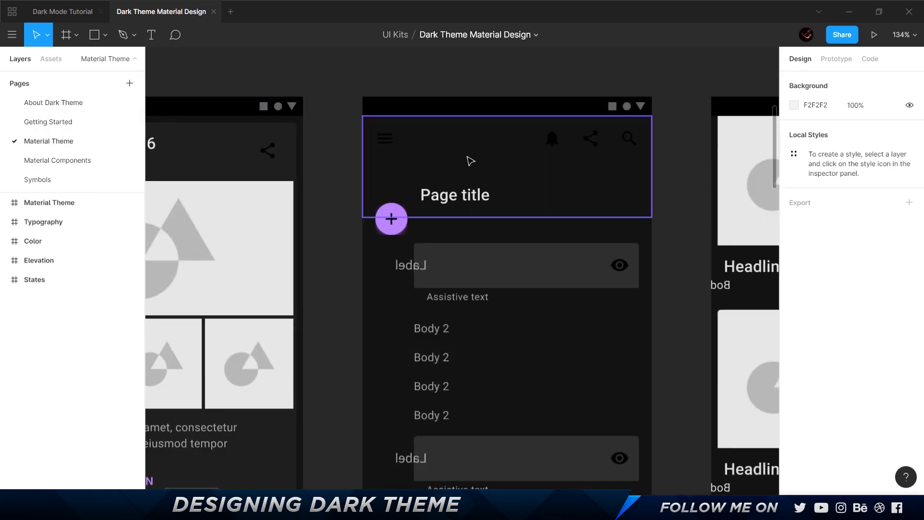
left_click(482, 110, "ctrl")
left_click(621, 112)
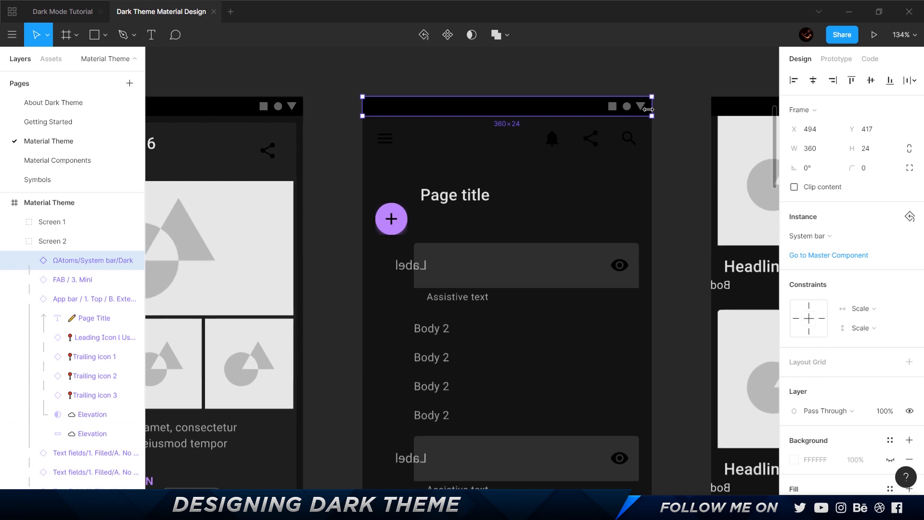
Paste the dark system bar into the Dark frame of the Dark Mode Tutorial file and align it to the frame's upper edge.
left_click(73, 11)
left_click(434, 83)
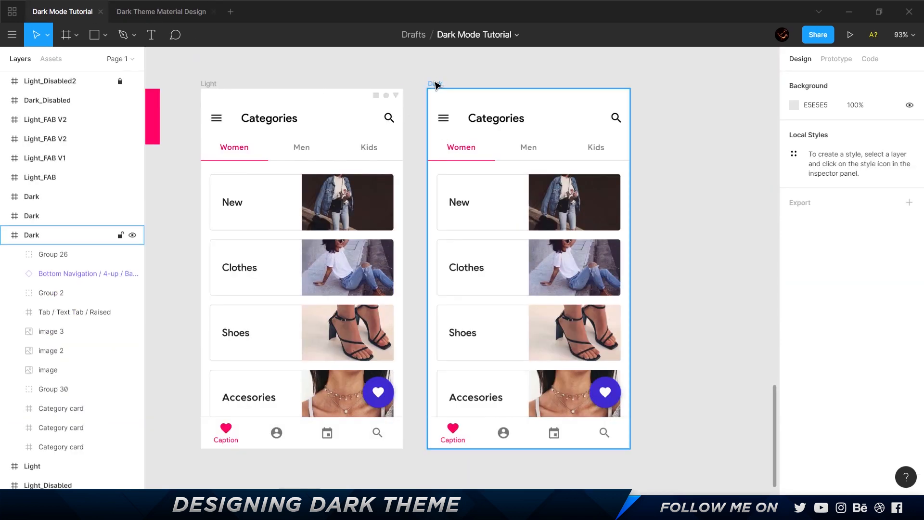
key("ctrl+v")
key("alt+w")
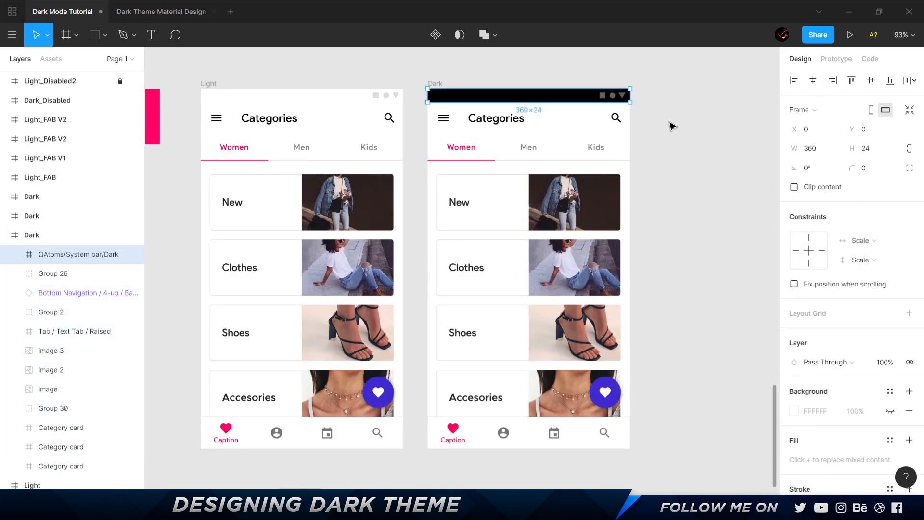
left_click(672, 126)
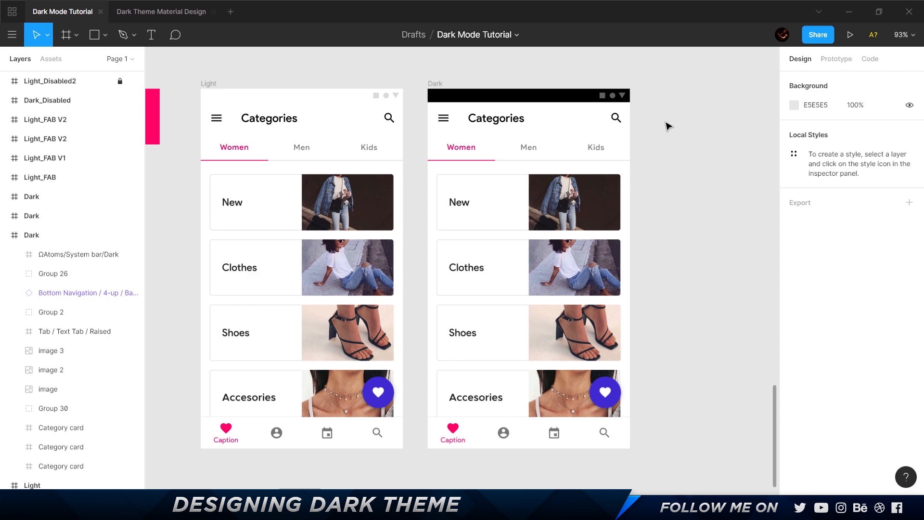
Set the Dark frame's background color to 121212.
left_click(435, 84)
left_click(830, 318)
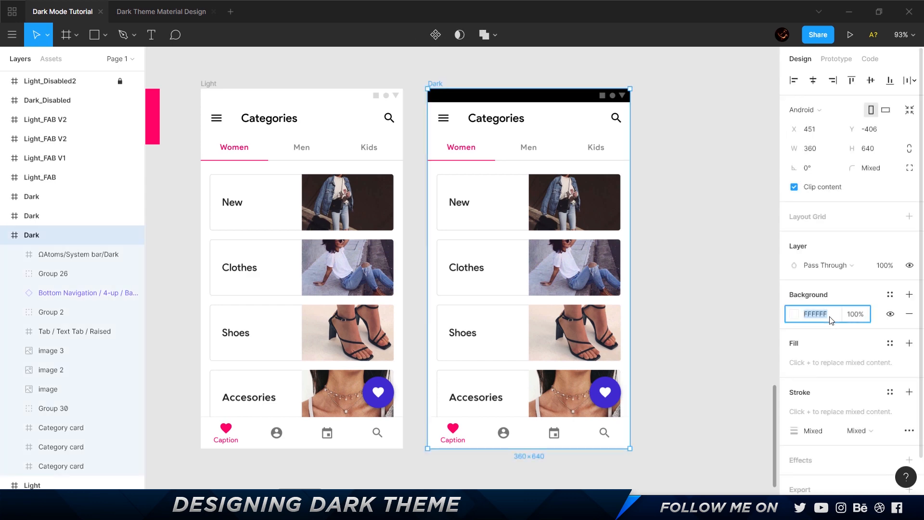
type("121212")
key("Return")
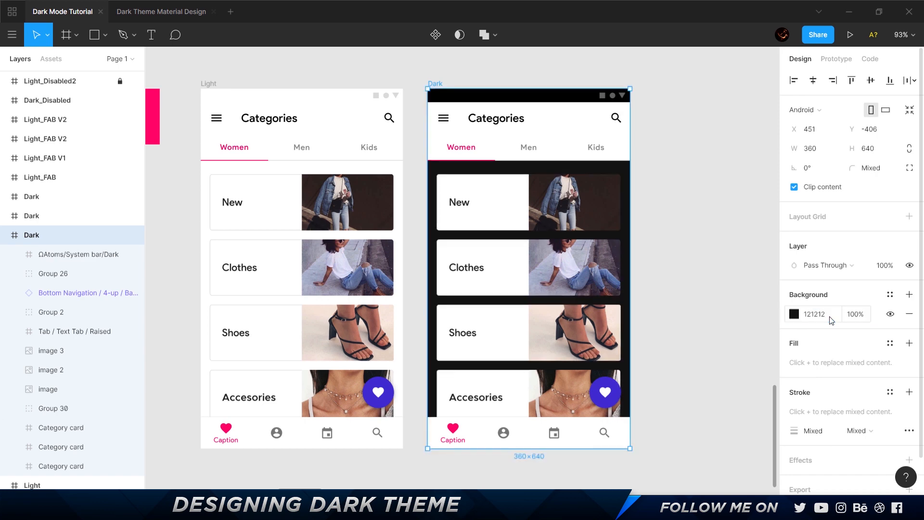
Switch to the browser and check the recommended surface color on Material's dark theme page, then return to Figma.
key("alt+Tab")
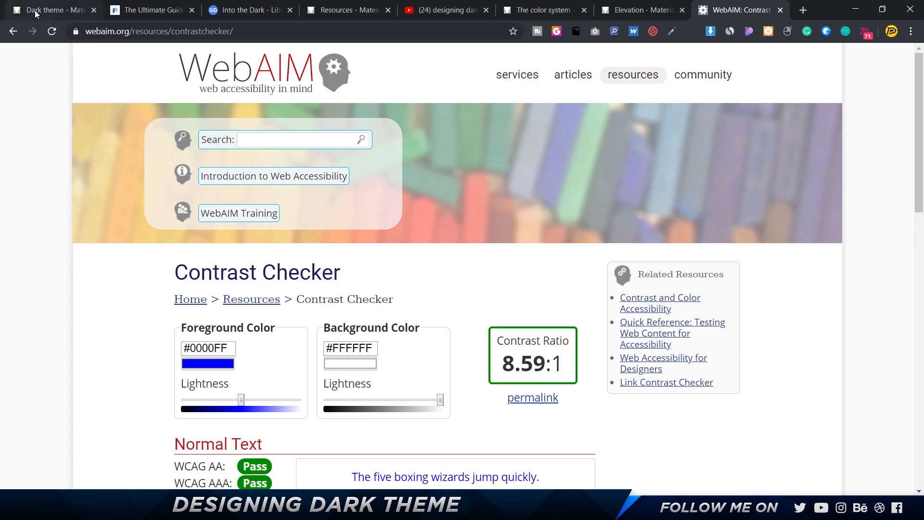
left_click(34, 13)
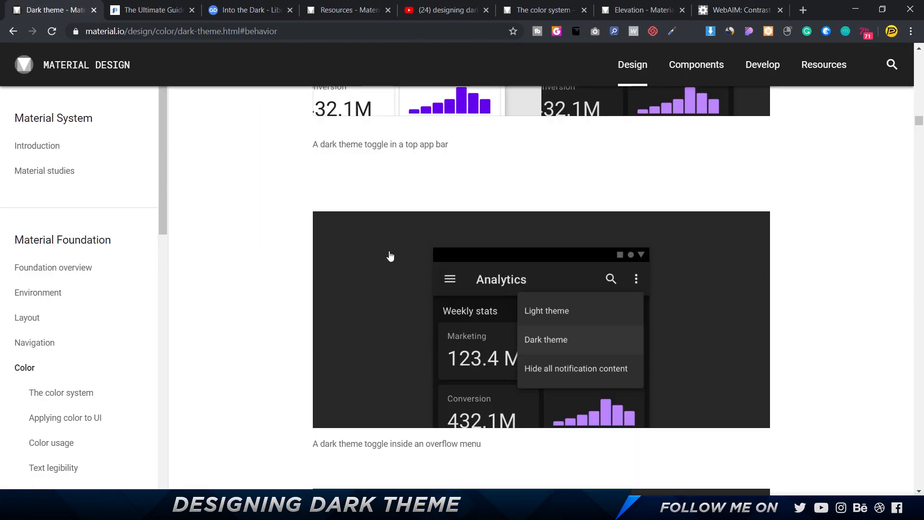
scroll(390, 251, "up", 2)
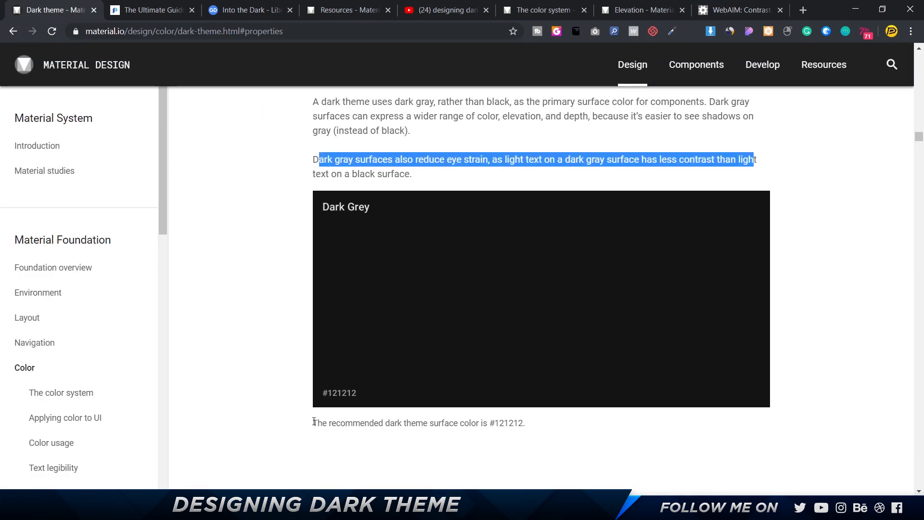
left_click_drag(312, 422, 526, 419)
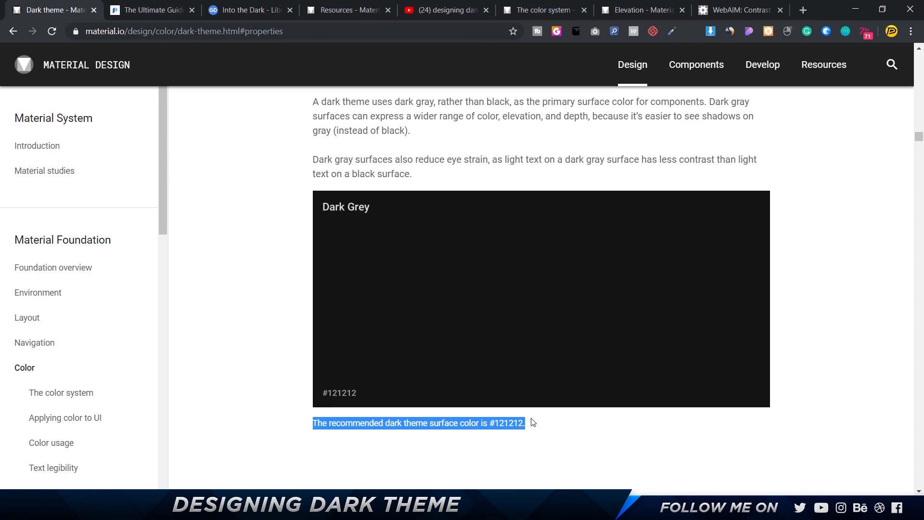
key("alt+Tab")
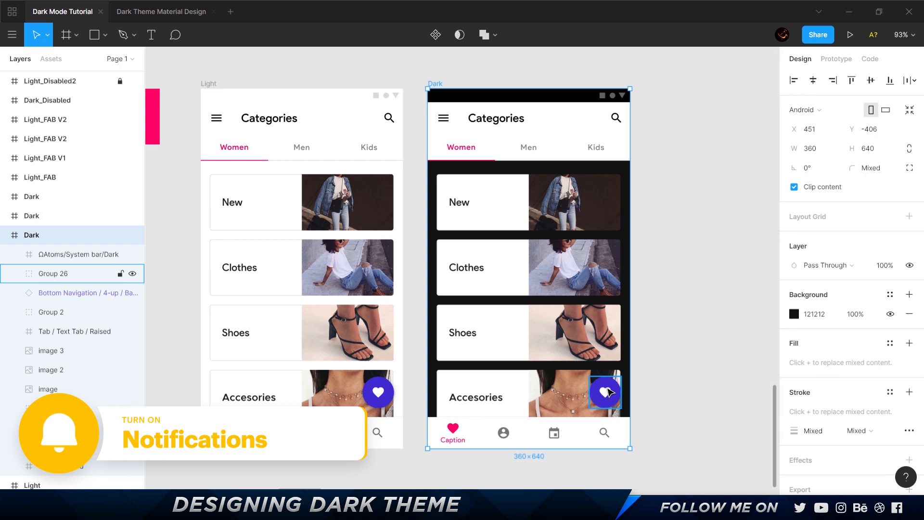
Group the category cards and their images in the Dark frame without the heart button, then test moving the group and undo the move.
left_click_drag(684, 197, 447, 392)
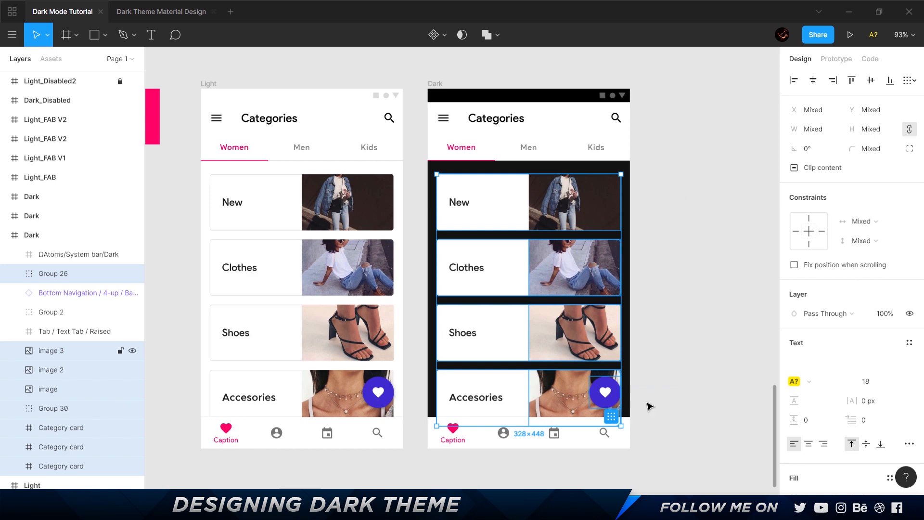
left_click_drag(653, 401, 456, 179)
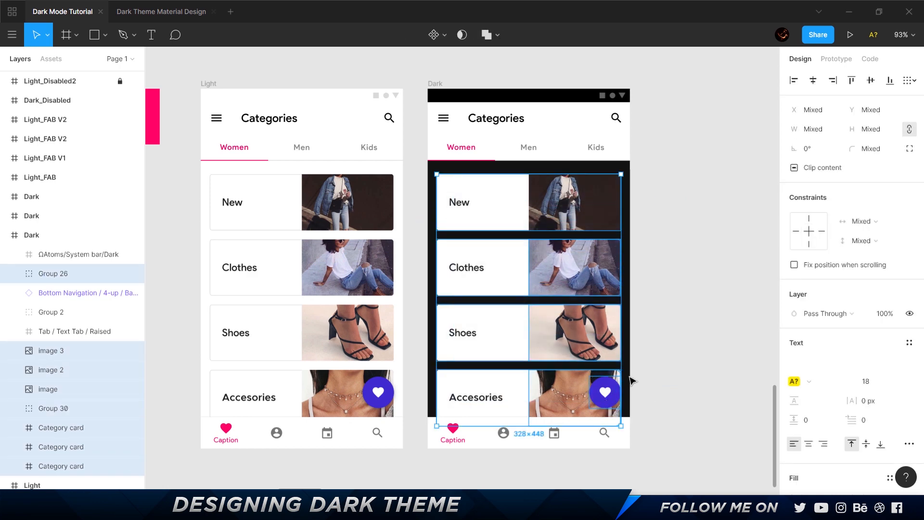
key("ctrl+g")
left_click_drag(558, 254, 509, 438)
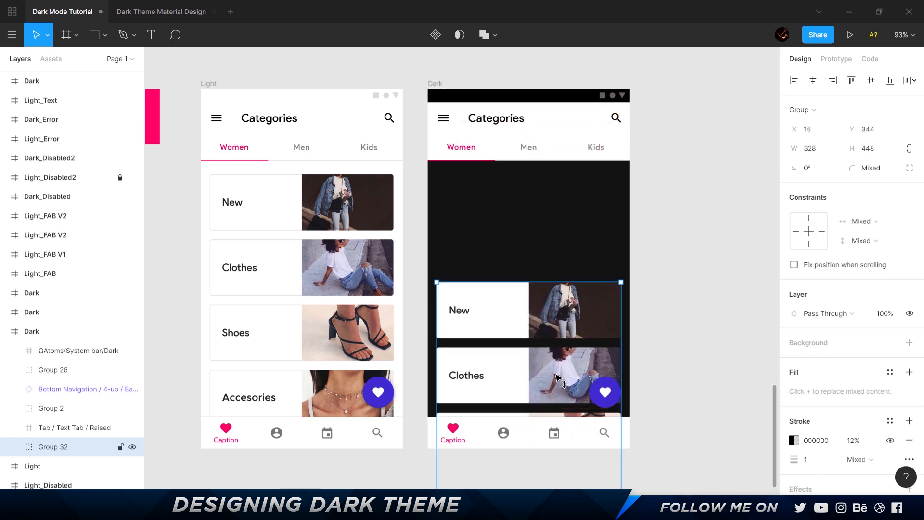
key("ctrl+z")
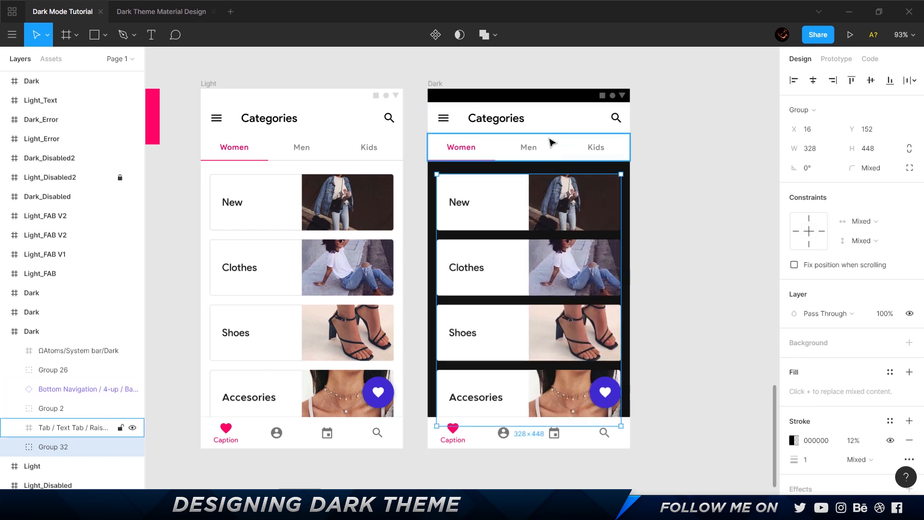
left_click(601, 446)
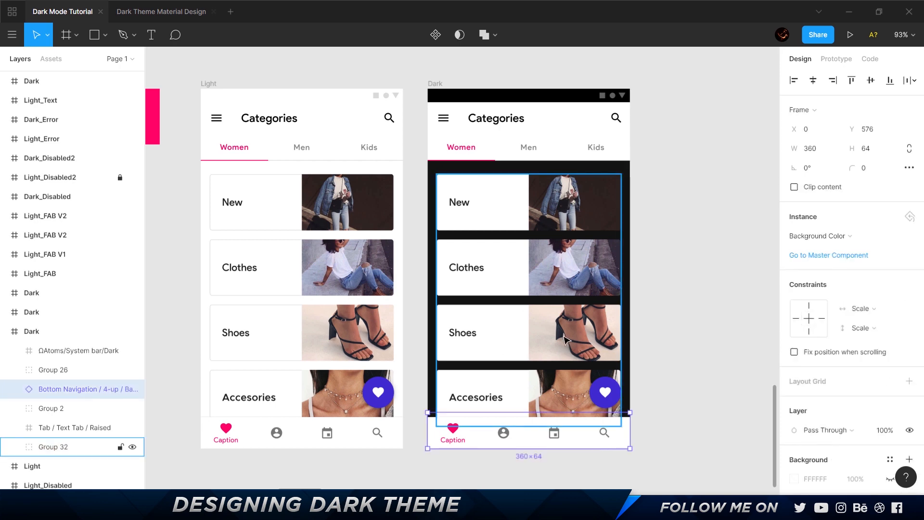
Set the fill of the app bar and tab bar surfaces in the Dark frame to 121212.
scroll(599, 98, "up", 5)
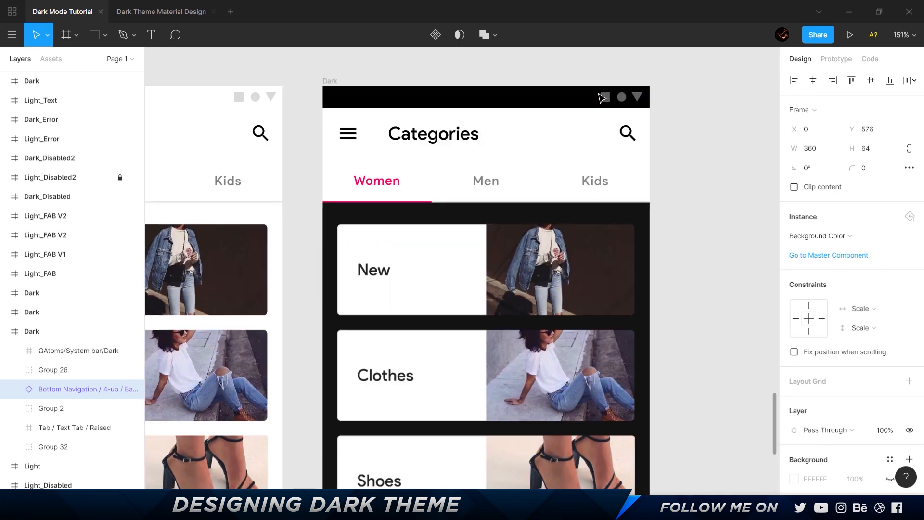
left_click_drag(516, 76, 552, 76)
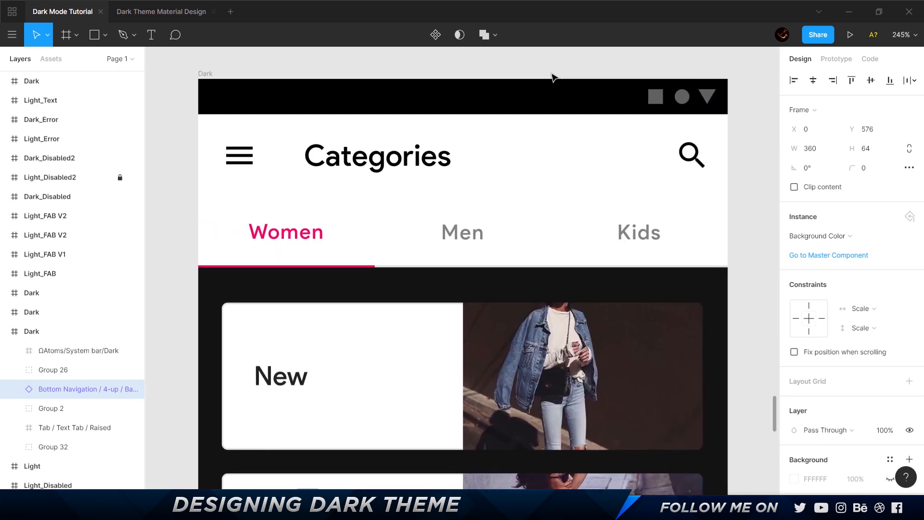
left_click(559, 154, "ctrl")
left_click(541, 223, "ctrl+shift")
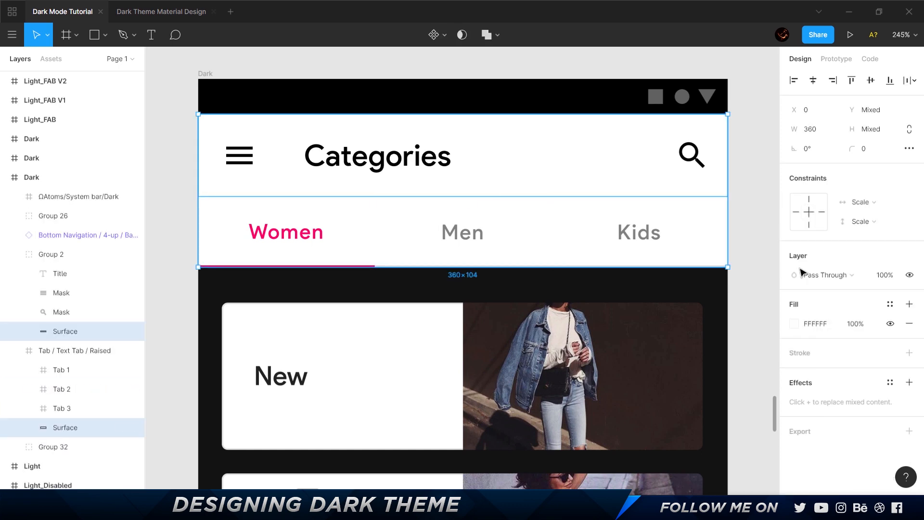
left_click(824, 324)
type("1212")
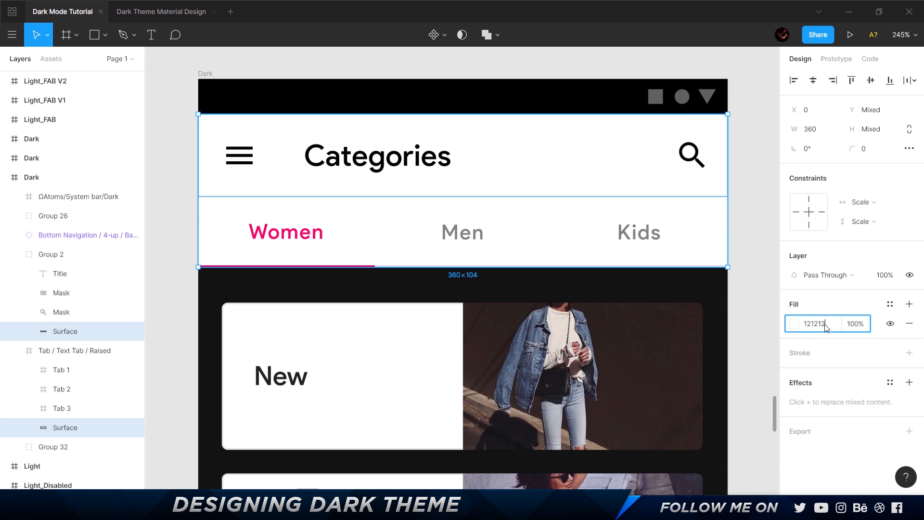
type("12")
key("Return")
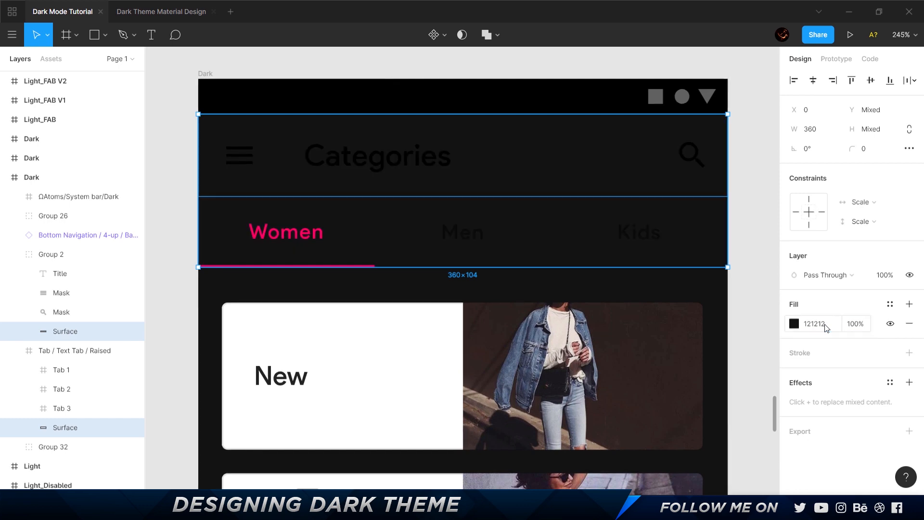
left_click(758, 236)
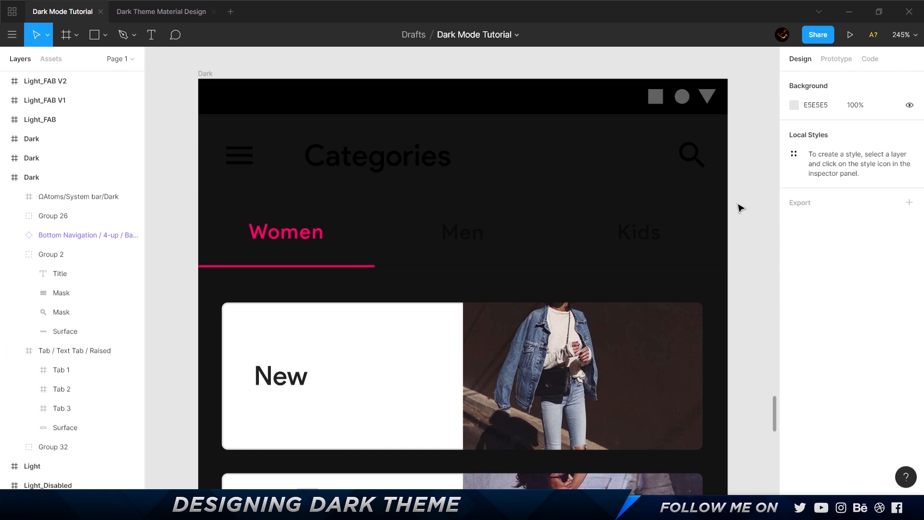
key("ctrl+z")
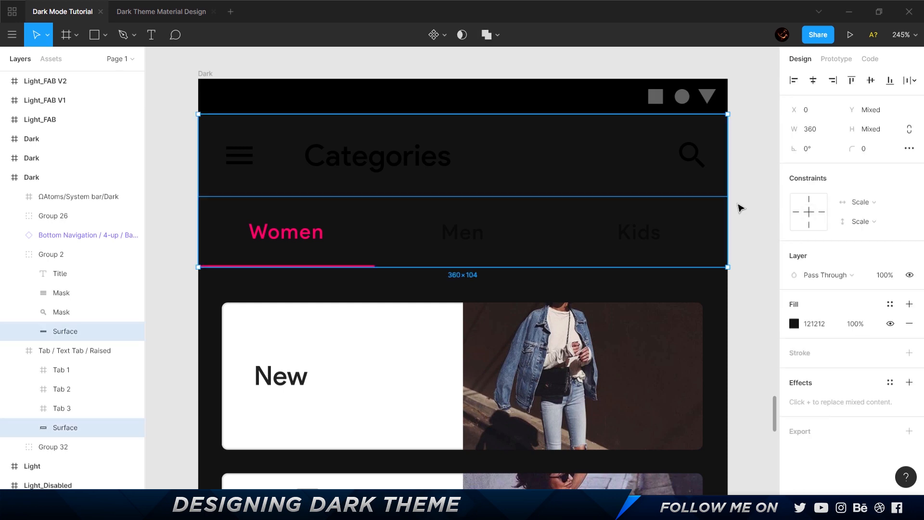
Switch to the browser and read the Elevation section of Material's dark theme page, playing the light-versus-dark elevation demo.
key("alt+Tab")
scroll(600, 206, "down", 5)
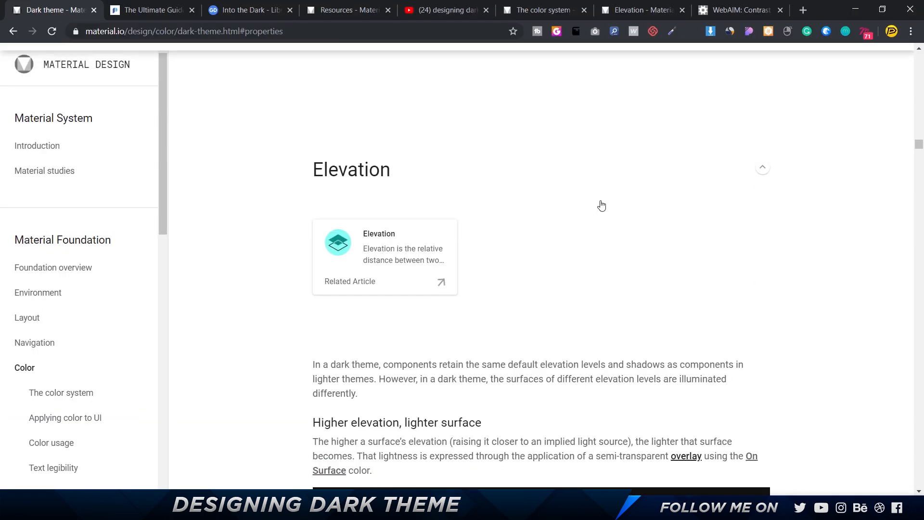
scroll(532, 223, "down", 9)
scroll(532, 223, "up", 5)
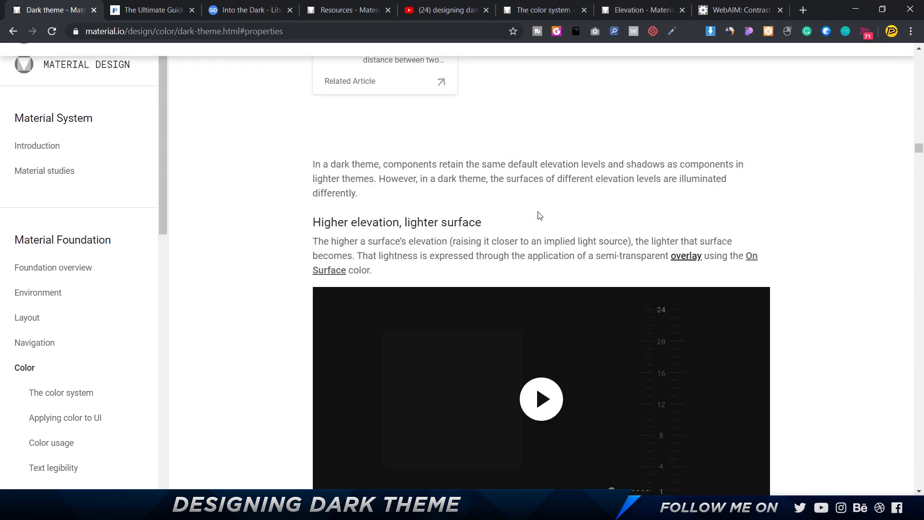
scroll(538, 218, "down", 2)
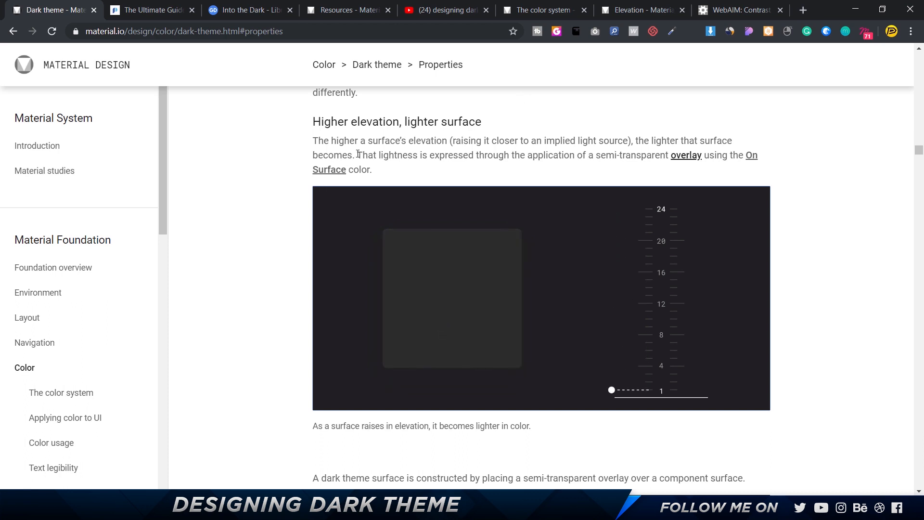
left_click_drag(358, 154, 769, 176)
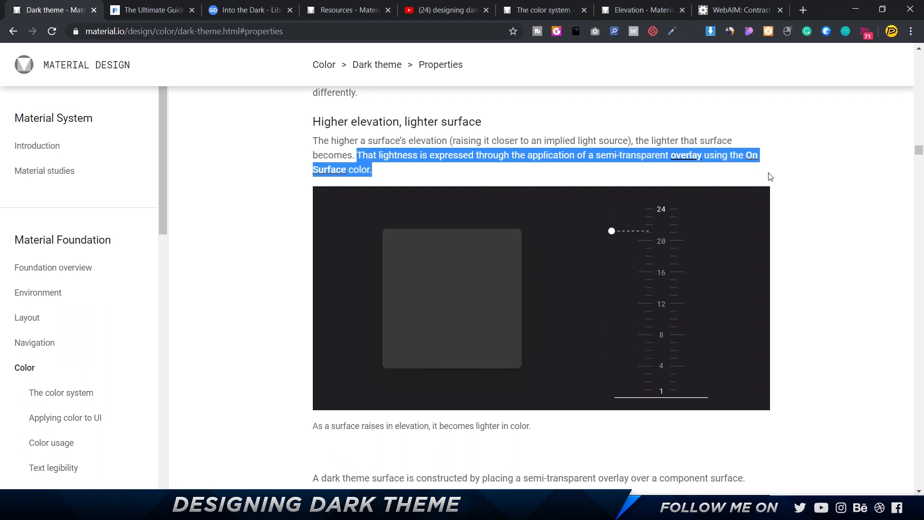
left_click(617, 157)
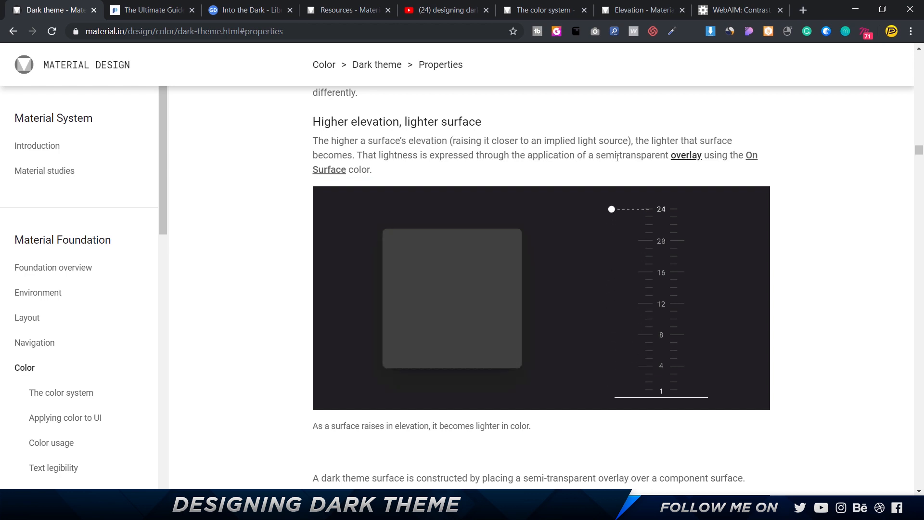
scroll(617, 157, "down", 7)
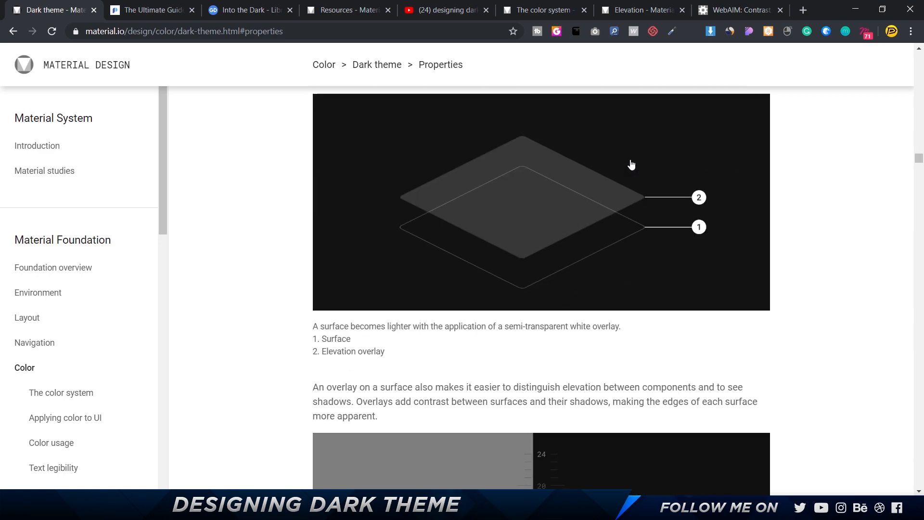
scroll(526, 209, "down", 4)
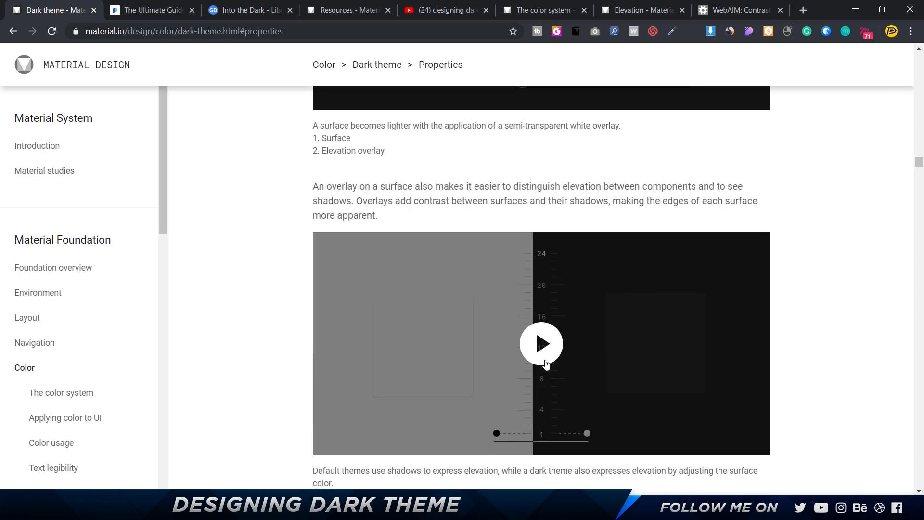
left_click(539, 346)
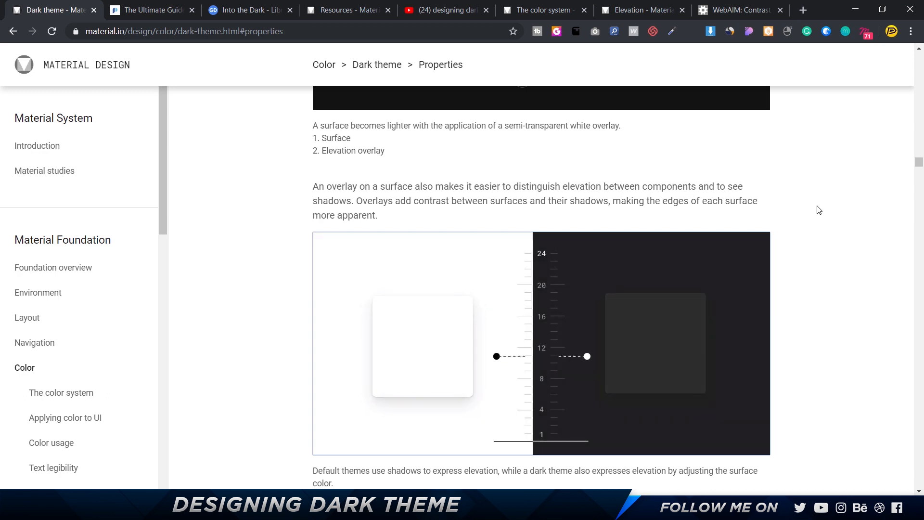
mouse_move(710, 301)
Examine the swatches and table of white overlay transparency per elevation level, then return to Figma.
scroll(810, 259, "down", 6)
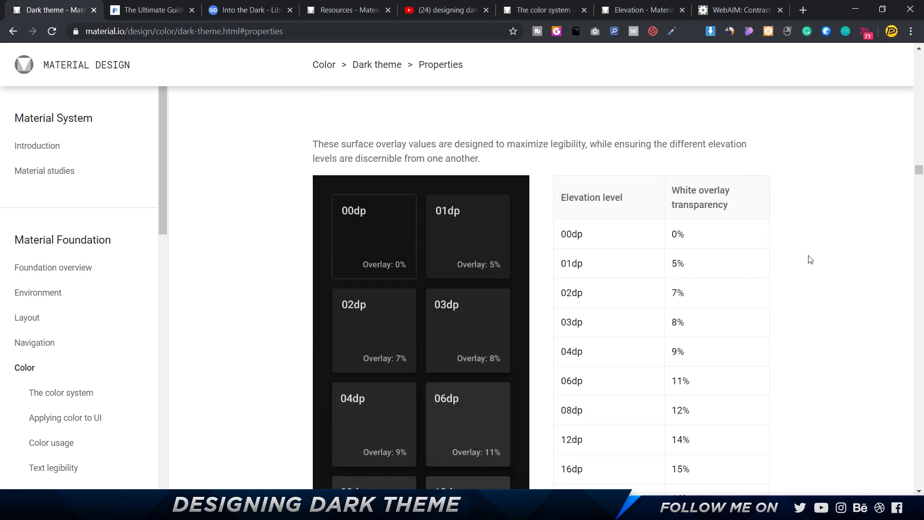
scroll(810, 260, "down", 2)
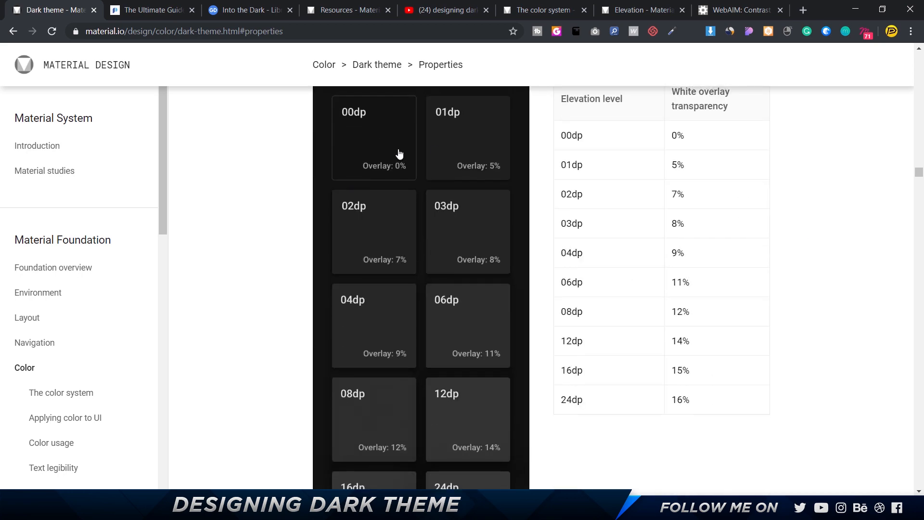
scroll(500, 246, "up", 2)
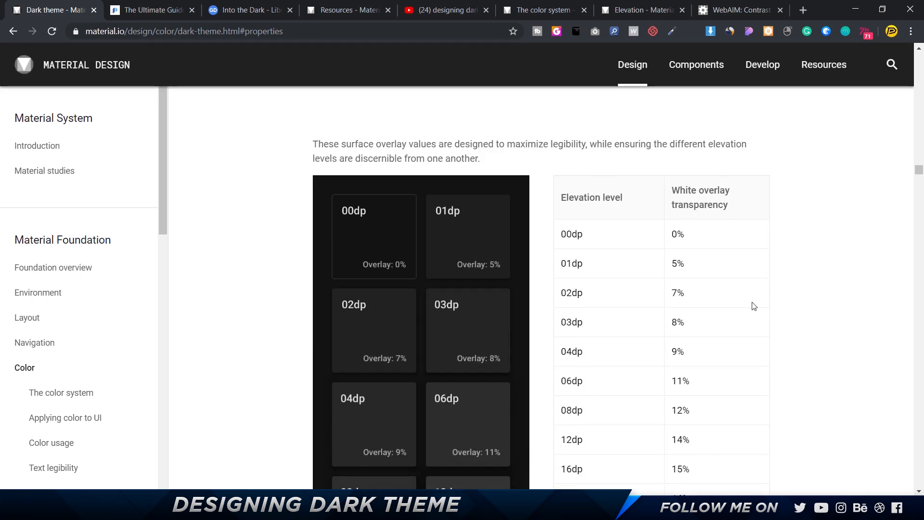
scroll(718, 240, "down", 2)
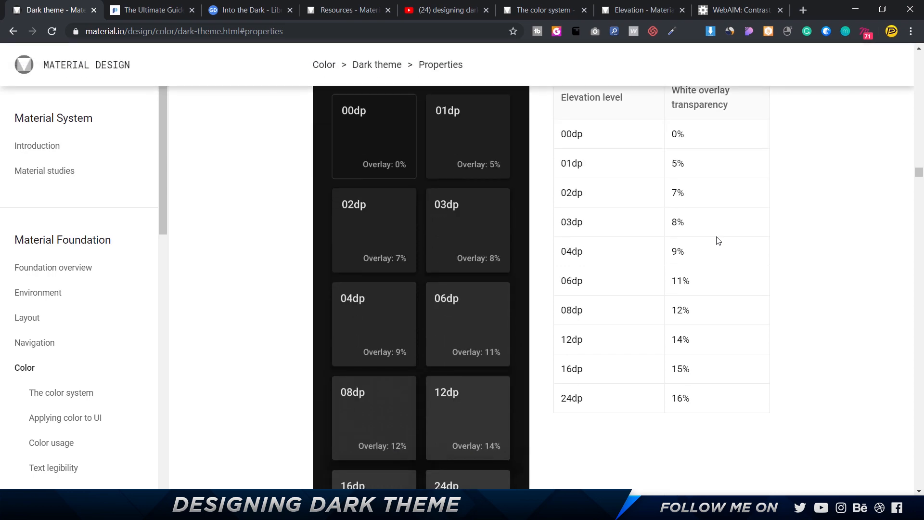
key("alt+Tab")
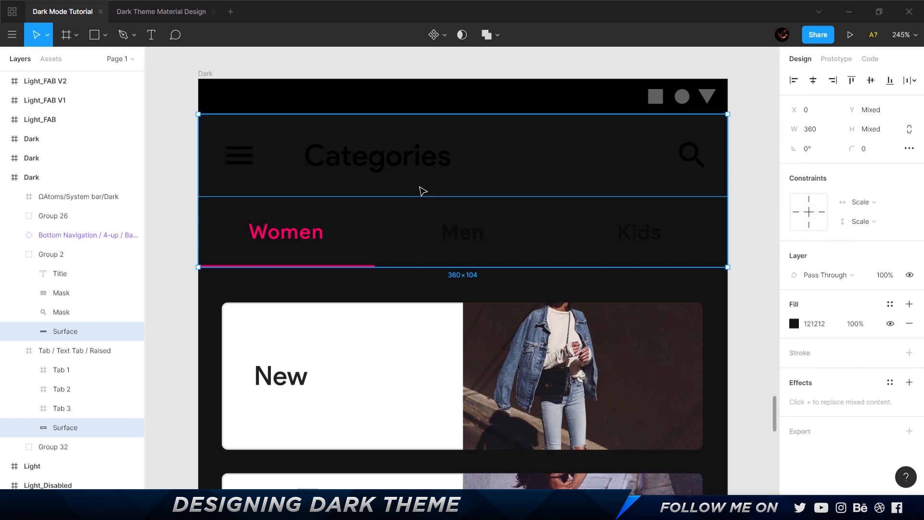
Switch to the browser and look up the top app bar in the default elevation values table of Material's Elevation page.
key("alt+Tab")
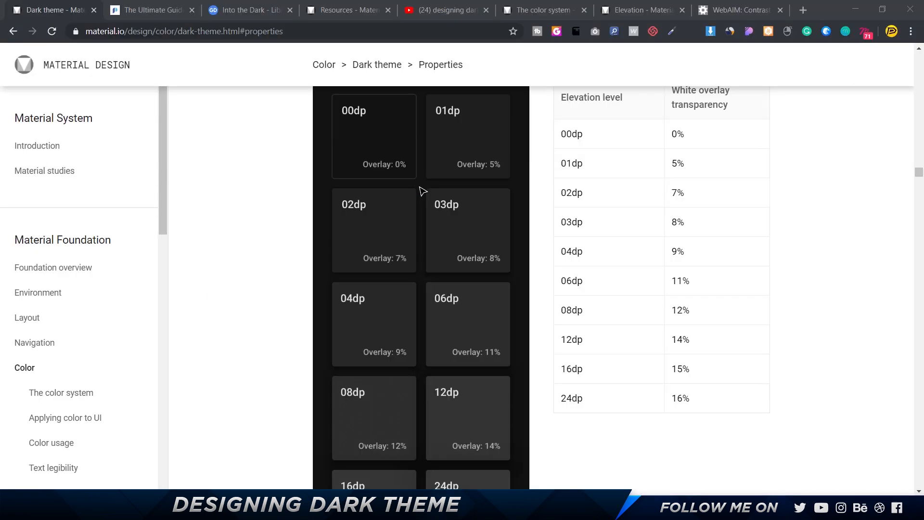
left_click(617, 9)
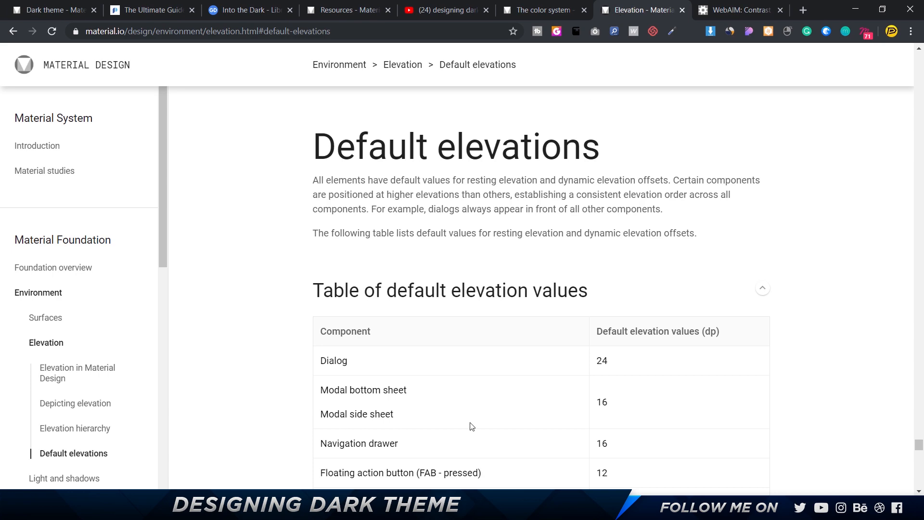
scroll(470, 423, "down", 4)
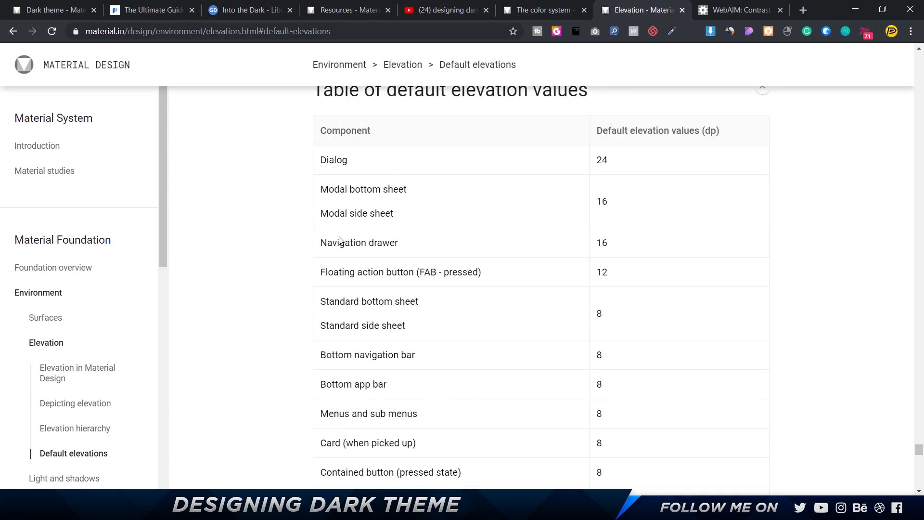
scroll(342, 241, "down", 4)
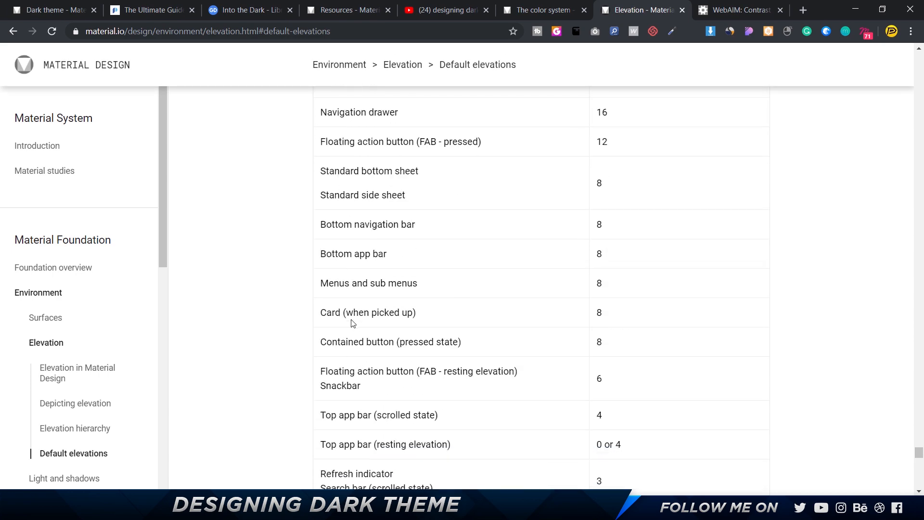
left_click_drag(320, 345, 443, 338)
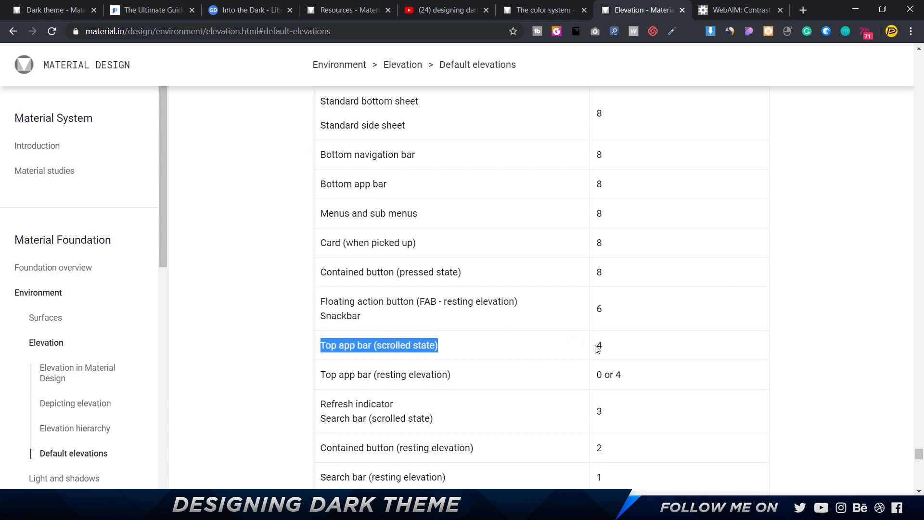
scroll(598, 348, "up", 4)
left_click_drag(727, 135, 699, 131)
scroll(623, 324, "down", 4)
scroll(623, 322, "up", 6)
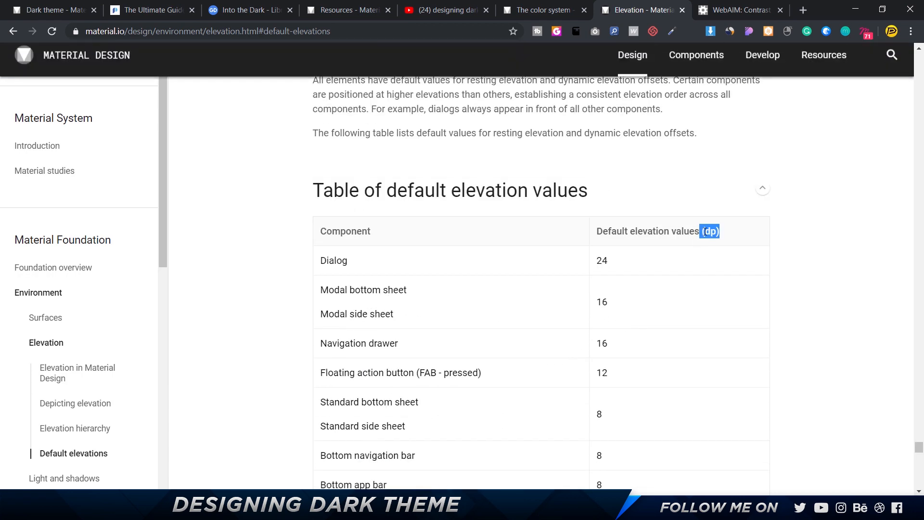
left_click(725, 233)
scroll(723, 233, "down", 2)
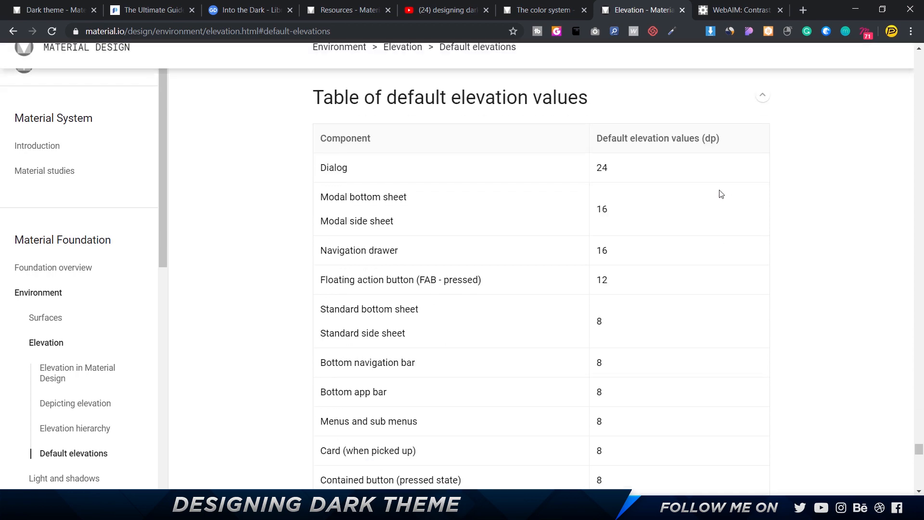
scroll(720, 194, "up", 2)
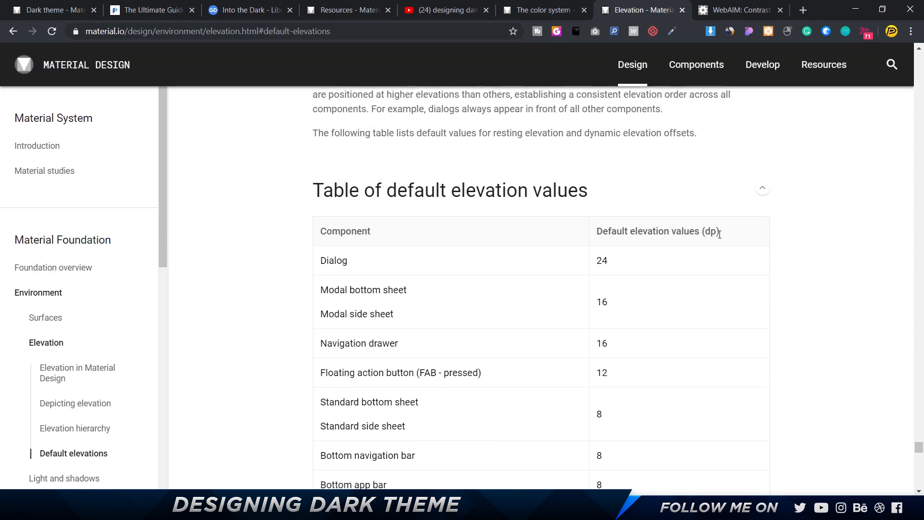
scroll(599, 270, "down", 6)
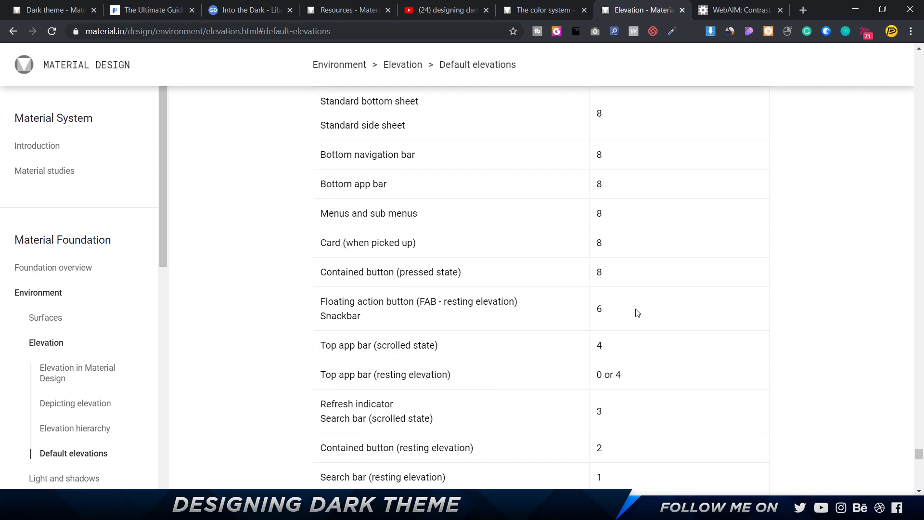
Check the white overlay transparency for the top app bar's elevation on the dark theme page, then return to Figma.
key("alt+Tab")
key("alt+Tab")
left_click(72, 10)
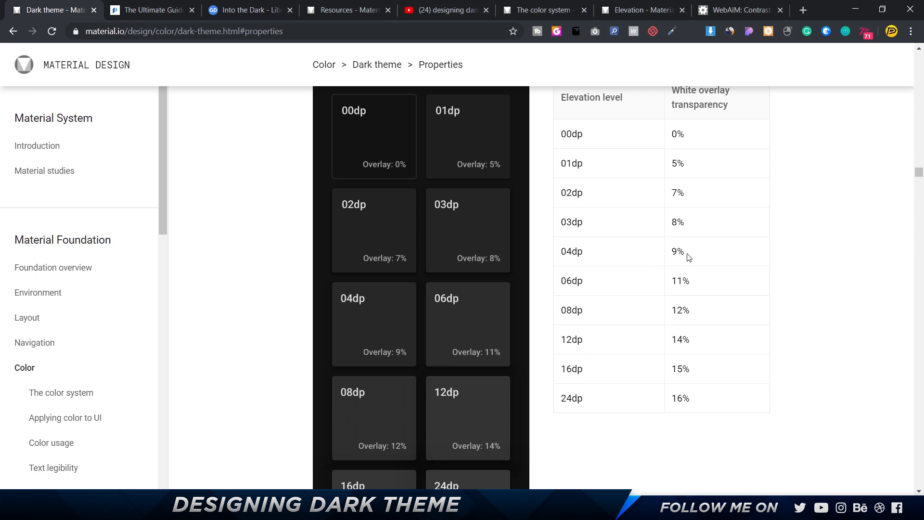
key("alt+Tab")
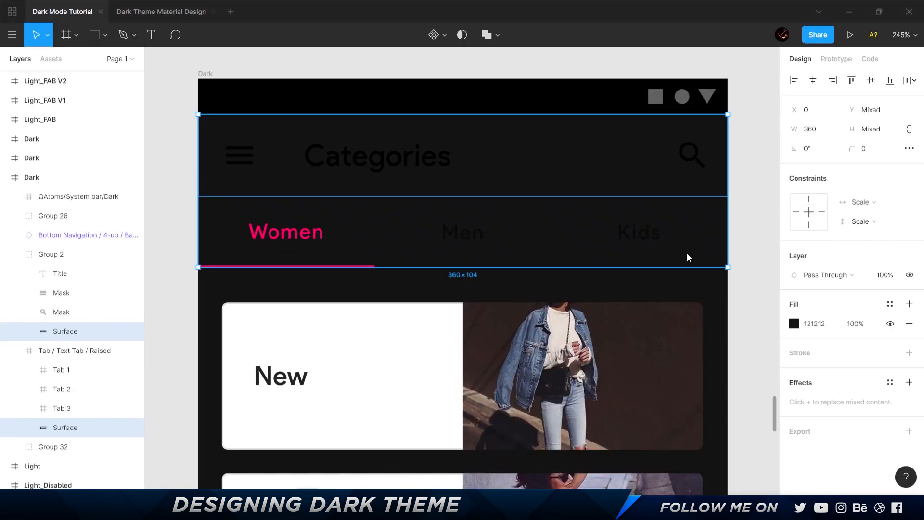
Add a solid FFFFFF fill at 9% opacity over the 121212 fill of the app bar and tab bar surfaces.
left_click(909, 303)
left_click(798, 325)
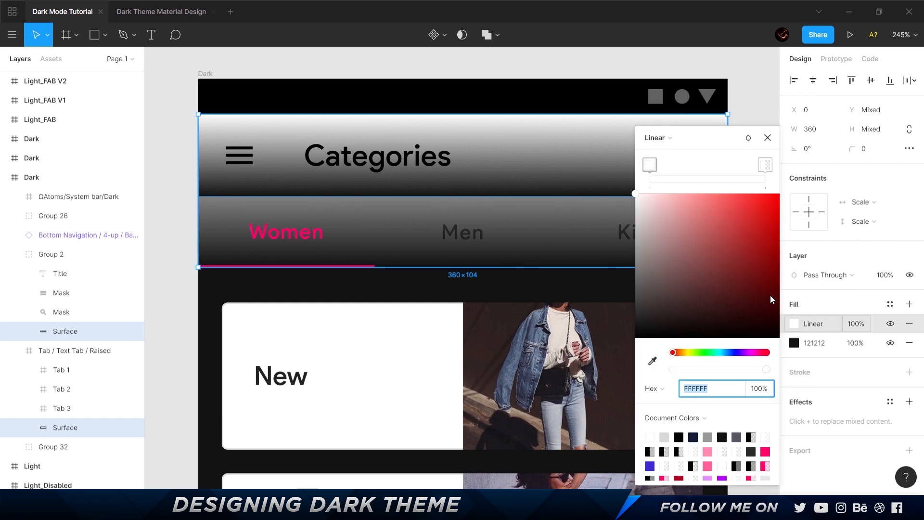
left_click(652, 137)
left_click(670, 124)
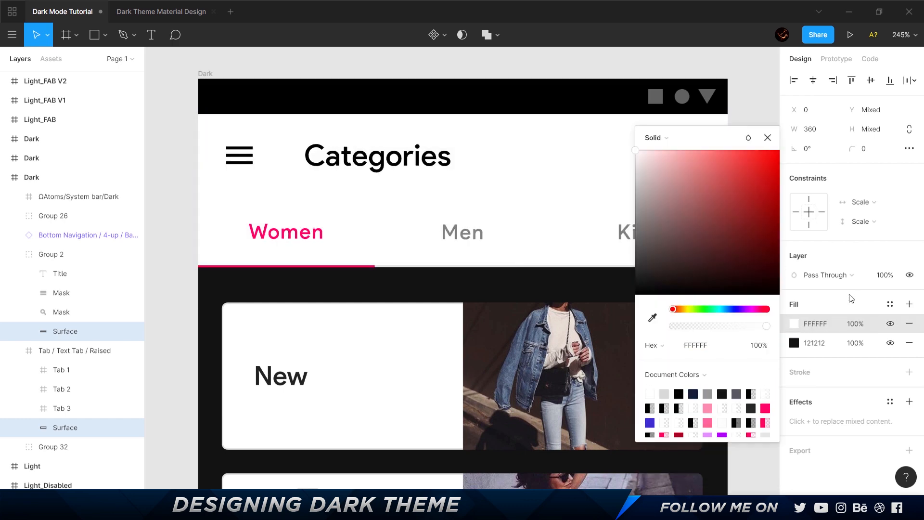
left_click(855, 324)
type("9")
key("Return")
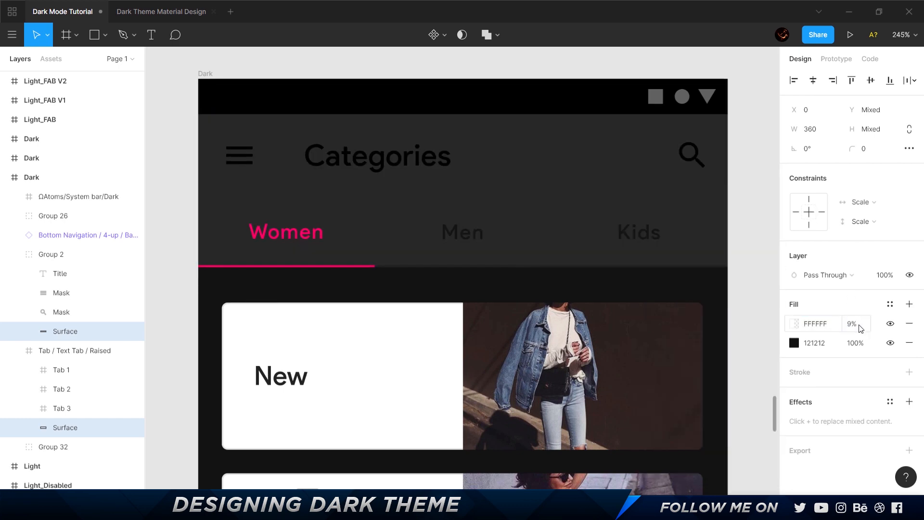
left_click(759, 150)
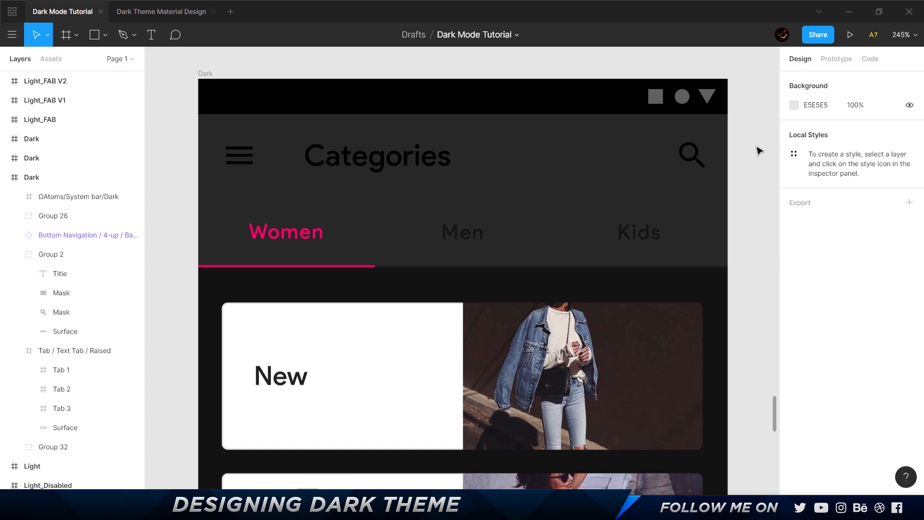
Select the bottom navigation bar instance in the Dark frame.
scroll(757, 148, "down", 4)
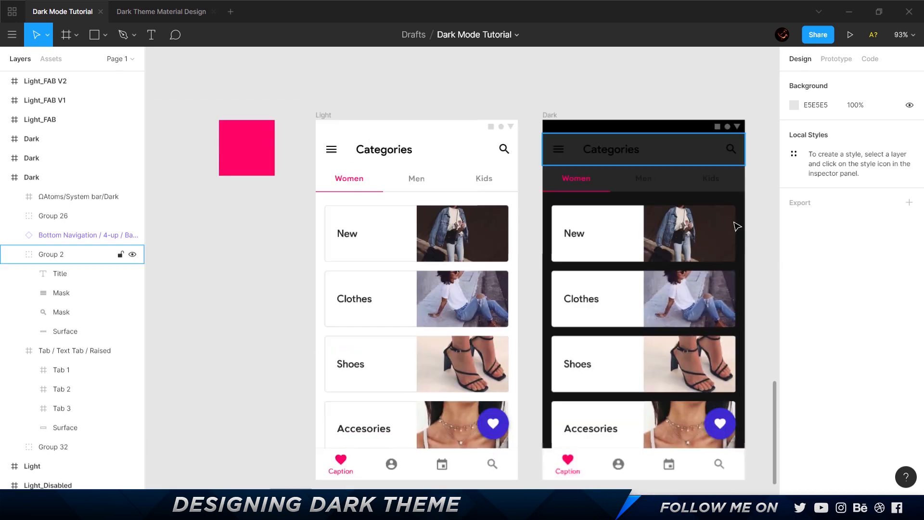
left_click_drag(732, 219, 622, 191)
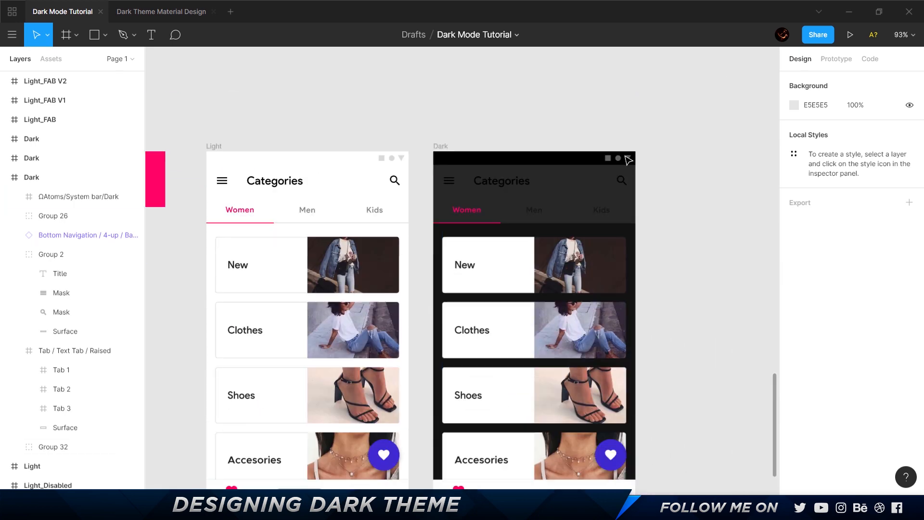
scroll(529, 241, "down", 2)
left_click(539, 391)
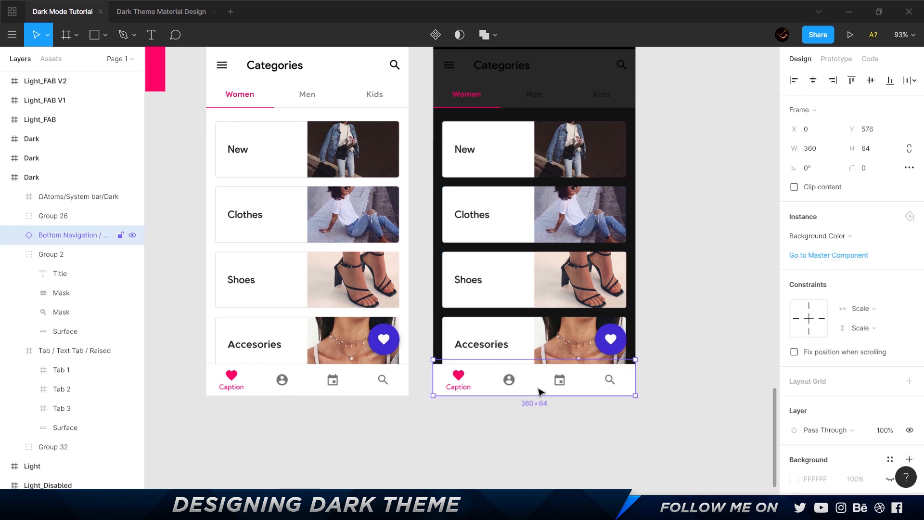
Switch to the browser to look up the bottom navigation bar's default elevation and its matching white overlay transparency.
key("alt+Tab")
left_click(638, 16)
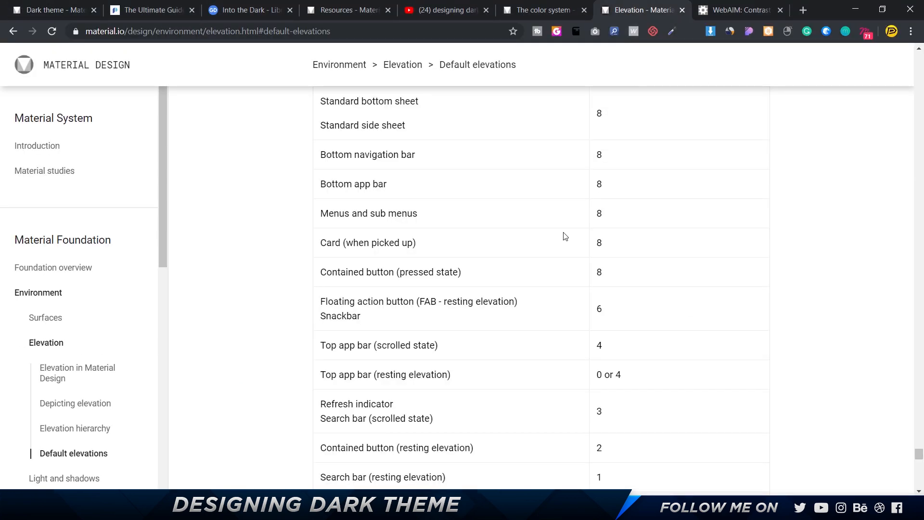
scroll(563, 234, "down", 4)
scroll(366, 374, "up", 4)
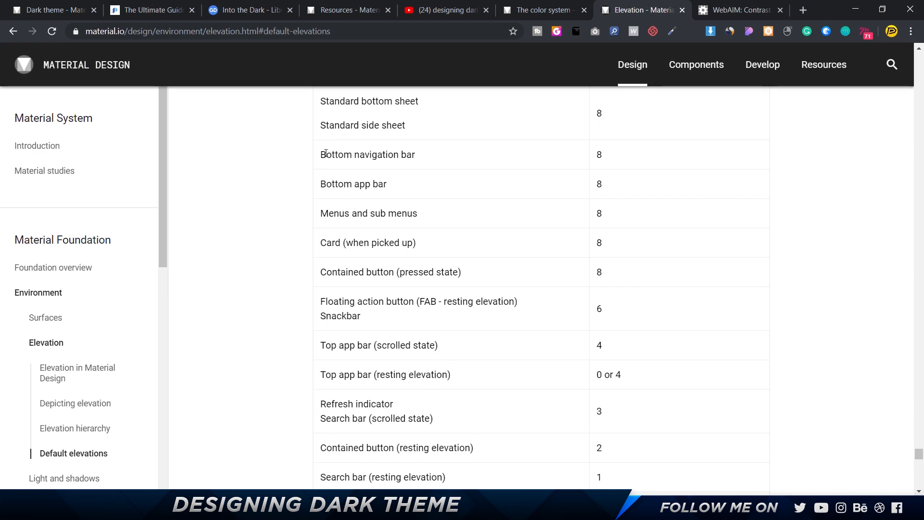
left_click_drag(325, 153, 407, 155)
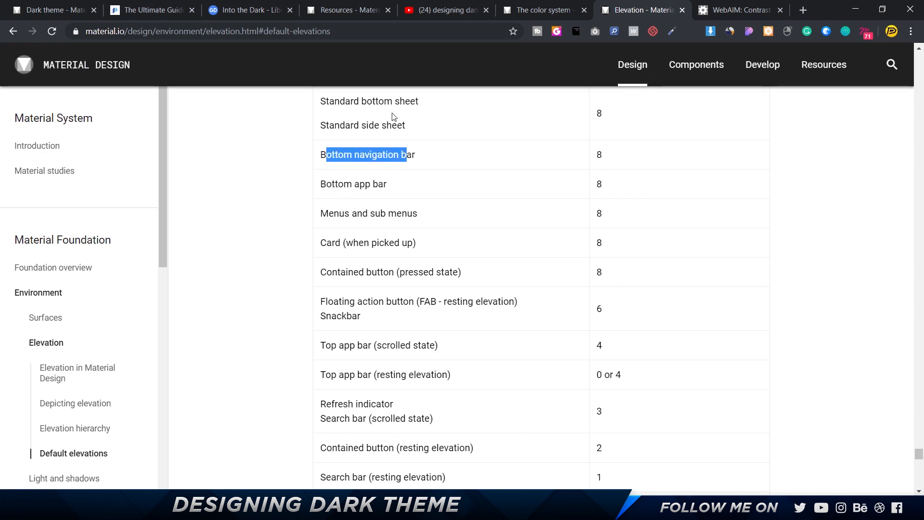
left_click(32, 10)
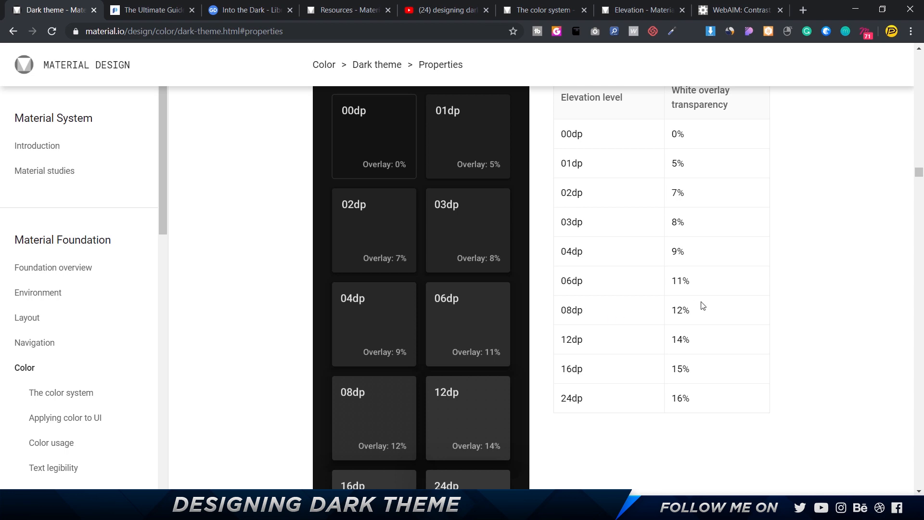
Check the 08dp white overlay transparency, return to Figma and set the bottom navigation bar's Surface fill to 121212.
left_click_drag(703, 305, 673, 312)
key("alt+Tab")
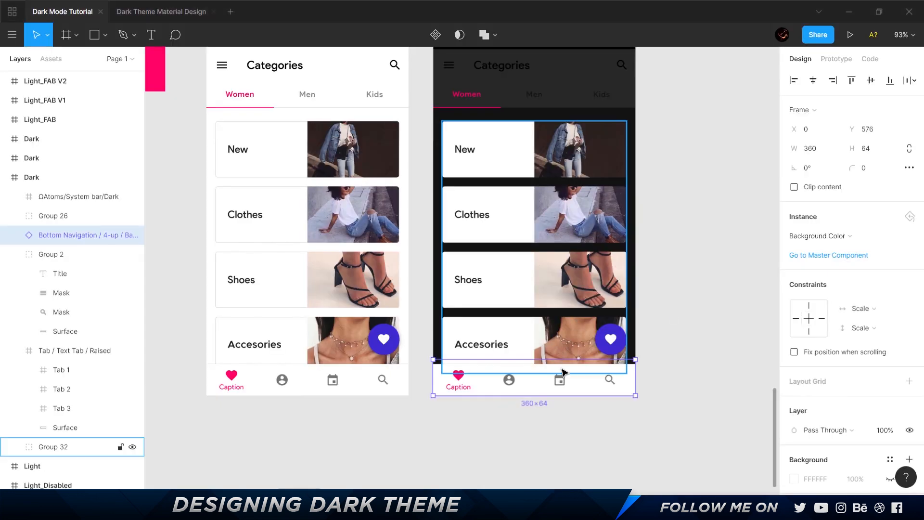
double_click(586, 389)
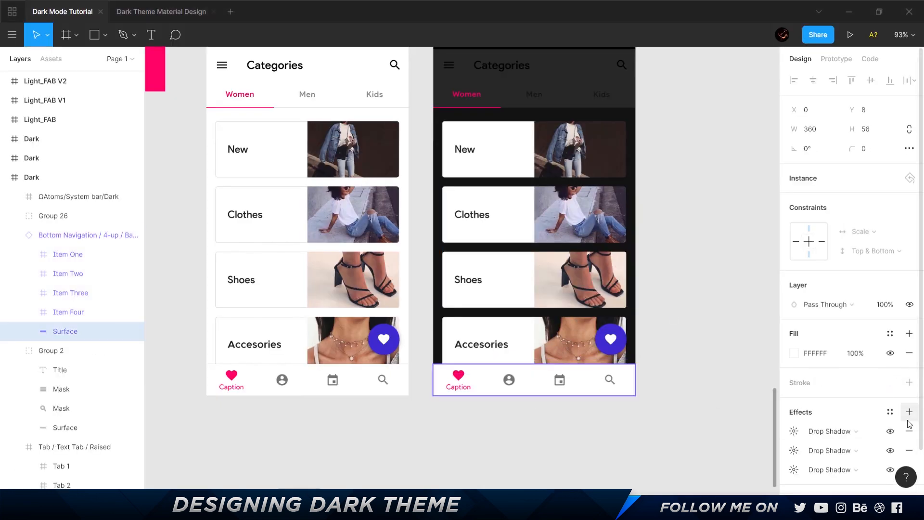
left_click(834, 355)
type("121212")
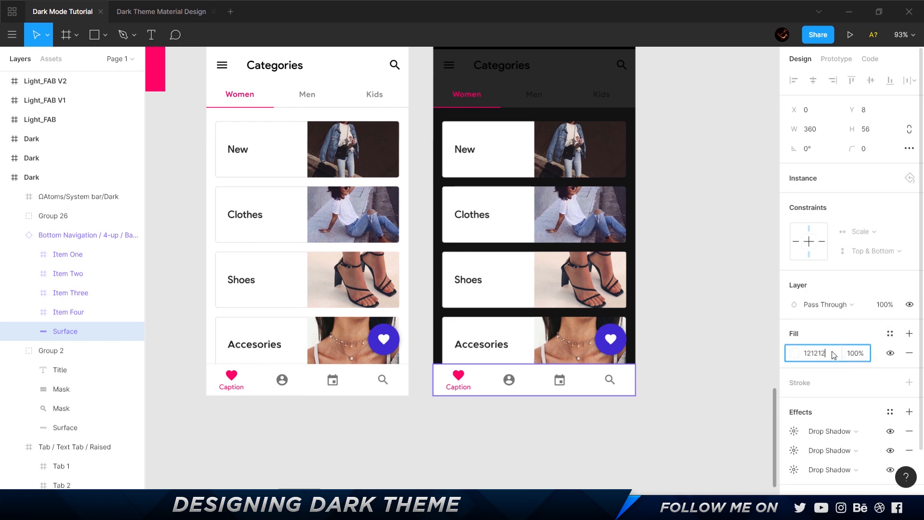
key("Return")
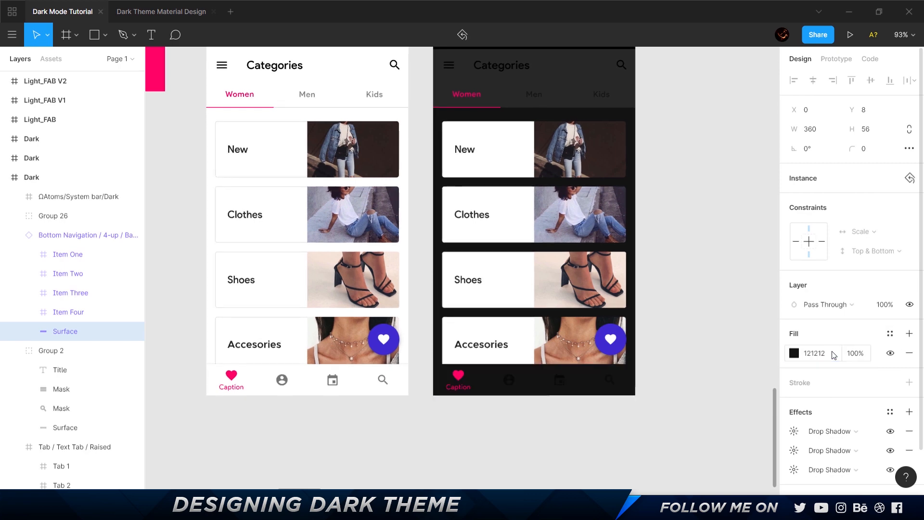
Add a solid FFFFFF fill at 12% opacity above the 121212 fill of the bottom navigation Surface.
left_click(909, 333)
left_click(793, 355)
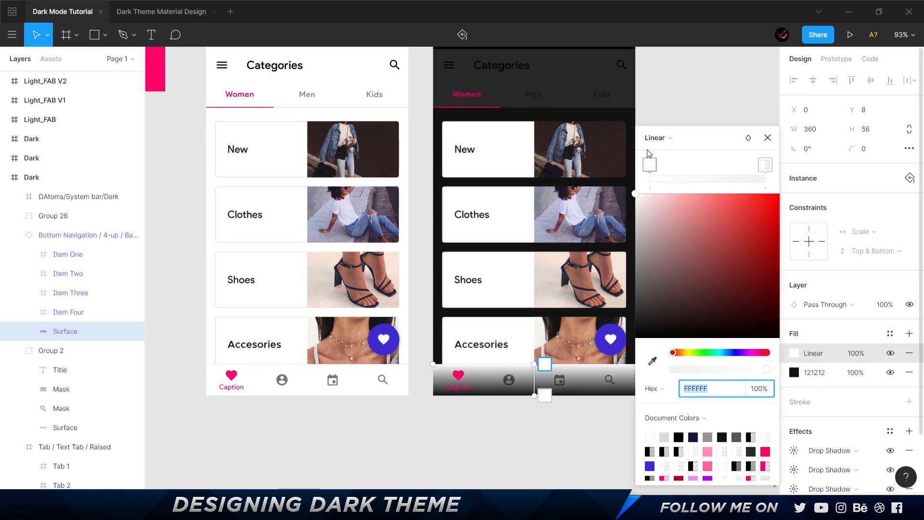
left_click(656, 138)
left_click(649, 119)
left_click(861, 353)
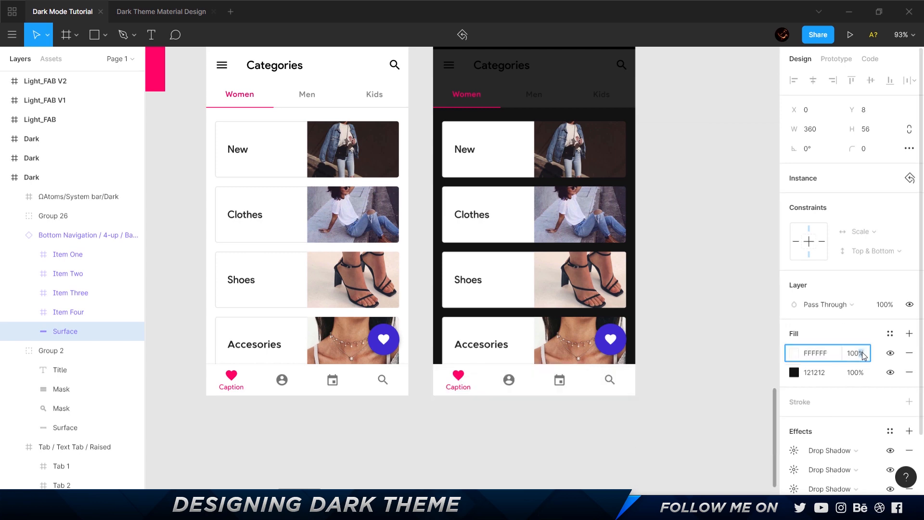
double_click(861, 353)
key("alt+Tab")
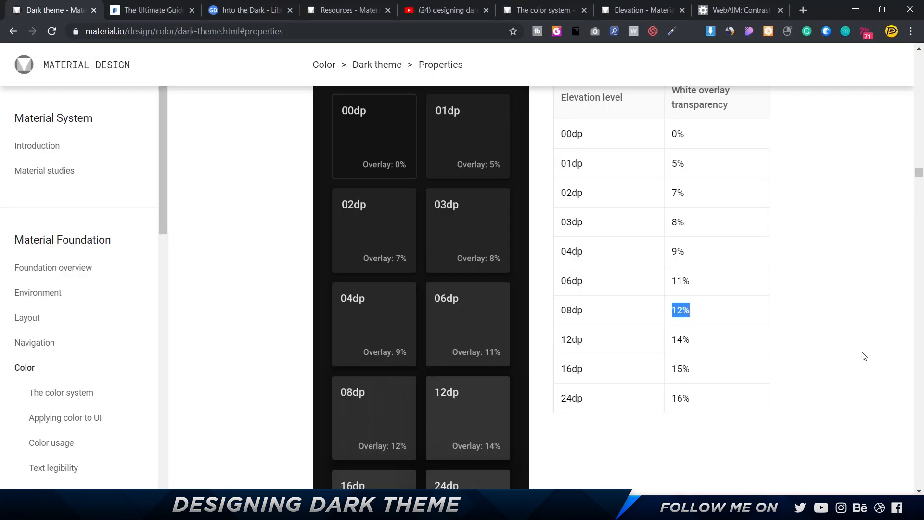
key("alt+Tab")
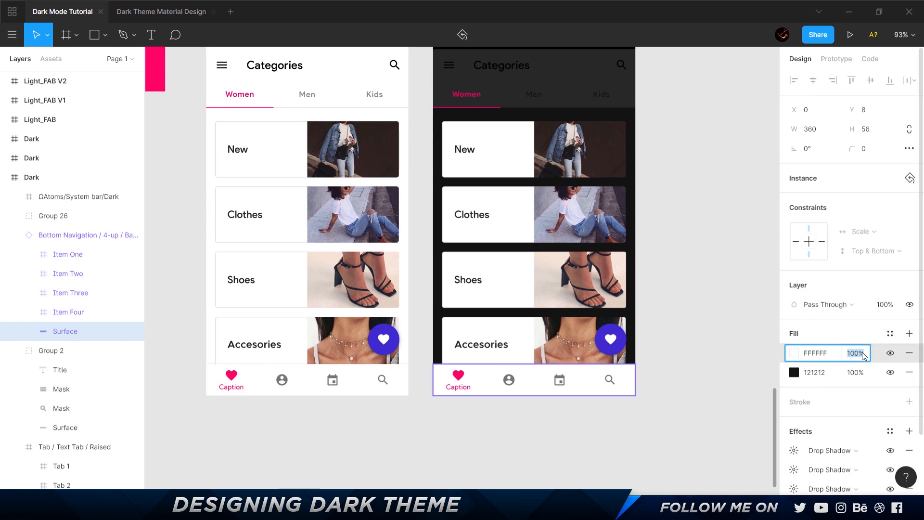
left_click(862, 351)
type("12")
key("Return")
left_click(727, 447)
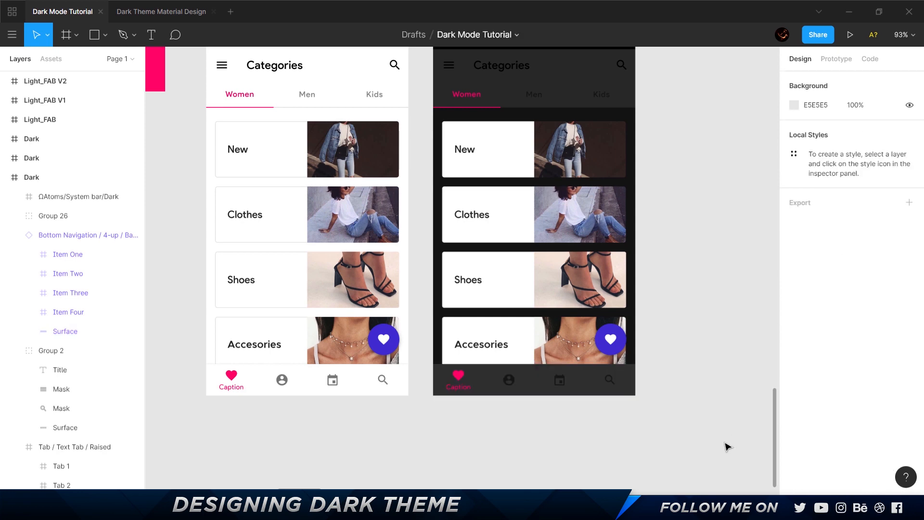
Open the Material Components page of the Dark Theme Material Design file and inspect the three-up bottom navigation's elevation fills.
scroll(727, 446, "up", 2)
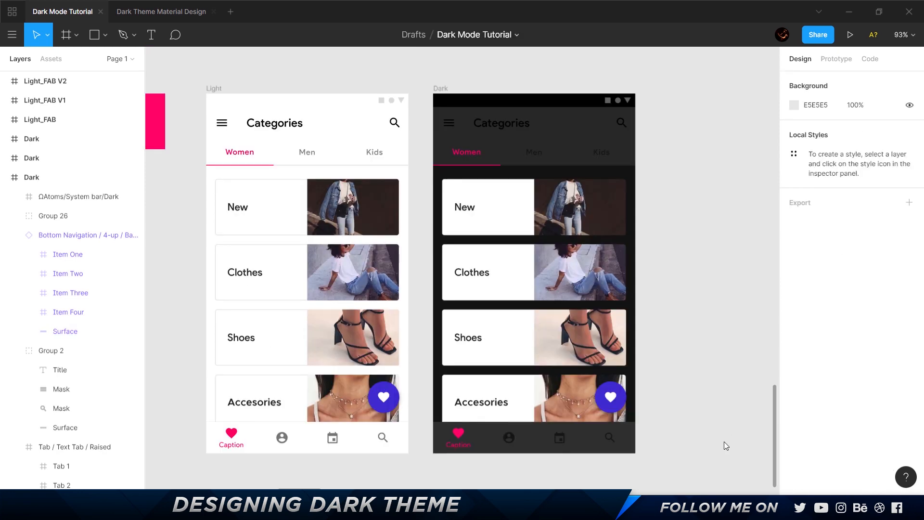
left_click(169, 19)
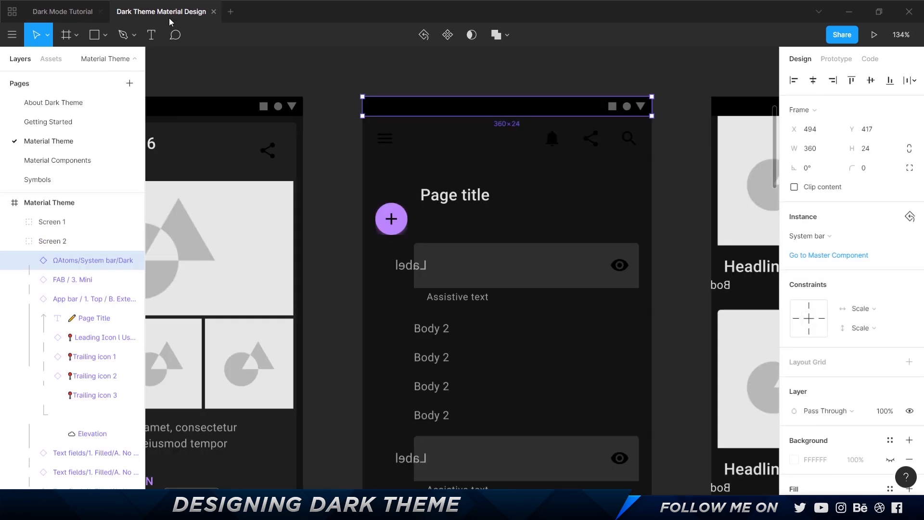
left_click(80, 161)
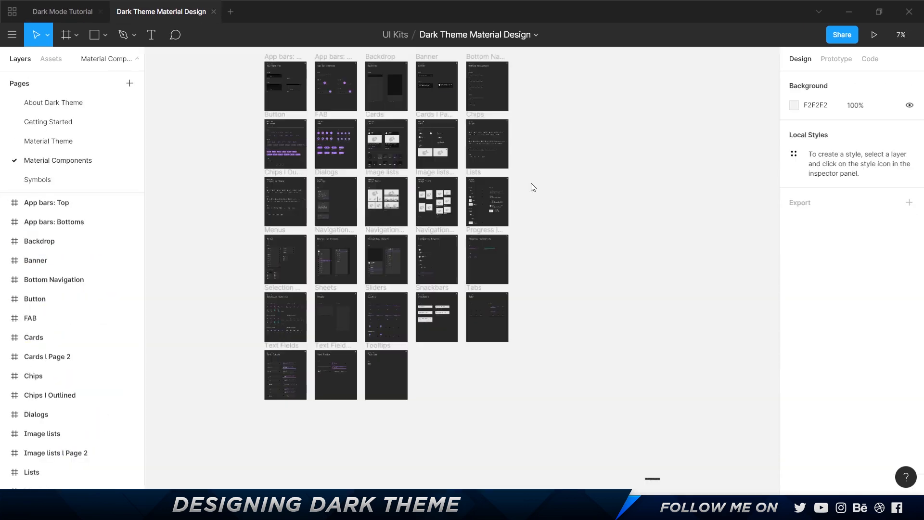
scroll(491, 72, "up", 5)
scroll(426, 156, "up", 3)
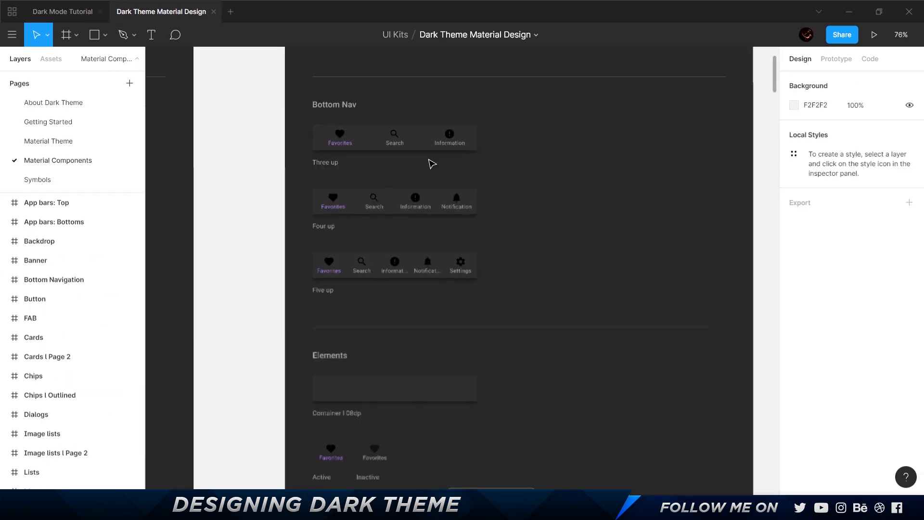
left_click(409, 149, "ctrl")
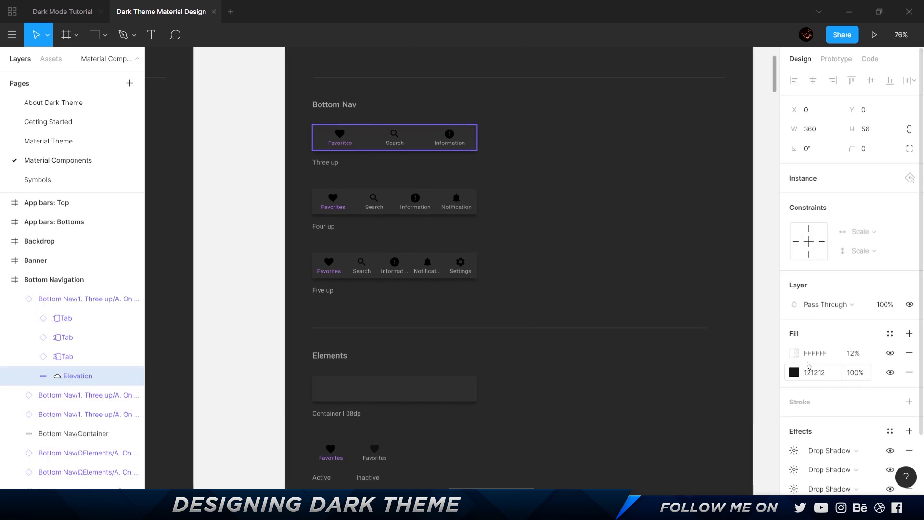
Find the Tabs components in the UI kit and inspect the elevation fills of the scrollable text tab bar.
scroll(578, 241, "down", 10)
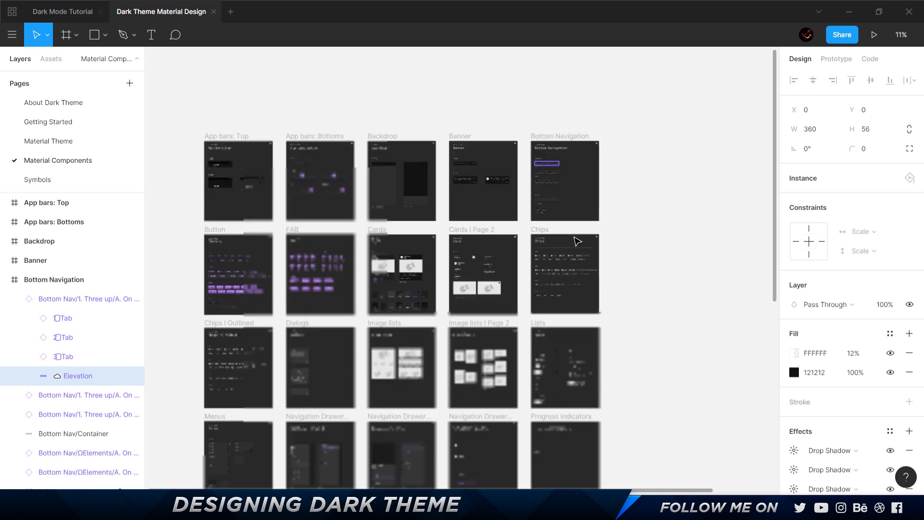
scroll(578, 241, "down", 3)
scroll(444, 381, "up", 5)
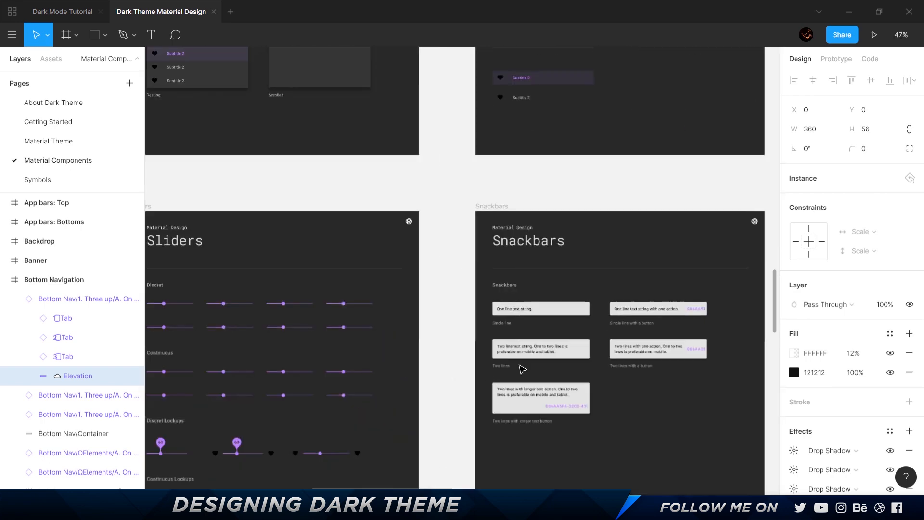
scroll(522, 369, "down", 8)
scroll(352, 268, "down", 4)
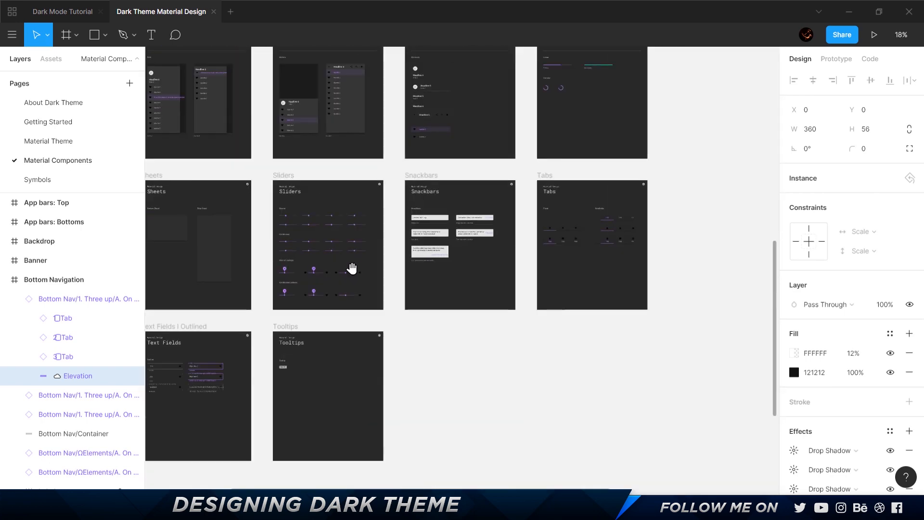
left_click_drag(351, 268, 332, 327)
scroll(673, 288, "up", 3)
scroll(309, 302, "up", 2)
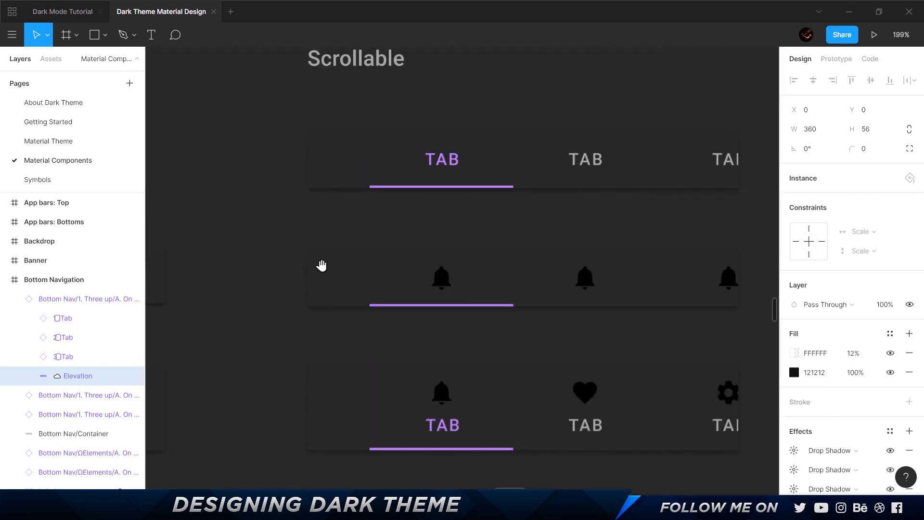
left_click_drag(322, 266, 636, 326)
left_click(651, 226, "ctrl")
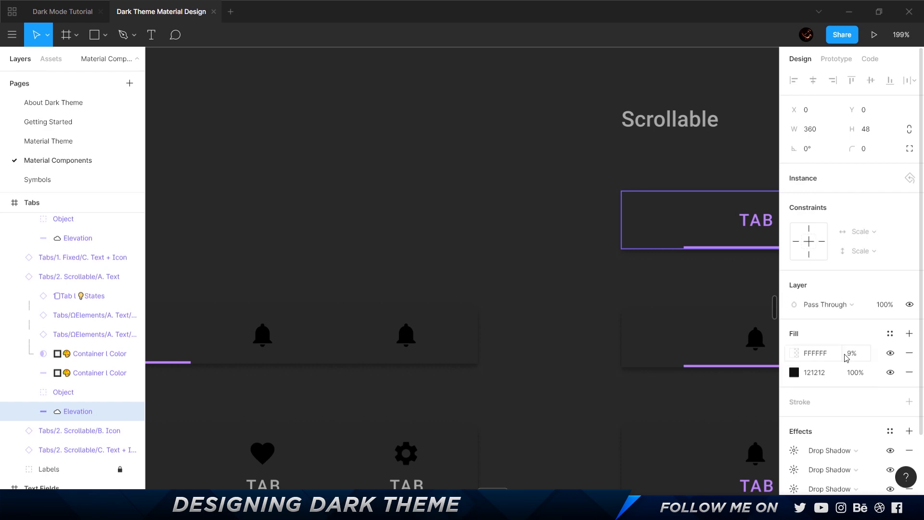
Return to the Dark Mode Tutorial file and set the Dark app bar's Categories title, menu icon and search icon fills to FFFFFF.
key("alt+Tab")
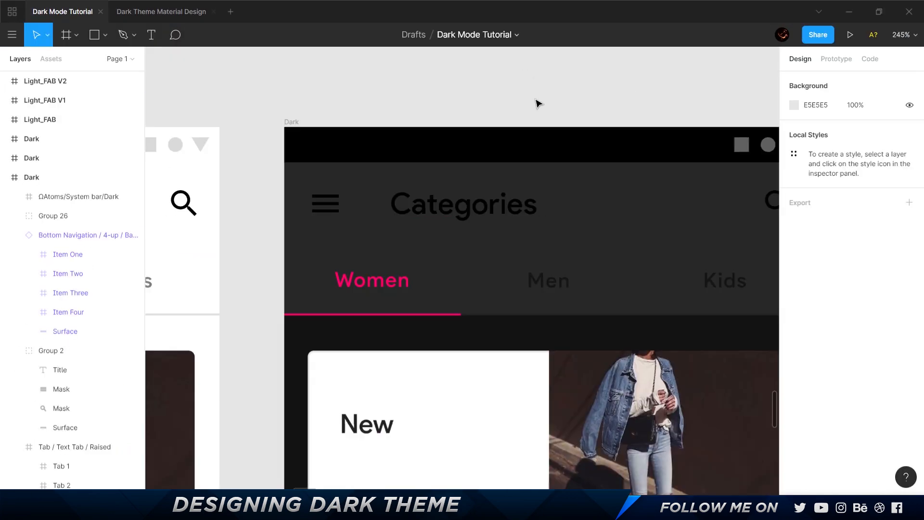
left_click_drag(594, 99, 521, 101)
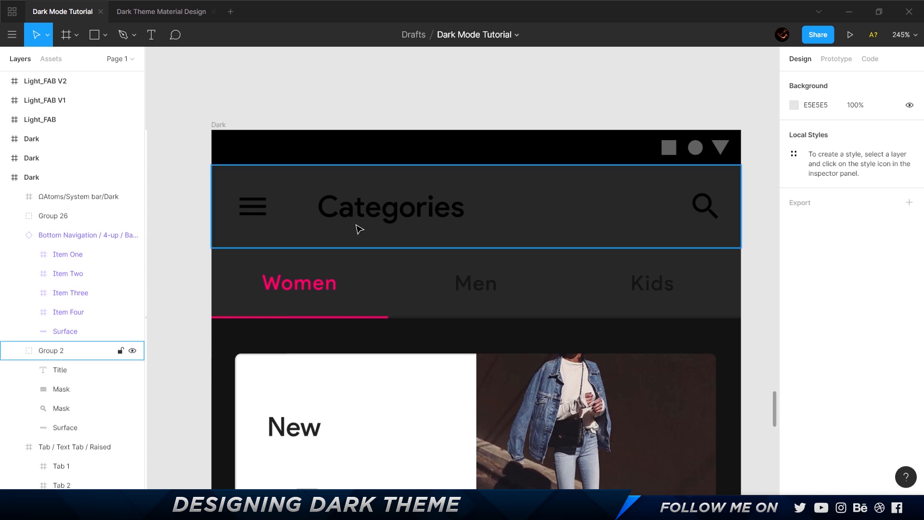
left_click(386, 212, "ctrl")
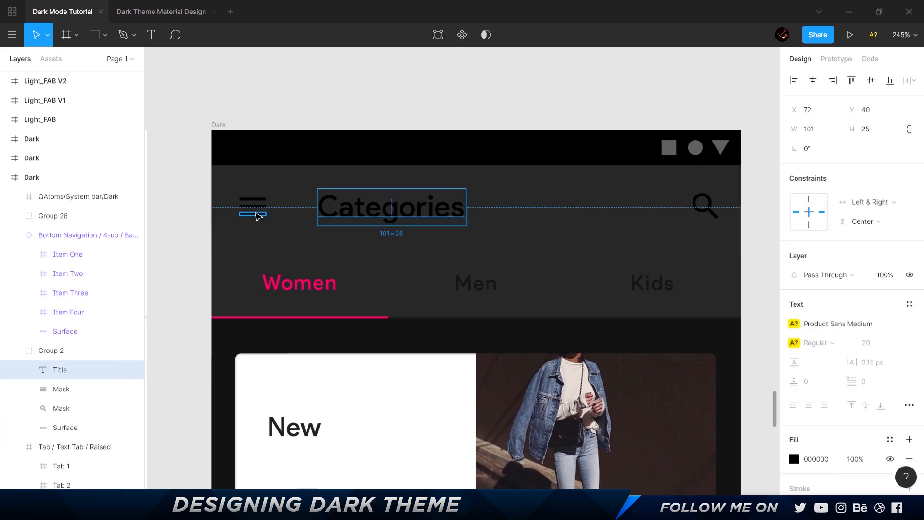
left_click(254, 207, "shift")
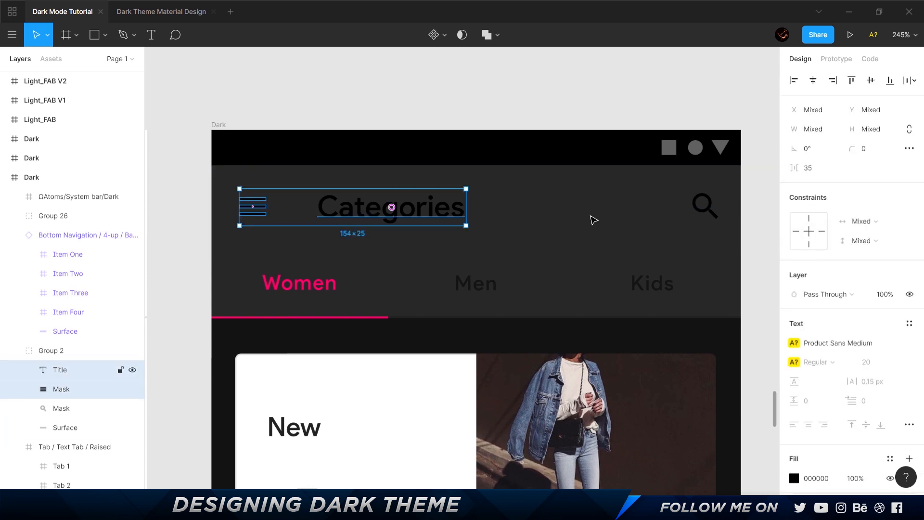
left_click(703, 206, "shift")
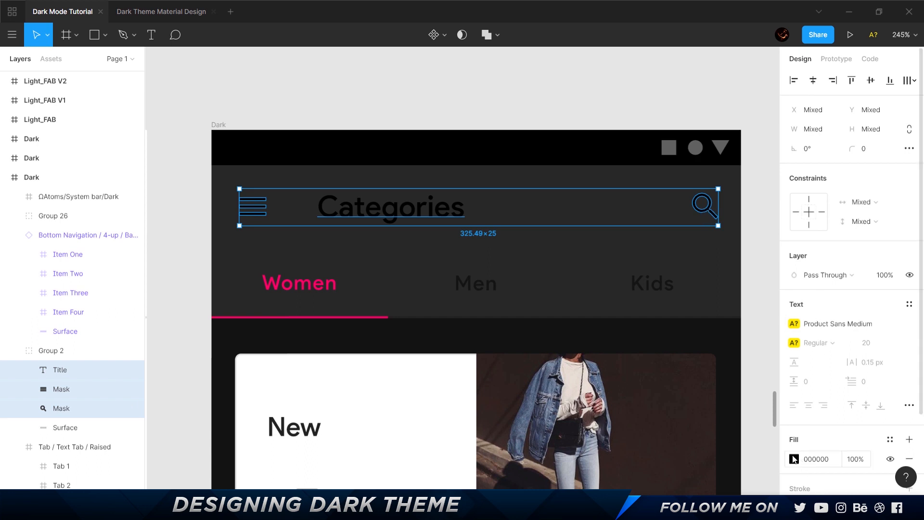
left_click(794, 458)
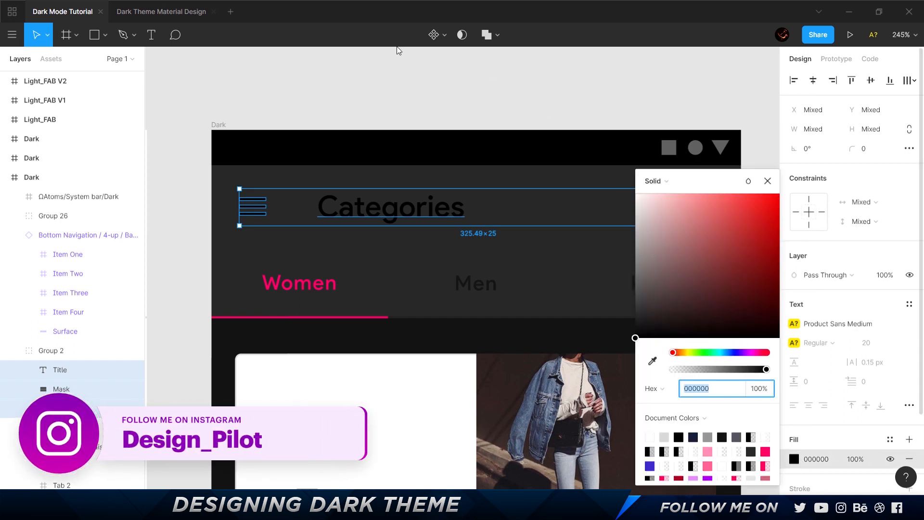
type("ffffff")
key("Return")
left_click(543, 103)
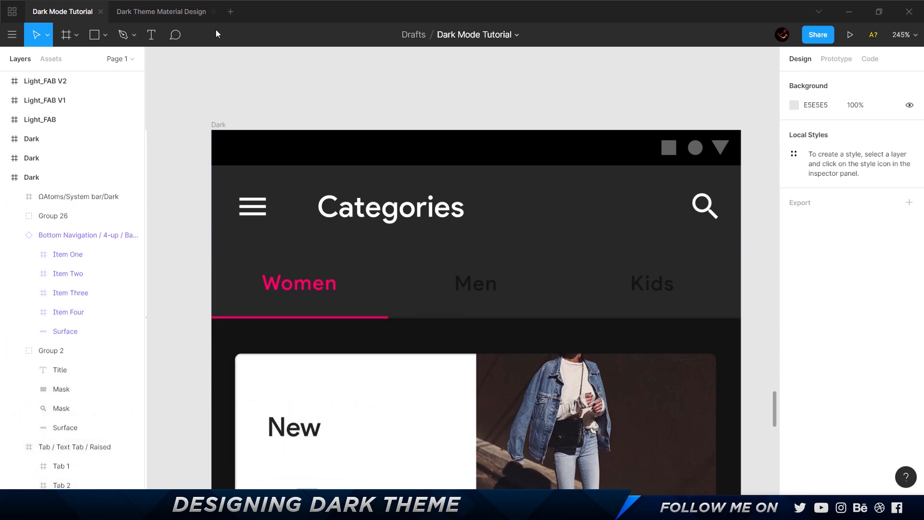
Inspect the fill color and opacity of an inactive scrollable tab label in the Dark Theme Material Design file.
left_click(162, 12)
key("space")
left_click_drag(626, 178, 252, 194)
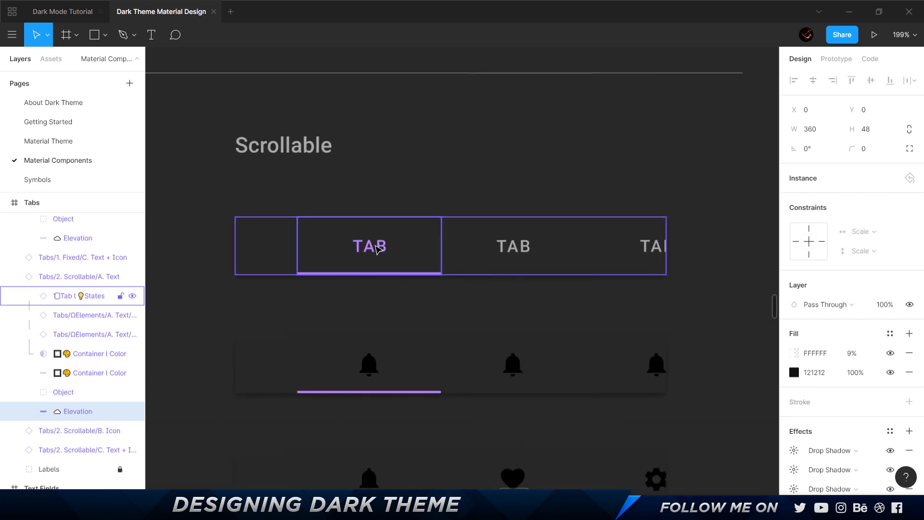
double_click(529, 248)
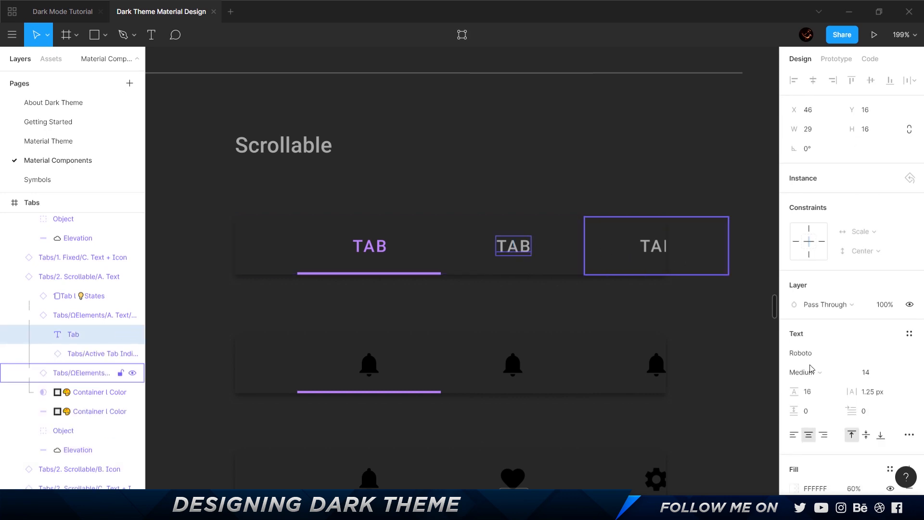
scroll(836, 477, "down", 2)
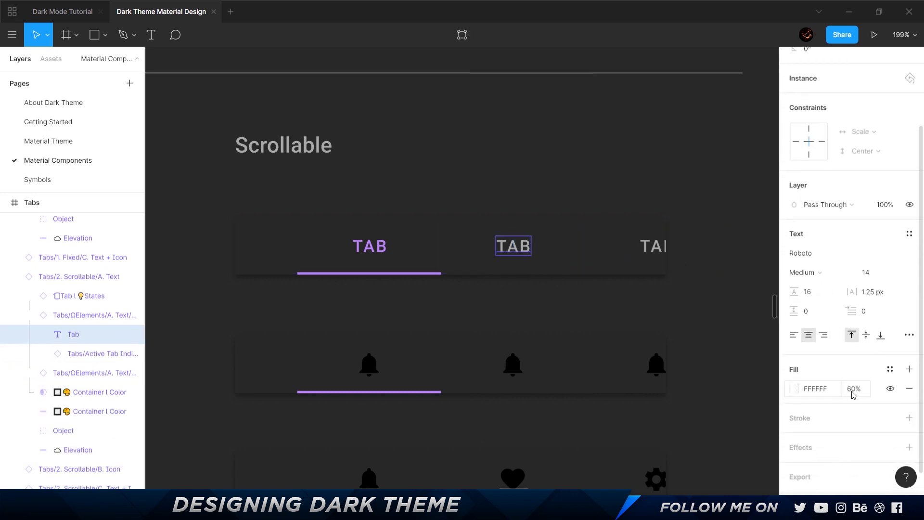
In the Dark Mode Tutorial file, set the Men and Kids tab labels of the Dark frame to FFFFFF at 60% opacity.
left_click(63, 11)
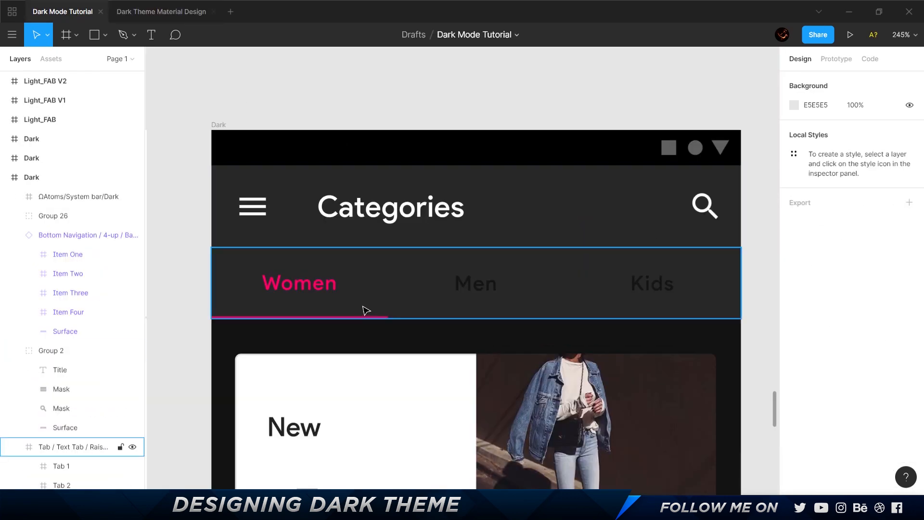
double_click(481, 291)
left_click(652, 284, "shift")
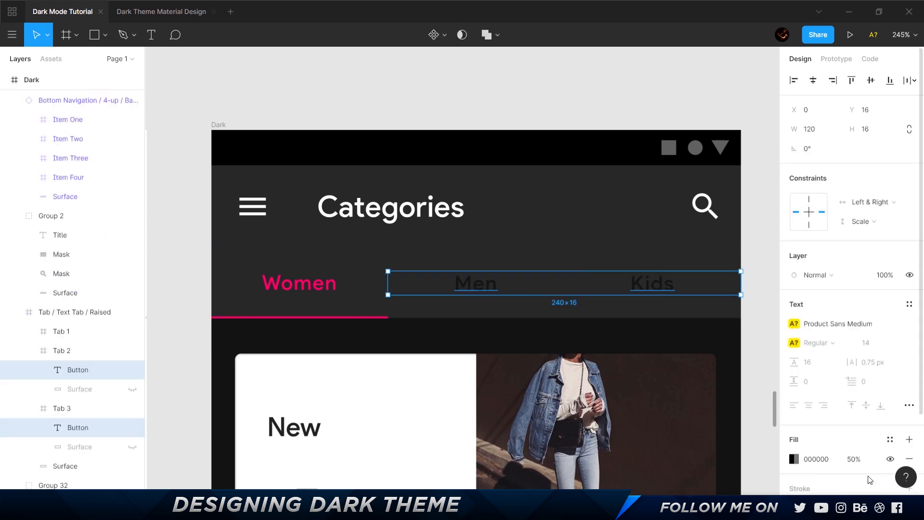
left_click(794, 458)
type("FFFFFF")
key("Return")
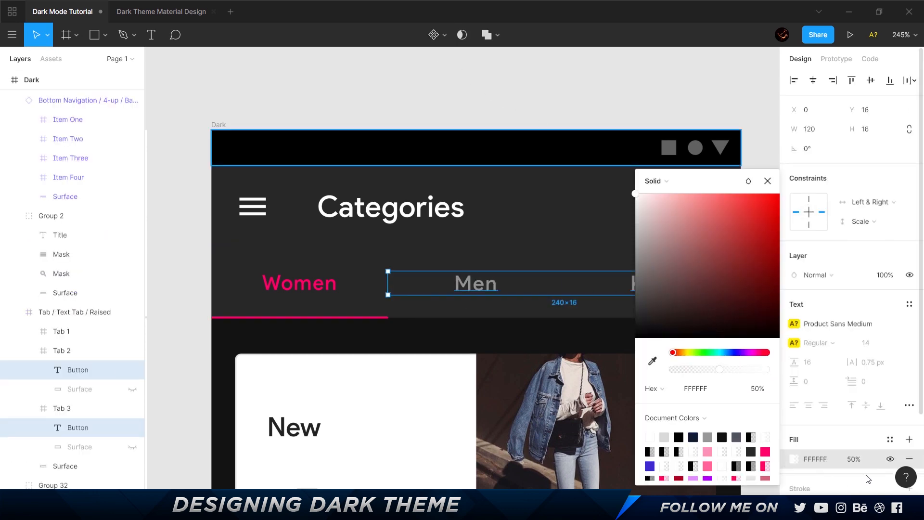
left_click(854, 459)
type("60")
key("Return")
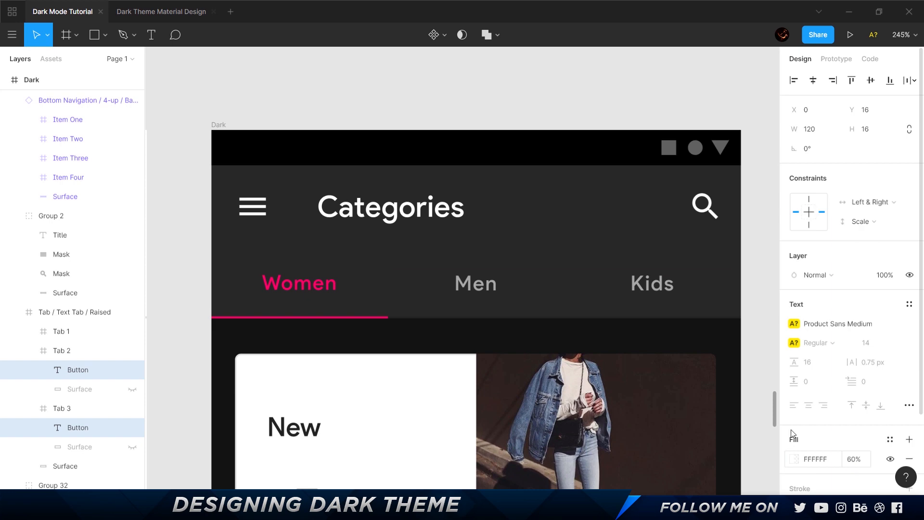
left_click(598, 95)
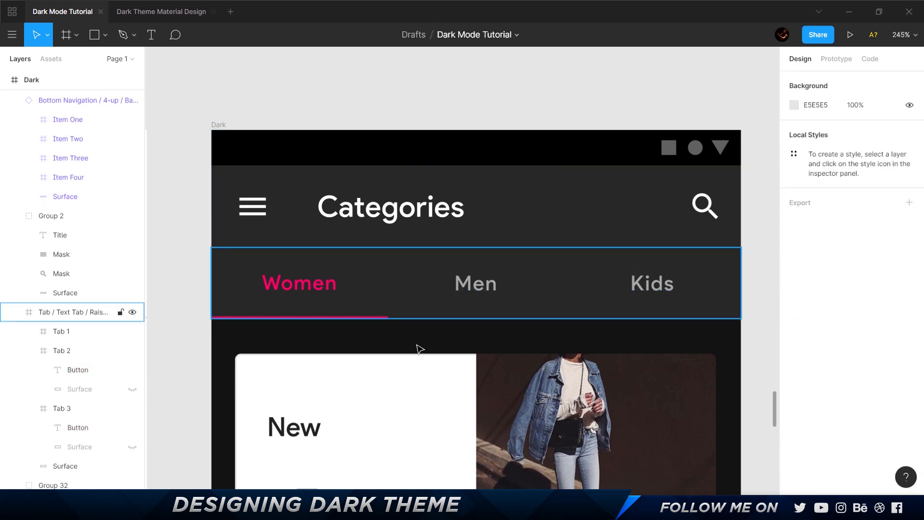
Set the fill of the thin divider line under the Dark frame's tab bar to FFFFFF.
scroll(406, 330, "up", 5)
left_click(378, 287, "ctrl")
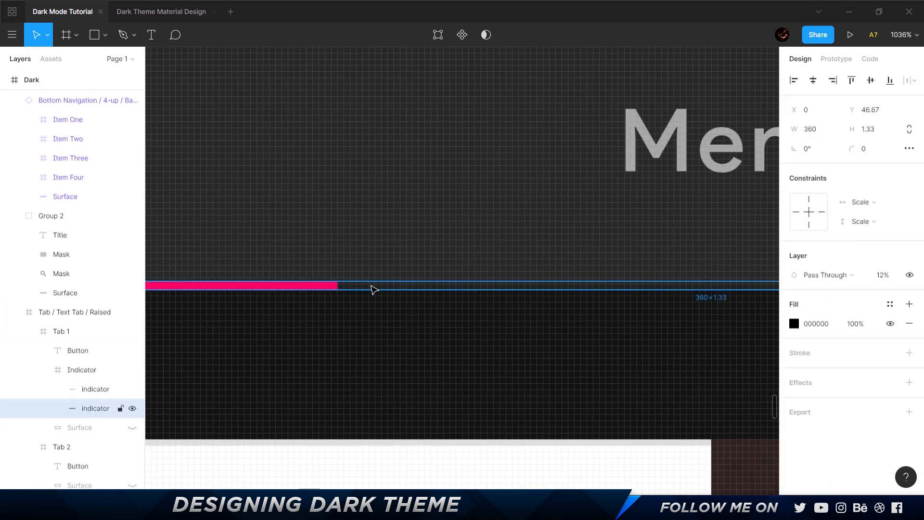
scroll(374, 288, "down", 5)
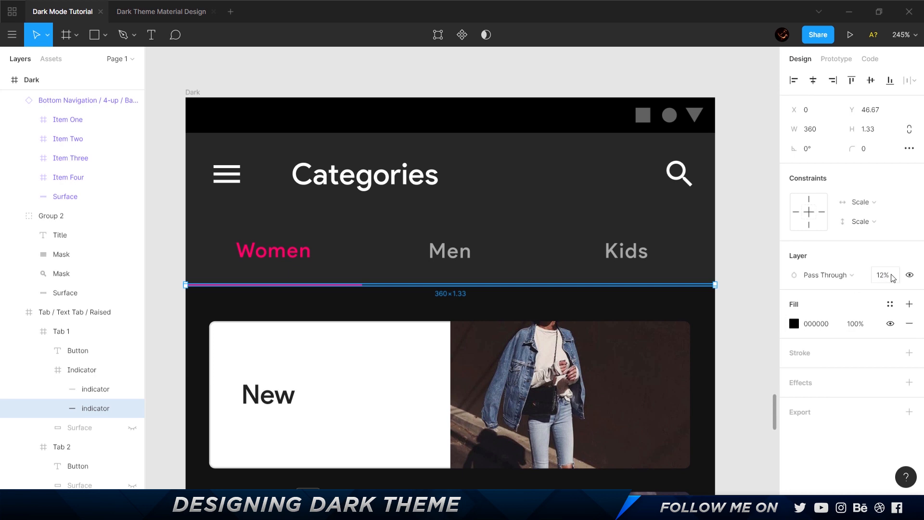
left_click(794, 323)
left_click_drag(636, 202, 566, 109)
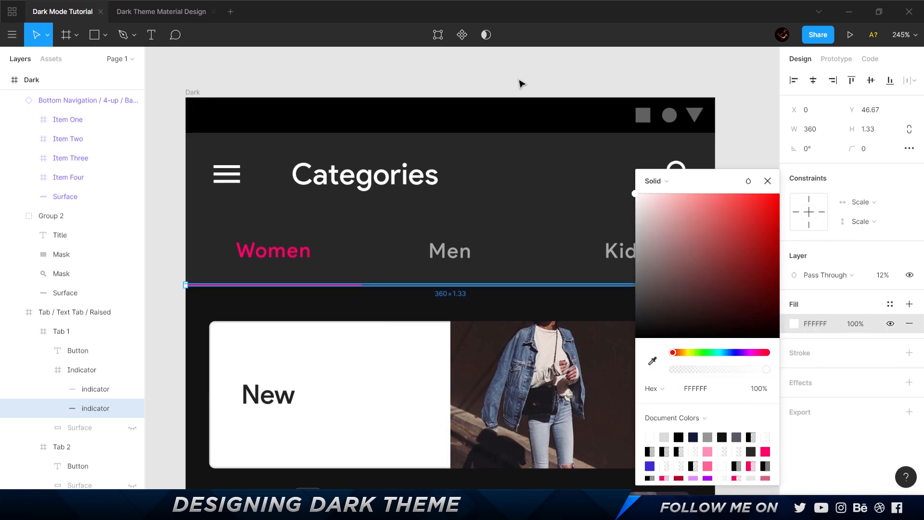
left_click(532, 73)
Set the account, calendar and search items of the Dark frame's bottom navigation to FFFFFF at 60% opacity.
scroll(532, 233, "down", 10)
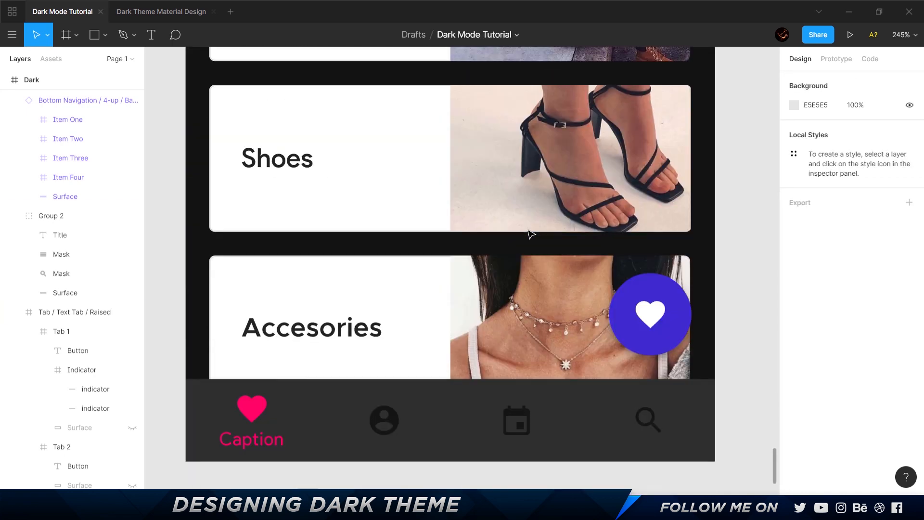
left_click(337, 383)
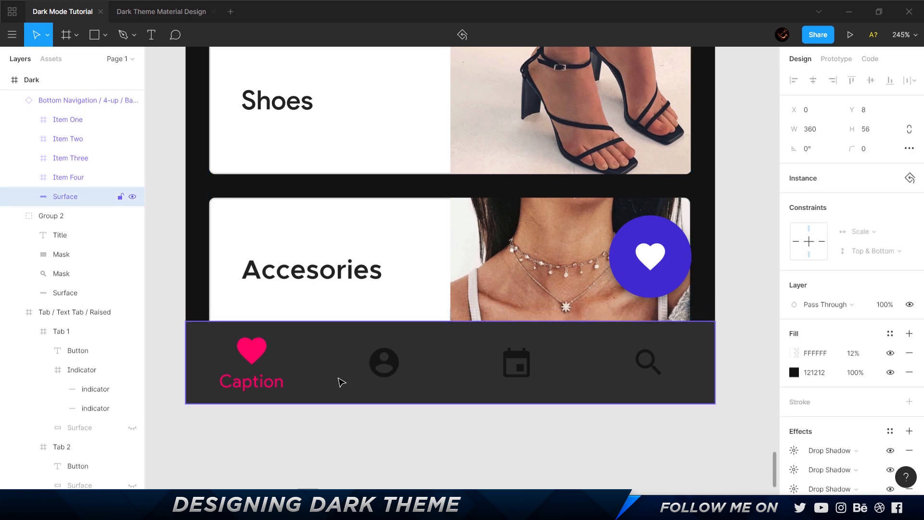
left_click(424, 361)
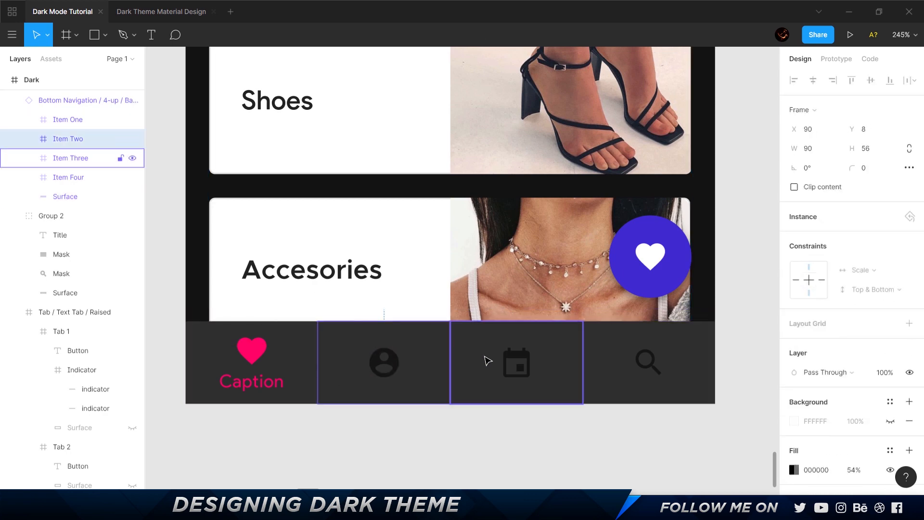
left_click(489, 359, "shift")
left_click(594, 352, "shift")
left_click(793, 471)
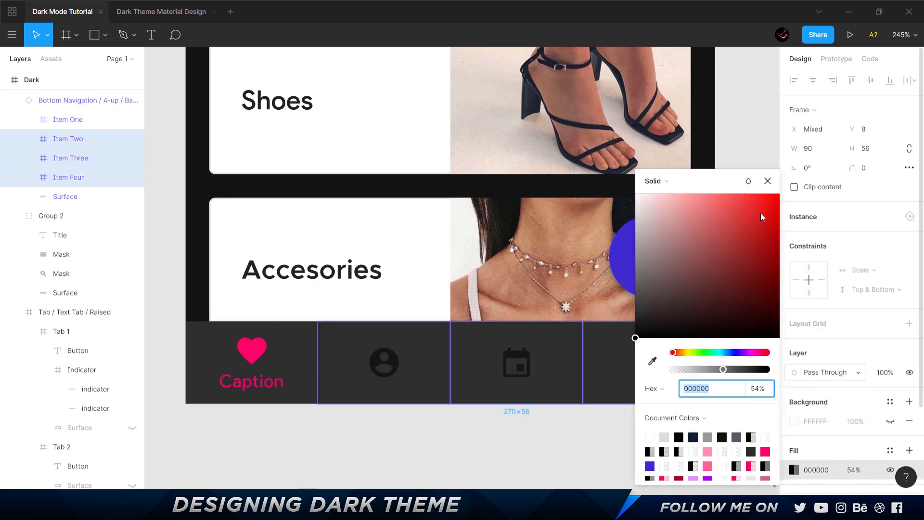
left_click_drag(745, 222, 336, 36)
left_click(856, 472)
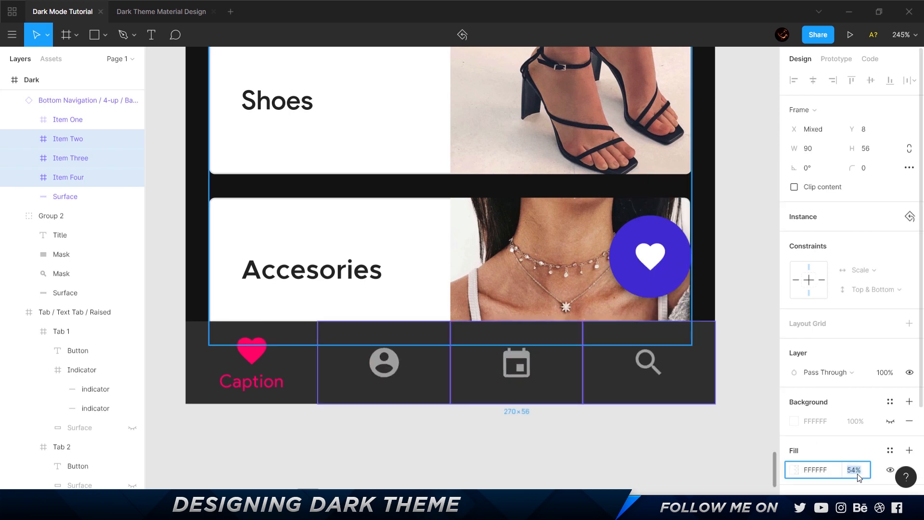
type("60")
key("Return")
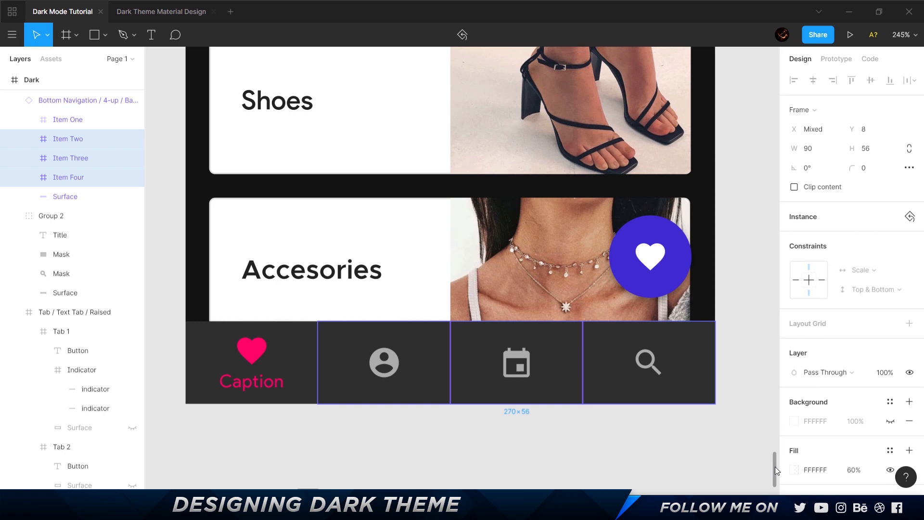
Select the background rectangles of the New, Clothes, Shoes and Accesories cards in the Dark frame and remove their stroke.
scroll(391, 237, "up", 10)
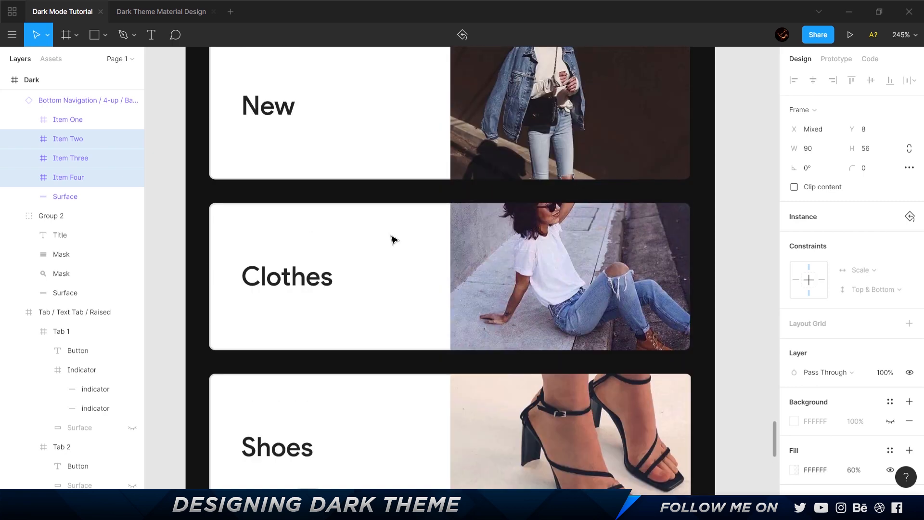
scroll(365, 211, "down", 5)
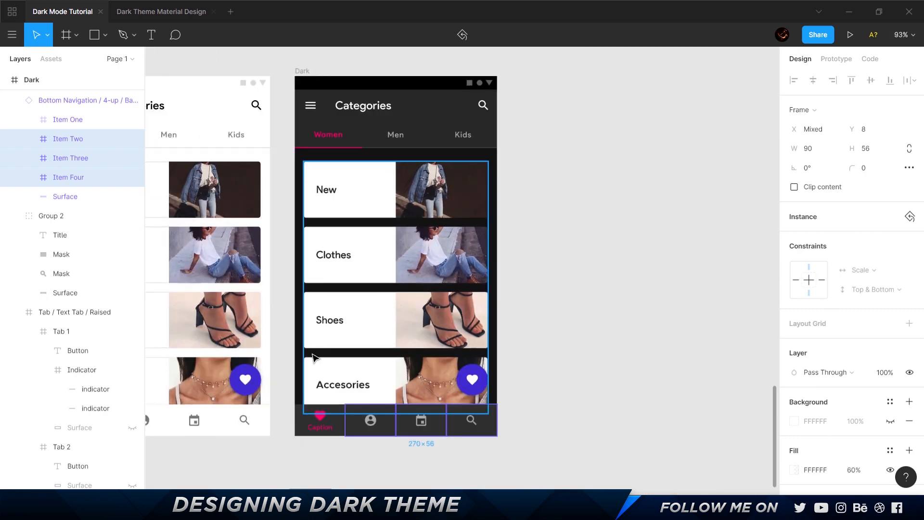
scroll(439, 346, "left", 8)
scroll(305, 150, "up", 5)
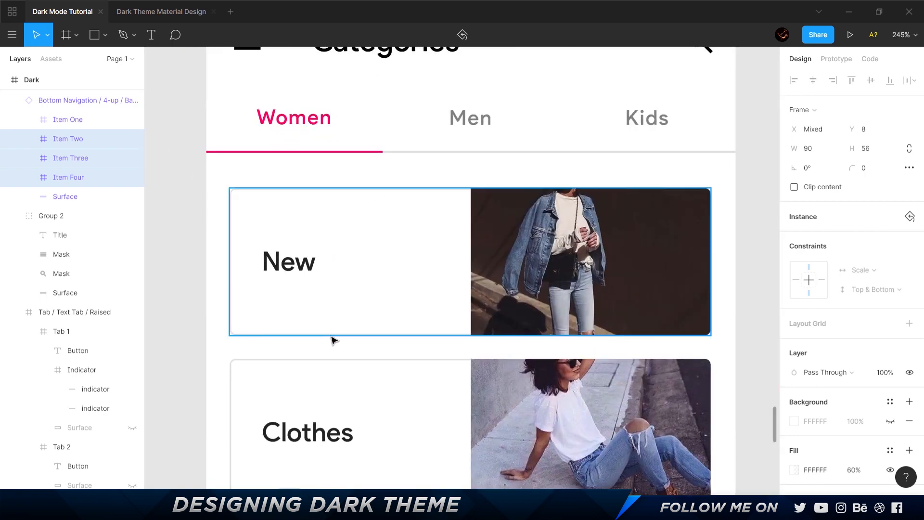
scroll(559, 215, "right", 6)
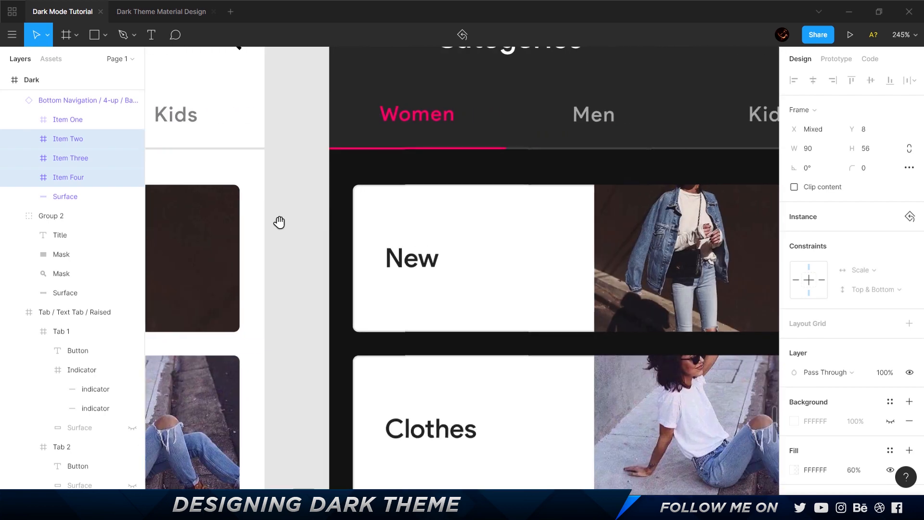
left_click_drag(279, 221, 169, 126)
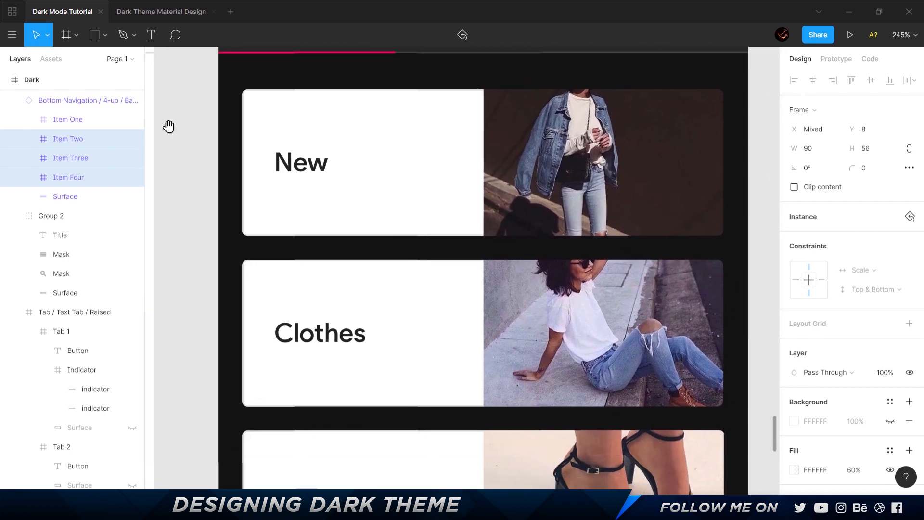
left_click(420, 167, "ctrl")
left_click(438, 311, "ctrl+shift")
scroll(438, 313, "down", 3)
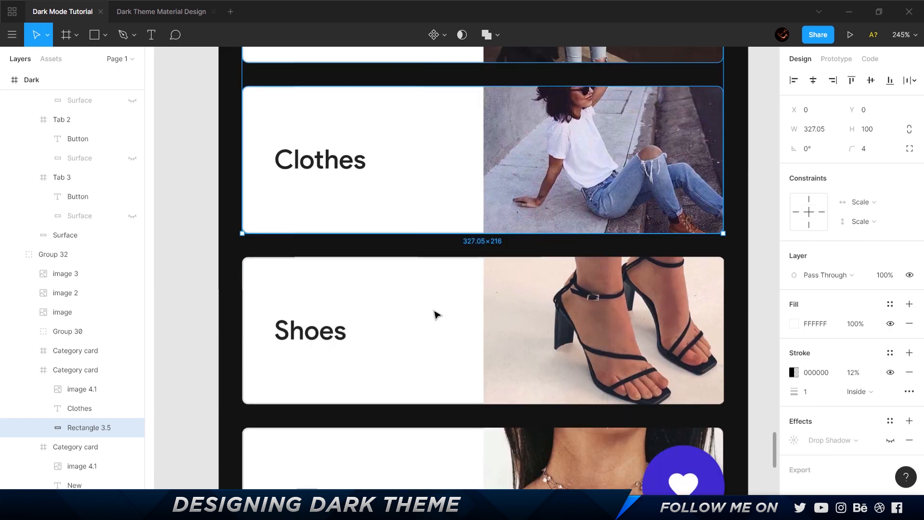
left_click(437, 315, "ctrl+shift")
left_click(425, 437, "ctrl+shift")
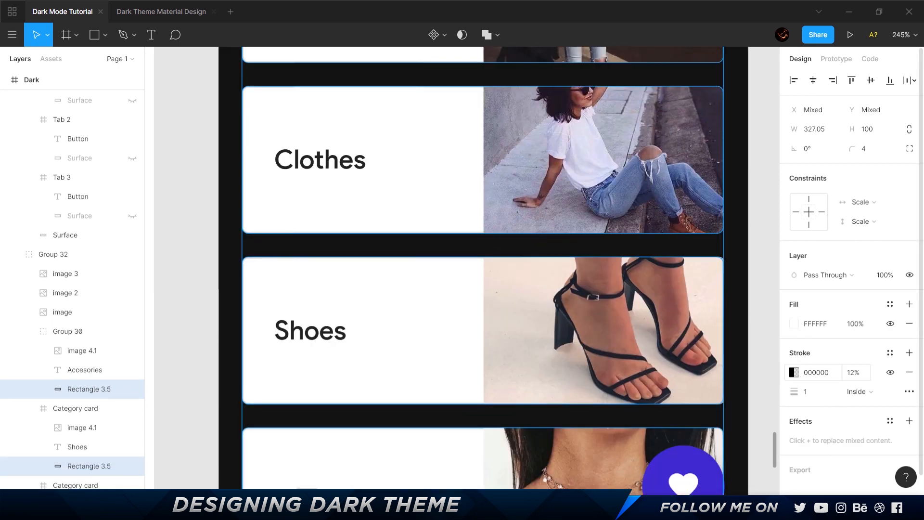
left_click(909, 373)
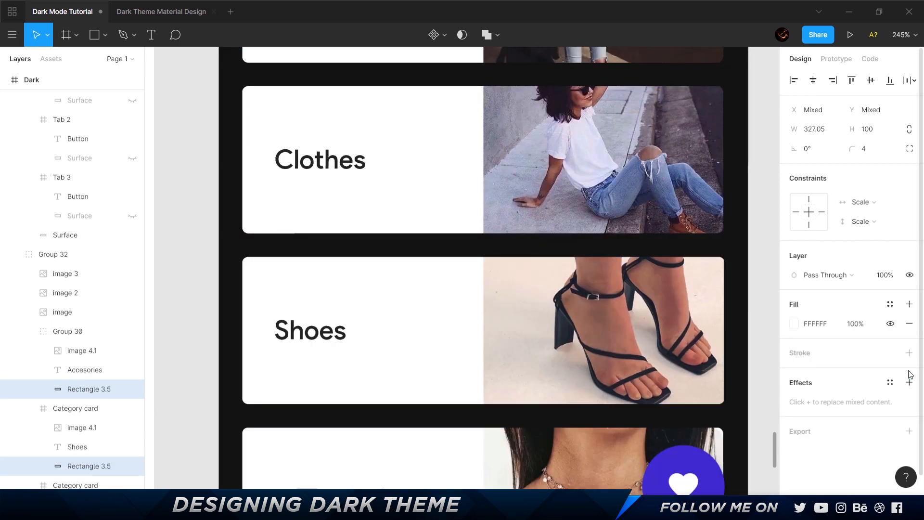
Set the fill of the four category card backgrounds to 121212 and review the cards against the rest of the Dark frame.
left_click(794, 324)
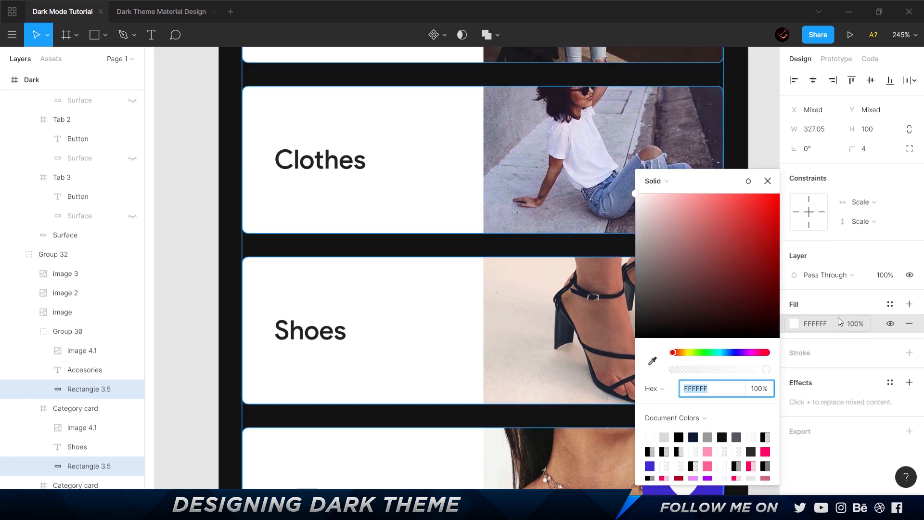
left_click(835, 324)
type("121")
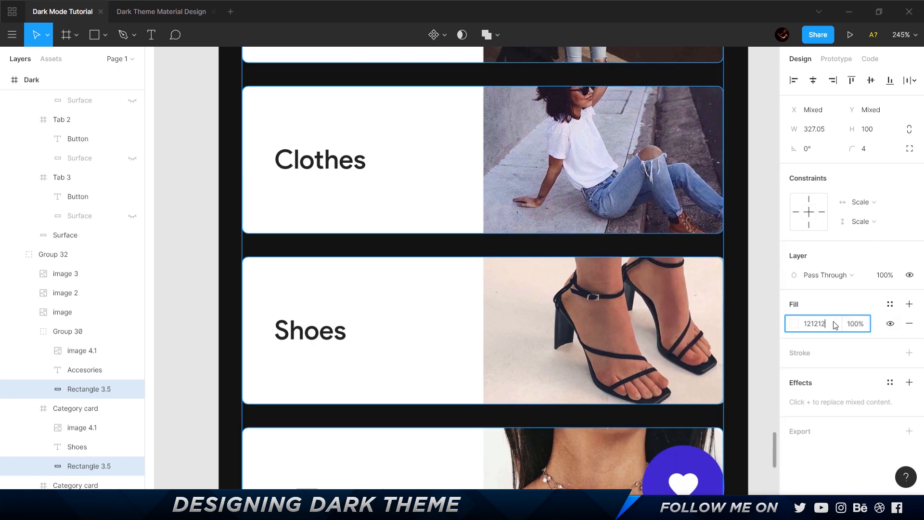
type("212")
key("Return")
scroll(533, 253, "down", 3)
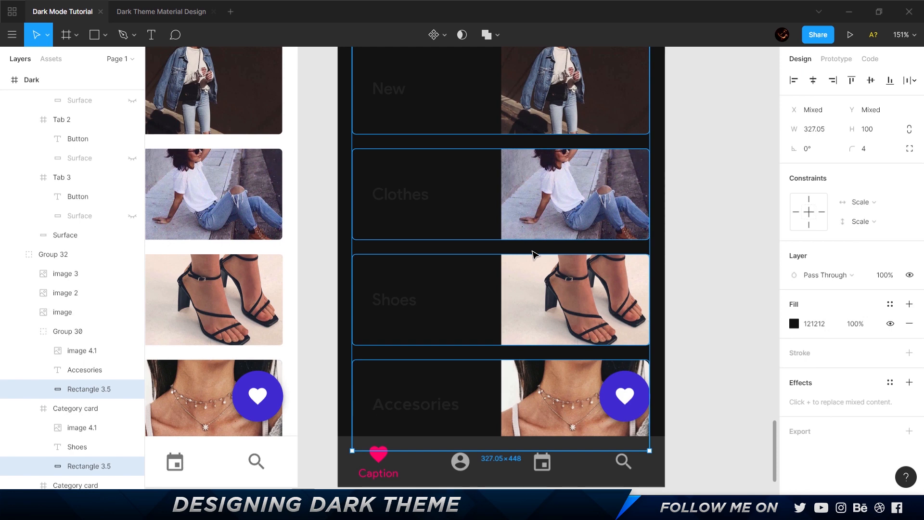
scroll(534, 253, "up", 2)
scroll(534, 254, "up", 4)
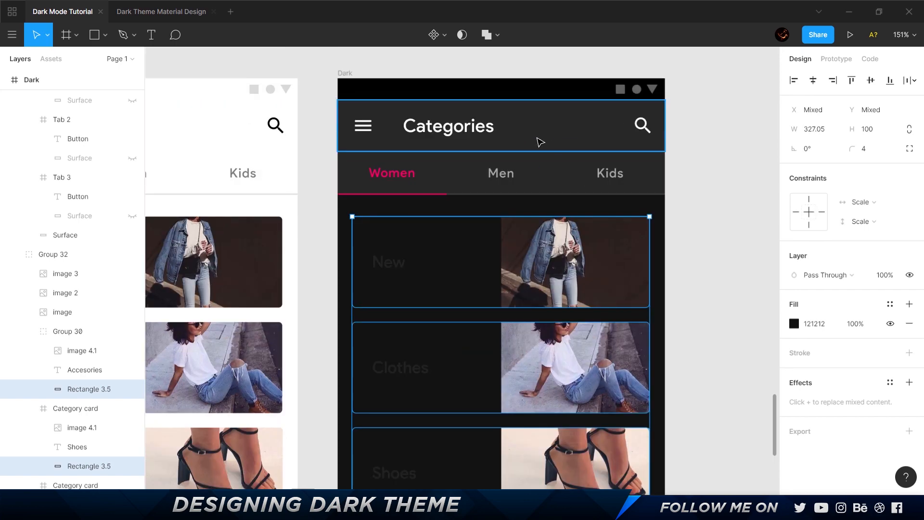
scroll(544, 166, "down", 8)
scroll(544, 166, "down", 6)
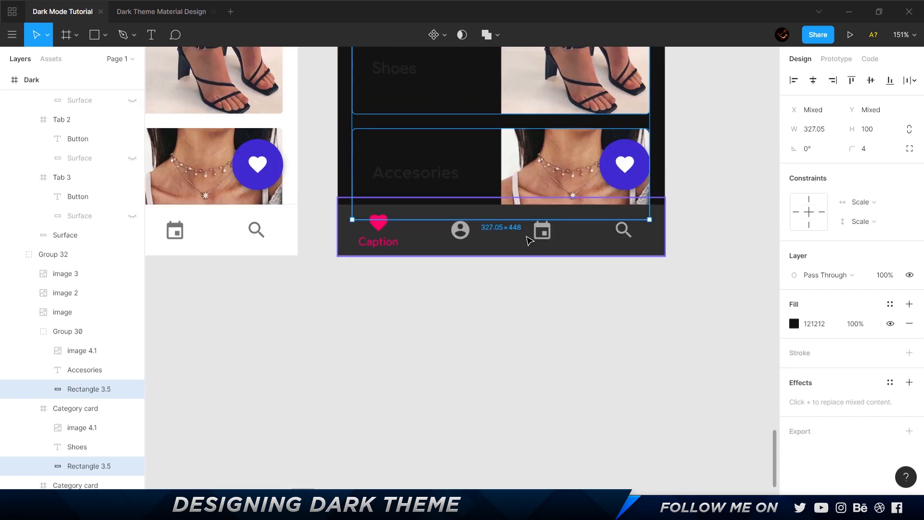
scroll(530, 239, "up", 12)
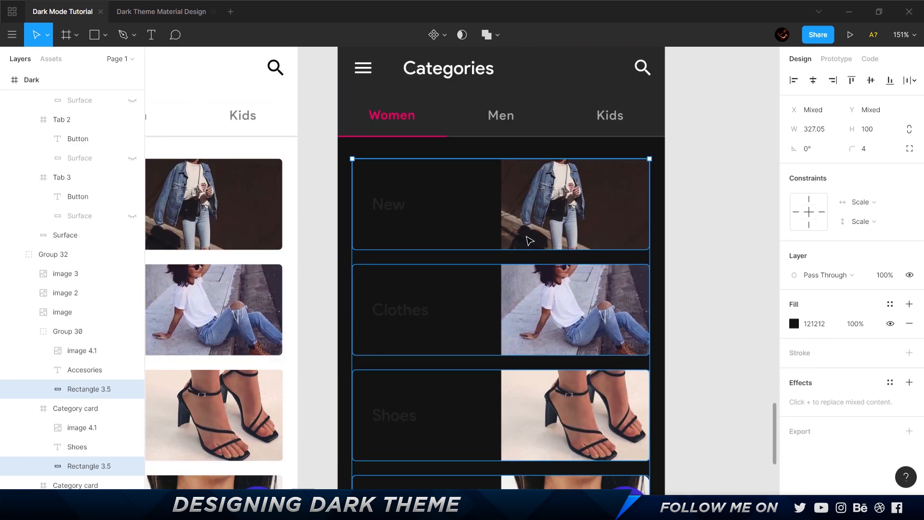
Switch to the Material Design site in the browser and look up the resting card elevation and its matching white overlay transparency.
key("alt+Tab")
left_click(645, 11)
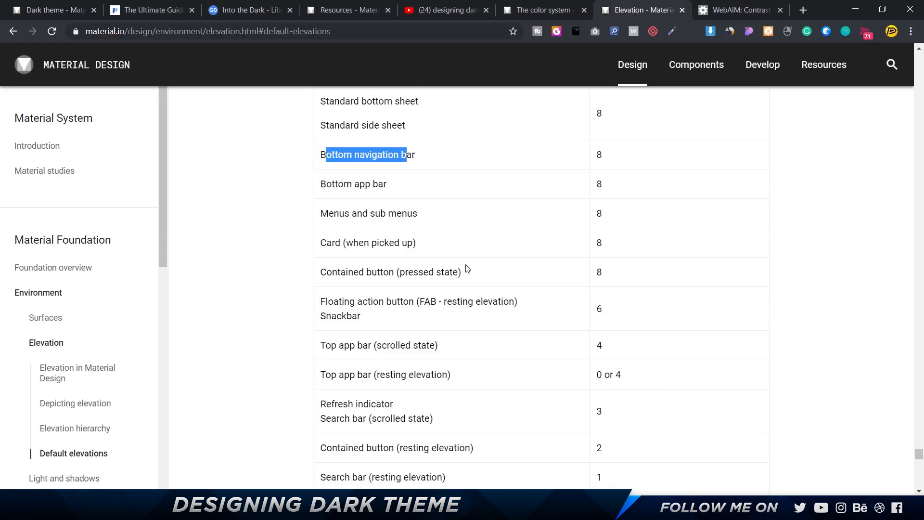
scroll(467, 268, "up", 2)
scroll(538, 291, "down", 7)
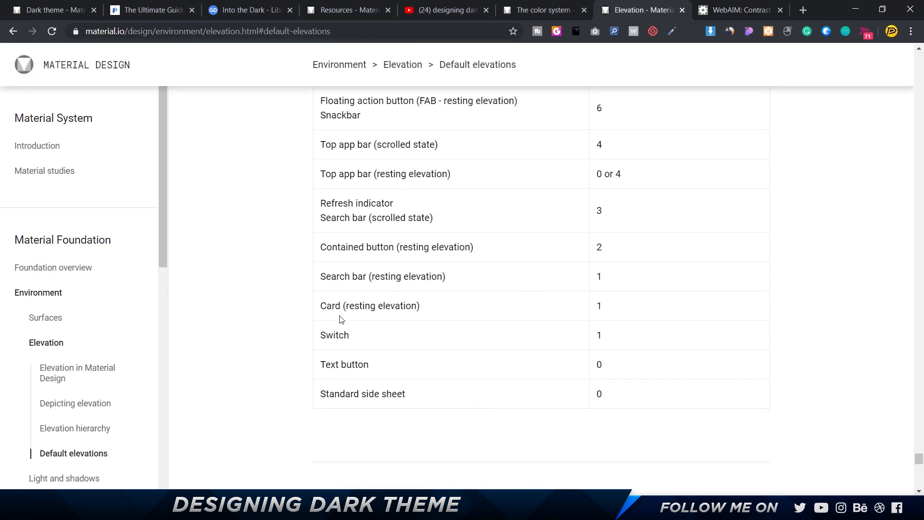
left_click_drag(319, 310, 438, 311)
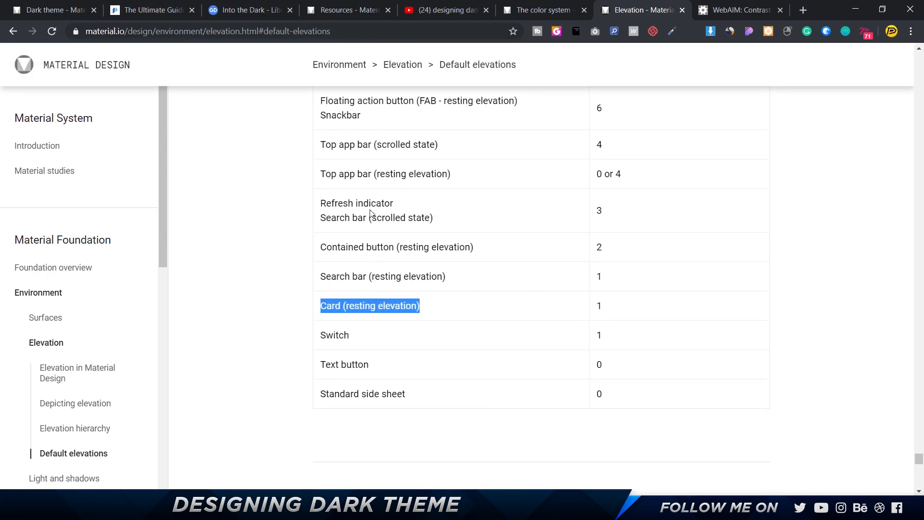
left_click_drag(333, 207, 384, 218)
left_click_drag(334, 248, 431, 247)
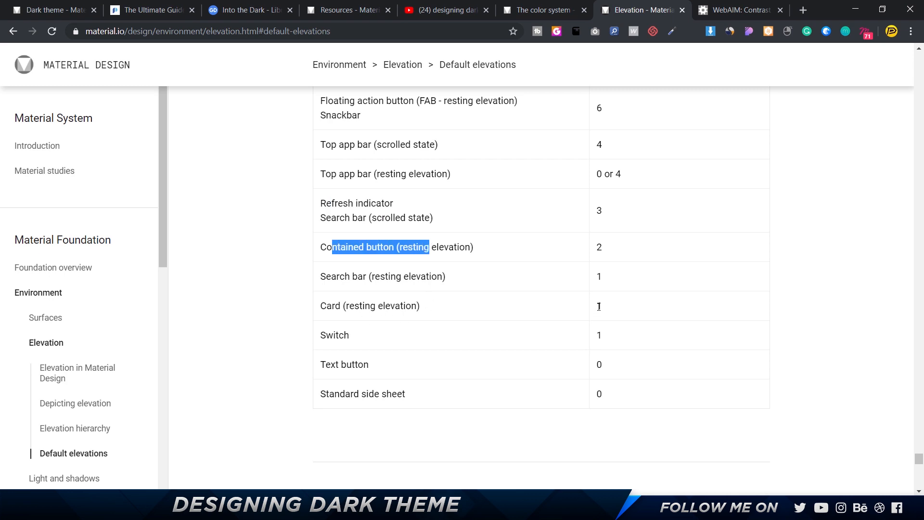
left_click(55, 10)
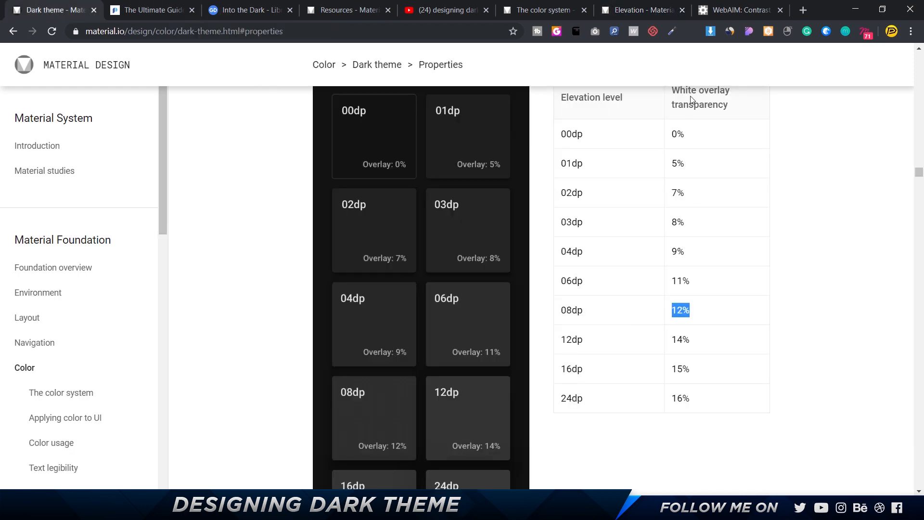
scroll(692, 100, "up", 2)
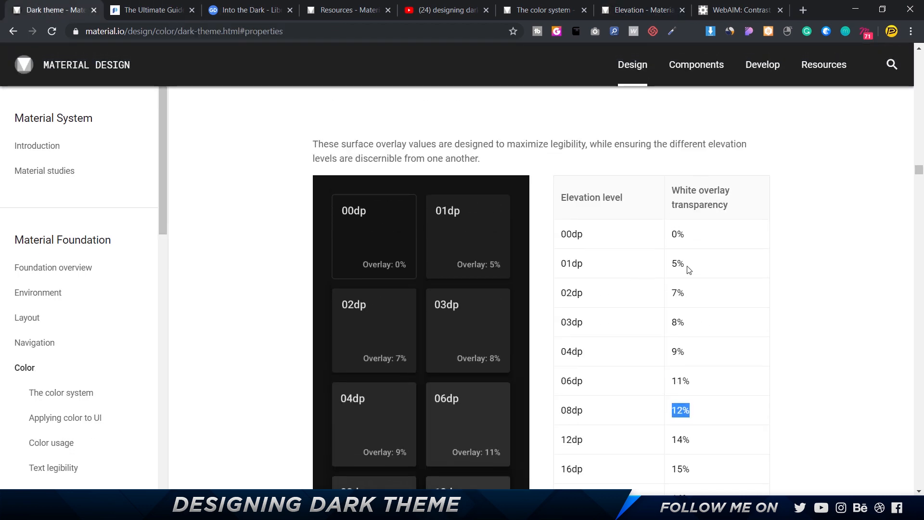
Back in the Figma file, add a solid FFFFFF overlay fill at 5% above the base fill of the four card backgrounds.
key("alt+Tab")
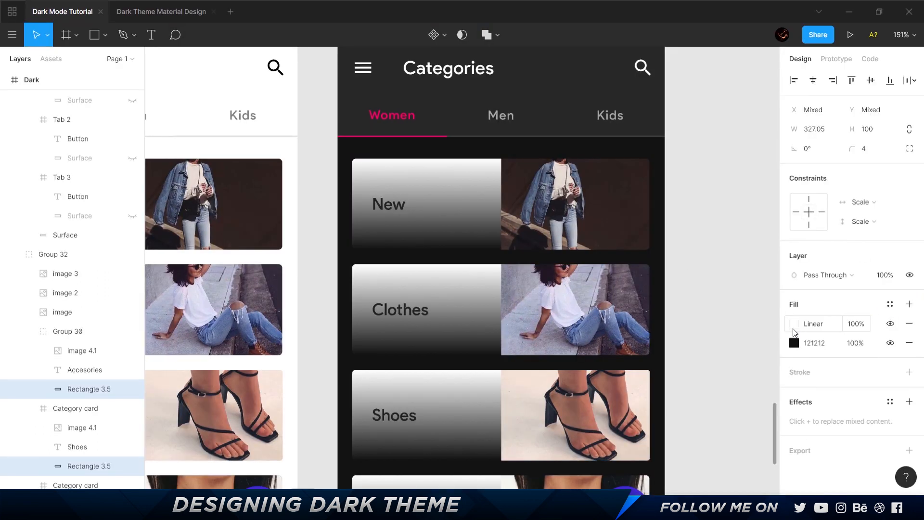
left_click(794, 323)
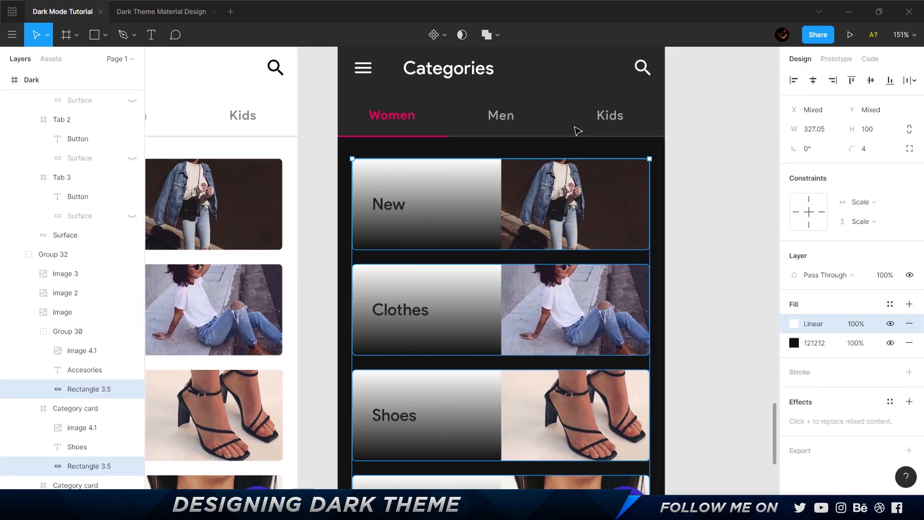
left_click(794, 324)
left_click(656, 138)
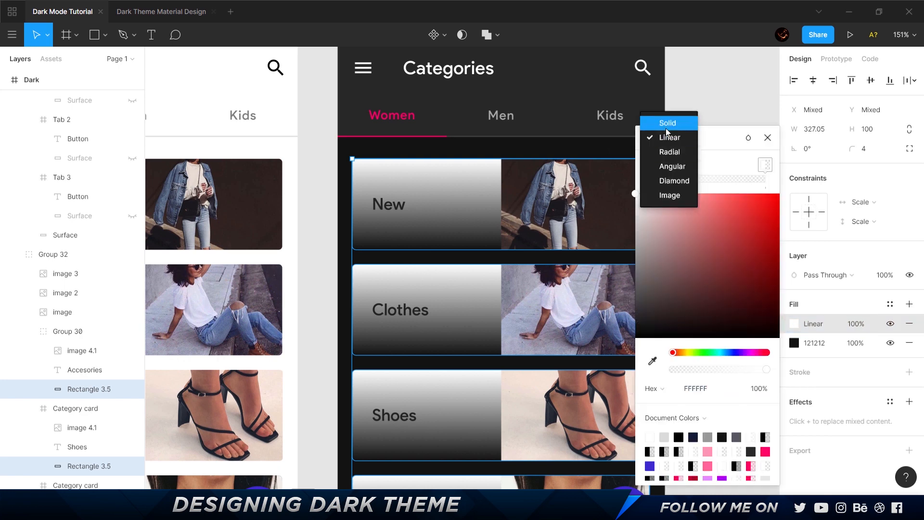
left_click(664, 122)
left_click(855, 324)
type("5")
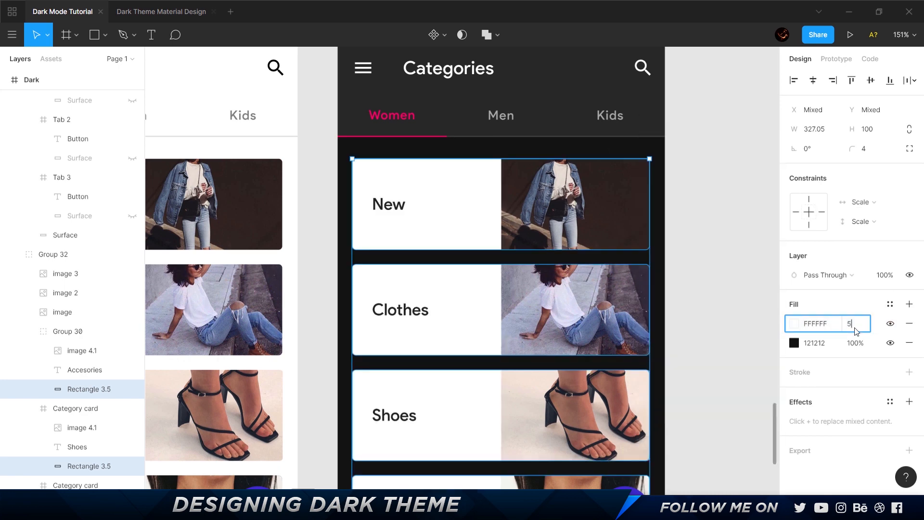
key("Return")
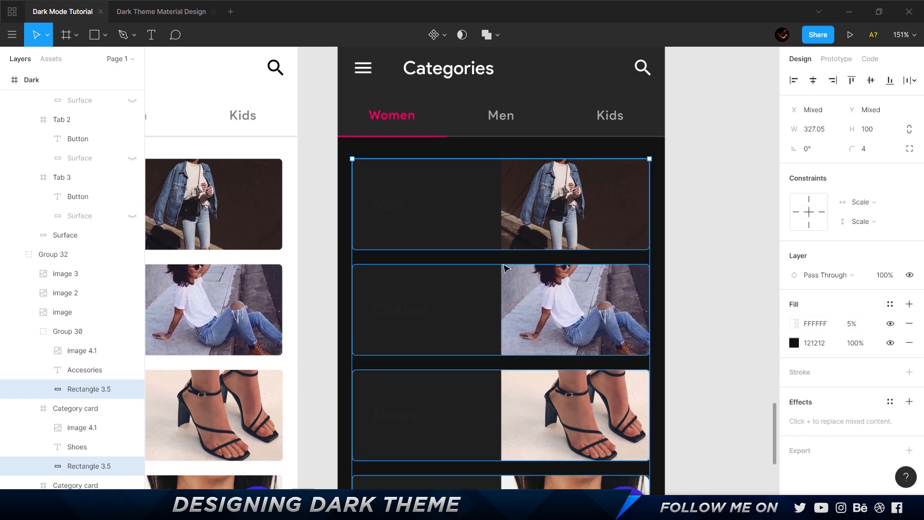
scroll(581, 247, "down", 3)
scroll(486, 305, "up", 1)
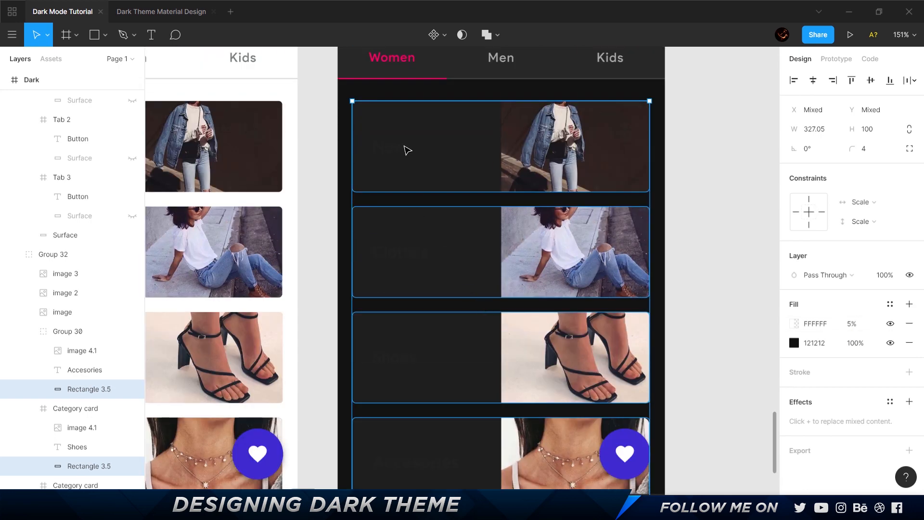
Set the text fill of the New, Clothes, Shoes and Accesories card labels in the Dark frame to FFFFFF.
left_click(406, 151)
left_click(419, 252, "shift")
left_click(407, 360, "shift")
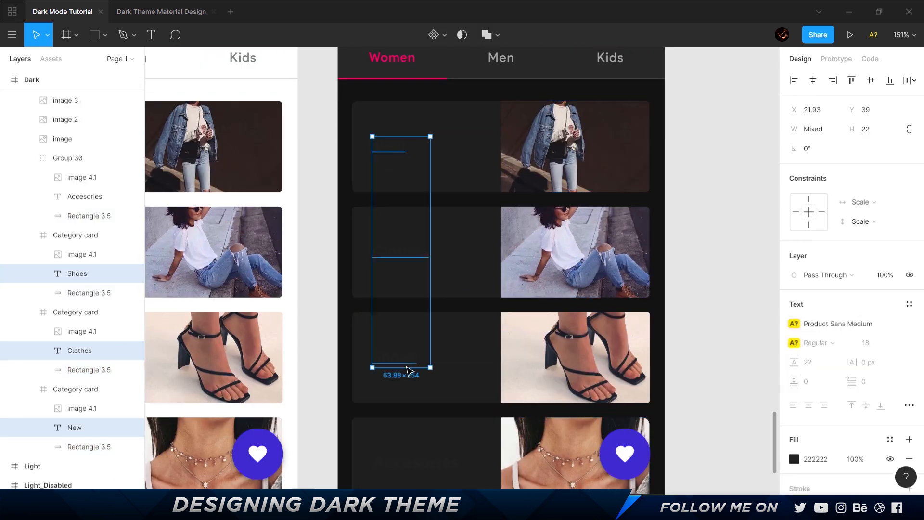
left_click(421, 462, "shift")
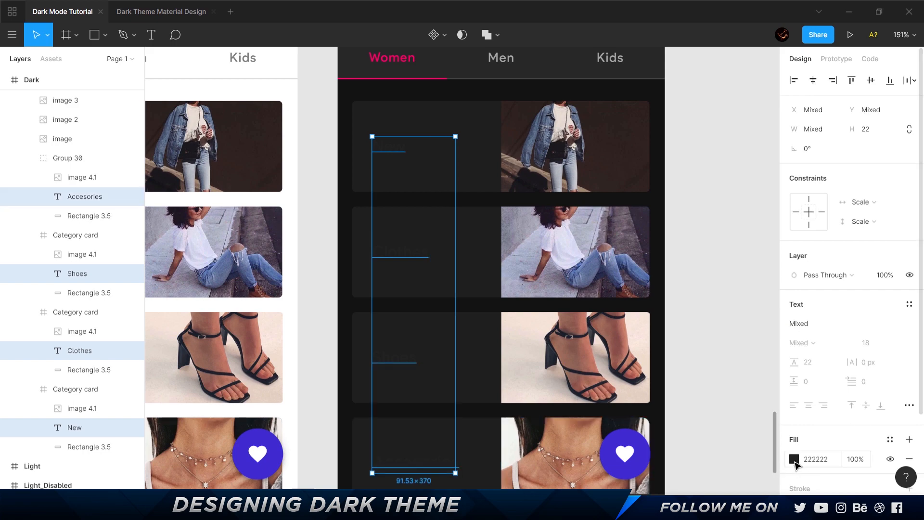
left_click(794, 459)
type("ffffff")
key("Return")
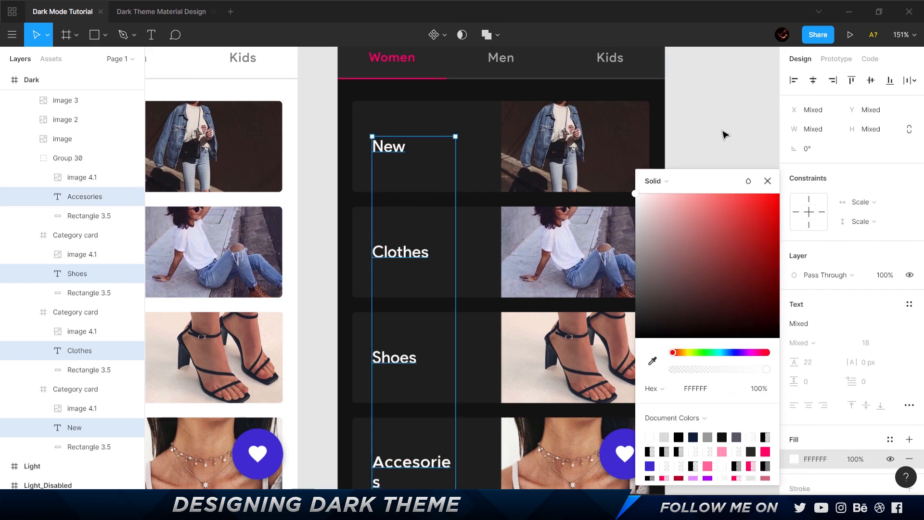
left_click(724, 135)
scroll(722, 132, "up", 3)
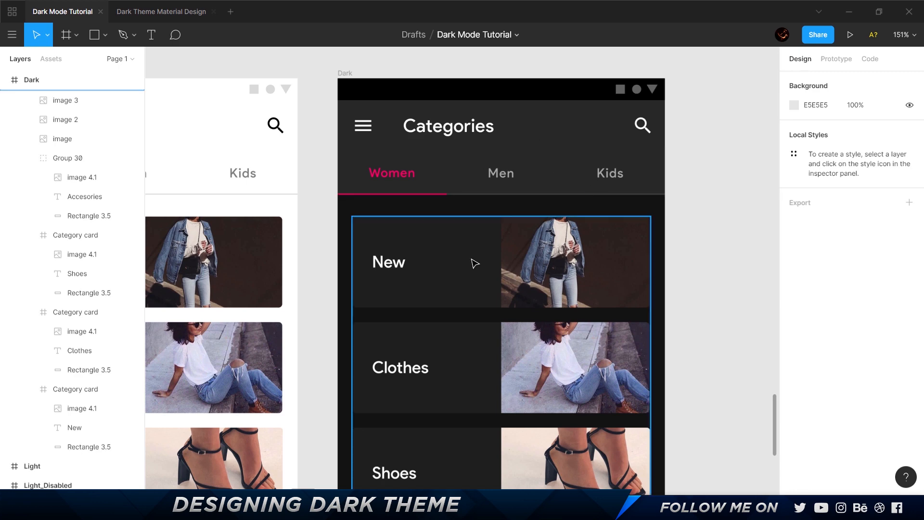
Resize the Accesories label's text box in the Dark frame so the word fits on a single line.
scroll(475, 263, "down", 7)
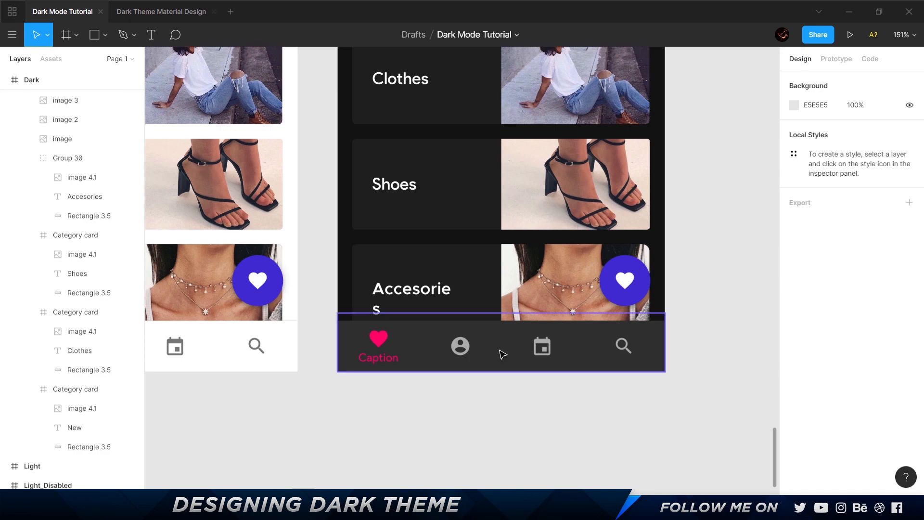
scroll(503, 355, "up", 5)
scroll(503, 355, "down", 3)
left_click(445, 415, "ctrl")
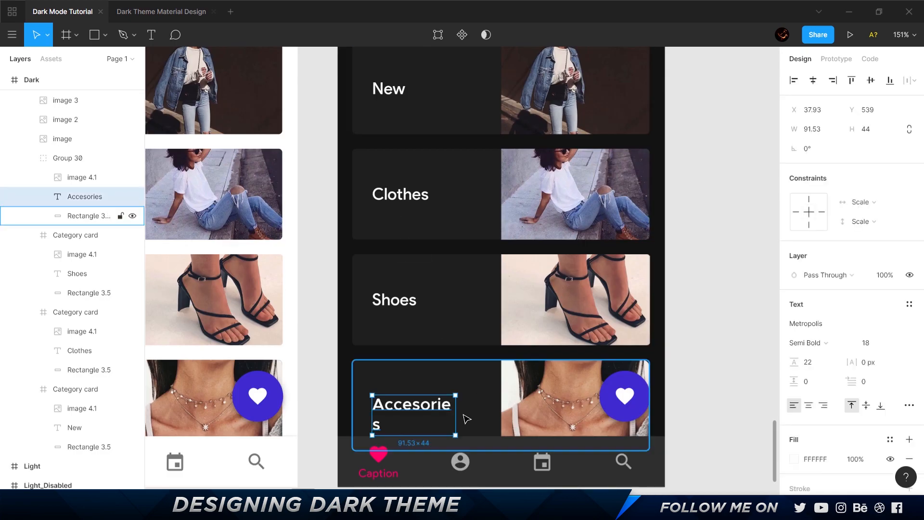
double_click(456, 414)
left_click(712, 344)
Review the Dark frame from header to bottom navigation and compare its pink Women tab with the one in the Light frame.
scroll(712, 344, "up", 5)
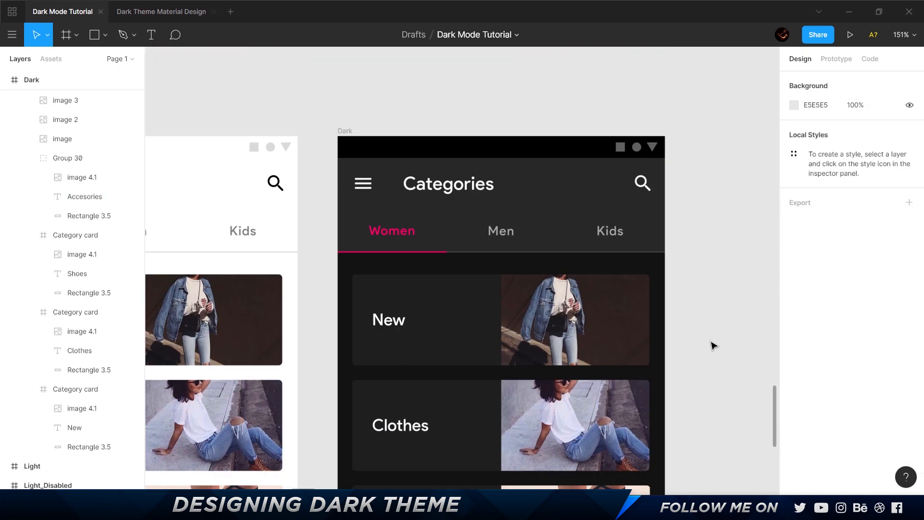
scroll(713, 345, "down", 7)
scroll(712, 345, "up", 7)
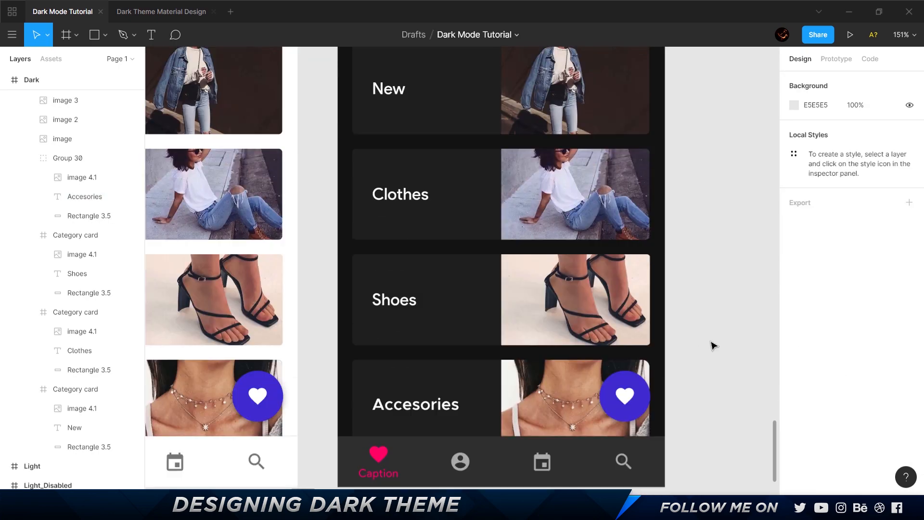
scroll(389, 240, "up", 5)
scroll(389, 241, "up", 2)
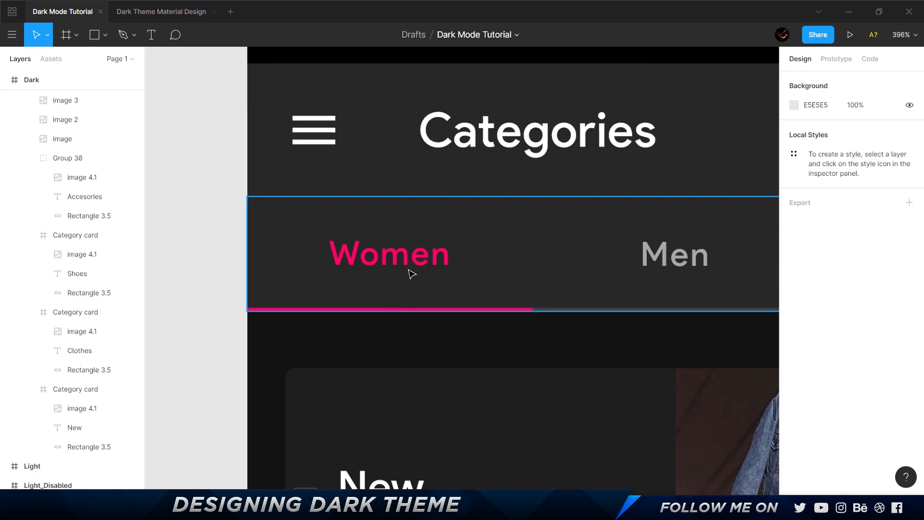
scroll(408, 268, "down", 8)
scroll(431, 264, "left", 4)
scroll(423, 265, "up", 6)
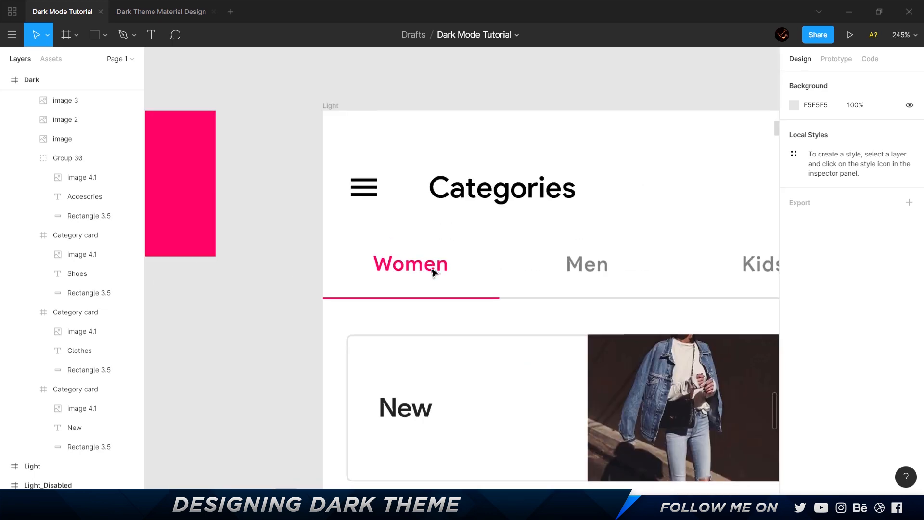
left_click(434, 264, "ctrl")
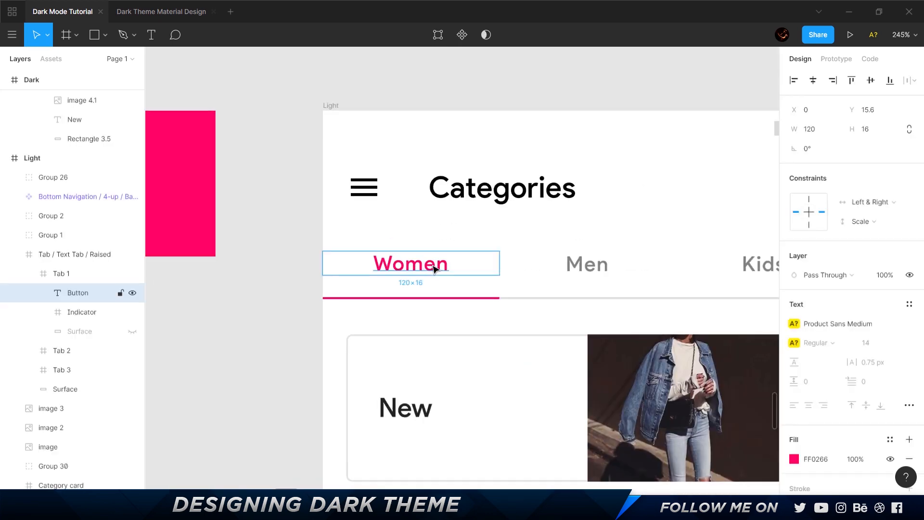
scroll(317, 275, "down", 4)
scroll(448, 260, "right", 3)
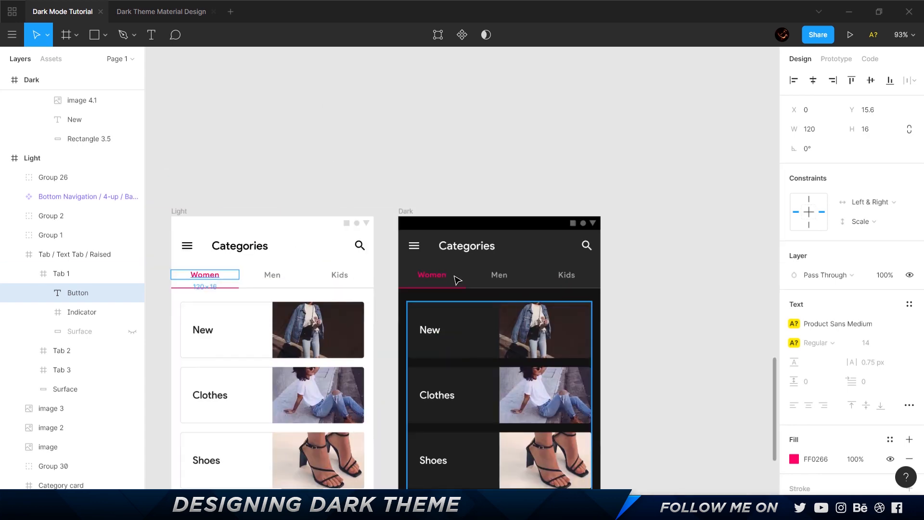
scroll(440, 274, "up", 4)
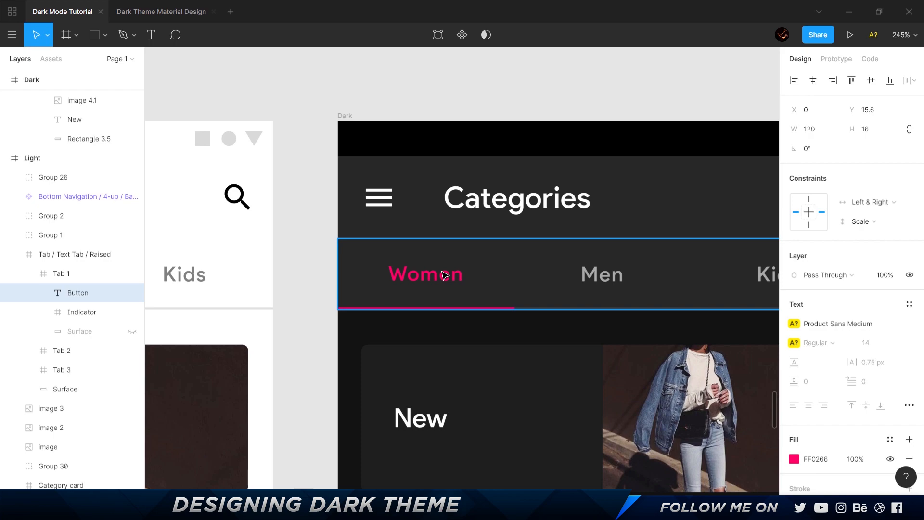
Switch to the Material Design site in the browser and read the dark theme guidance on desaturated colors for accessibility.
key("alt+Tab")
scroll(371, 229, "down", 10)
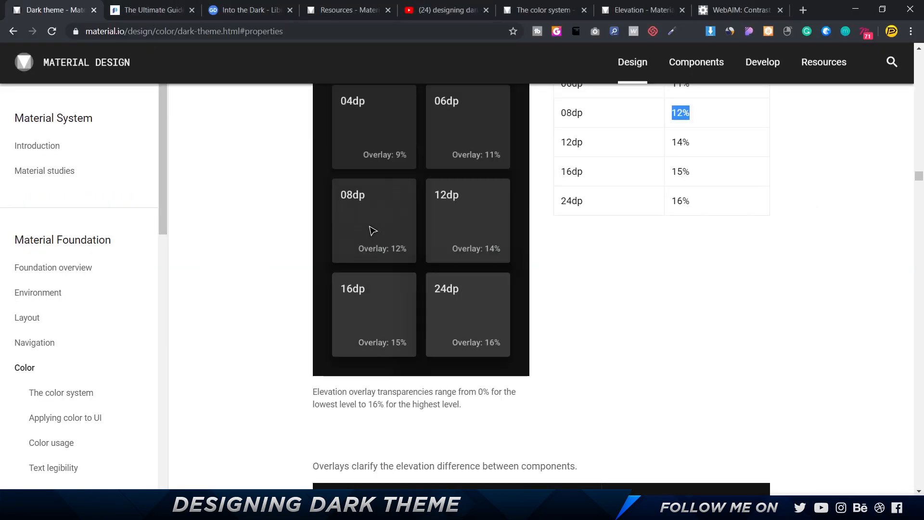
scroll(396, 233, "down", 20)
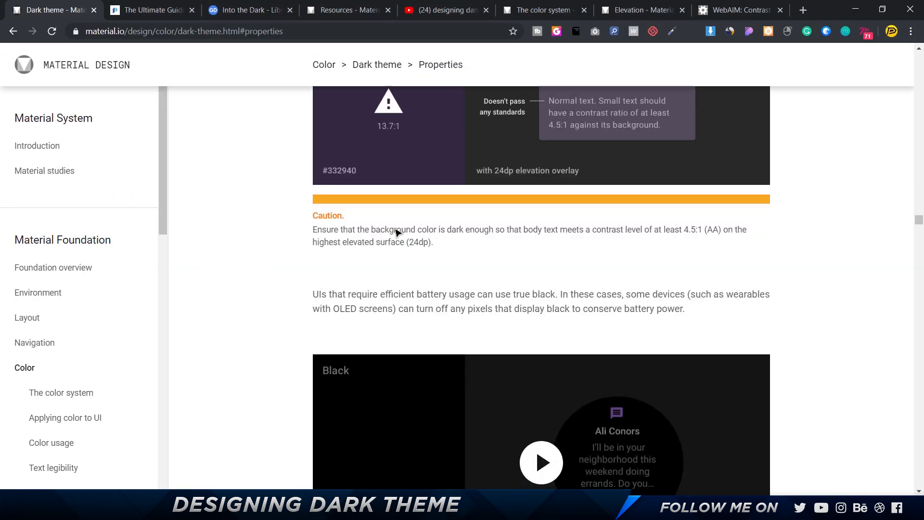
scroll(397, 233, "down", 2)
scroll(397, 233, "up", 5)
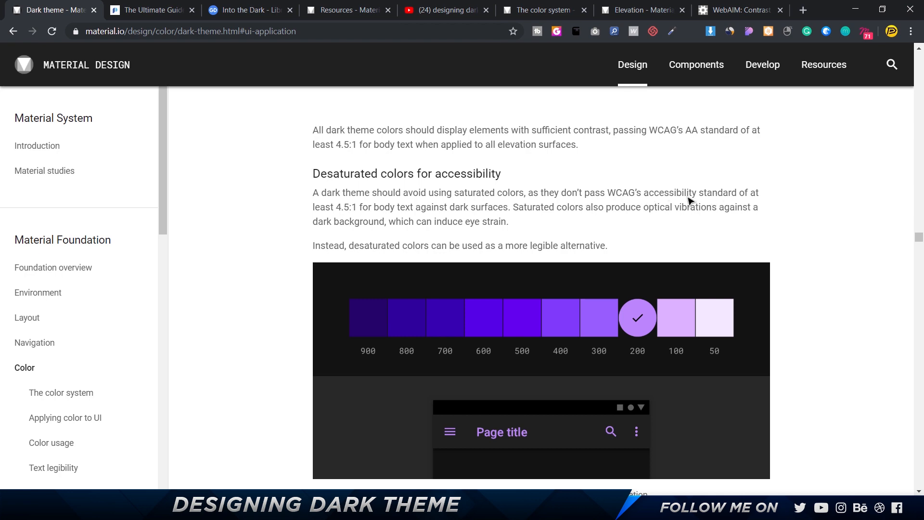
left_click_drag(533, 207, 736, 208)
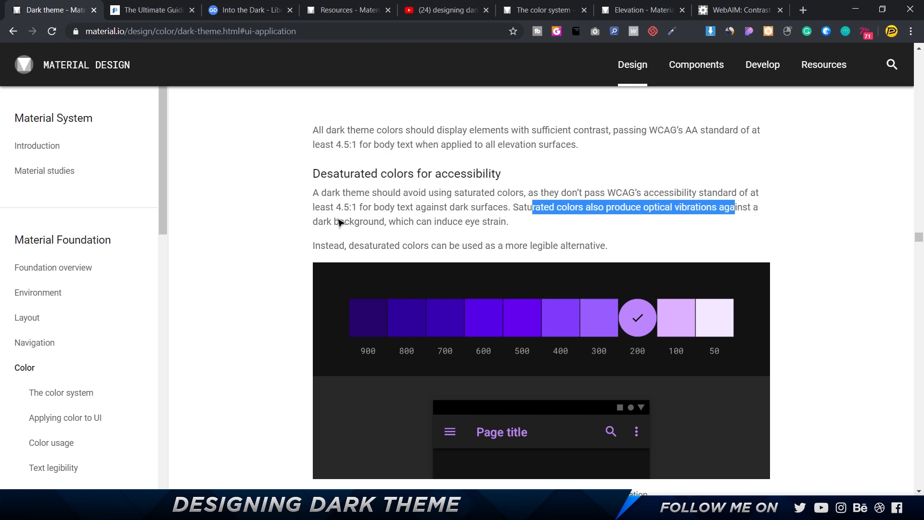
left_click_drag(327, 221, 483, 229)
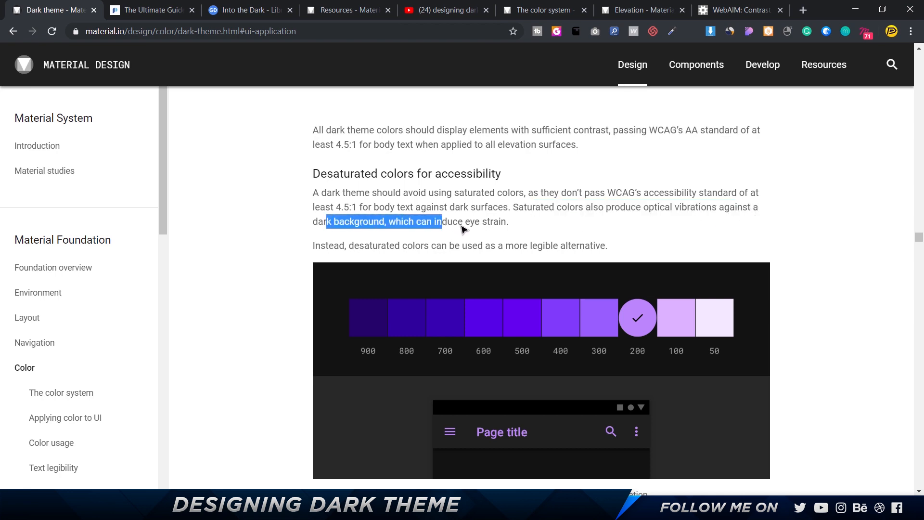
left_click(318, 246)
left_click_drag(318, 246, 621, 246)
scroll(621, 244, "down", 2)
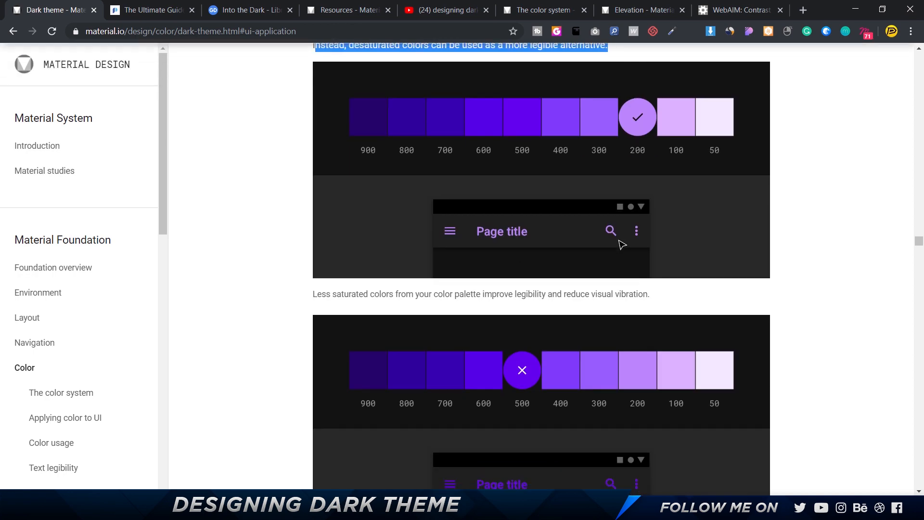
scroll(621, 245, "up", 2)
scroll(621, 244, "down", 1)
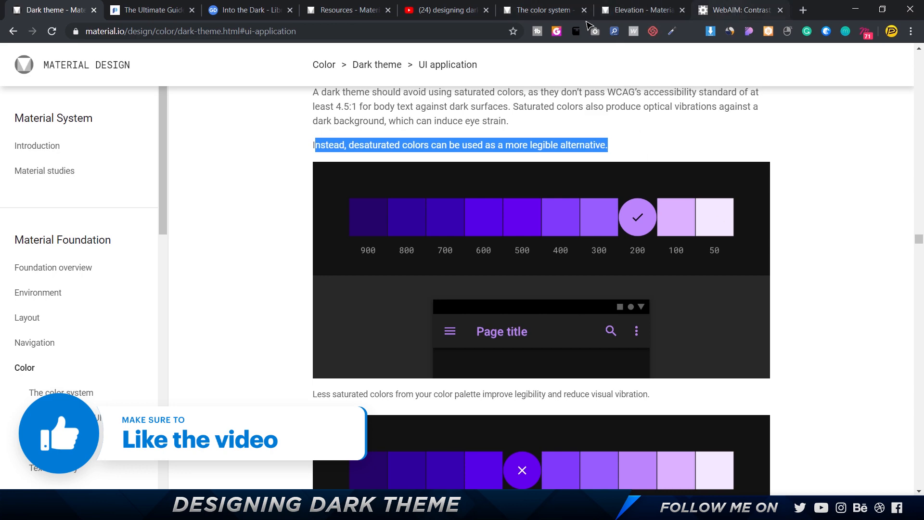
Copy the pink square's fill FF0266 from the Figma file and enter it as the primary color in Material's palette generator.
left_click(529, 15)
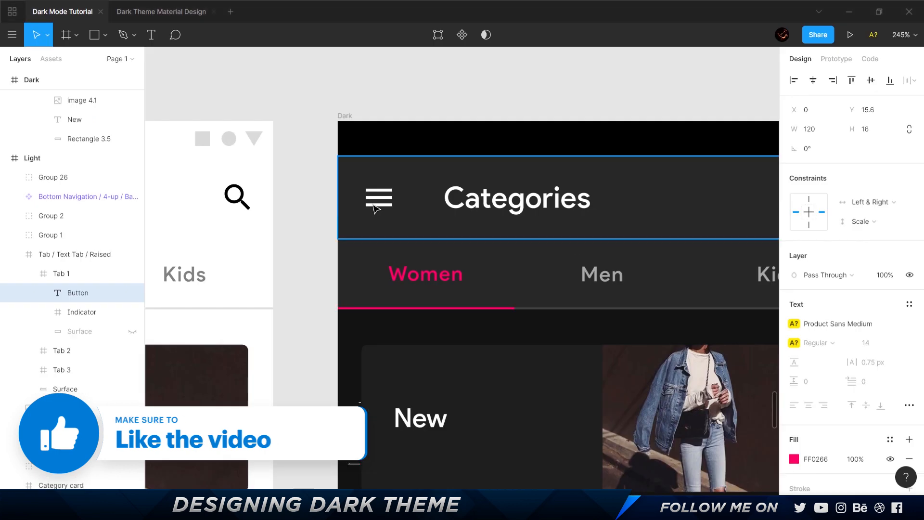
scroll(294, 208, "down", 3)
scroll(294, 208, "up", 2)
left_click(293, 208)
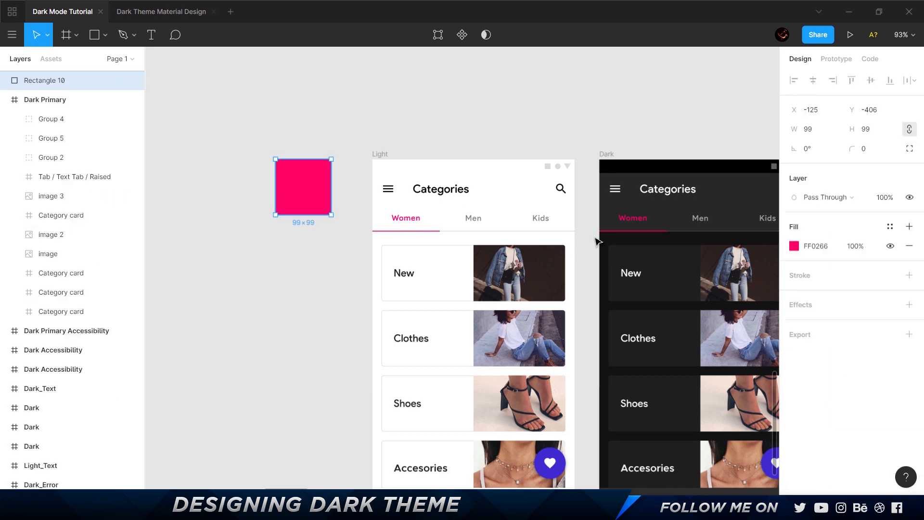
left_click(824, 246)
key("ctrl+c")
key("alt+Tab")
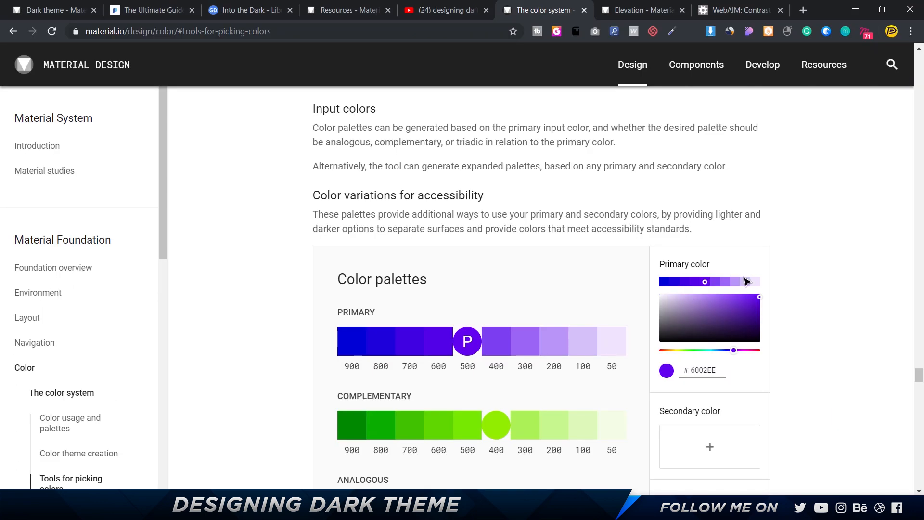
double_click(713, 372)
key("ctrl+v")
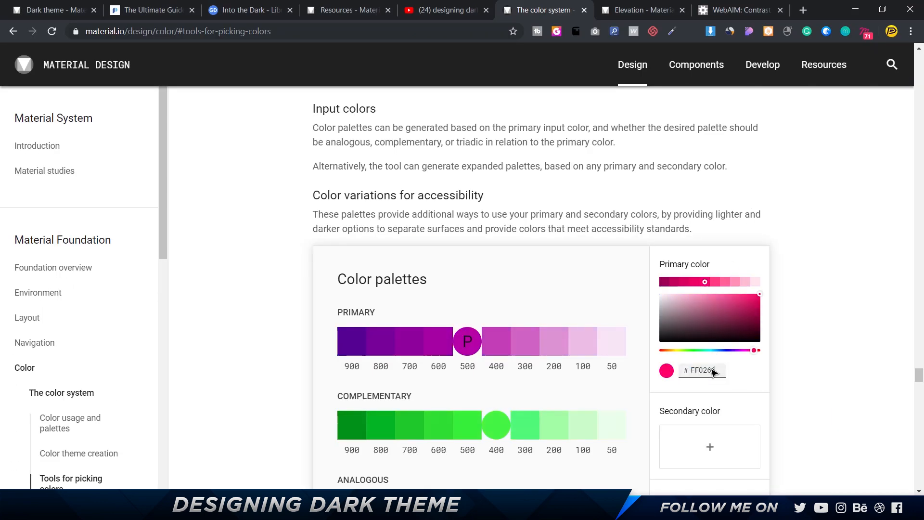
scroll(483, 362, "down", 2)
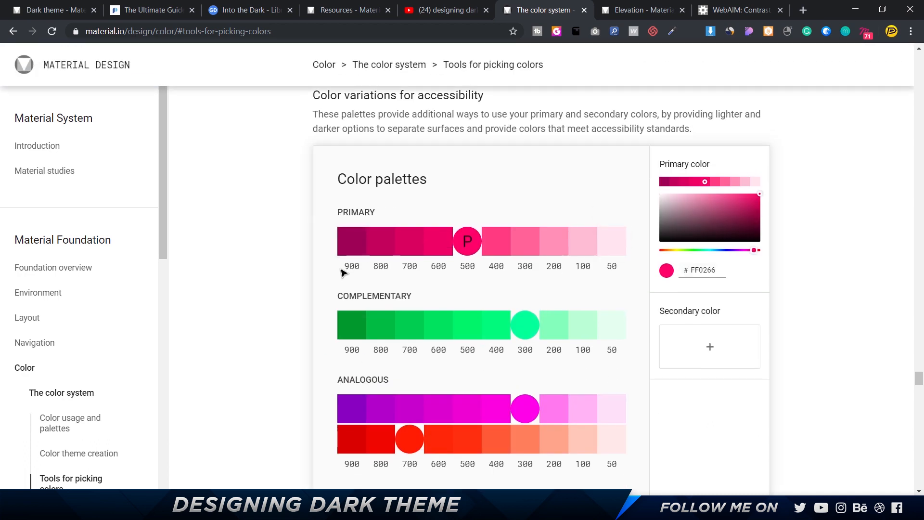
Examine the generated primary palette's tones from 900 to 50 and copy the 200 tone, FF90B5.
left_click_drag(340, 273, 613, 270)
left_click(621, 273)
scroll(620, 276, "down", 5)
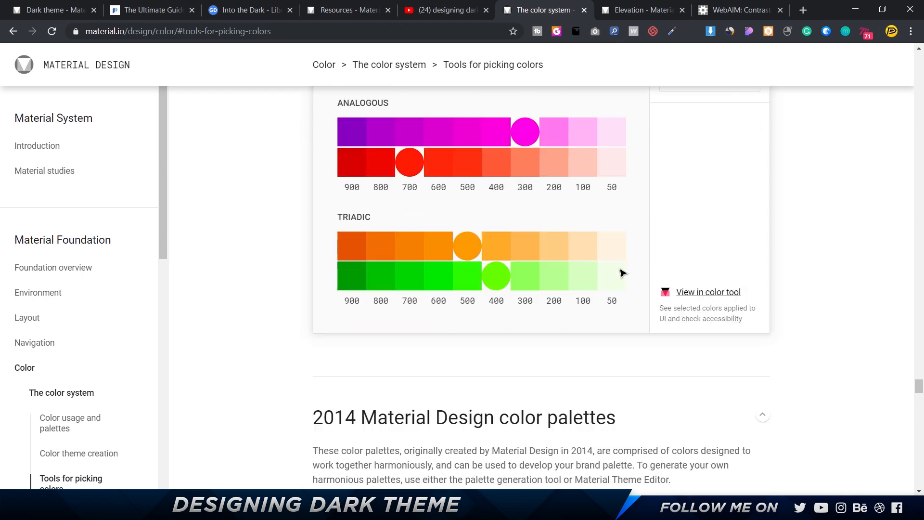
scroll(619, 278, "up", 5)
left_click_drag(345, 268, 365, 267)
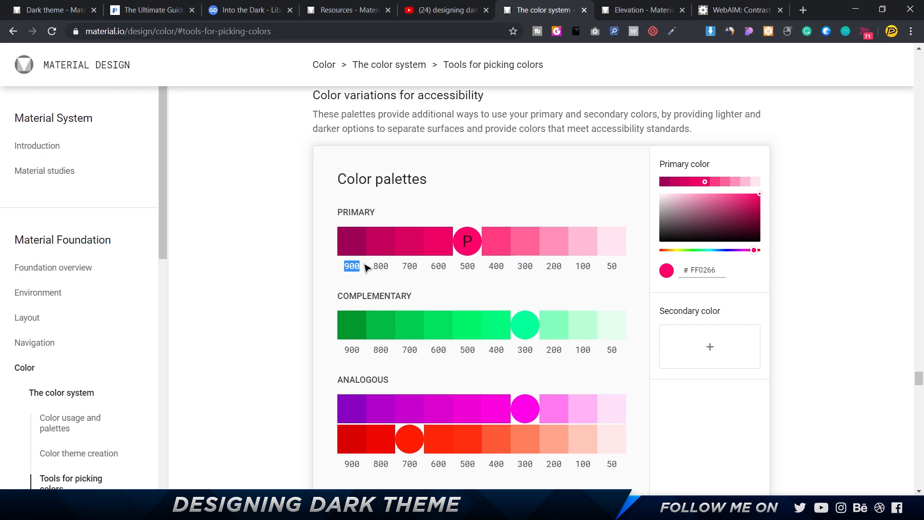
left_click_drag(605, 267, 624, 272)
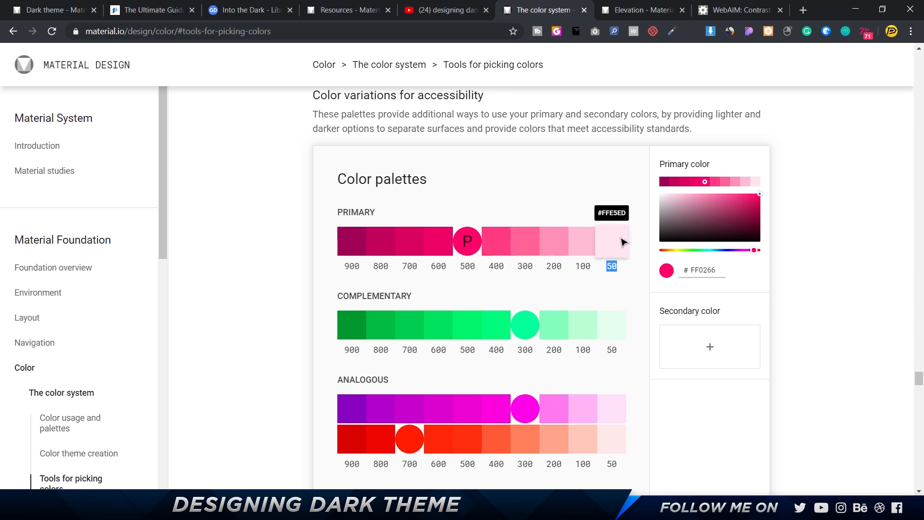
left_click(557, 249)
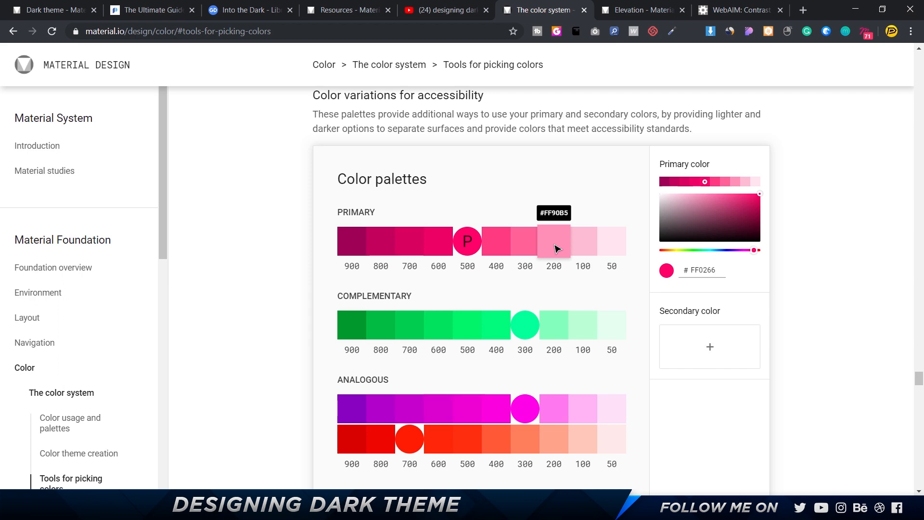
Back in the Figma file, duplicate the pink 99×99 square and place the copy to the left of the original.
key("alt+Tab")
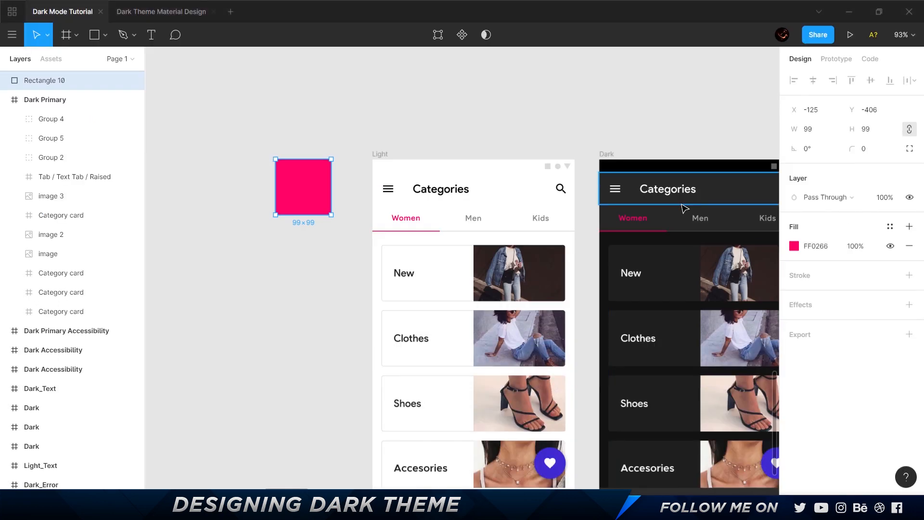
scroll(674, 225, "up", 4)
left_click_drag(584, 224, 528, 222)
scroll(527, 221, "down", 4)
left_click_drag(212, 202, 395, 169)
Set the fill of the square nearest the Light frame to FF90B5 and compare it with the FF0266 square.
left_click(495, 170)
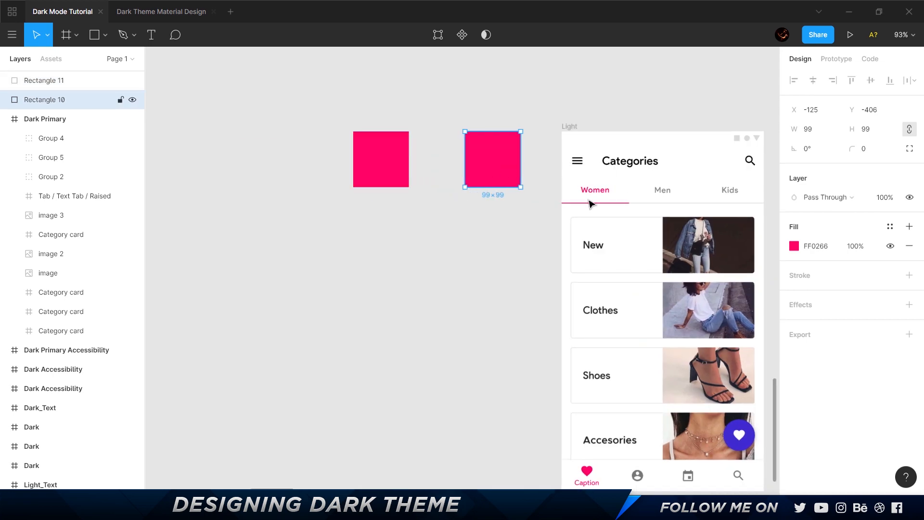
left_click(825, 246)
type("#ff90b5")
key("Return")
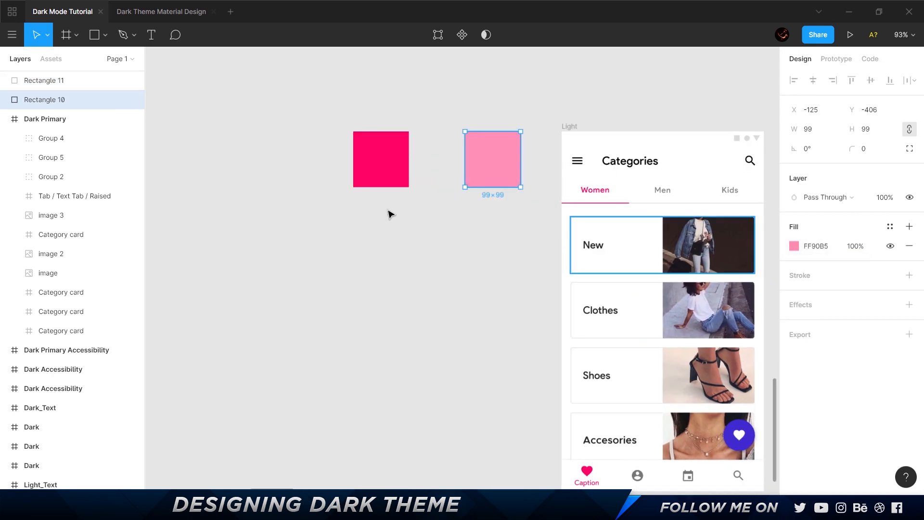
left_click(390, 177)
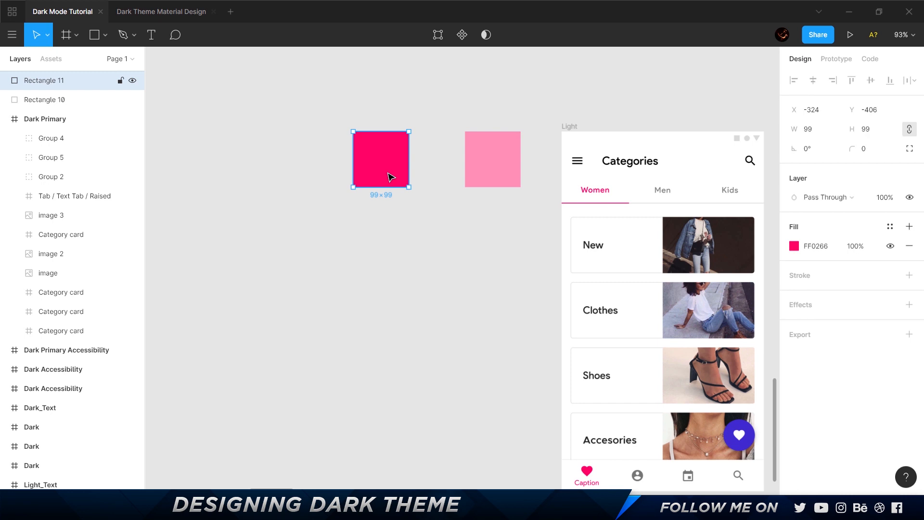
Copy the fill value FF90B5 from the lighter pink square next to the Light frame.
left_click(496, 168)
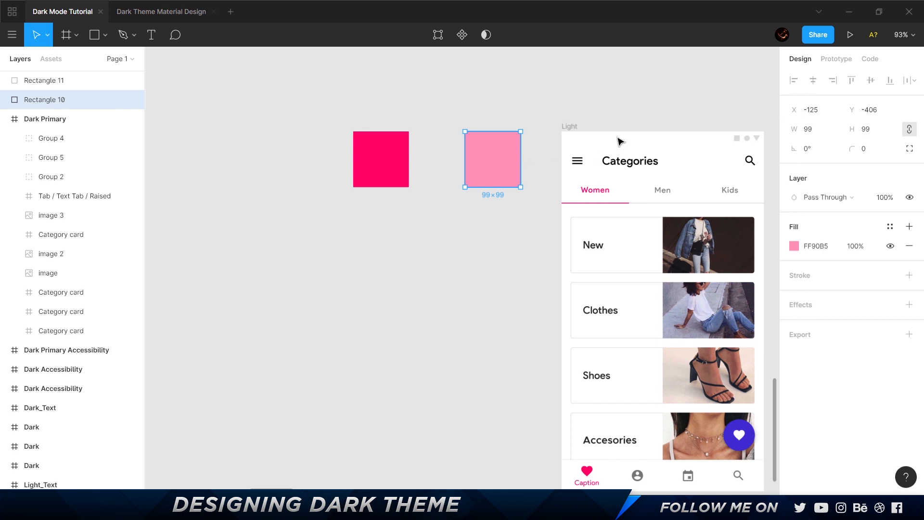
left_click_drag(729, 125, 450, 143)
left_click(797, 246)
key("ctrl+c")
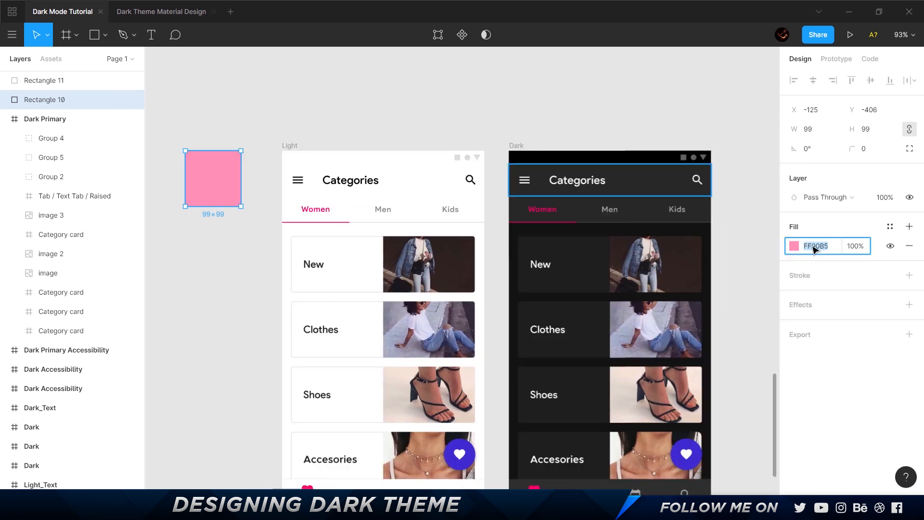
Set the fill of the Dark frame's Women tab label and its underline indicator to FF90B5.
left_click(662, 118)
scroll(557, 217, "up", 5)
left_click(553, 207, "ctrl")
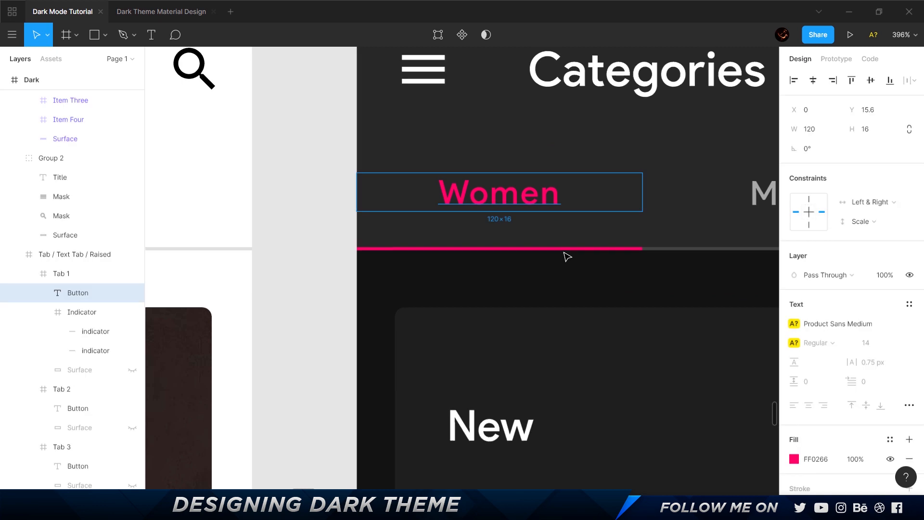
left_click(568, 249, "ctrl+shift")
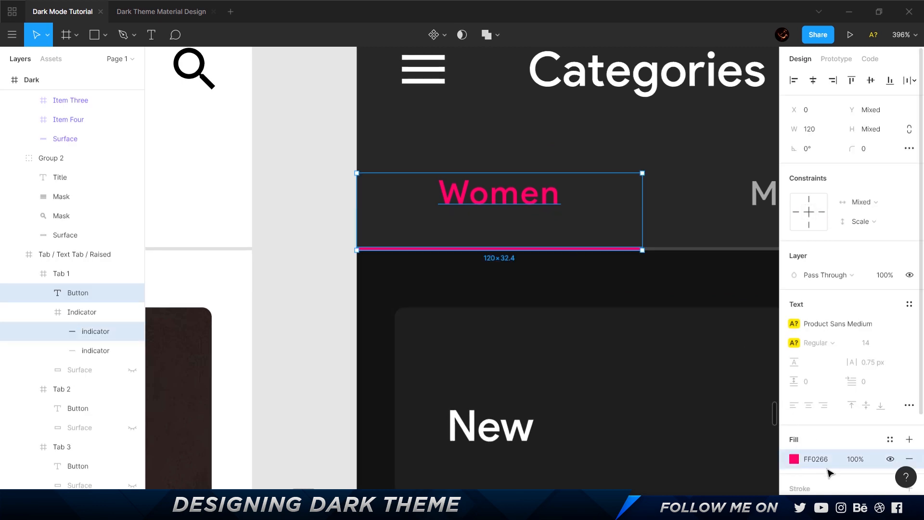
left_click(818, 458)
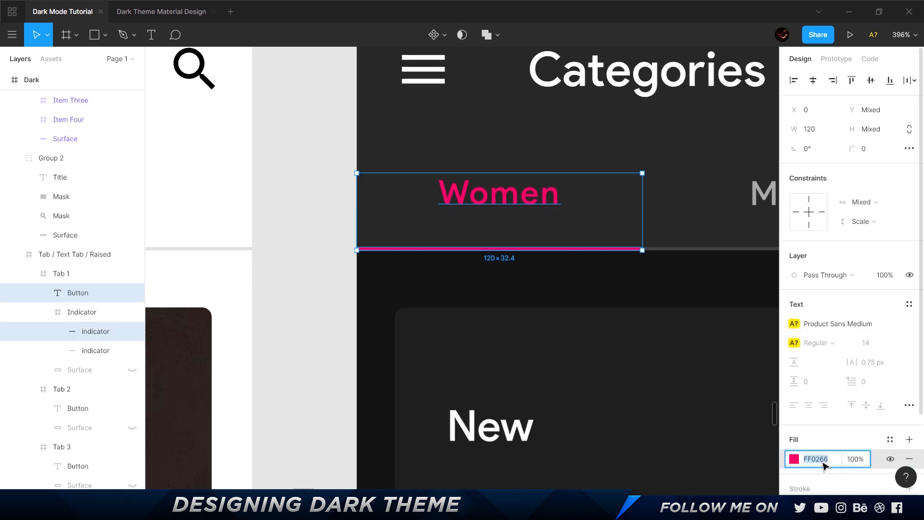
key("ctrl+v")
key("Return")
scroll(466, 310, "down", 5)
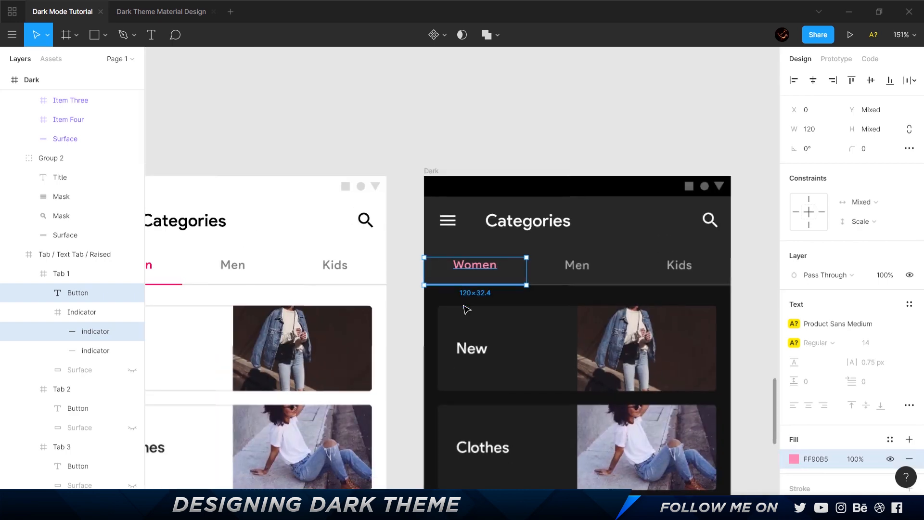
Set the fill of the heart icon and Caption label in the Dark frame's bottom navigation to FF90B5.
scroll(465, 309, "down", 5)
scroll(463, 305, "down", 5)
scroll(441, 170, "up", 5)
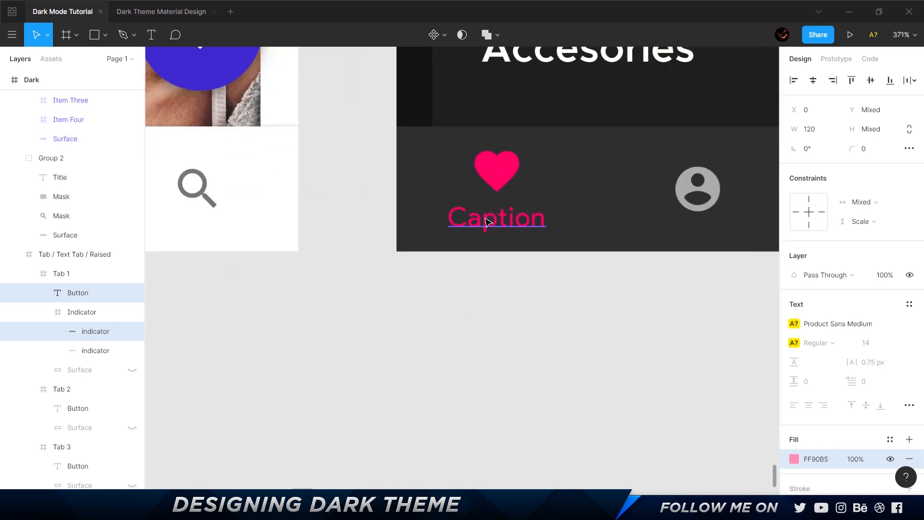
left_click(488, 221, "ctrl")
left_click(496, 180, "ctrl+shift")
left_click(818, 488)
key("ctrl+v")
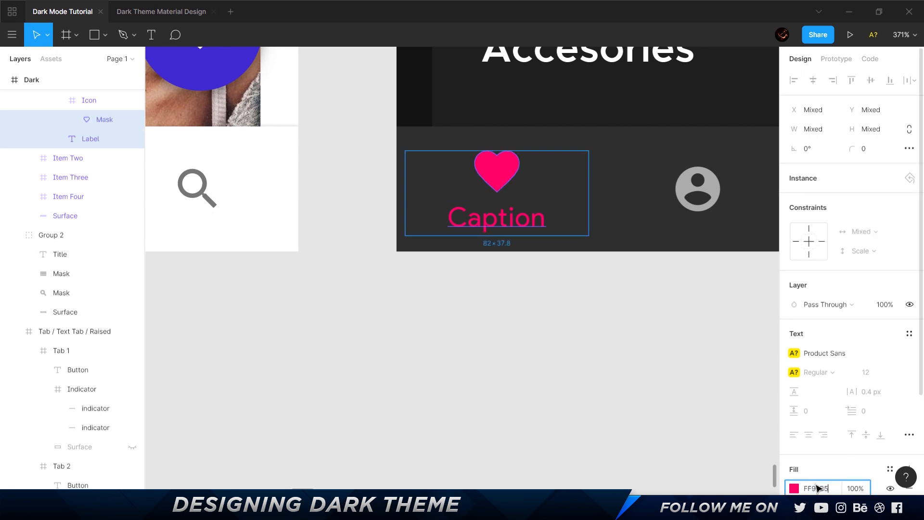
left_click(501, 347)
scroll(502, 346, "down", 5)
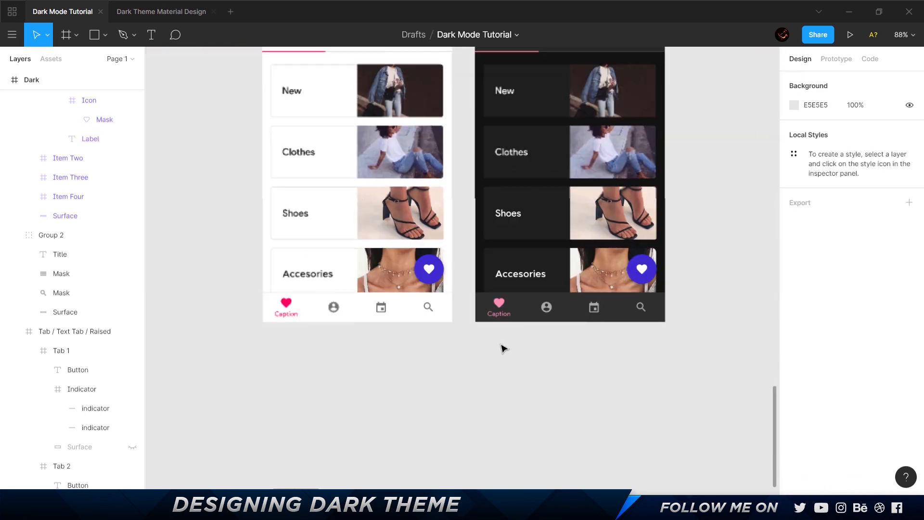
Inspect the floating heart button over the Accesories card in the Dark frame.
scroll(529, 221, "up", 2)
scroll(554, 317, "up", 6)
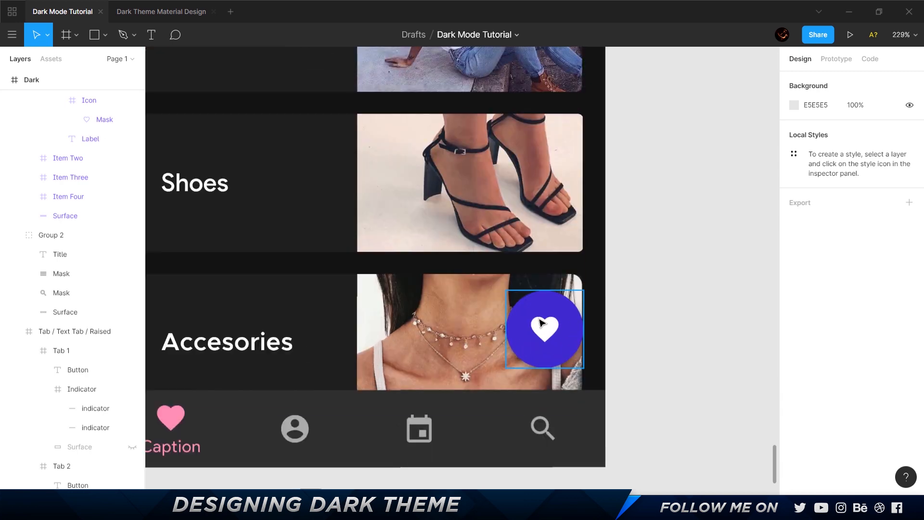
left_click(559, 321)
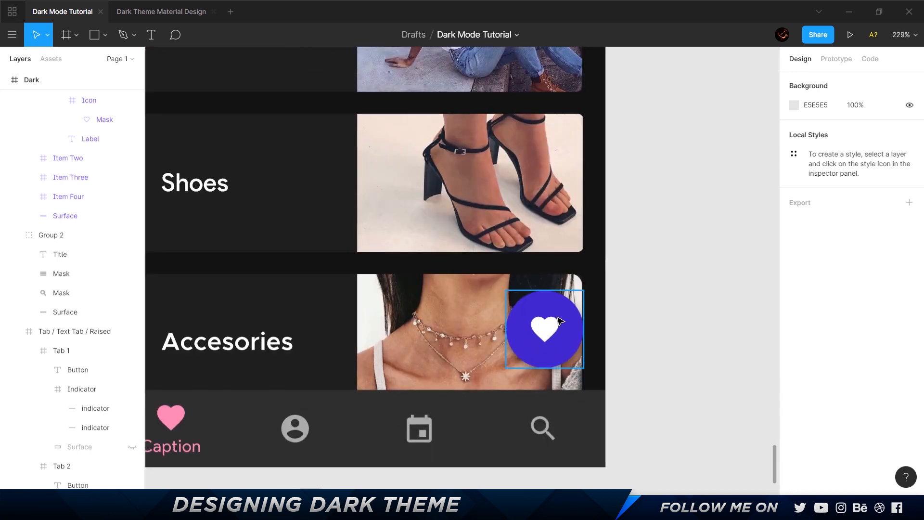
left_click(559, 321)
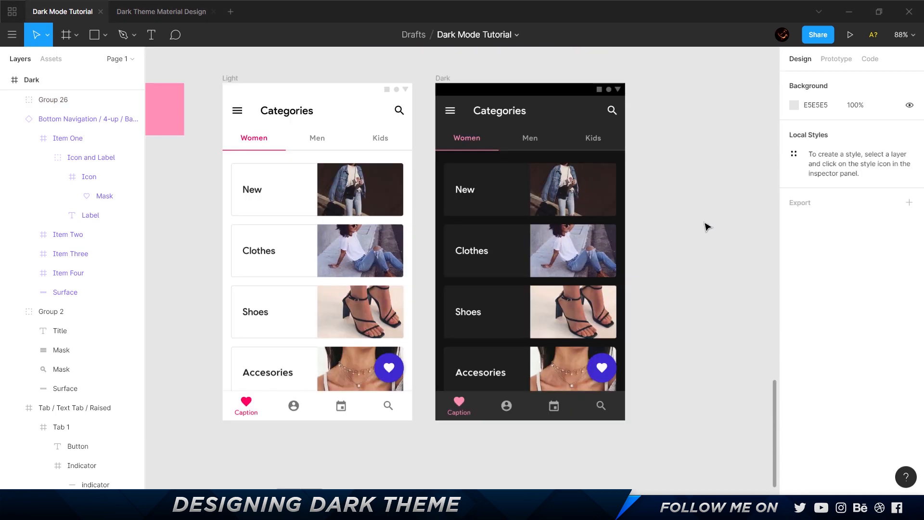
left_click_drag(704, 223, 582, 227)
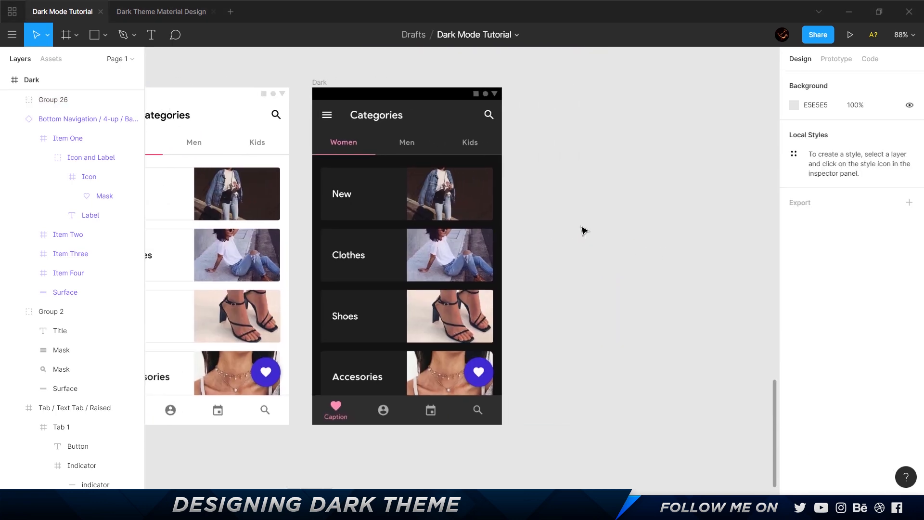
Duplicate the Dark frame and remove both fills from the backgrounds of the copy's four category cards.
left_click(325, 86)
key("ctrl+d")
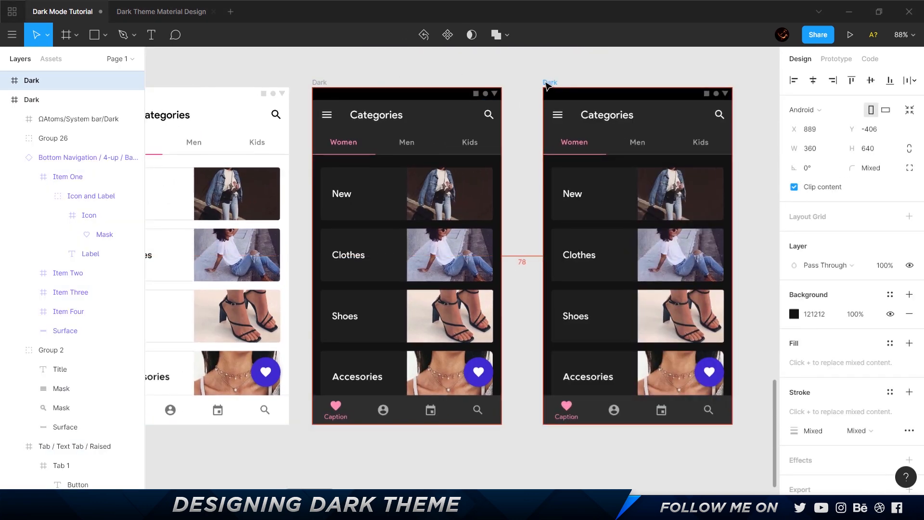
left_click(598, 206, "ctrl")
left_click(601, 277, "ctrl+shift")
left_click(612, 337, "ctrl+shift")
left_click(616, 373, "ctrl+shift")
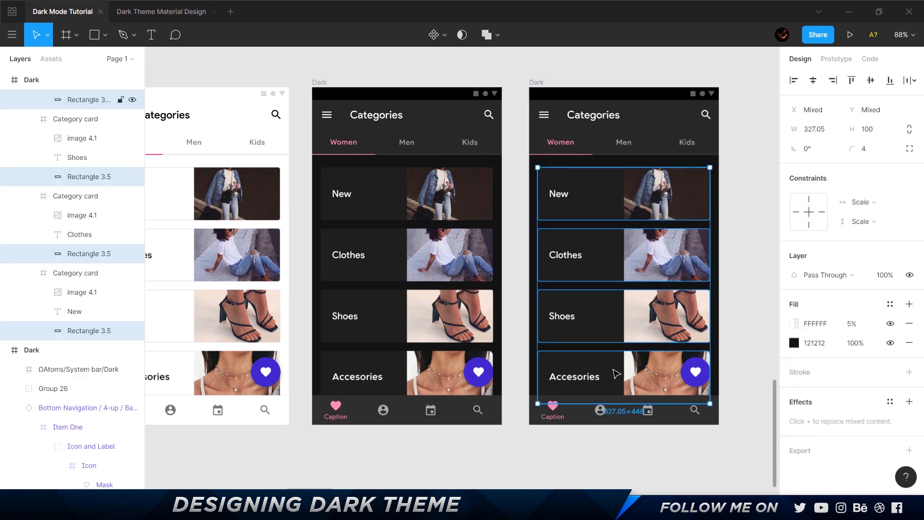
left_click(909, 343)
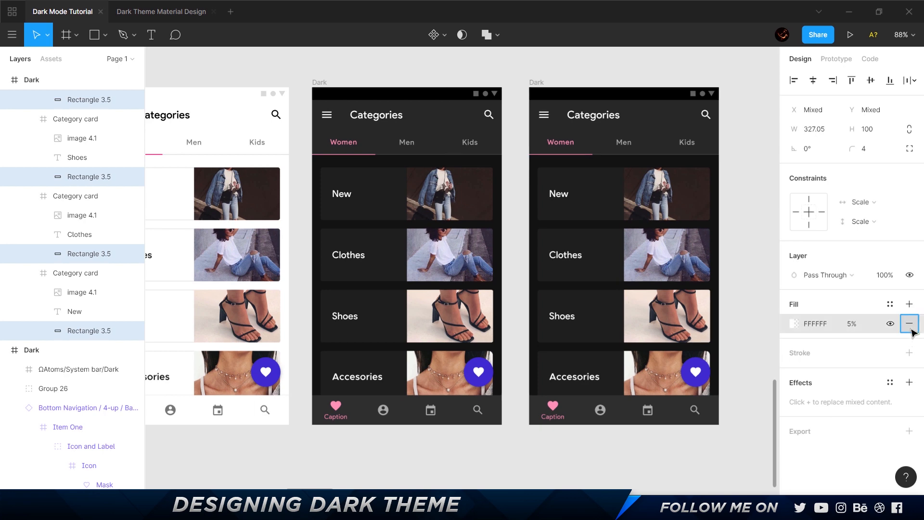
left_click(909, 323)
Add a FFFFFF stroke at 12% opacity to the four selected card backgrounds.
left_click(909, 333)
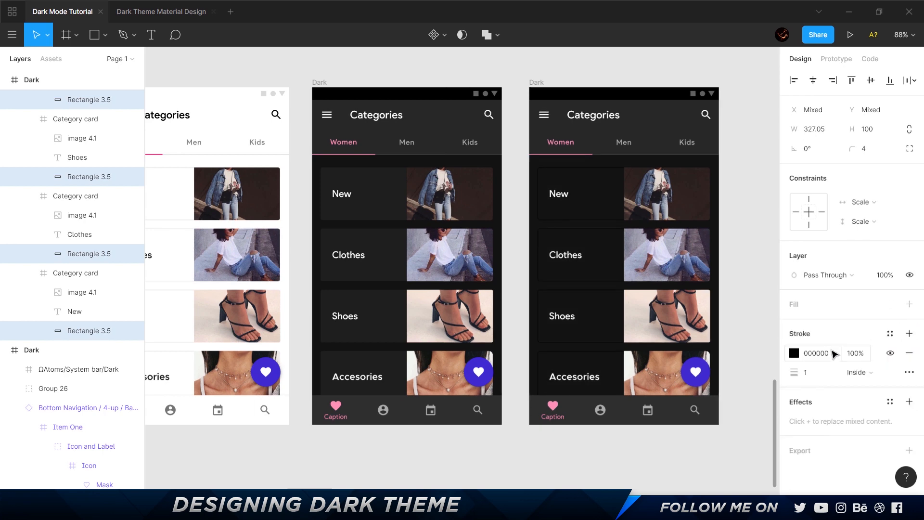
left_click(794, 353)
type("FFFFFF")
key("Return")
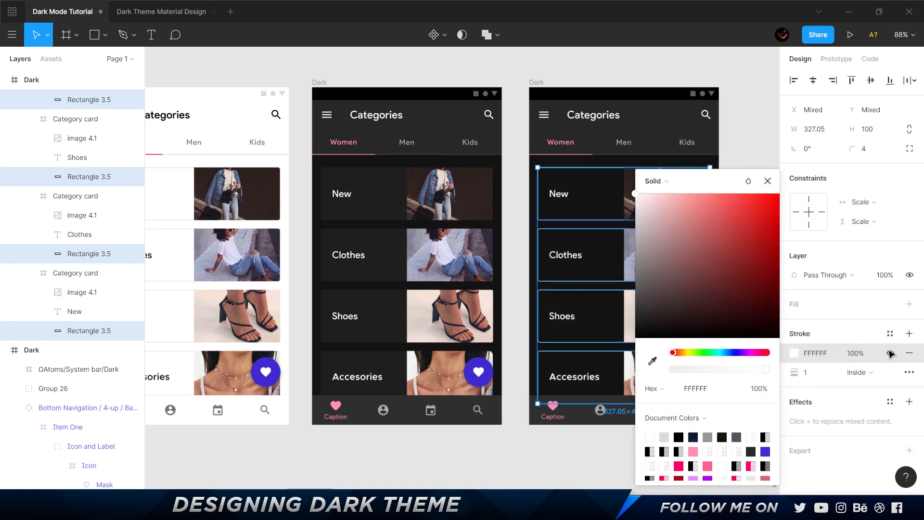
left_click(862, 354)
type("12")
key("Return")
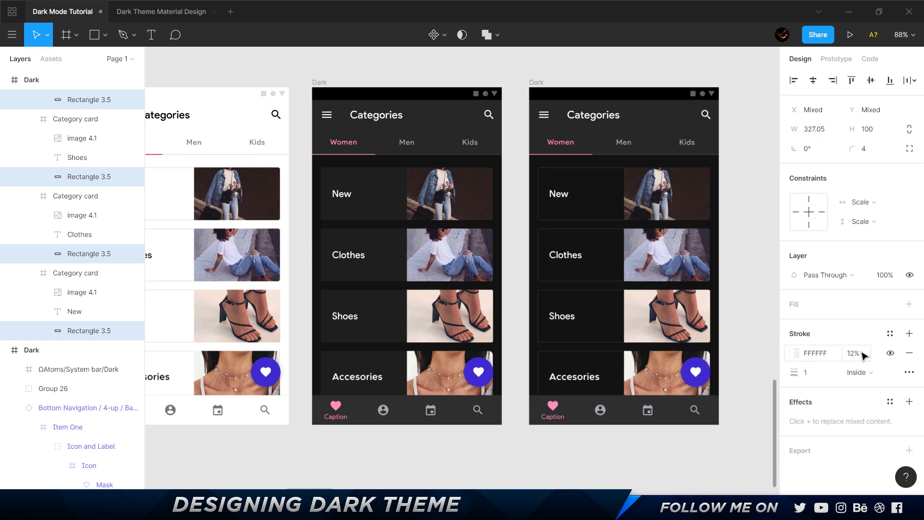
left_click(741, 152)
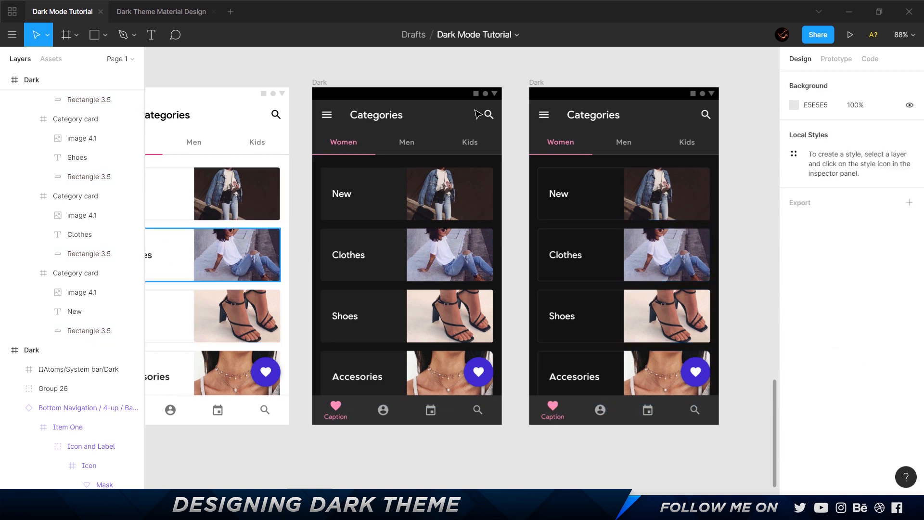
Compare the outlined cards with the filled ones, and view the other Dark frame beside the Dark Primary frame.
scroll(697, 193, "up", 2)
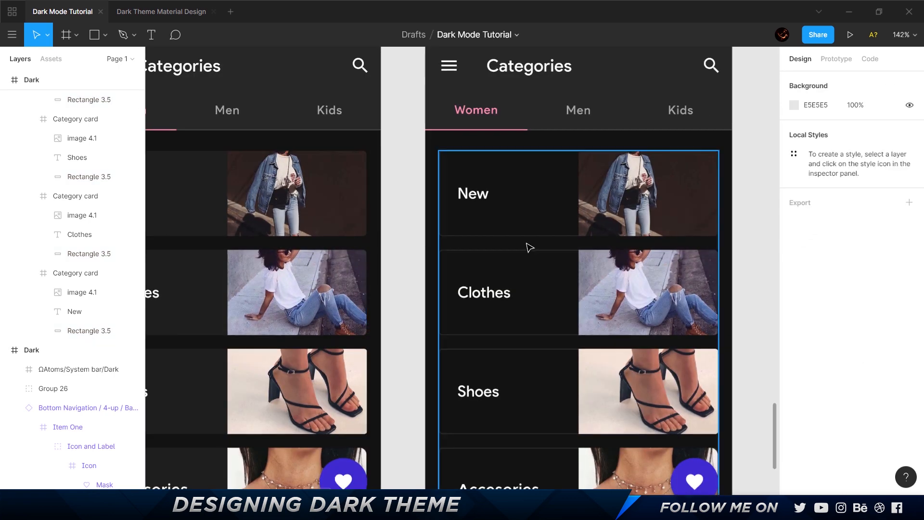
scroll(403, 226, "down", 3)
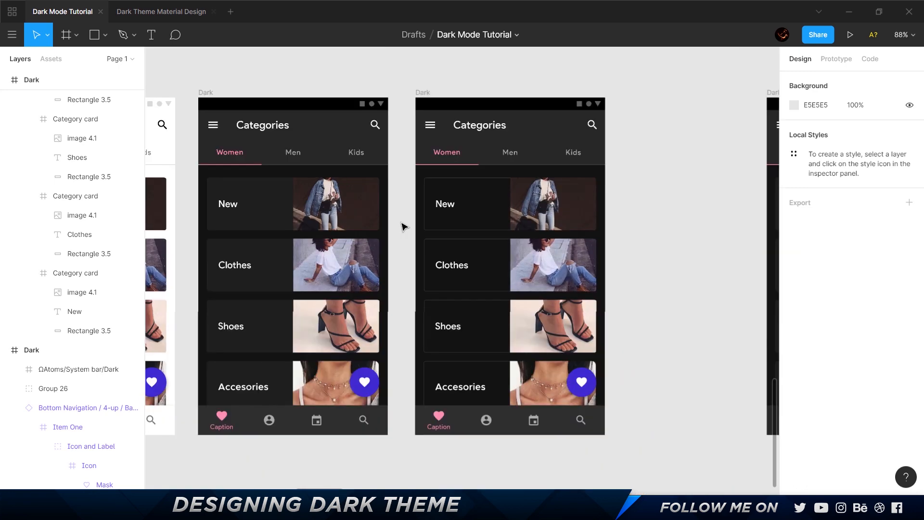
scroll(404, 226, "left", 3)
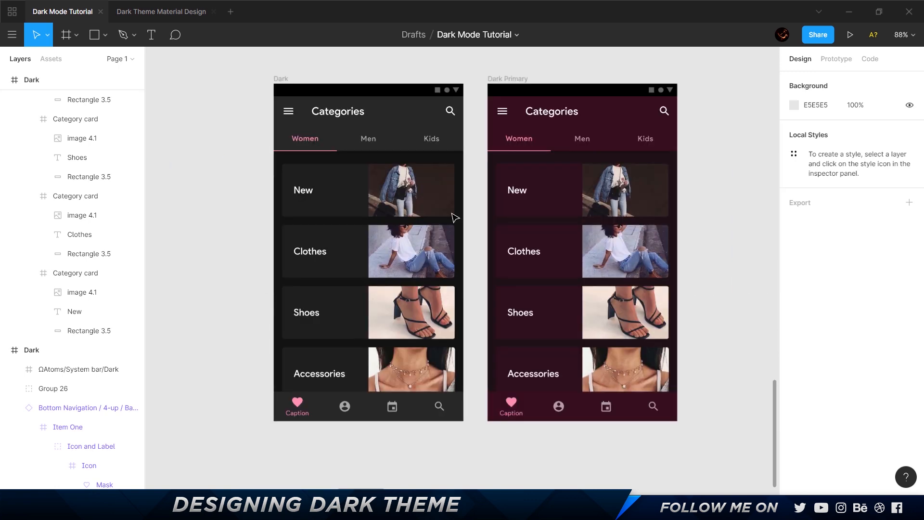
left_click(281, 78)
left_click(496, 80, "shift")
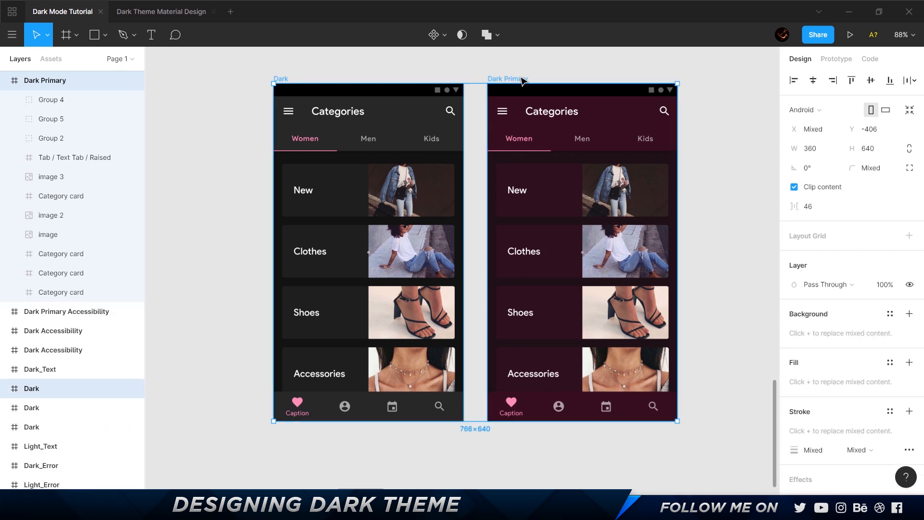
mouse_move(521, 78)
left_mouse_down()
mouse_move(678, 78)
mouse_move(515, 74)
left_mouse_up()
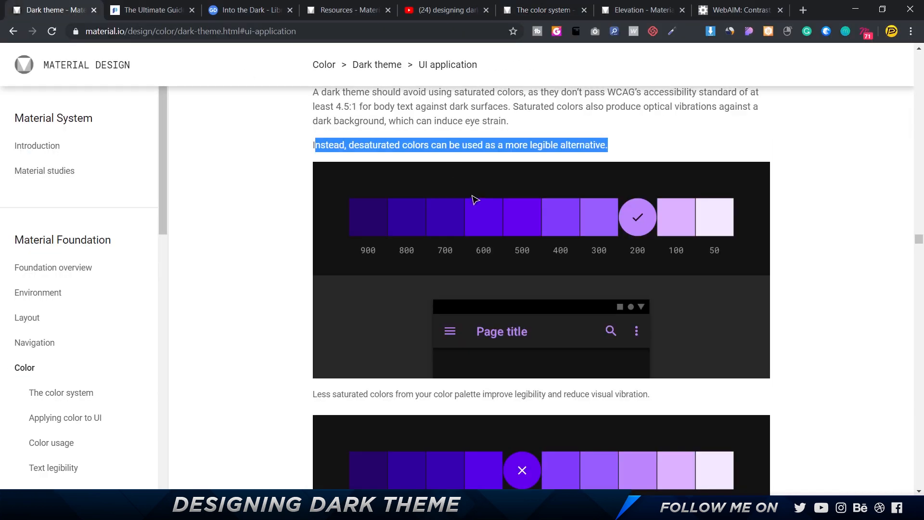
In the browser, read the Brand colors section of Material's dark theme guide and examine its Owl example.
scroll(474, 200, "down", 20)
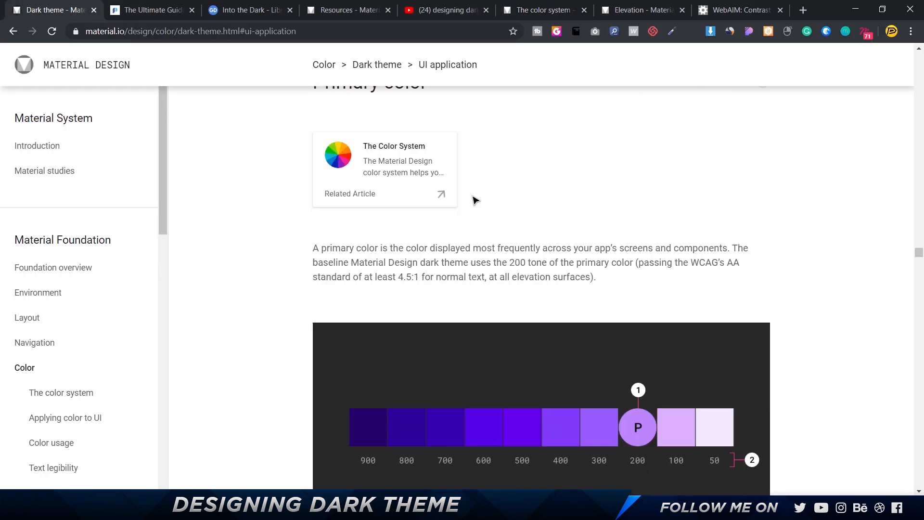
scroll(474, 200, "up", 15)
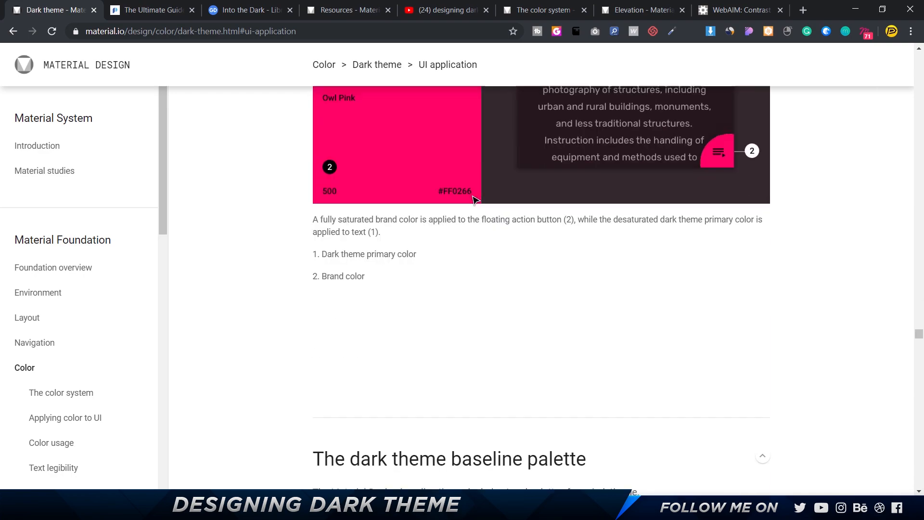
scroll(320, 305, "up", 5)
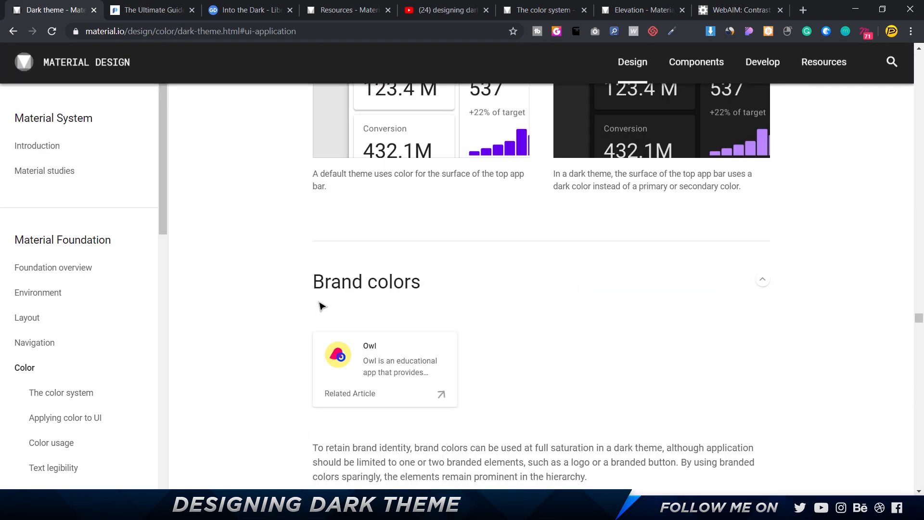
scroll(431, 284, "down", 5)
scroll(431, 286, "up", 2)
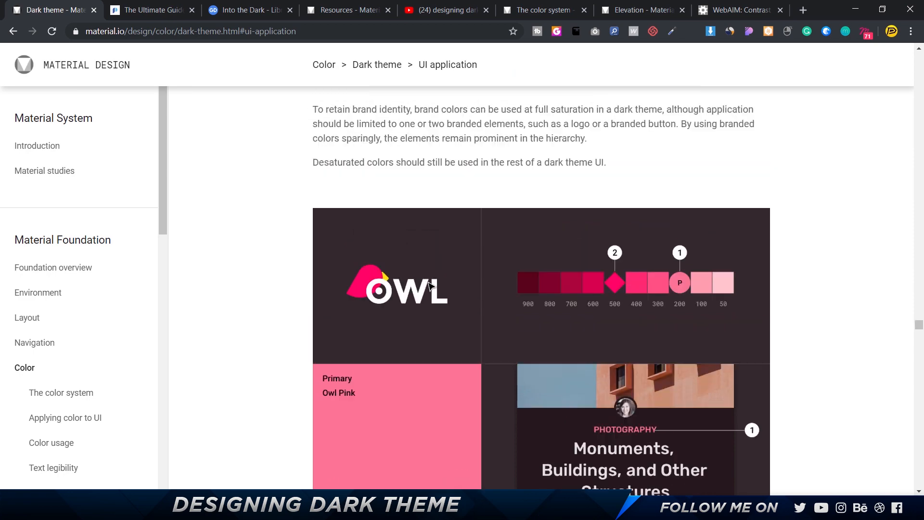
Back in the Figma file, inspect the Dark Primary top bar's fills and compare them with the two pink squares' colors.
key("alt+Tab")
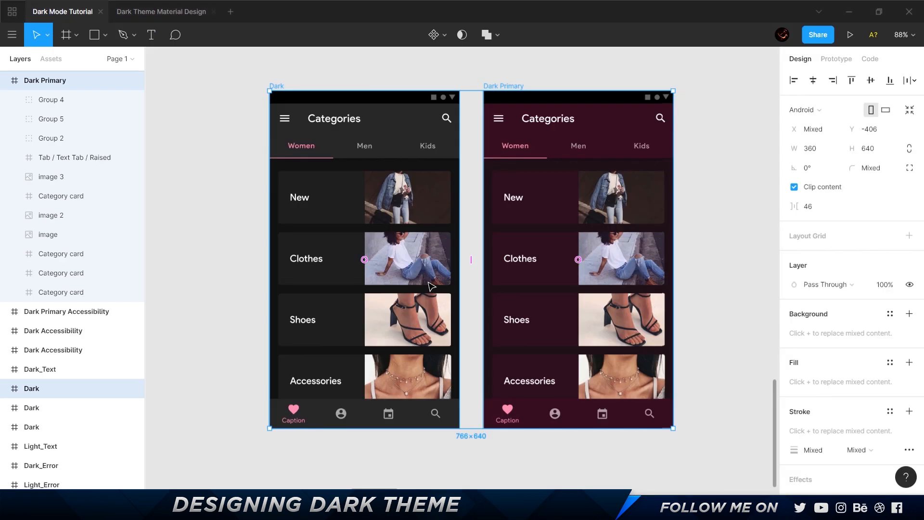
left_click(614, 130, "ctrl")
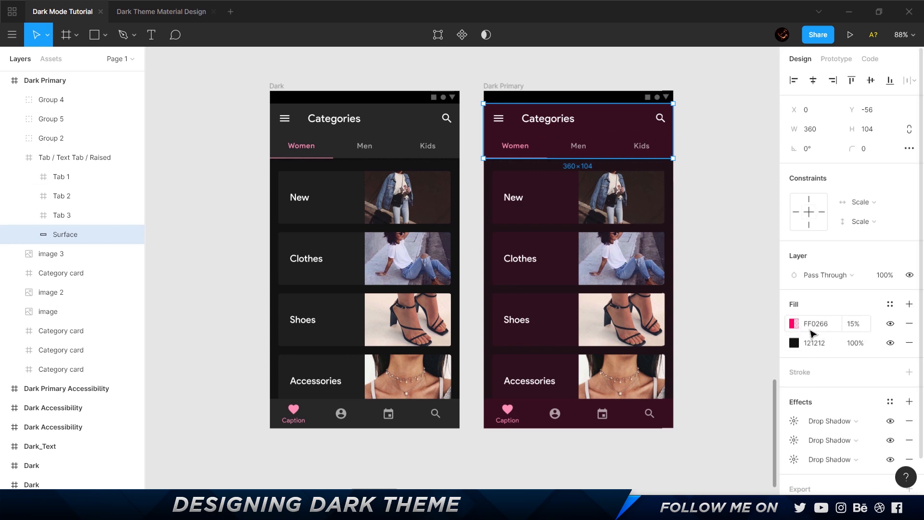
left_click_drag(260, 153, 759, 163)
left_click_drag(449, 170, 846, 182)
left_click_drag(311, 111, 534, 129)
left_click(272, 152)
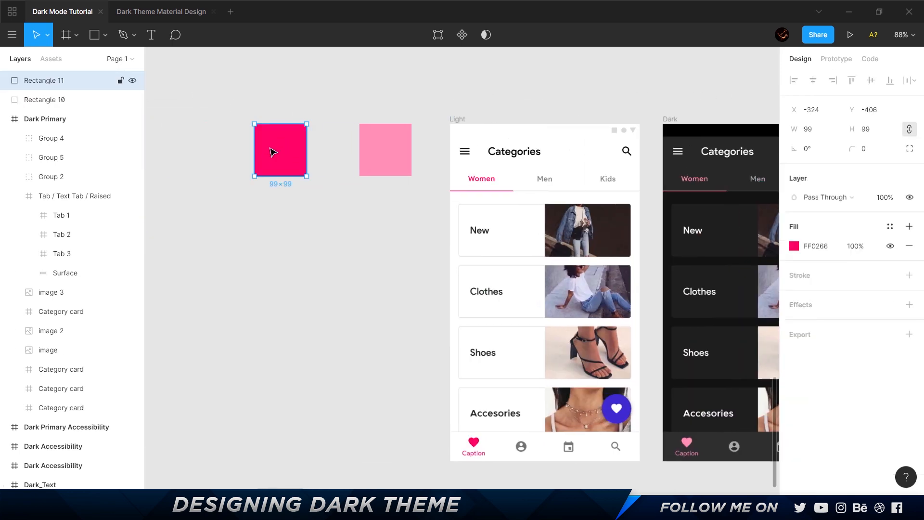
left_click(380, 147)
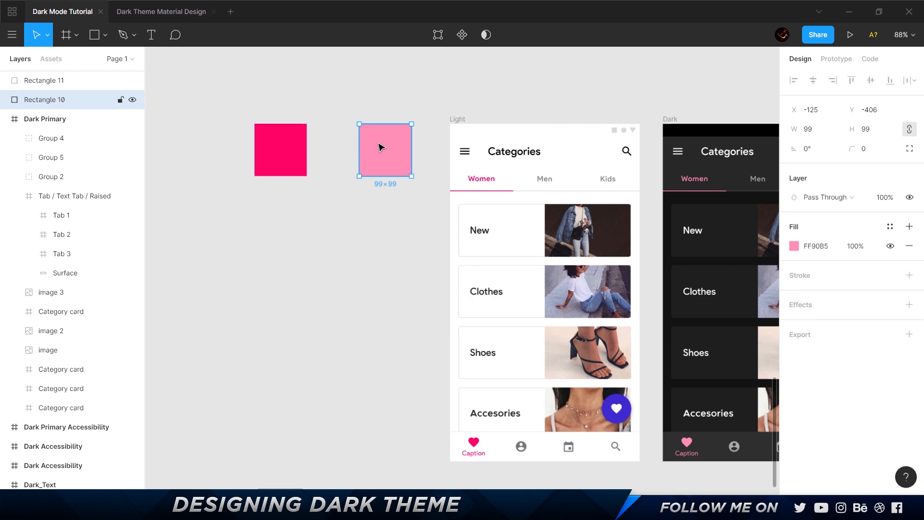
left_click(283, 149)
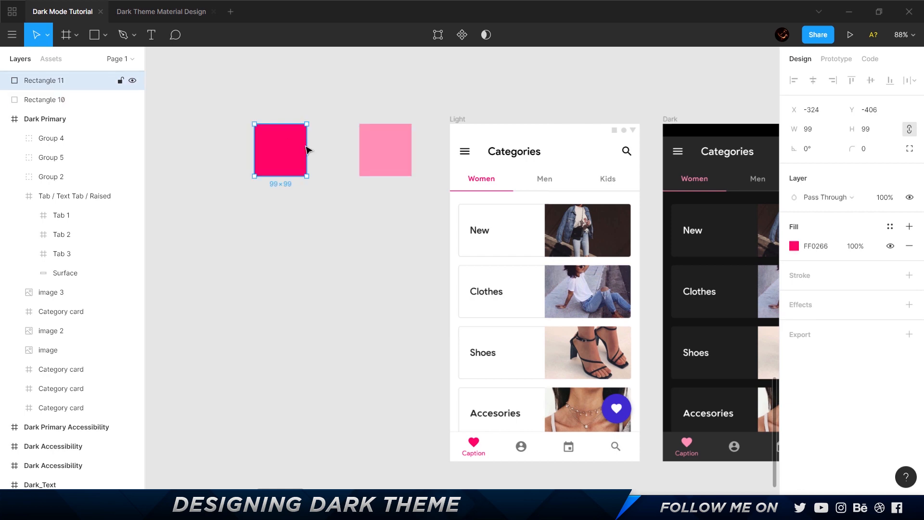
Return to the Dark Primary frame and select its top bar surface to review the fill layers.
left_click_drag(642, 107, 290, 100)
left_click_drag(657, 122, 298, 130)
double_click(584, 146)
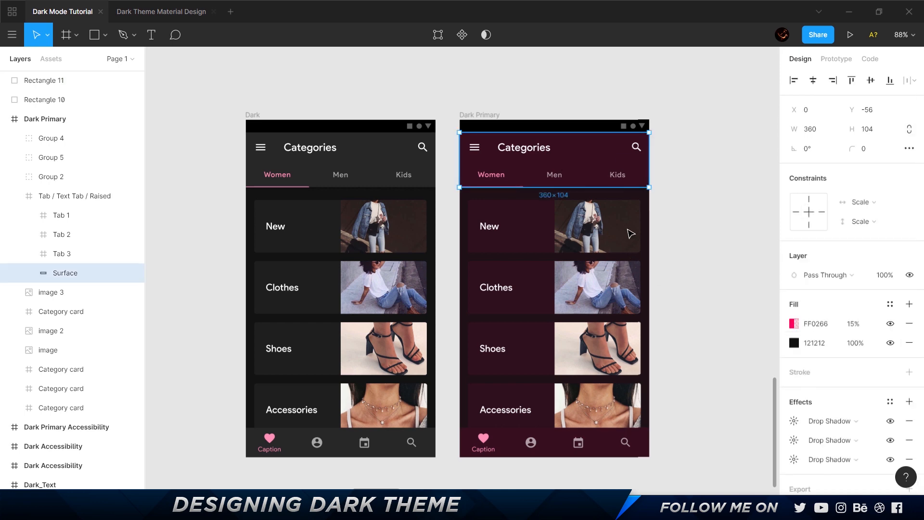
Inspect the fill layers of the New card's background in the Dark Primary frame.
scroll(659, 297, "up", 5, "ctrl")
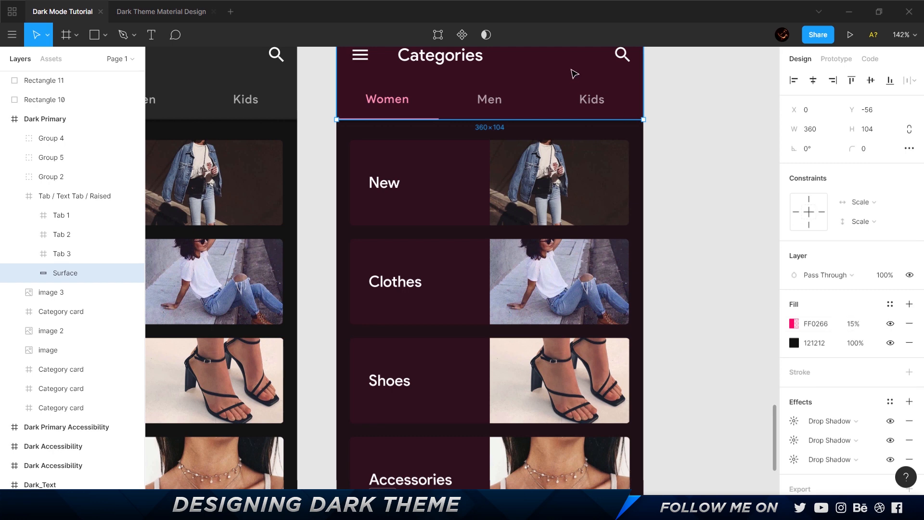
double_click(448, 174)
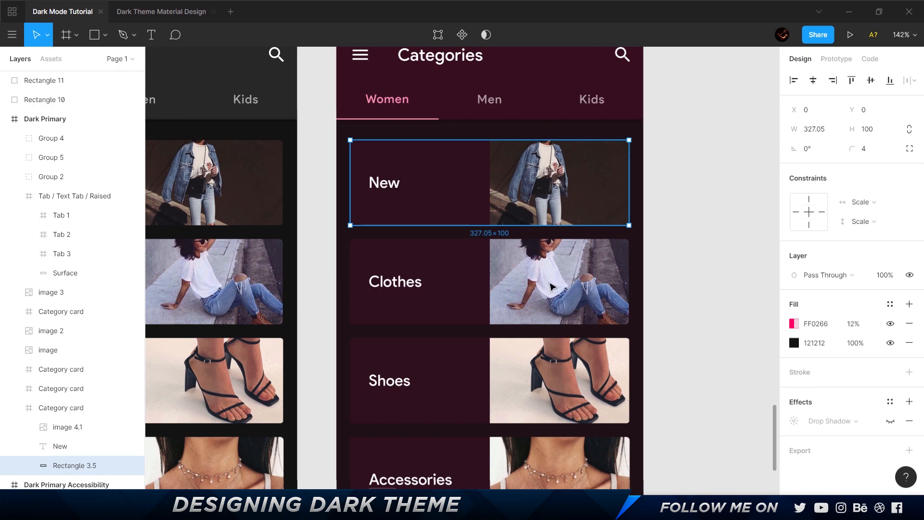
scroll(506, 289, "down", 4)
Set the FF0266 overlay on the Dark Primary frame's bottom navigation surface to 18% opacity.
left_click(506, 366)
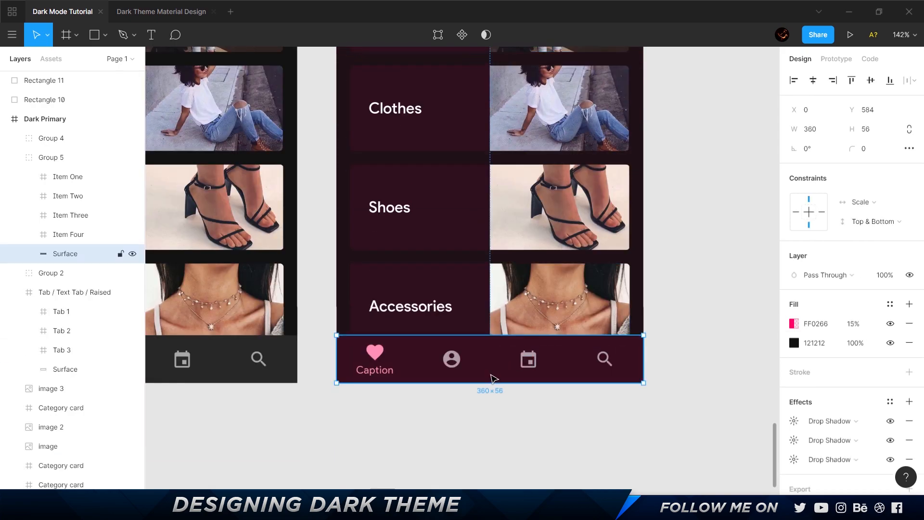
scroll(433, 418, "up", 1)
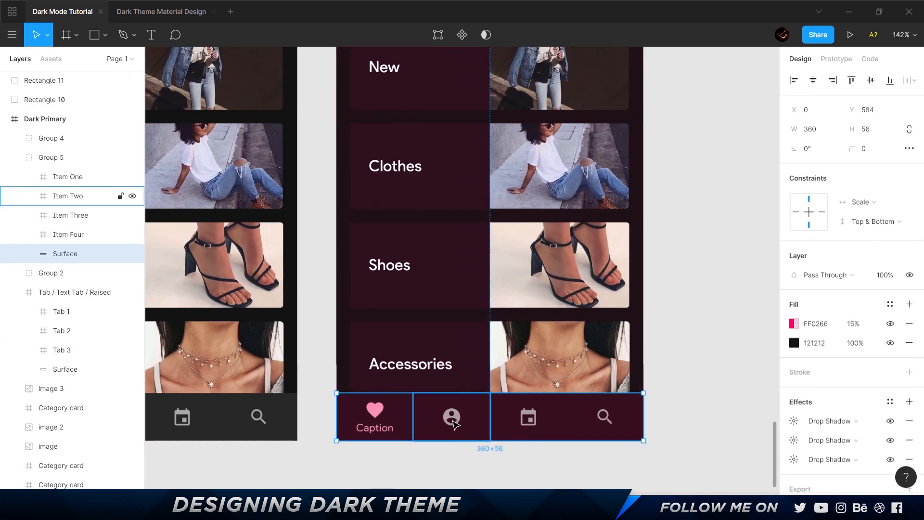
left_click(866, 322)
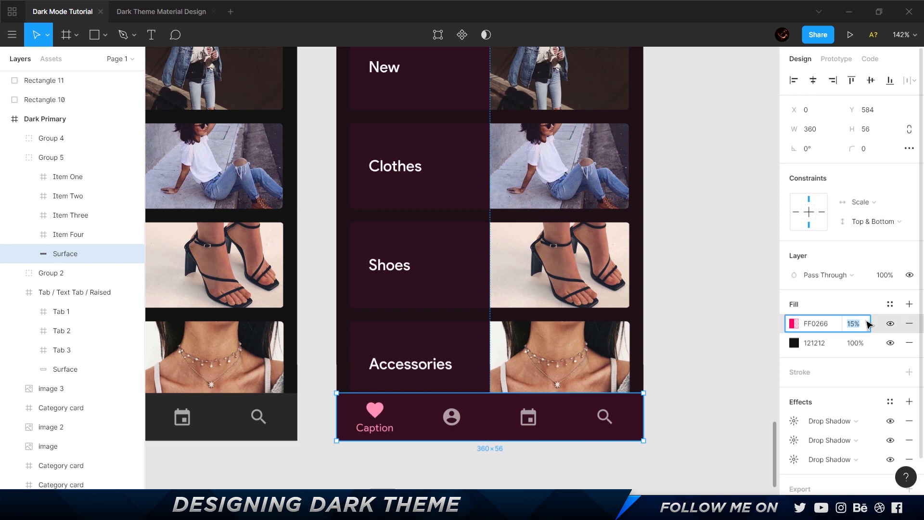
key("Return")
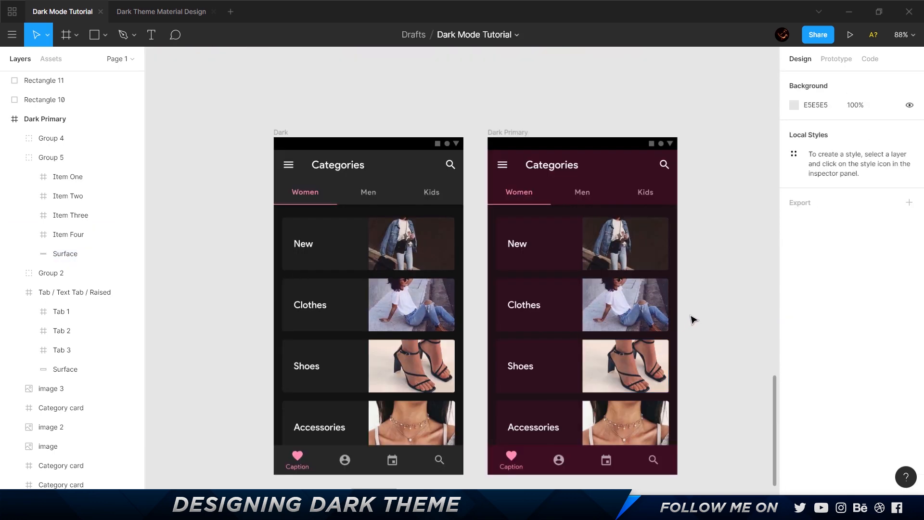
Compare the background fills of the Dark and Dark Primary frames side by side.
left_click_drag(692, 318, 618, 291)
scroll(620, 293, "right", 1)
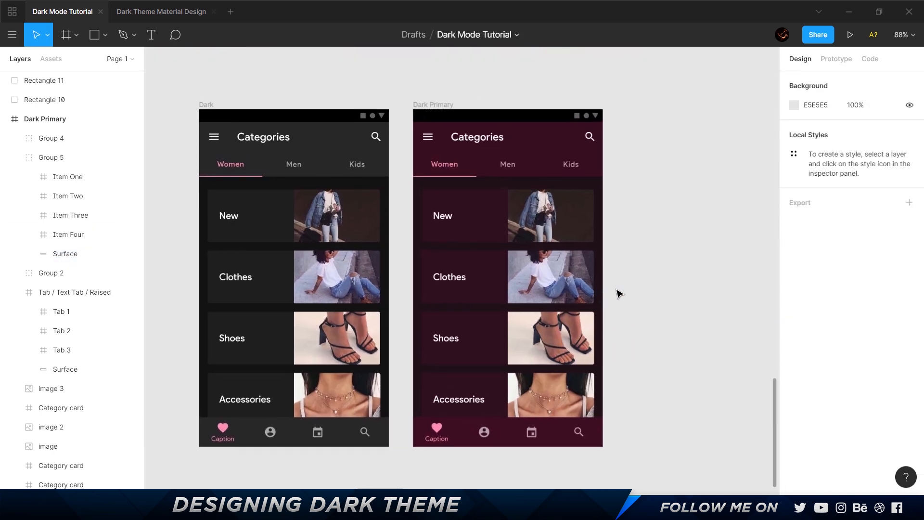
left_click(434, 106)
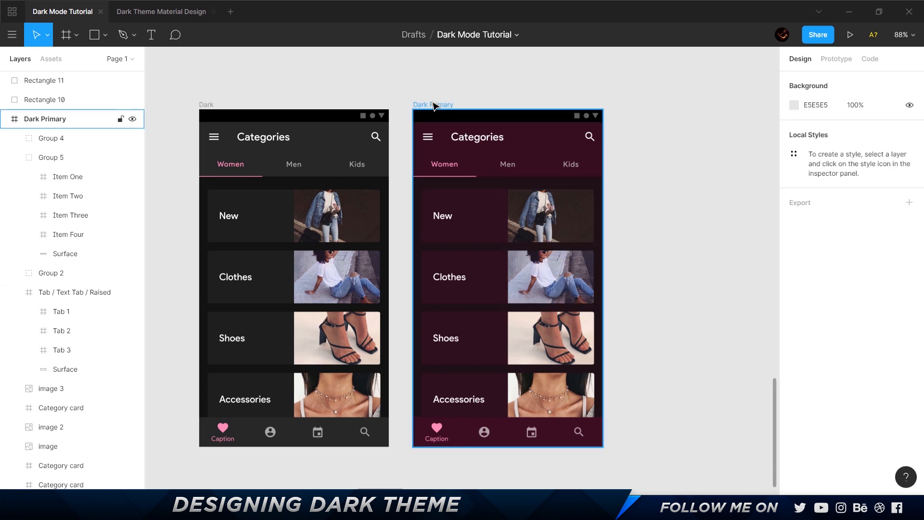
left_click(204, 105)
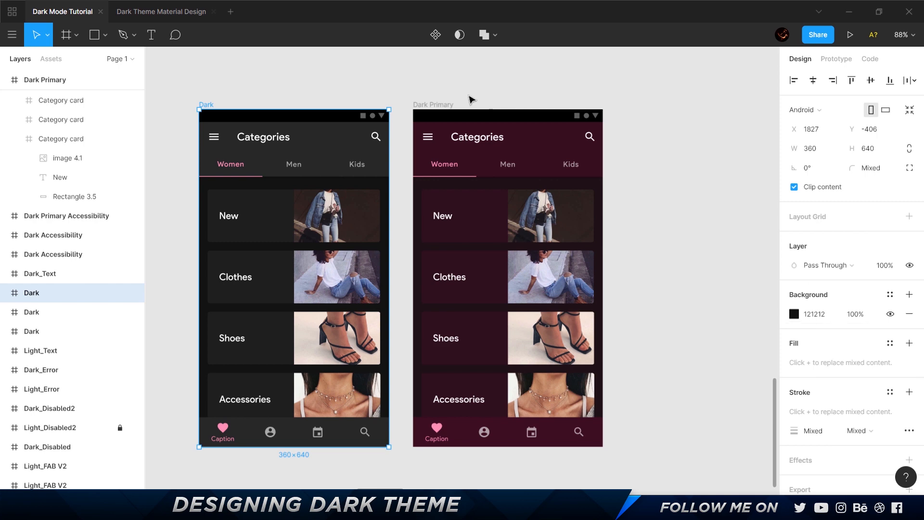
left_click(446, 105)
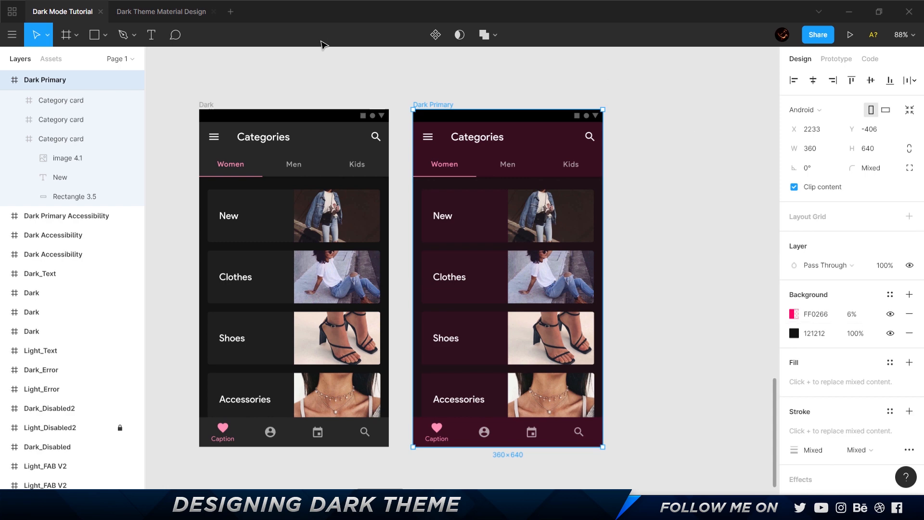
left_click(205, 105)
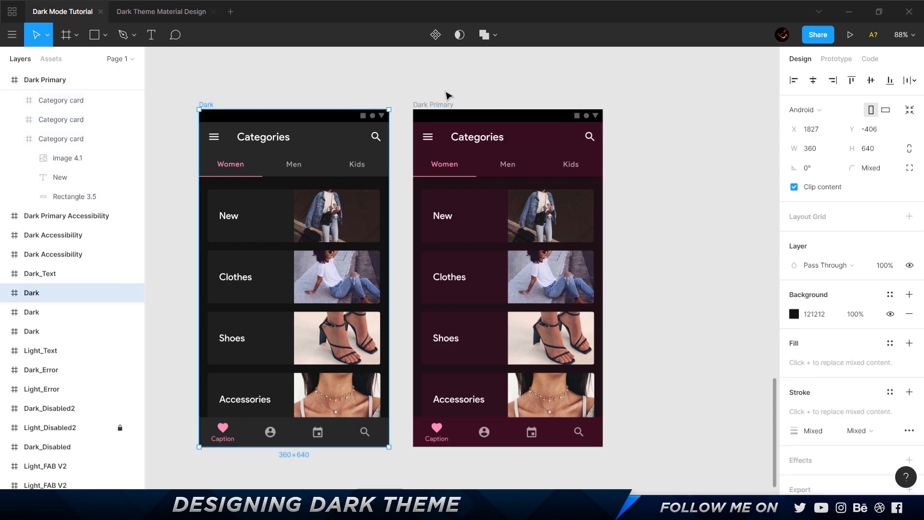
left_click(420, 105)
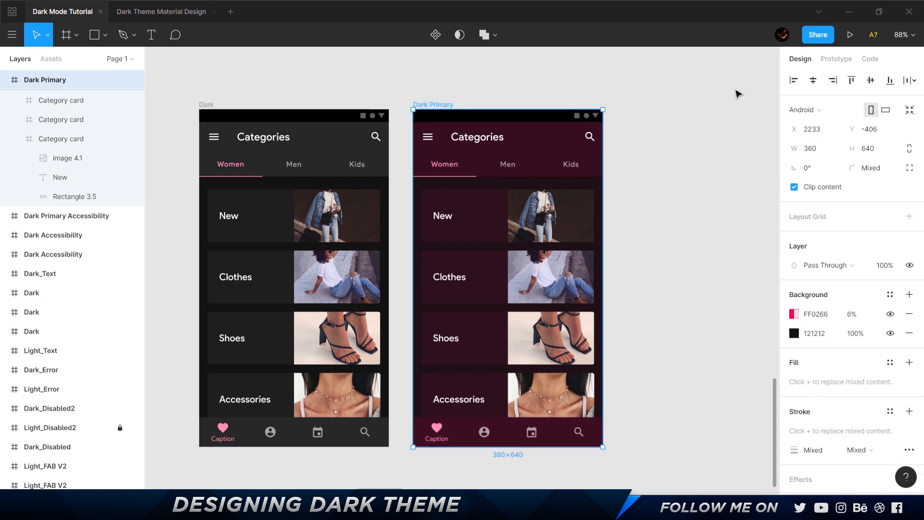
Delete the Dark_Text drawer frame above the Light_Text and Dark drawer frames.
scroll(650, 135, "down", 5)
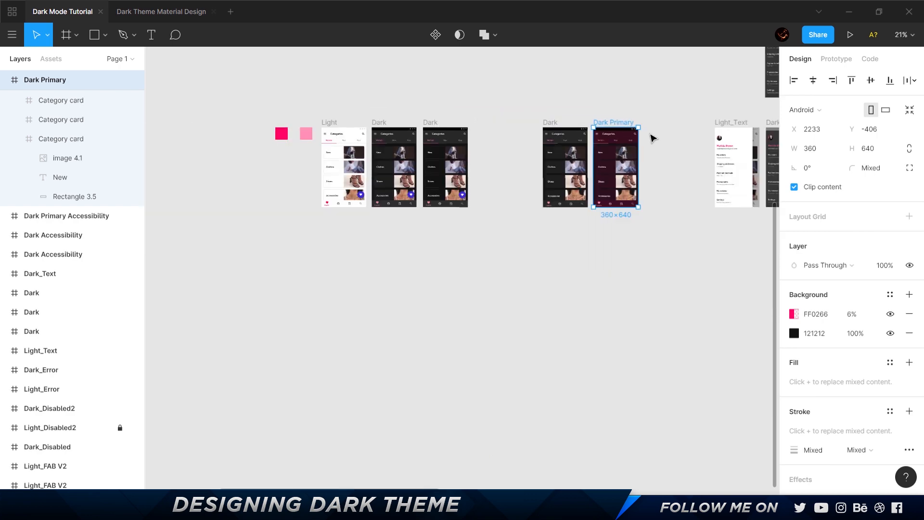
left_click_drag(683, 97, 292, 194)
scroll(296, 231, "up", 5)
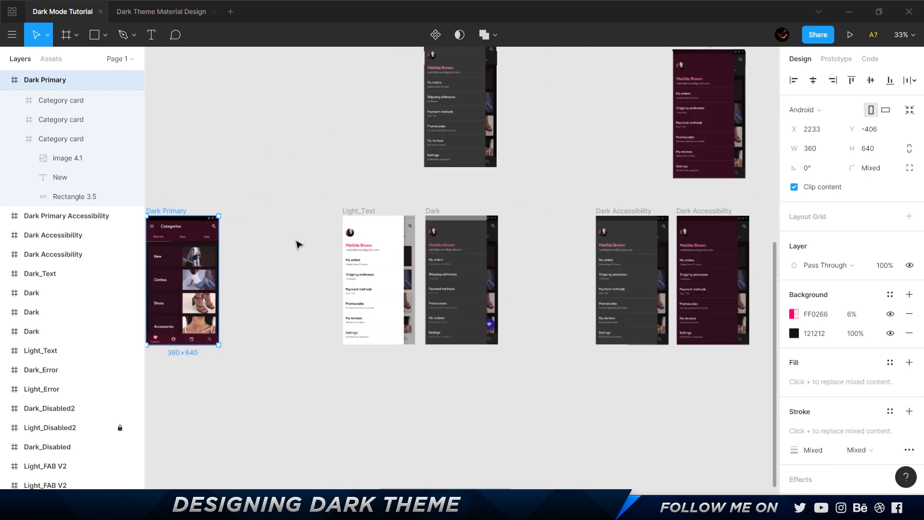
scroll(607, 164, "up", 5)
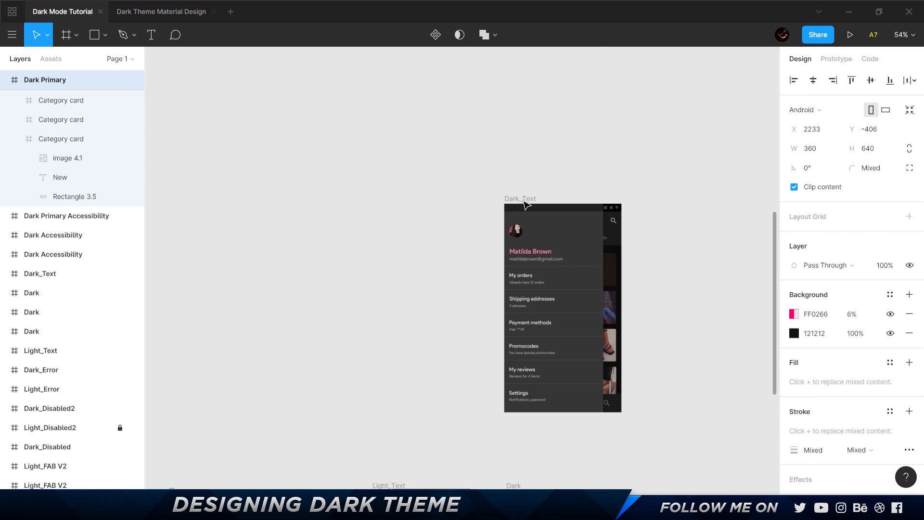
left_click(526, 205)
key("Delete")
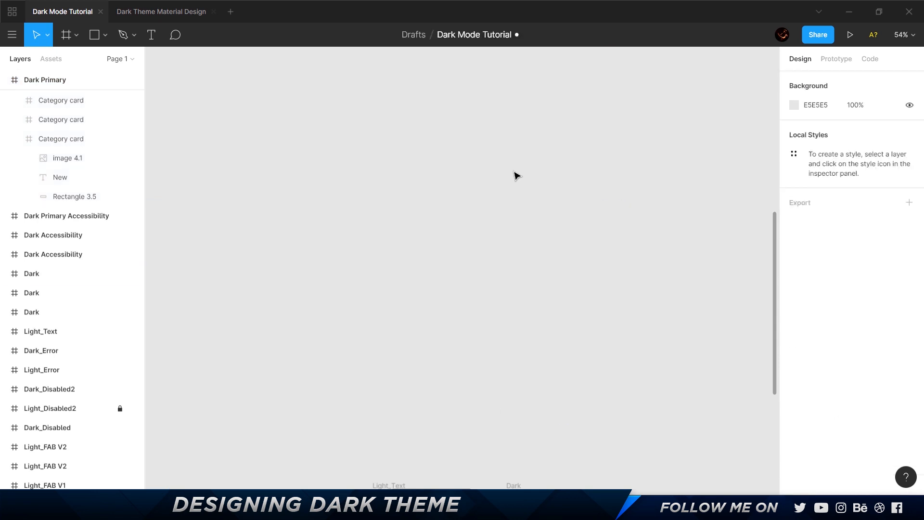
View the Light_Text and Dark drawer frames side by side and select the Dark one.
scroll(515, 176, "down", 5)
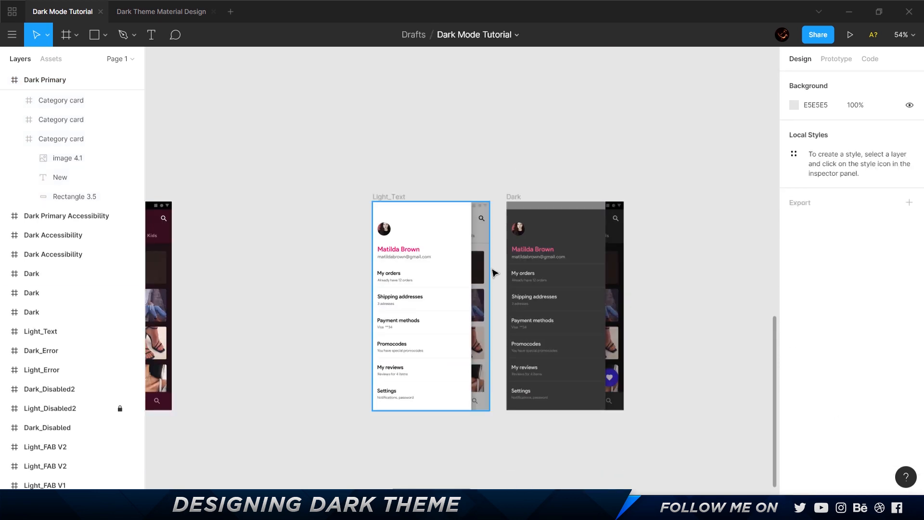
scroll(495, 265, "up", 5)
scroll(492, 261, "down", 3)
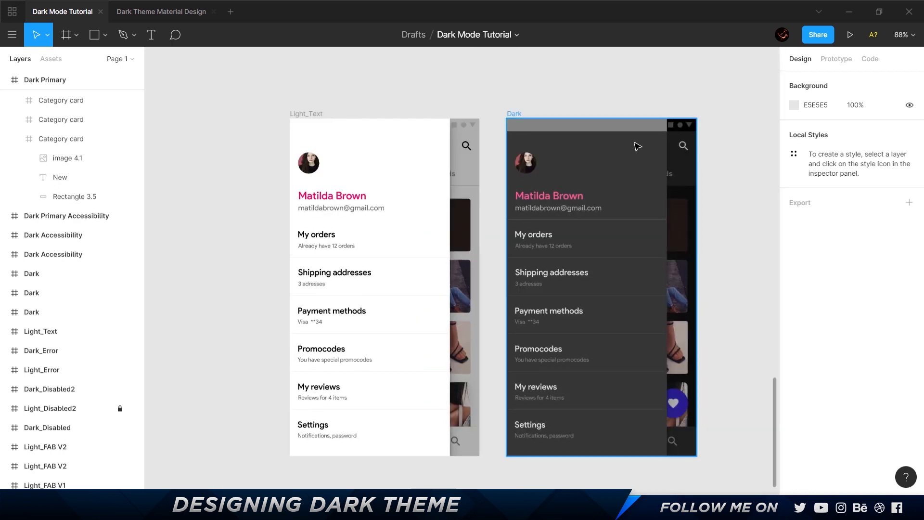
left_click(591, 164)
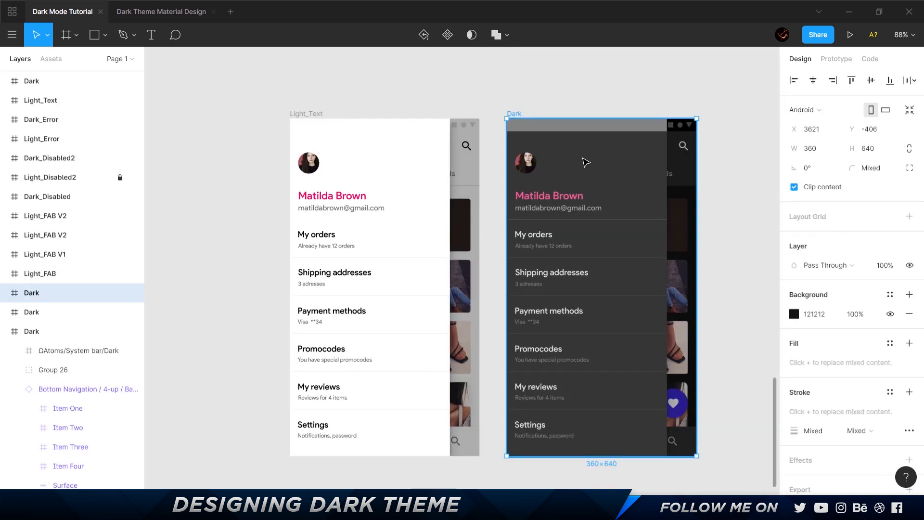
Examine the side Navigation Drawers component in the Dark Theme Material Design file, and return to the Dark Mode Tutorial file.
left_click(145, 15)
scroll(396, 208, "down", 5)
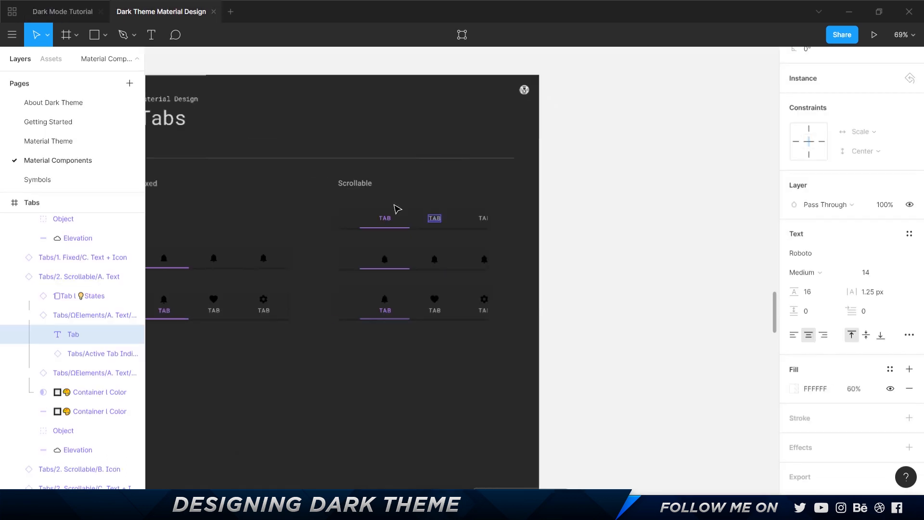
scroll(481, 313, "down", 8)
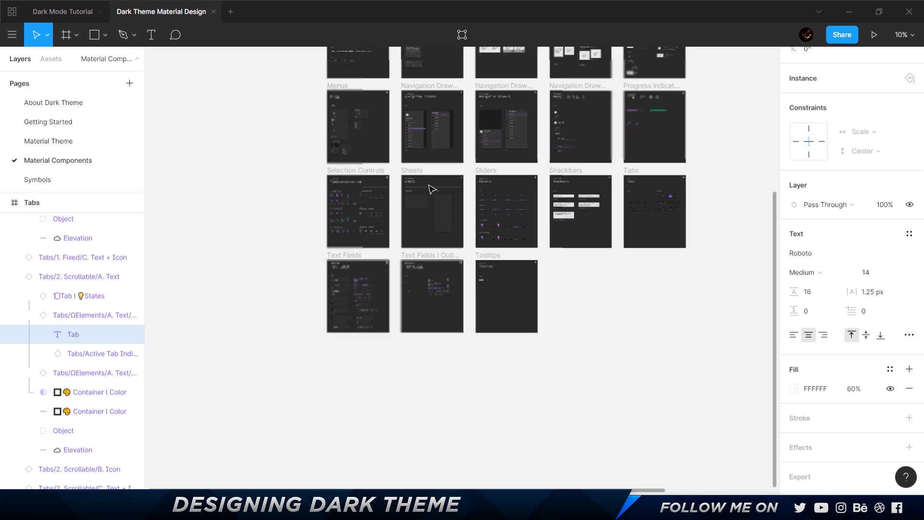
scroll(439, 106, "up", 5)
scroll(351, 179, "up", 3)
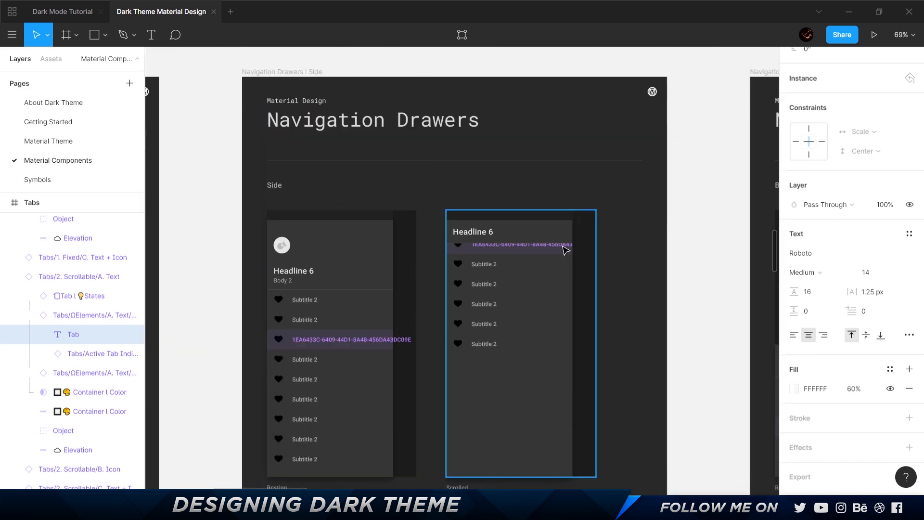
left_click(41, 18)
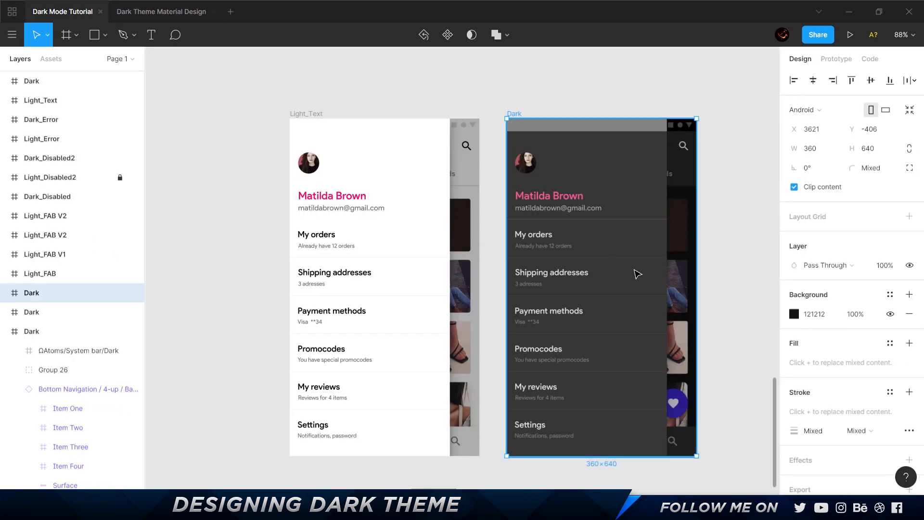
In the browser, look up the navigation drawer in the default elevation values table and highlight its row.
key("alt+Tab")
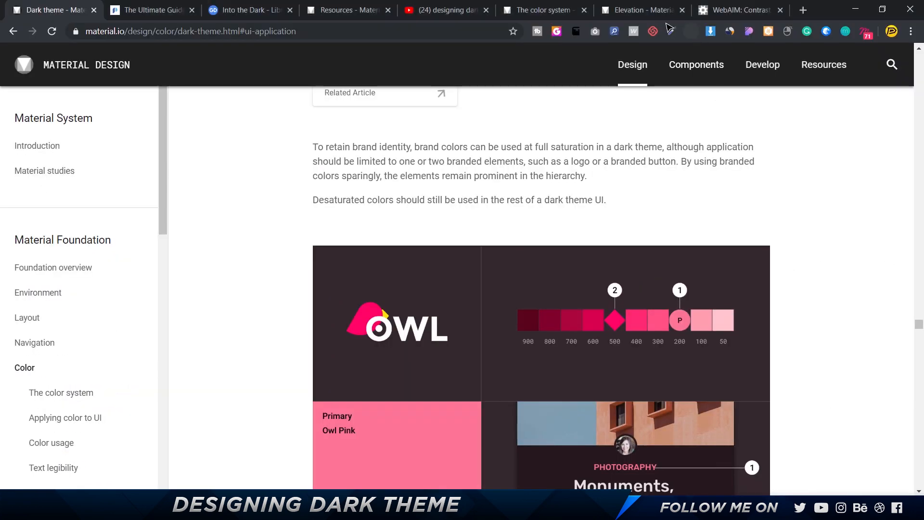
left_click(639, 11)
scroll(568, 251, "up", 10)
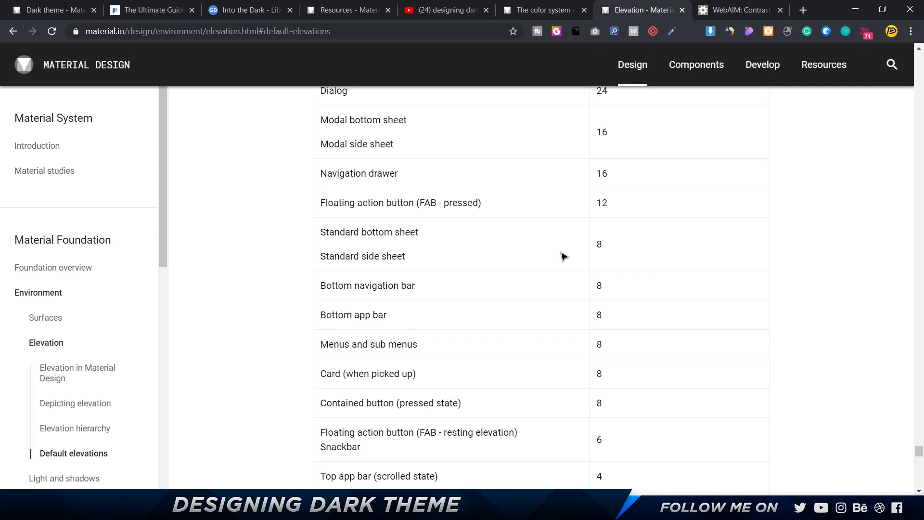
left_click_drag(323, 350, 623, 344)
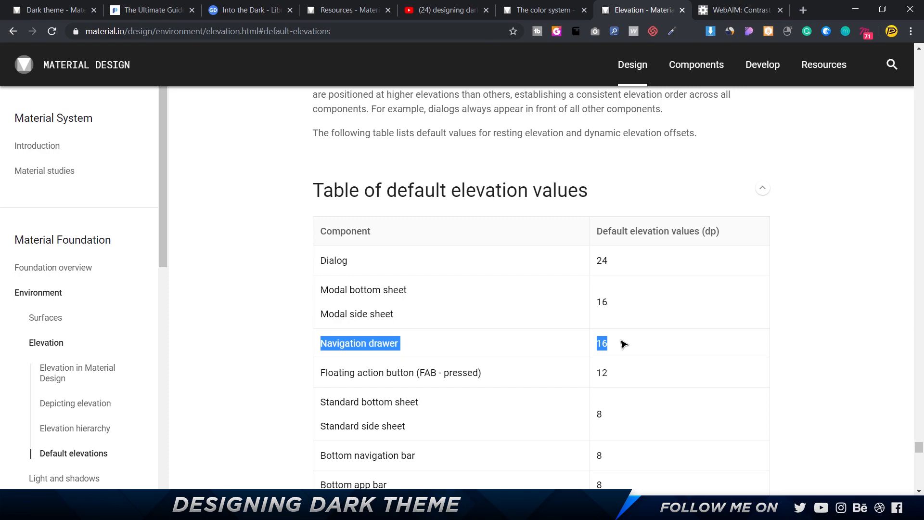
Look up the white overlay transparency for the drawer's elevation in Material's dark theme guide, and check it against the Figma Dark drawer surface's fills.
left_click(47, 18)
scroll(584, 280, "up", 15)
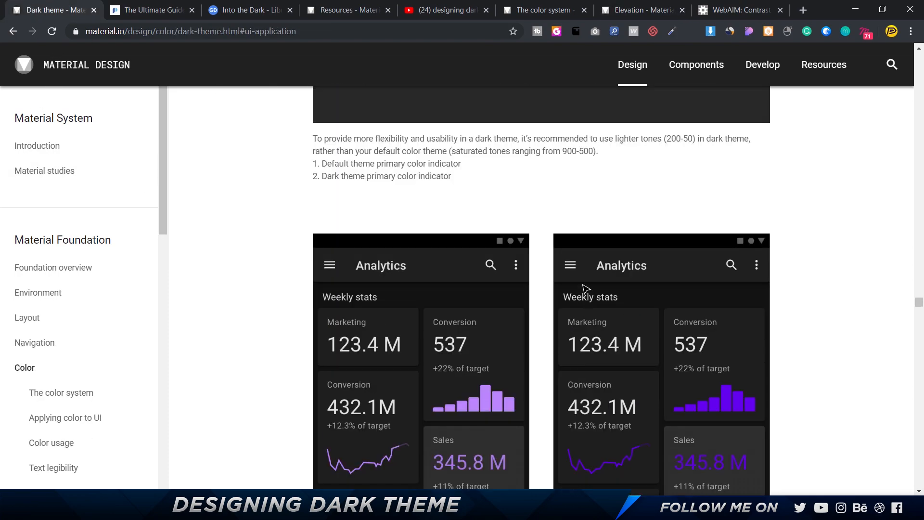
scroll(583, 288, "up", 20)
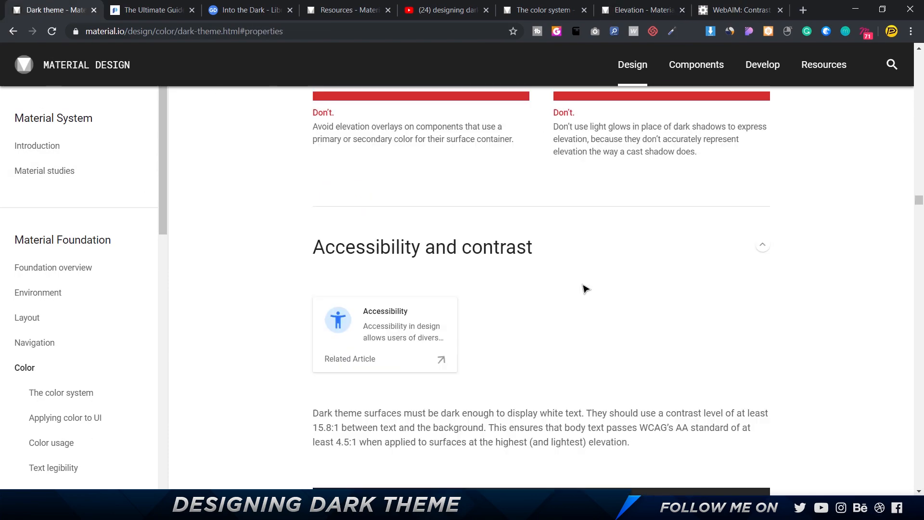
scroll(584, 288, "up", 10)
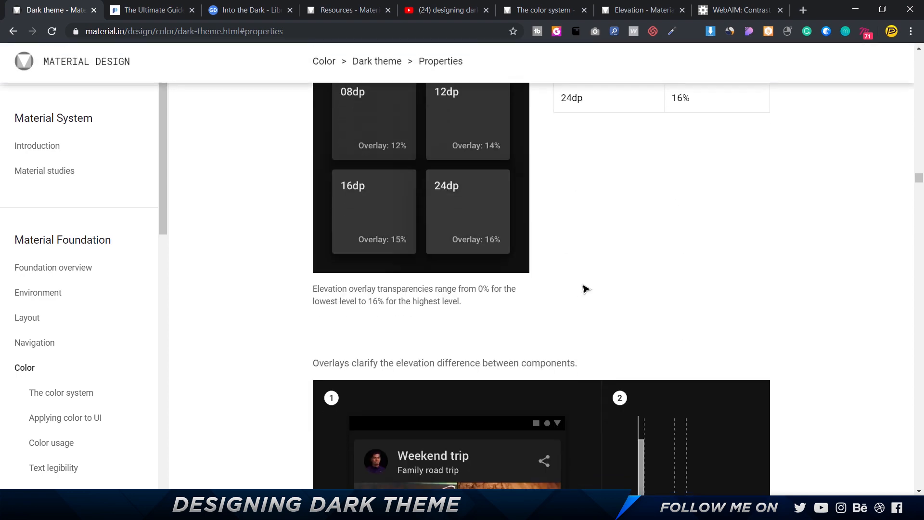
scroll(584, 288, "up", 2)
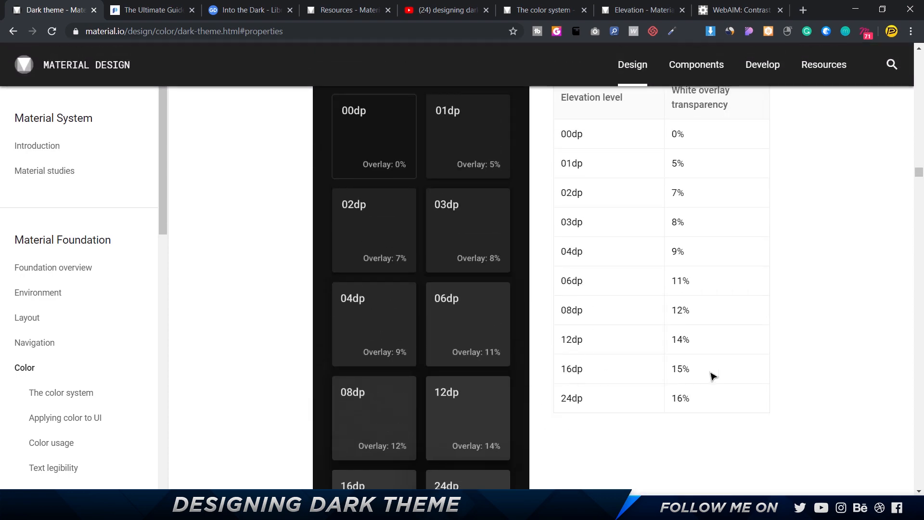
key("alt+Tab")
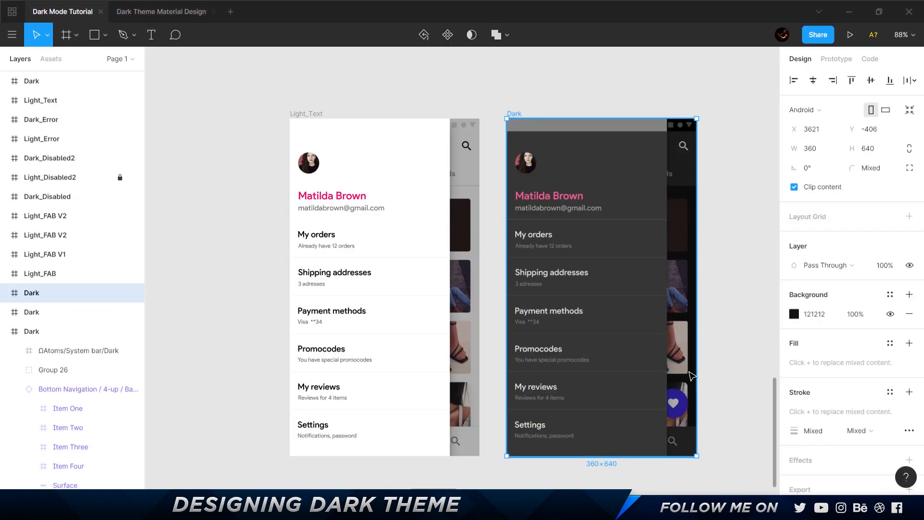
left_click(629, 175, "ctrl")
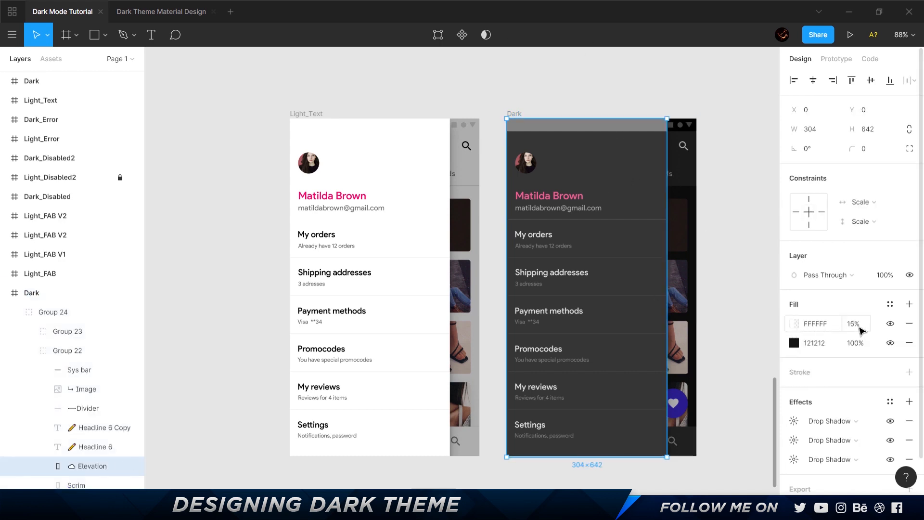
Move the Dark drawer frame up out of the row and place a copy of the Dark Categories frame beside Light_Text.
left_click(512, 114)
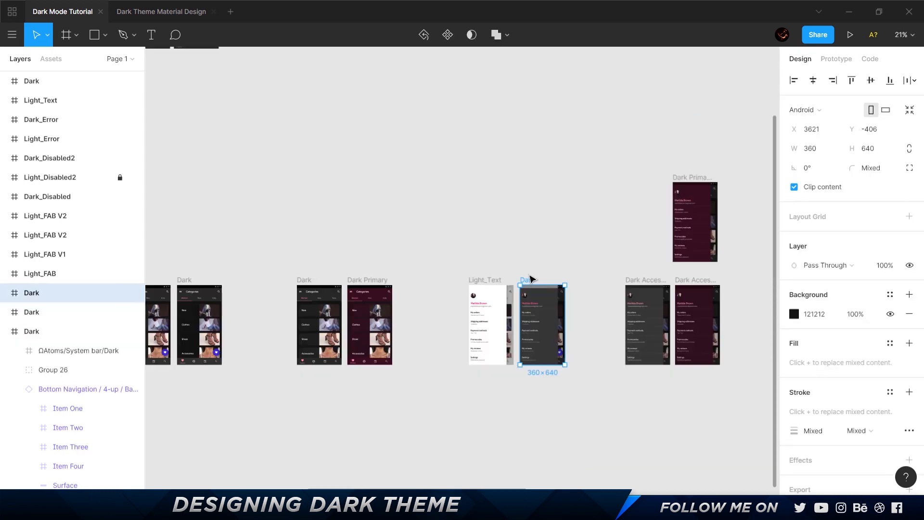
left_click_drag(530, 277, 530, 161)
left_click_drag(323, 286, 527, 280)
scroll(519, 326, "up", 4)
Copy the drawer group from the Light_Text frame and paste it into the Dark Categories frame beside it.
left_click(417, 268)
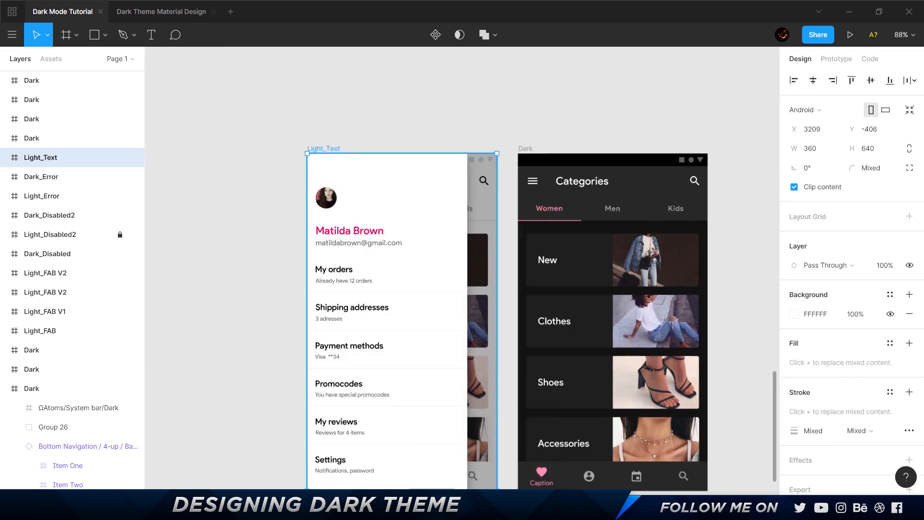
left_click(5, 158)
left_click(53, 176)
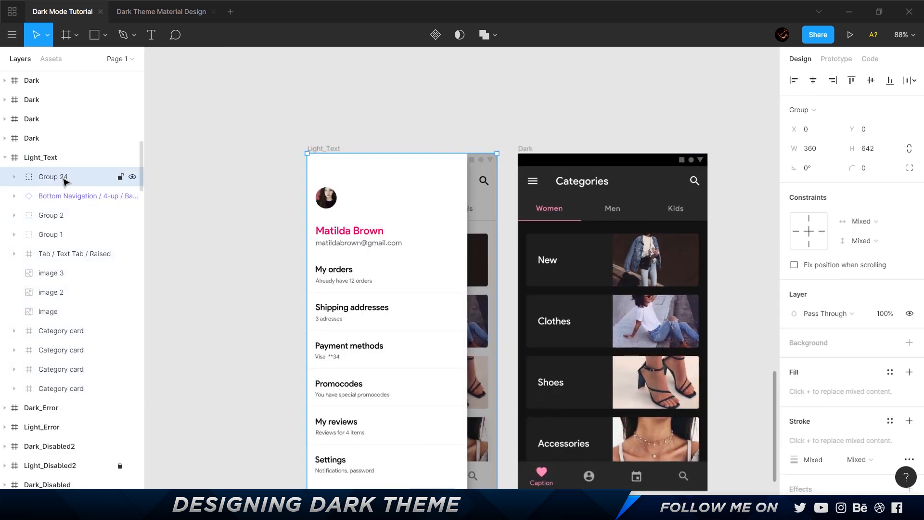
left_click(525, 149)
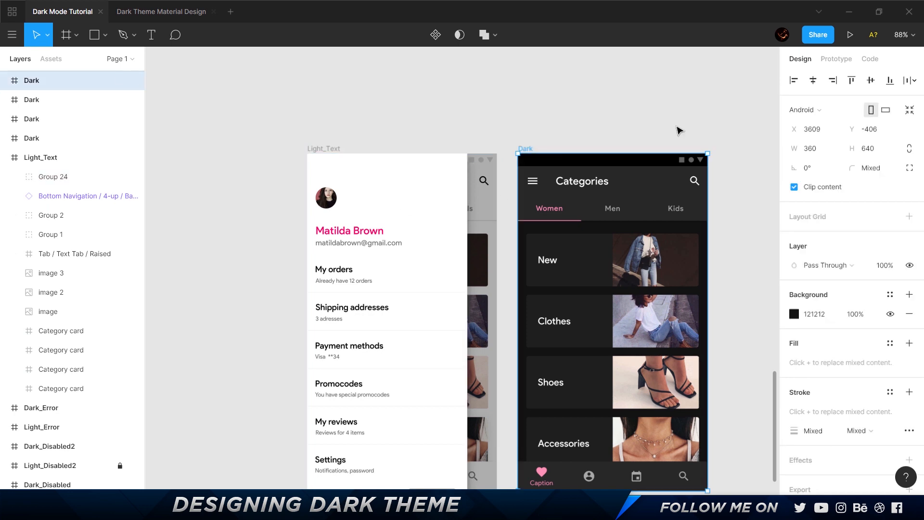
key("ctrl+v")
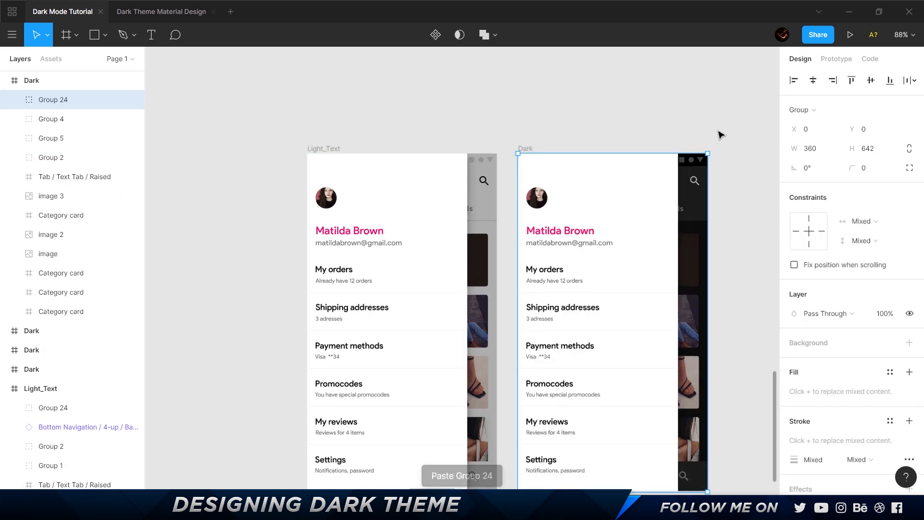
Set the stroke color of all six divider lines in the Dark frame's drawer to FFFFFF.
scroll(724, 198, "down", 3)
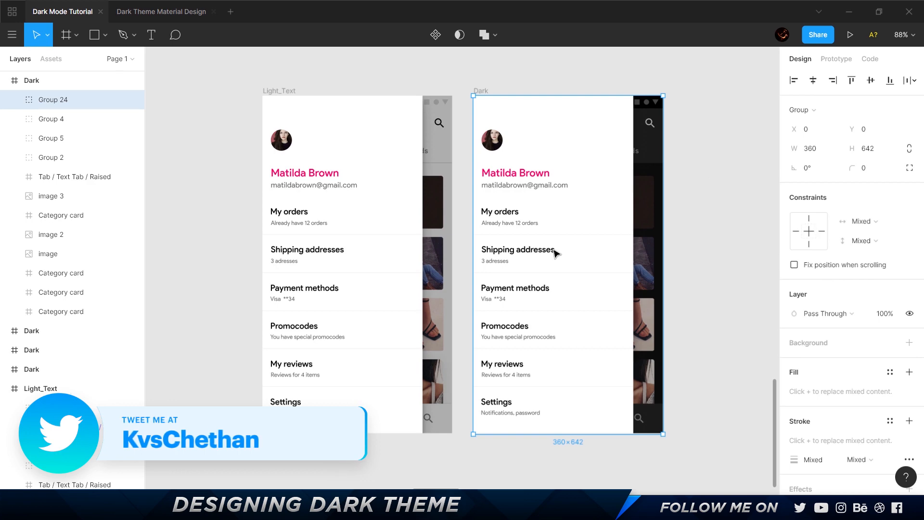
scroll(569, 239, "up", 5)
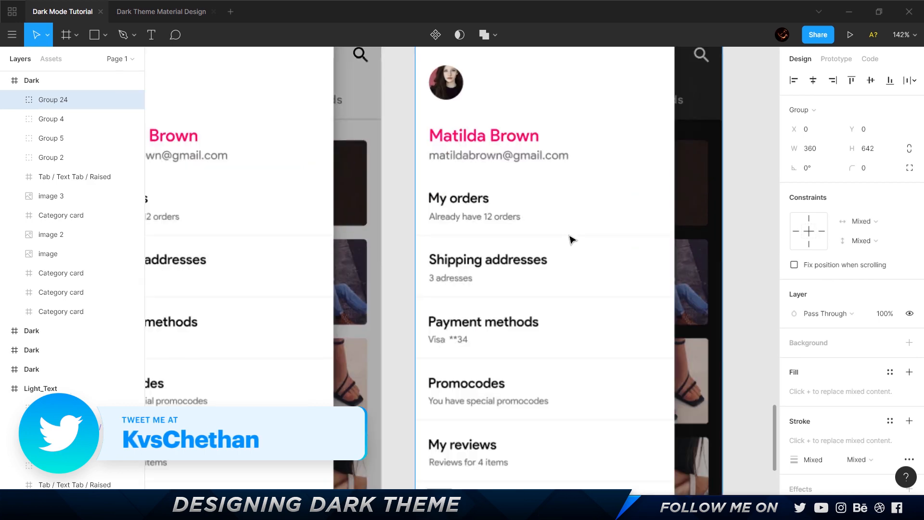
left_click(557, 173, "ctrl")
left_click(573, 236, "ctrl+shift")
scroll(576, 217, "down", 2)
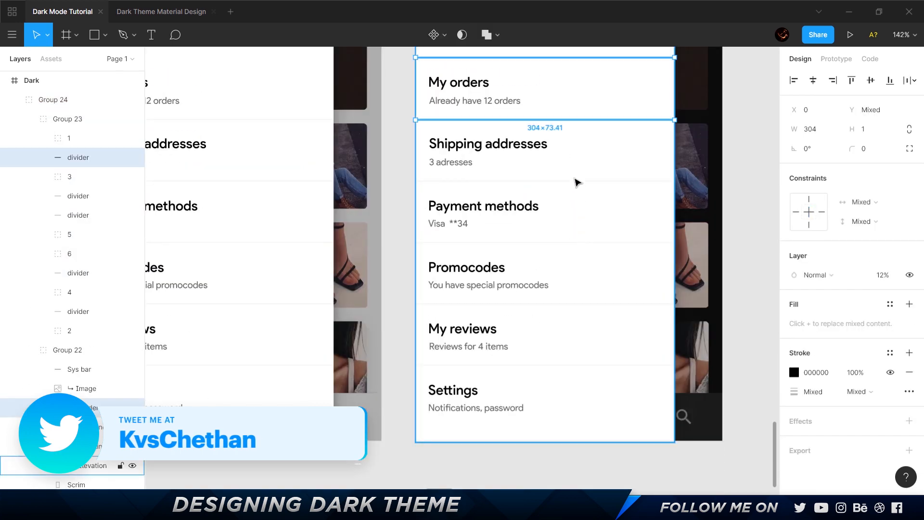
left_click(576, 182, "ctrl+shift")
left_click(578, 243, "ctrl+shift")
left_click(565, 304, "ctrl+shift")
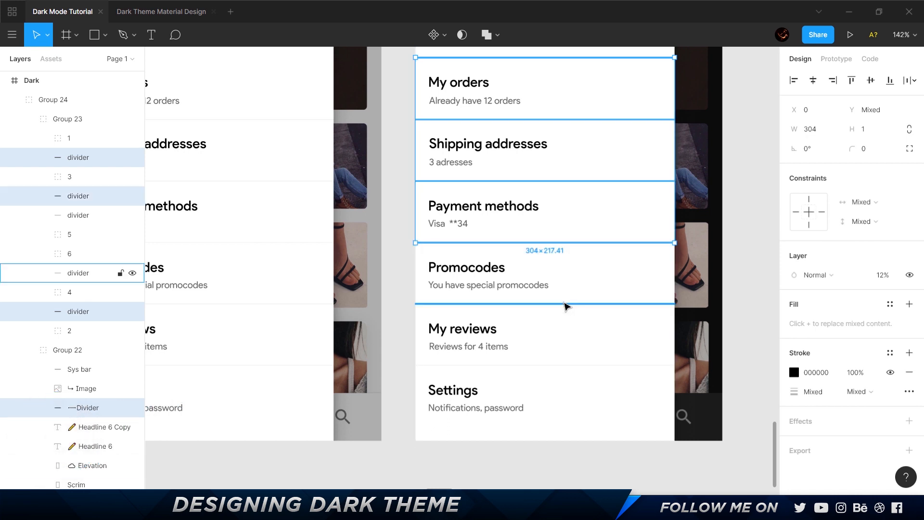
left_click(558, 366, "ctrl+shift")
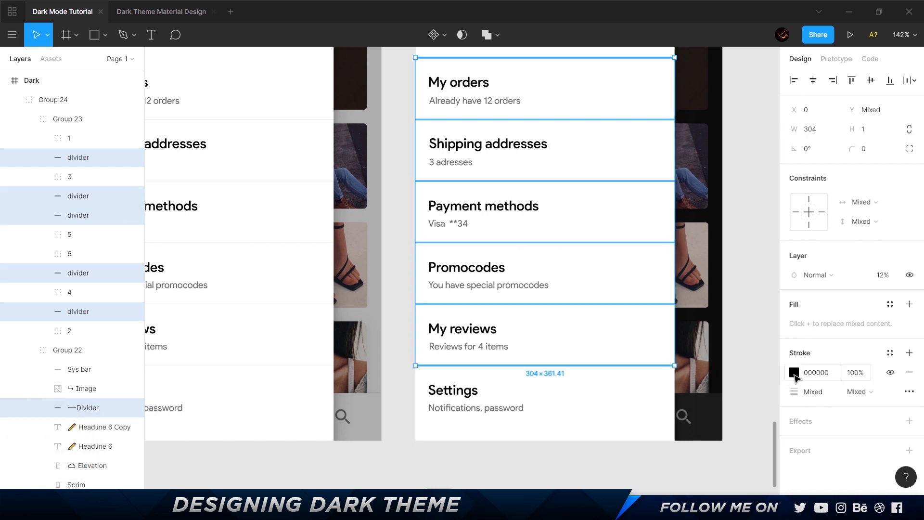
left_click(794, 372)
type("ffffff")
key("Return")
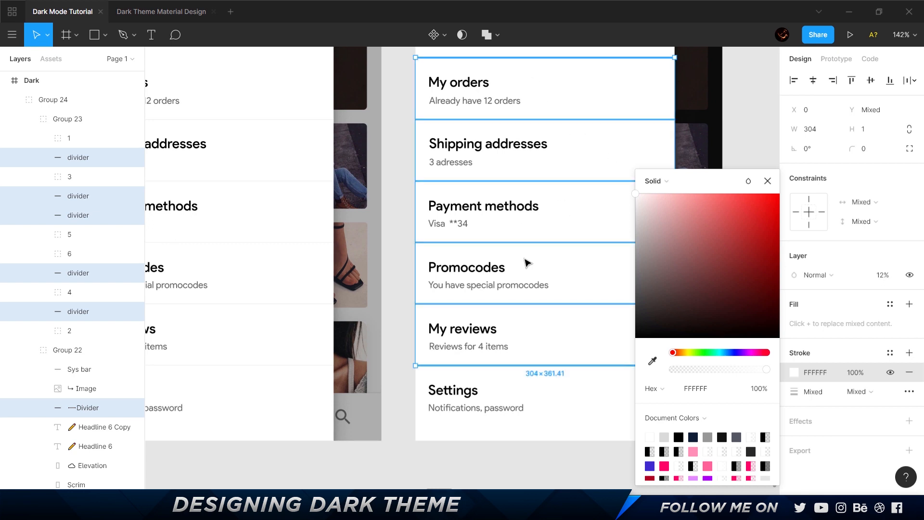
Set the fill of the Elevation surface behind the Dark frame's drawer to 121212.
scroll(528, 262, "up", 3)
left_click(545, 151)
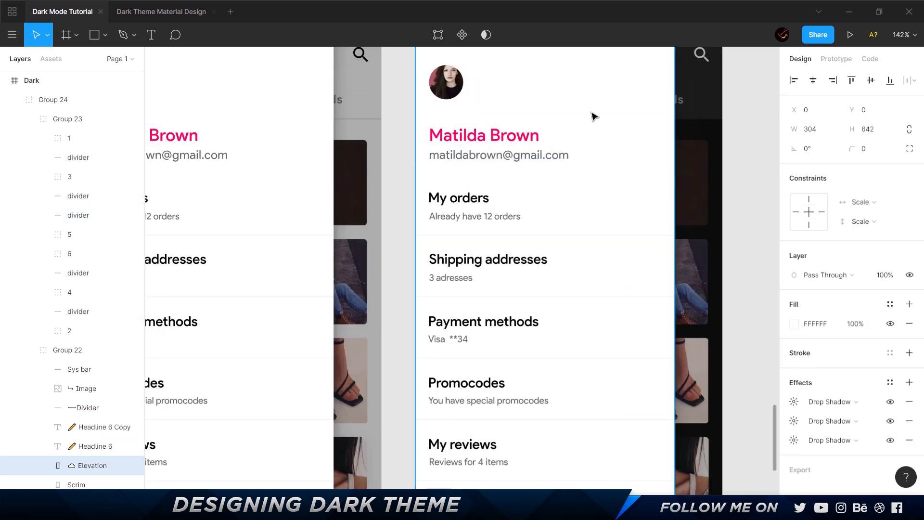
left_click(824, 327)
type("121212")
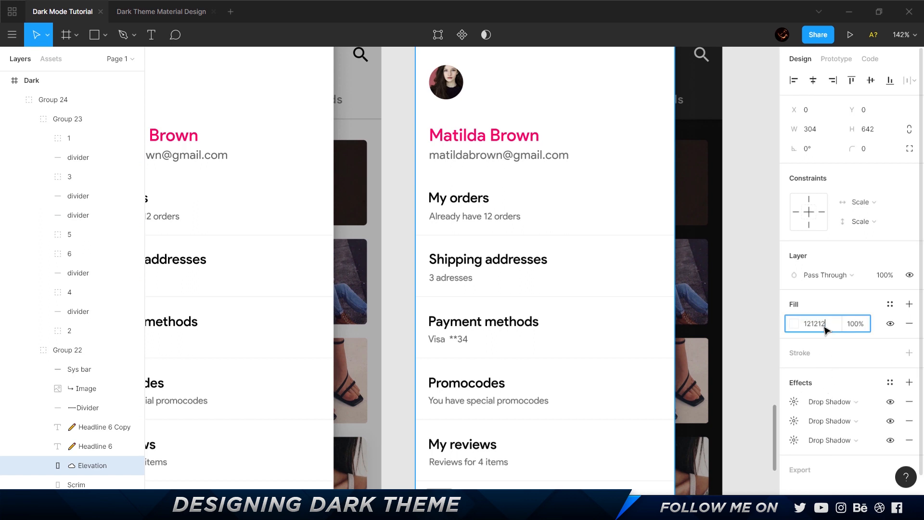
key("Return")
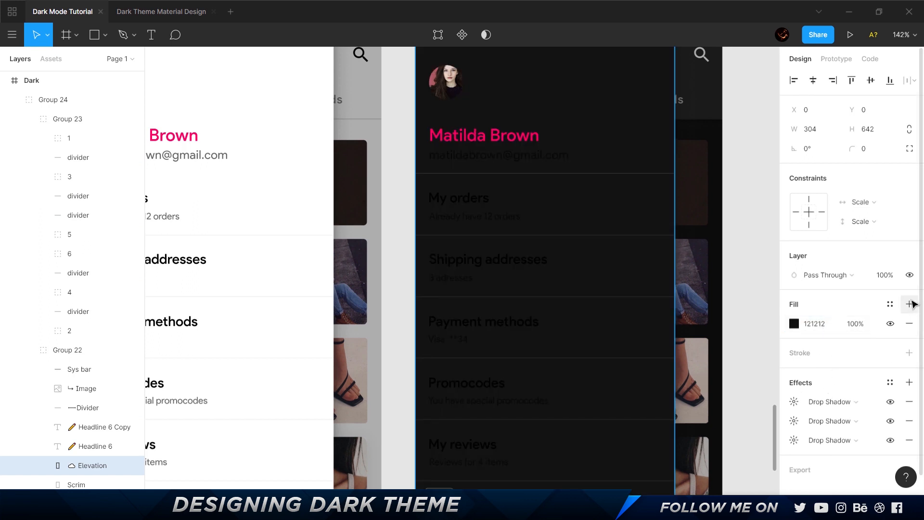
Add a solid FFFFFF overlay fill at 15% opacity to the drawer's Elevation surface, checking the 16dp value in Material's overlay table.
left_click(909, 303)
left_click(794, 324)
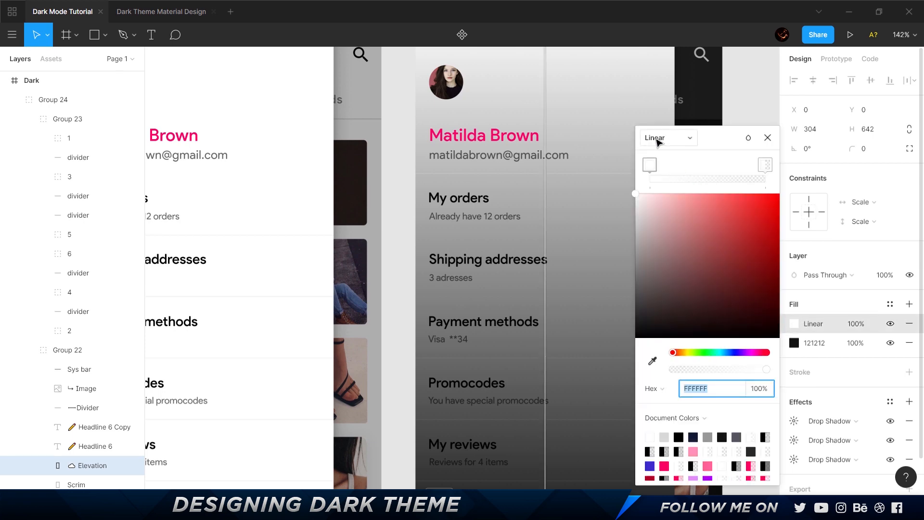
left_click(656, 138)
left_click(678, 128)
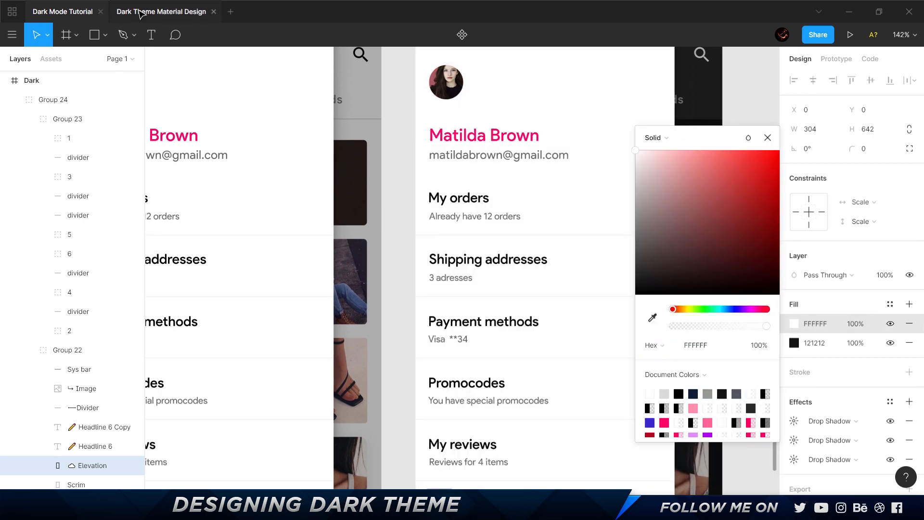
key("alt+Tab")
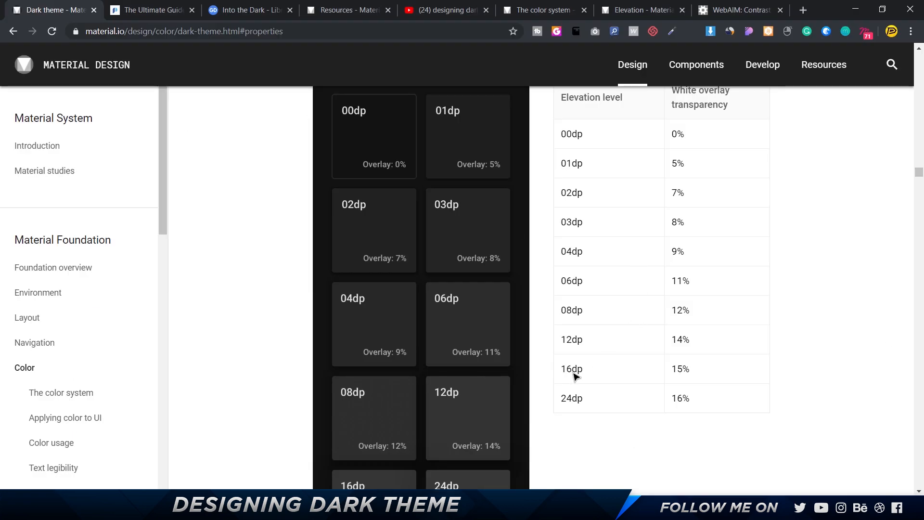
key("alt+Tab")
left_click(856, 324)
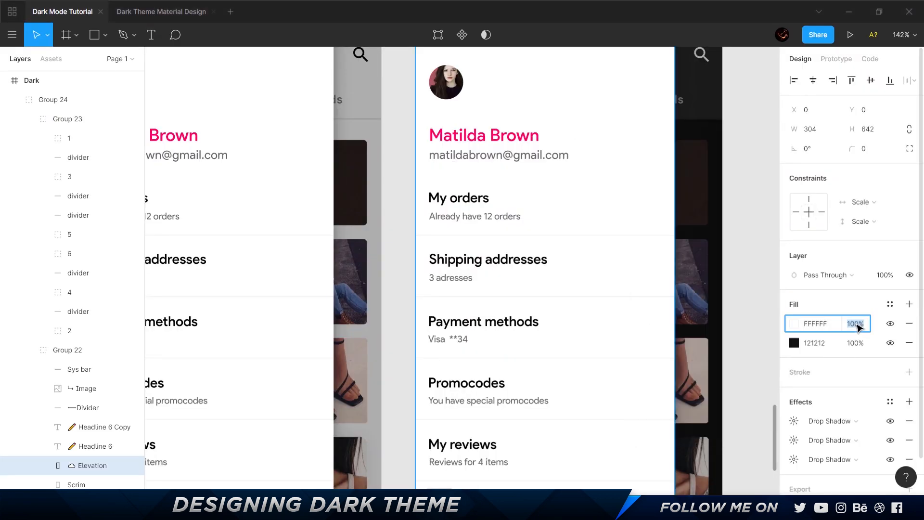
type("15")
key("Return")
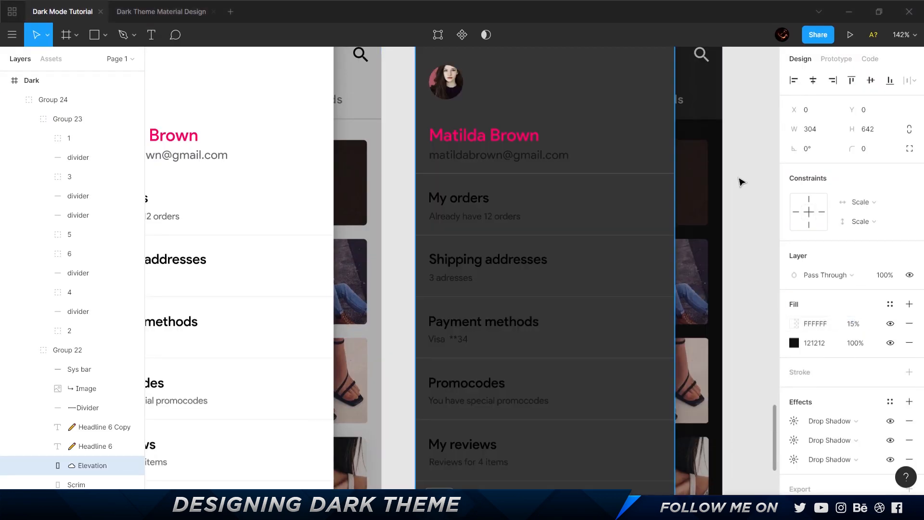
left_click(741, 182)
Set the fill of the six drawer item titles, from My orders to Settings, to FFFFFF.
scroll(740, 181, "down", 2)
scroll(739, 181, "down", 2)
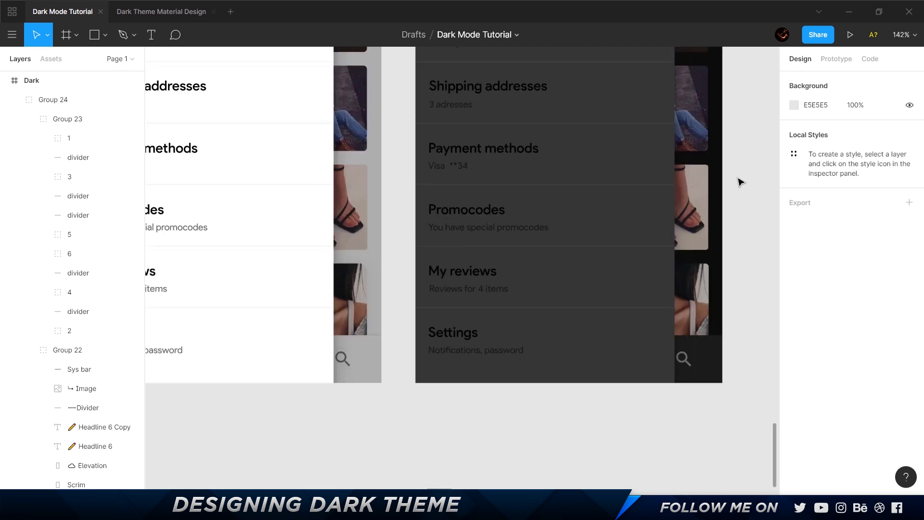
scroll(738, 181, "up", 2)
scroll(486, 120, "up", 1)
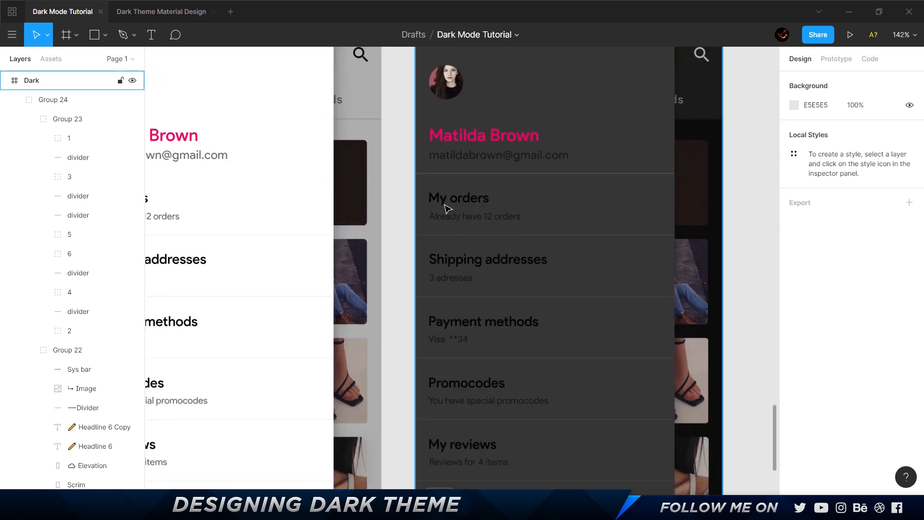
left_click(477, 200, "ctrl")
left_click(508, 264, "ctrl+shift")
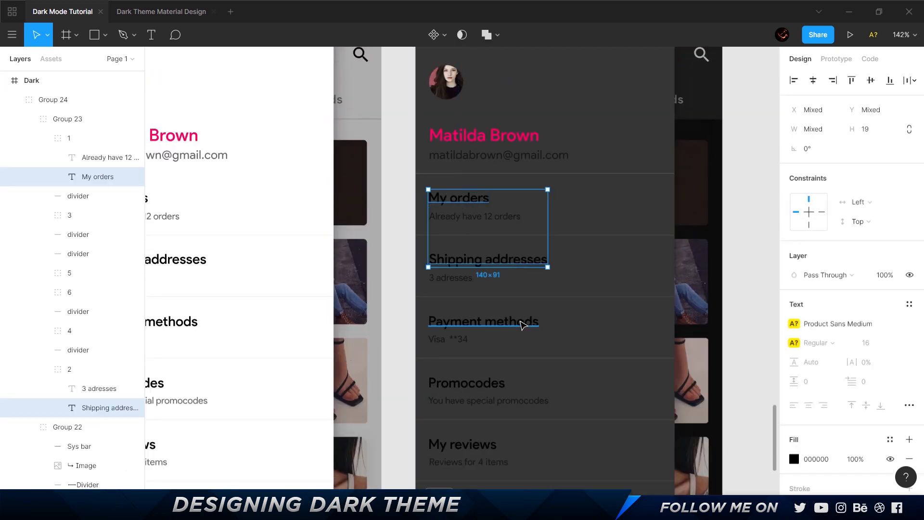
left_click(524, 321, "ctrl+shift")
scroll(523, 322, "down", 2)
left_click(486, 268, "ctrl+shift")
left_click(485, 332, "ctrl+shift")
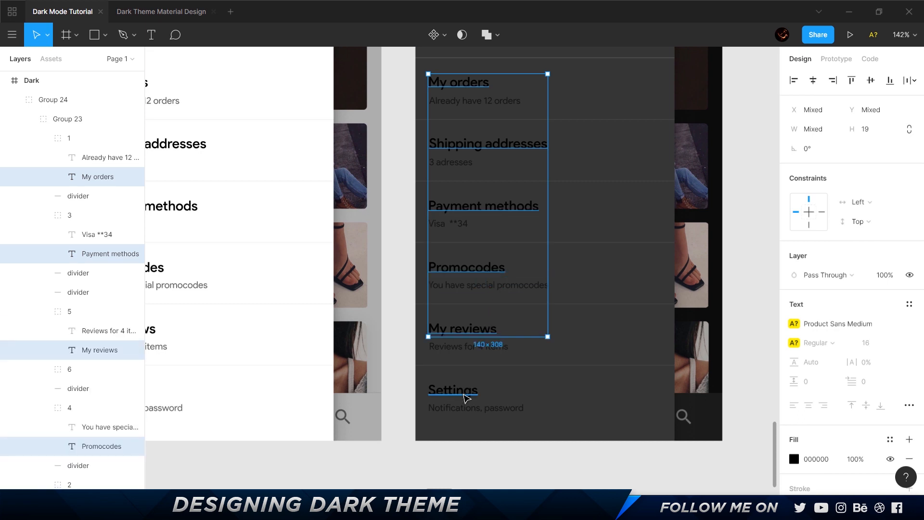
left_click(452, 390, "ctrl+shift")
left_click(794, 459)
type("FFFFFF")
key("Return")
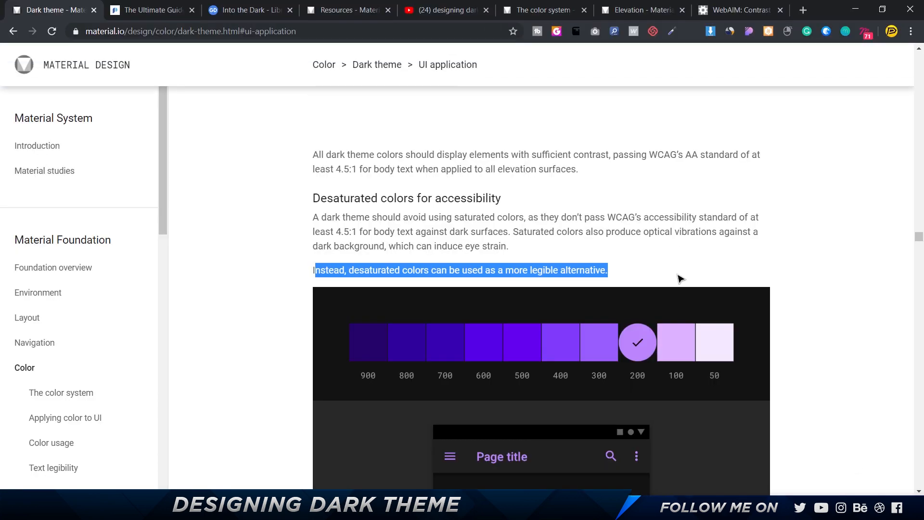
In the browser, search Material's dark theme guide for "87" to find the light text opacity levels.
left_click(476, 233)
key("ctrl+f")
type("87")
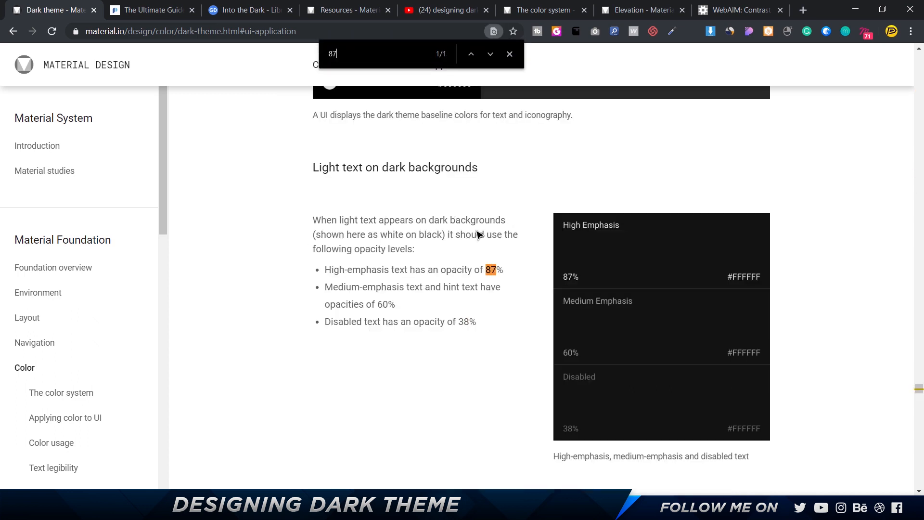
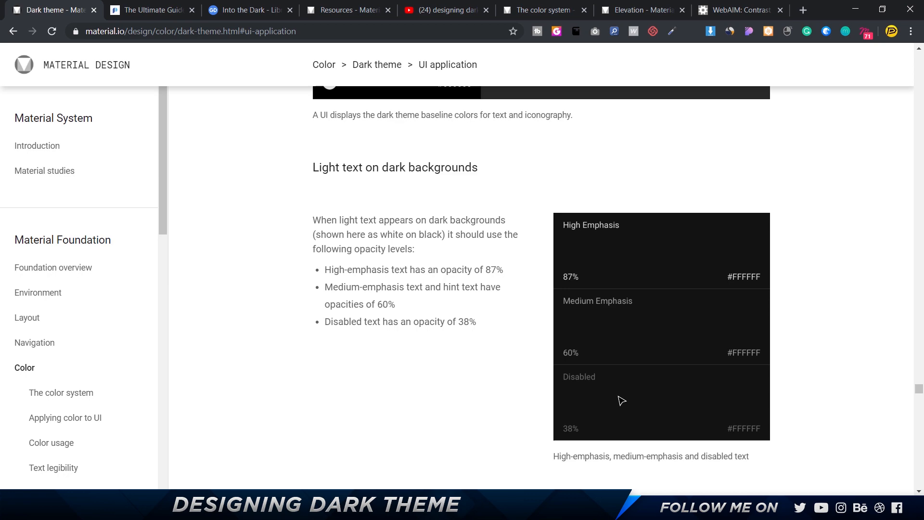
Set the white fill opacity of the six drawer item titles to 87%, matching Material's high-emphasis text level.
key("alt+Tab")
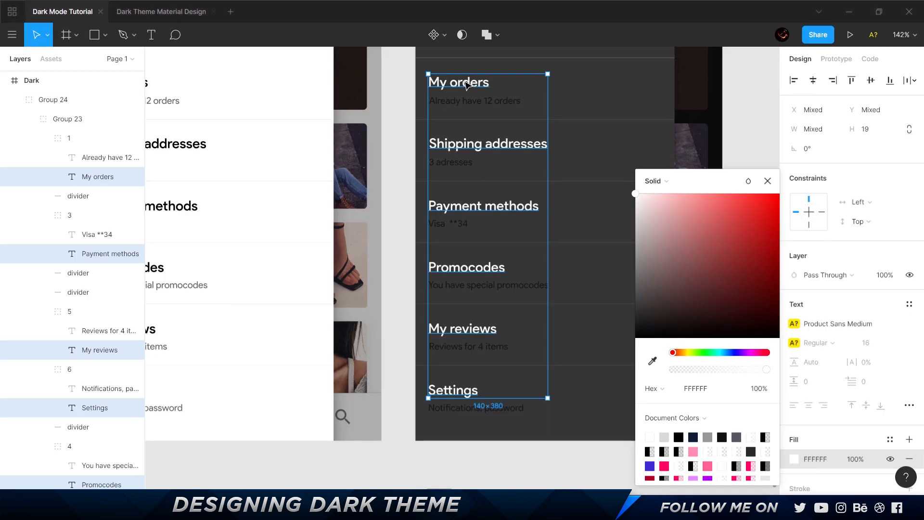
key("alt+Tab")
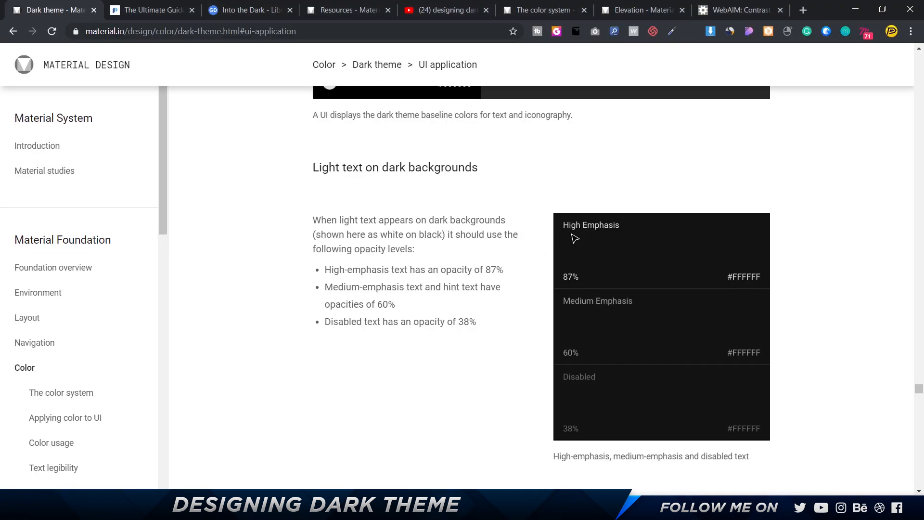
key("alt+Tab")
left_click(760, 389)
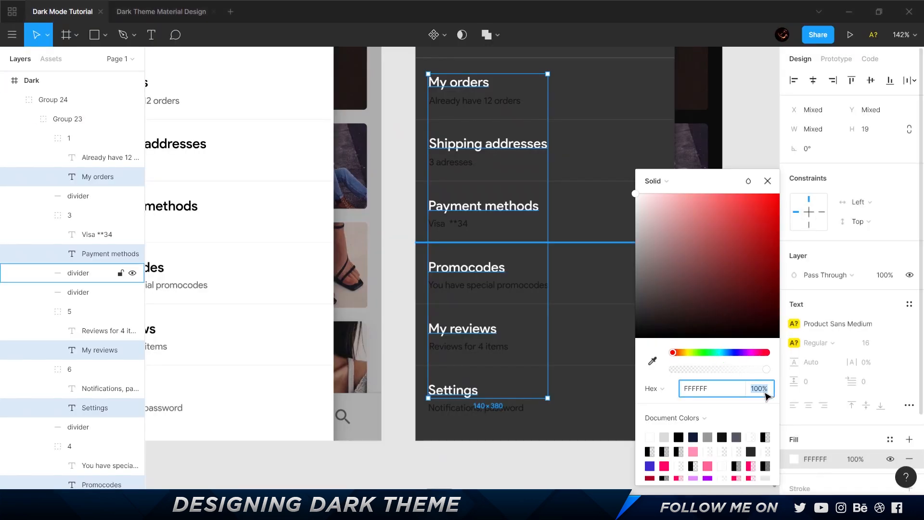
type("97")
key("Return")
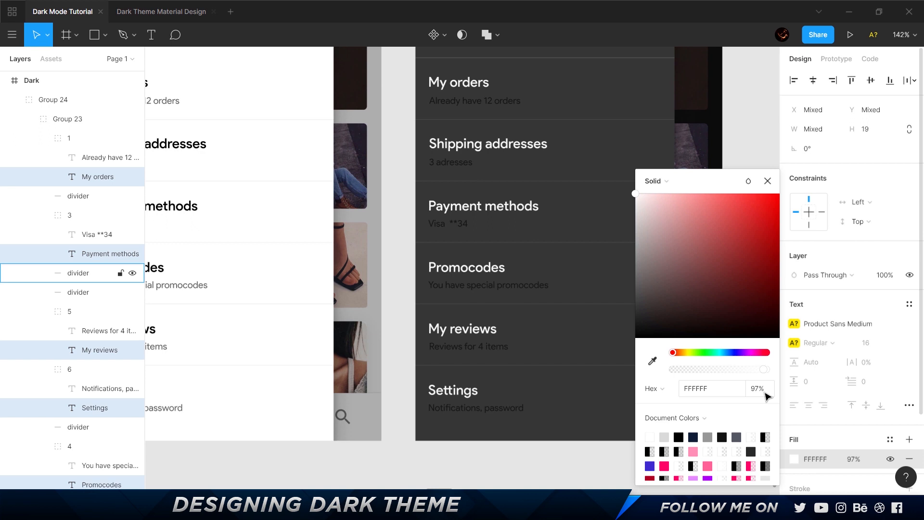
left_click(765, 392)
type("87")
key("Return")
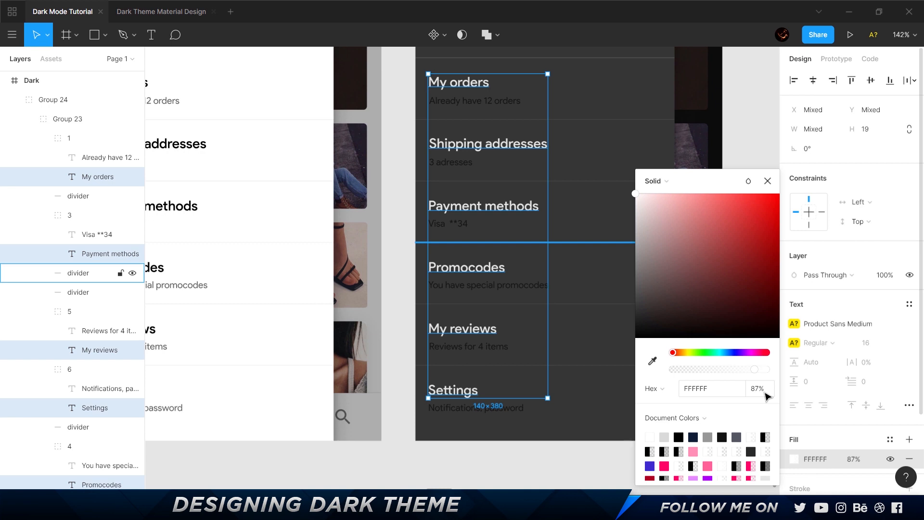
Set the fill of the six subtitles under the drawer items to FFFFFF, keeping the 60% layer opacity.
left_click(484, 110, "ctrl")
left_click(469, 102, "ctrl")
left_click(443, 165, "ctrl+shift")
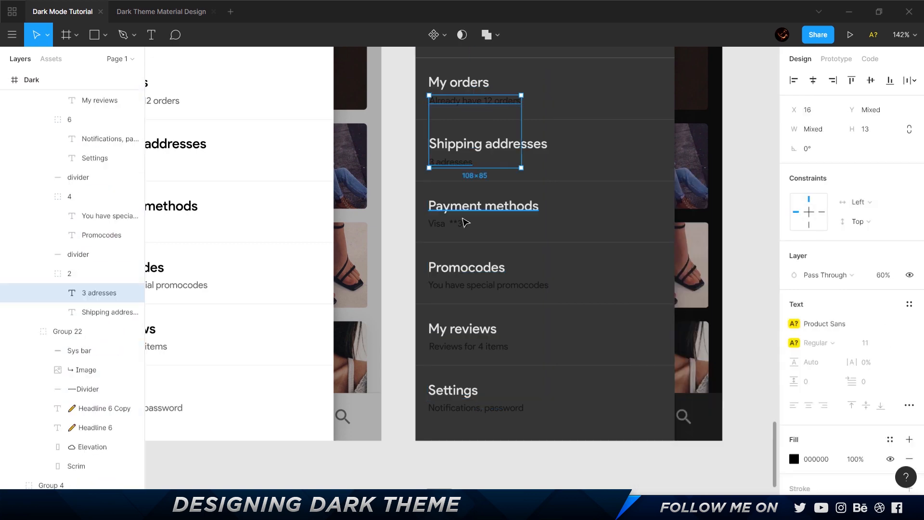
left_click(460, 223, "ctrl+shift")
left_click(483, 287, "ctrl+shift")
left_click(469, 347, "ctrl+shift")
left_click(493, 407, "ctrl+shift")
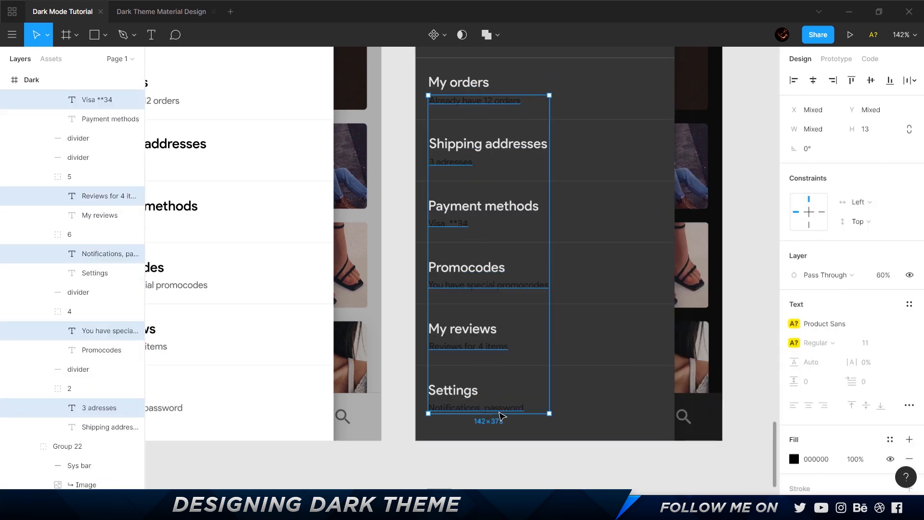
key("alt+Tab")
key("alt+Tab")
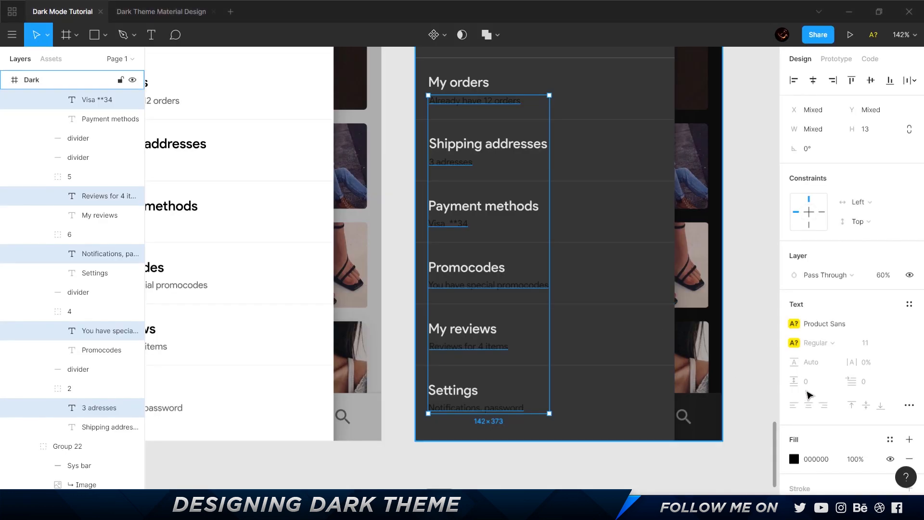
left_click(794, 459)
left_click_drag(678, 206, 546, 109)
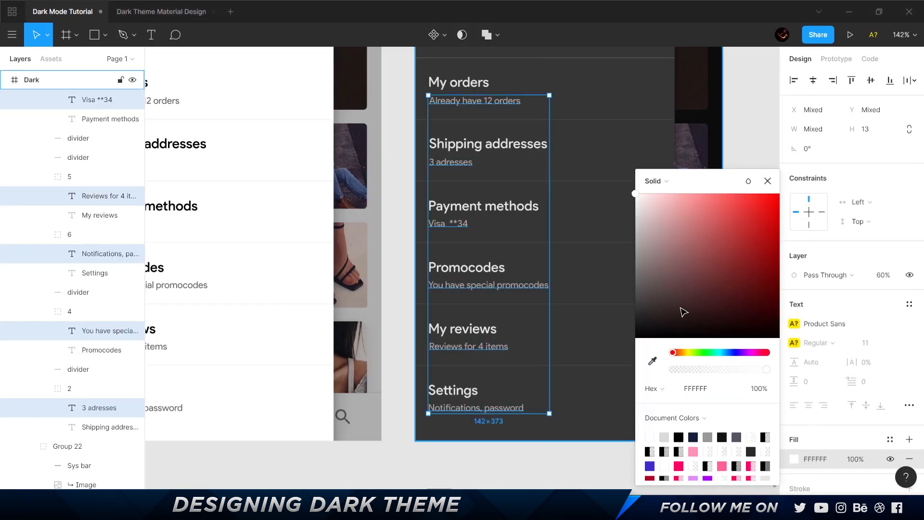
left_click(885, 277)
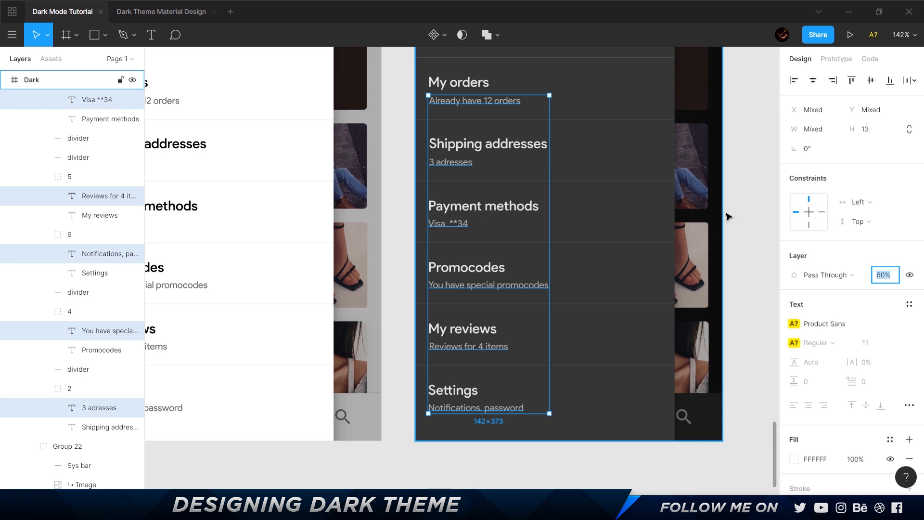
left_click(755, 200)
scroll(755, 200, "up", 5)
scroll(755, 200, "down", 3)
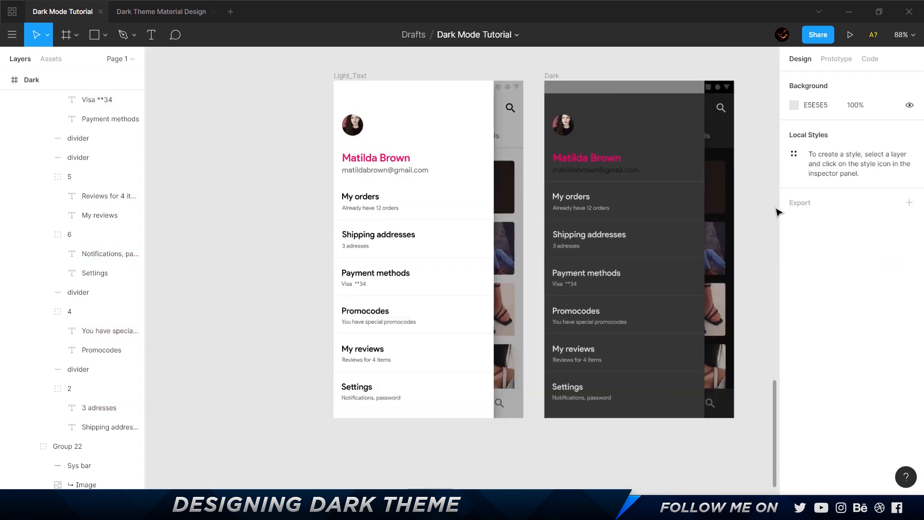
Set the fill of the e-mail text in the Dark frame's drawer header to FFFFFF.
scroll(689, 182, "up", 5)
left_click(533, 166)
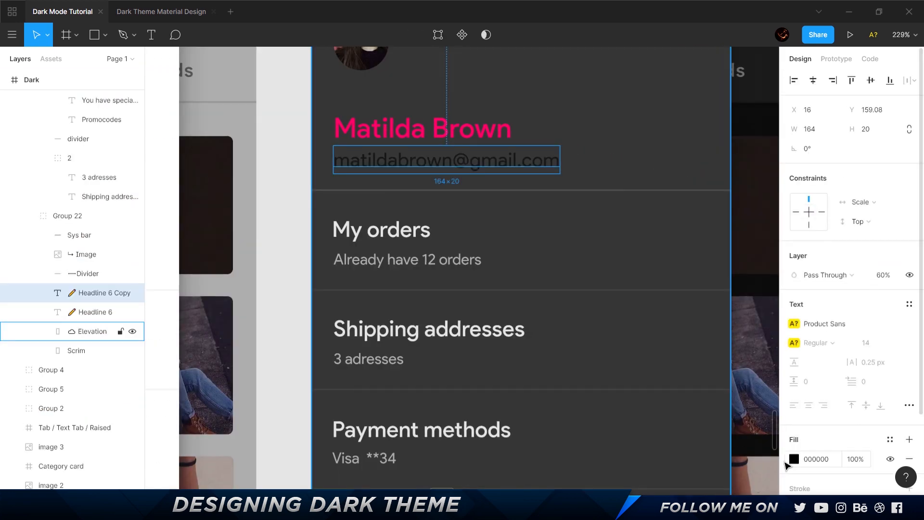
left_click(795, 459)
type("FFFFFF")
key("Return")
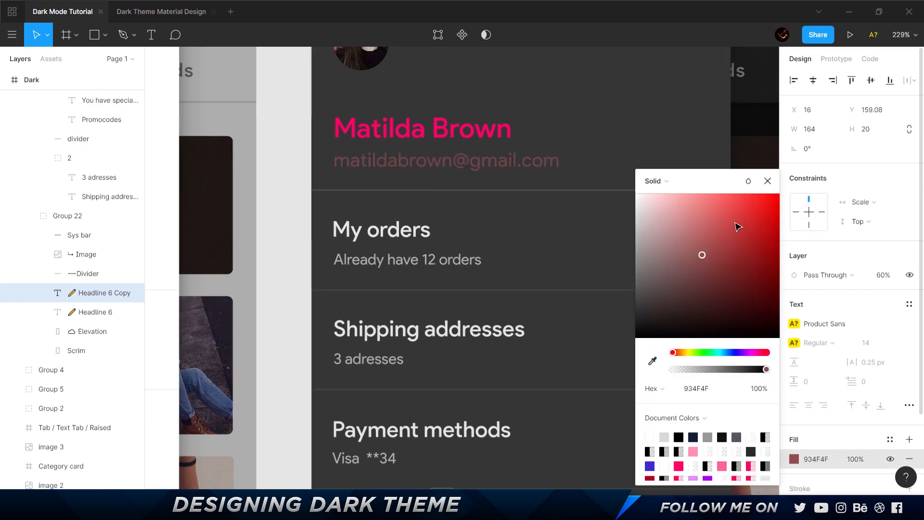
left_click(284, 200)
scroll(283, 200, "down", 5)
scroll(310, 161, "up", 5)
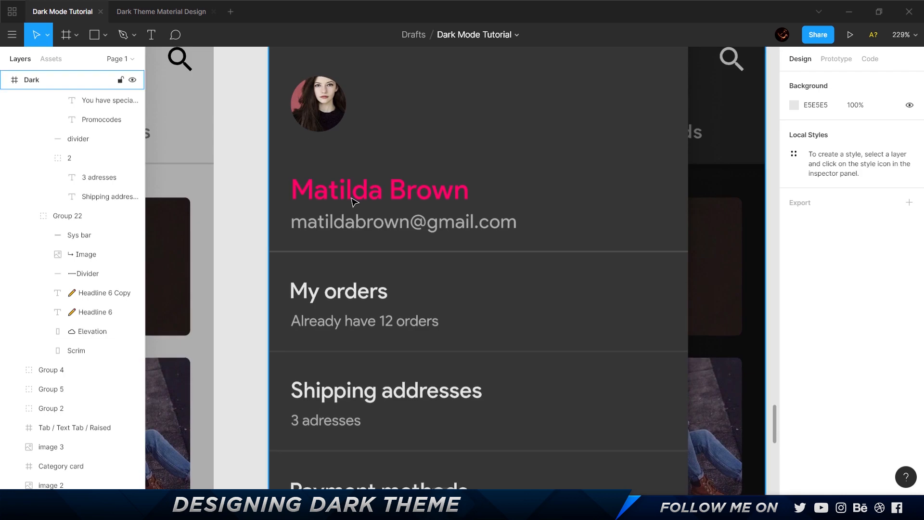
Recolor the profile name in the Dark drawer header to FF90B5, sampled from the pale pink swatch beside the Categories screens.
left_click(368, 197)
scroll(367, 196, "down", 10)
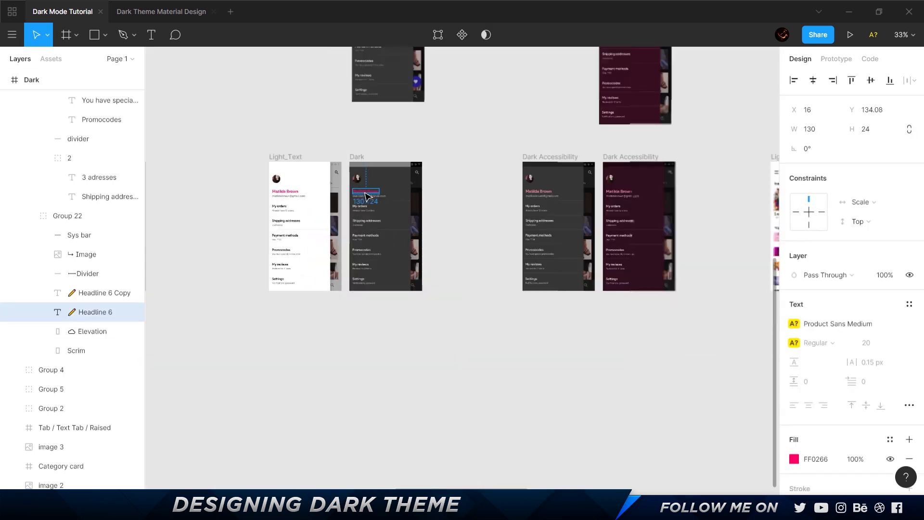
scroll(458, 206, "right", 5)
scroll(360, 210, "left", 5)
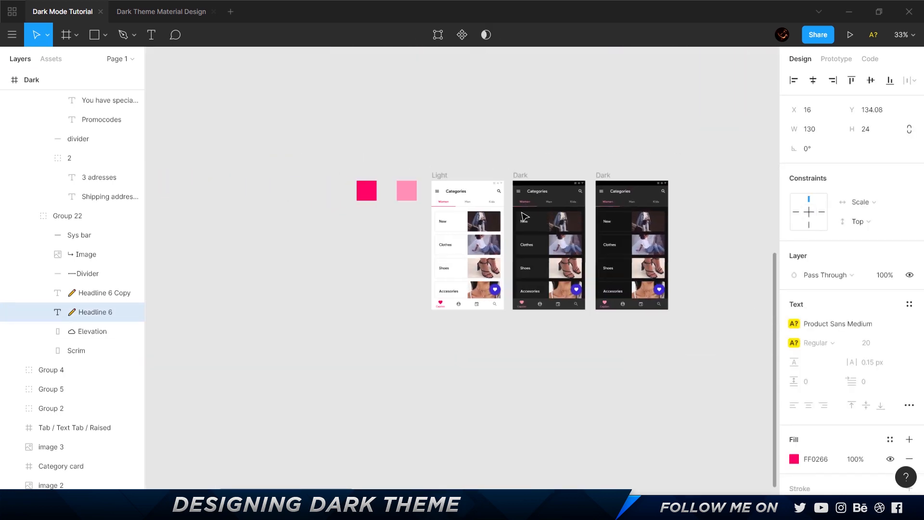
key("i")
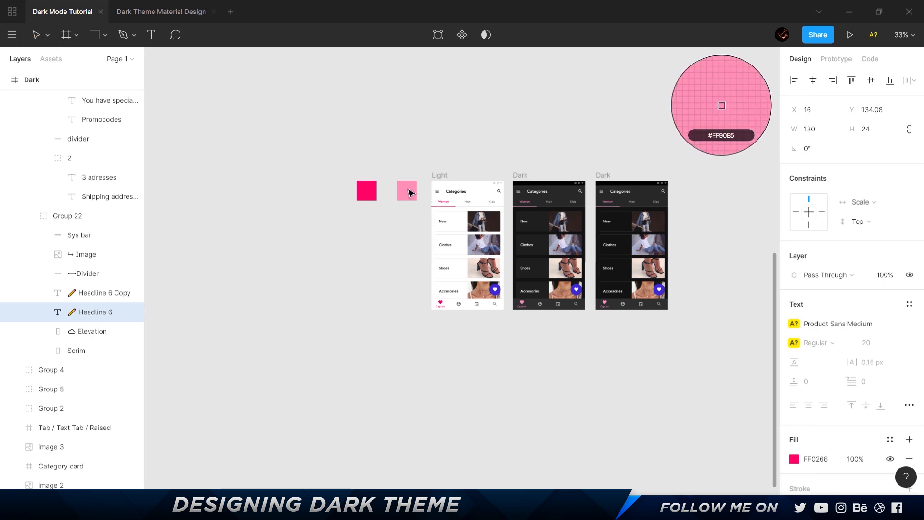
left_click(408, 192)
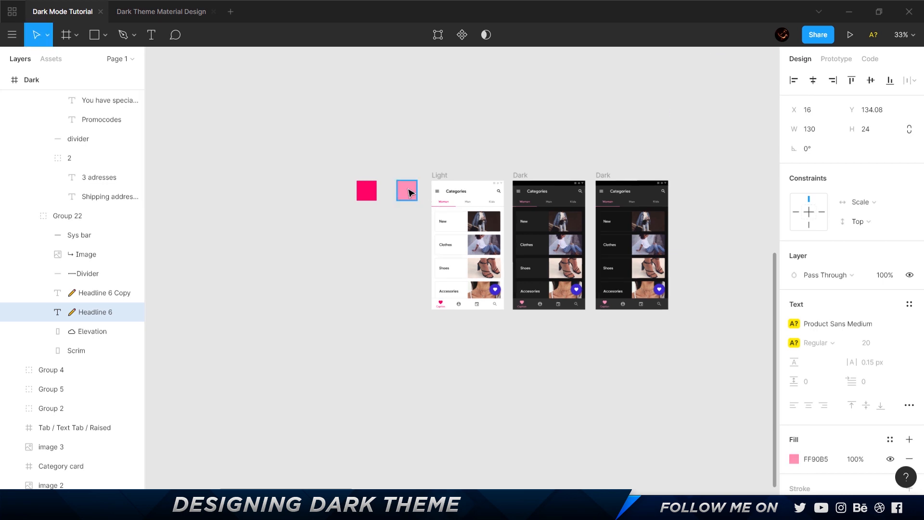
key("i")
left_click(409, 193)
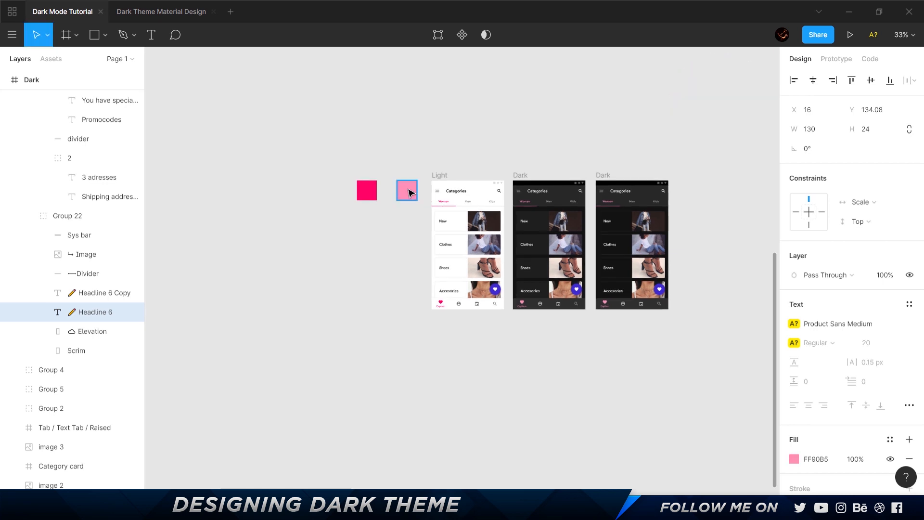
left_click_drag(681, 133, 269, 139)
scroll(316, 138, "right", 6)
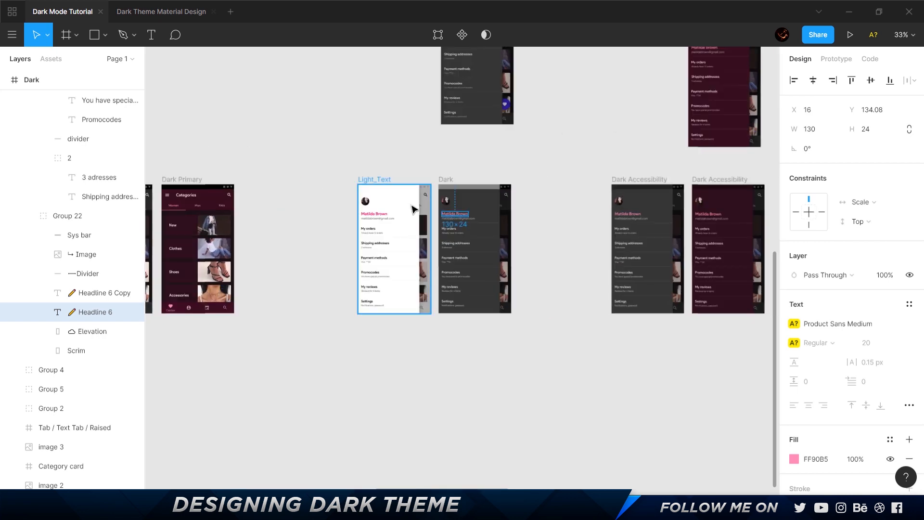
scroll(418, 209, "up", 5)
left_click(568, 127)
scroll(508, 93, "right", 3)
scroll(507, 93, "down", 1)
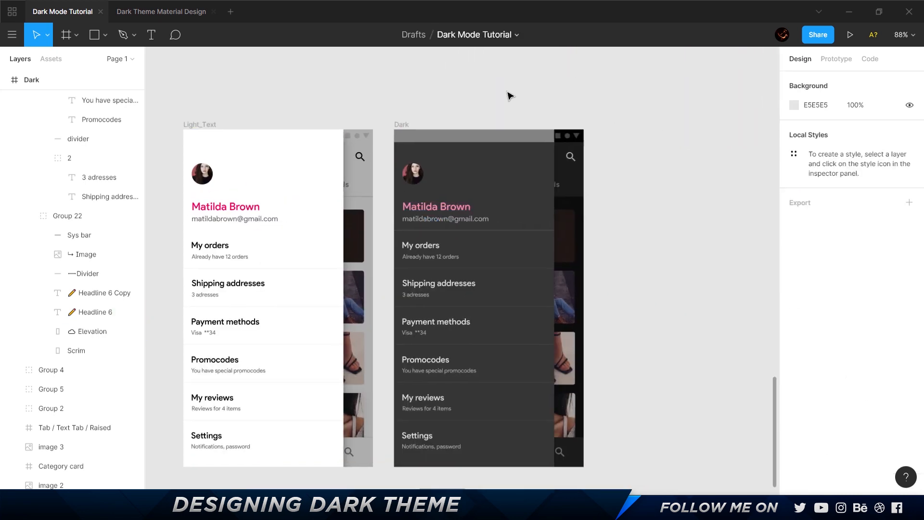
In the browser, review Material's dark theme section on elevation overlays and play the animation comparing light and dark surface elevation.
scroll(518, 85, "down", 5)
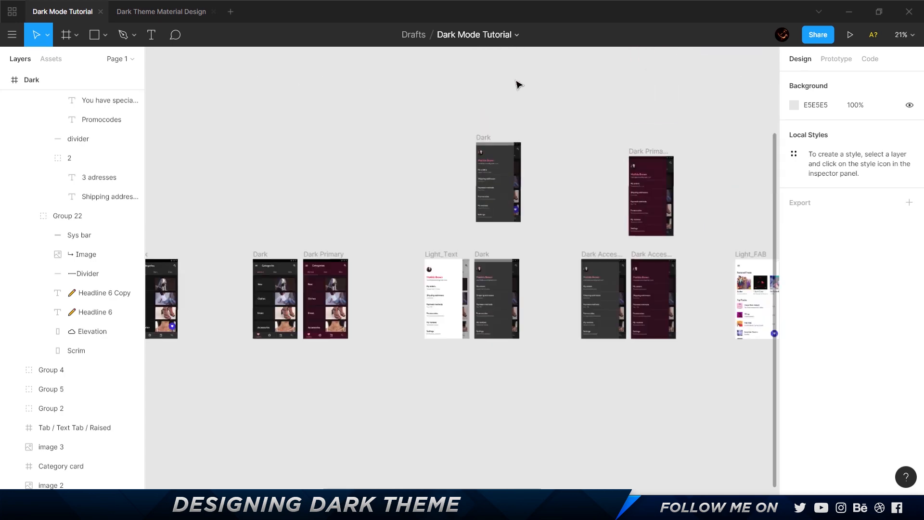
scroll(520, 245, "up", 4)
scroll(520, 245, "down", 2)
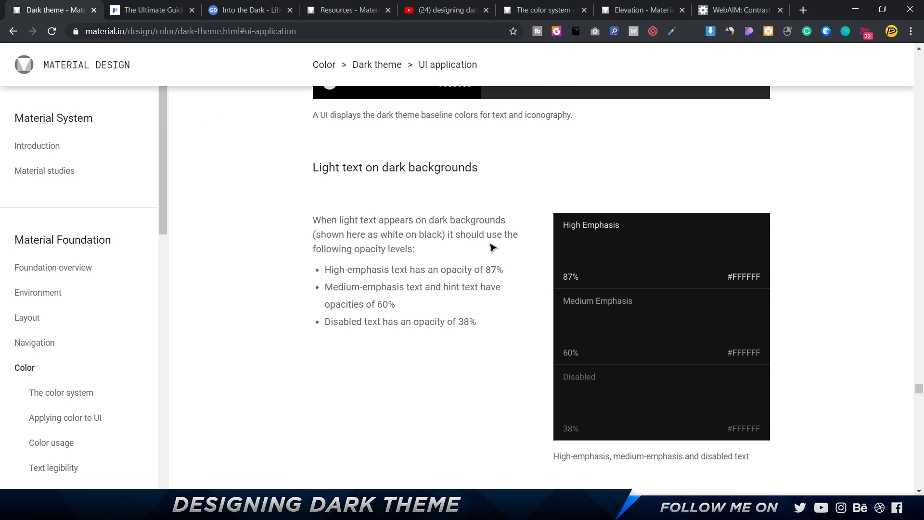
scroll(492, 247, "up", 20)
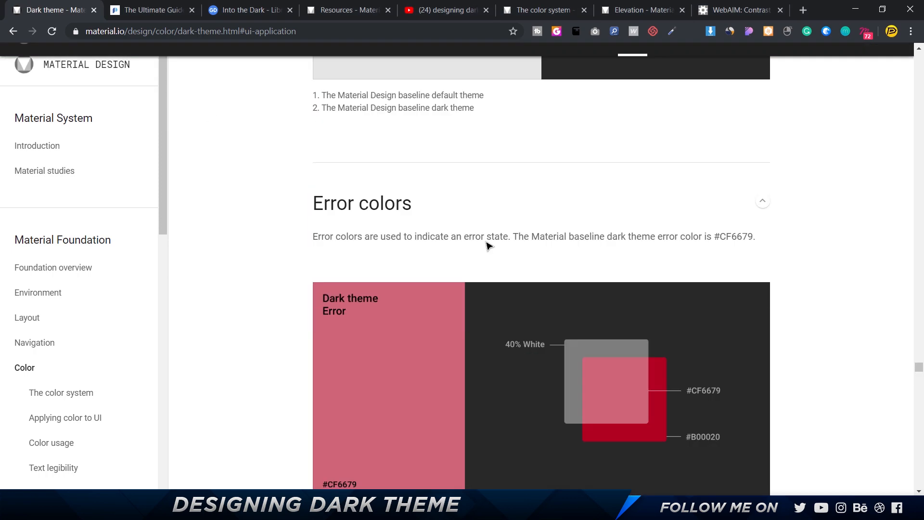
scroll(411, 236, "down", 2)
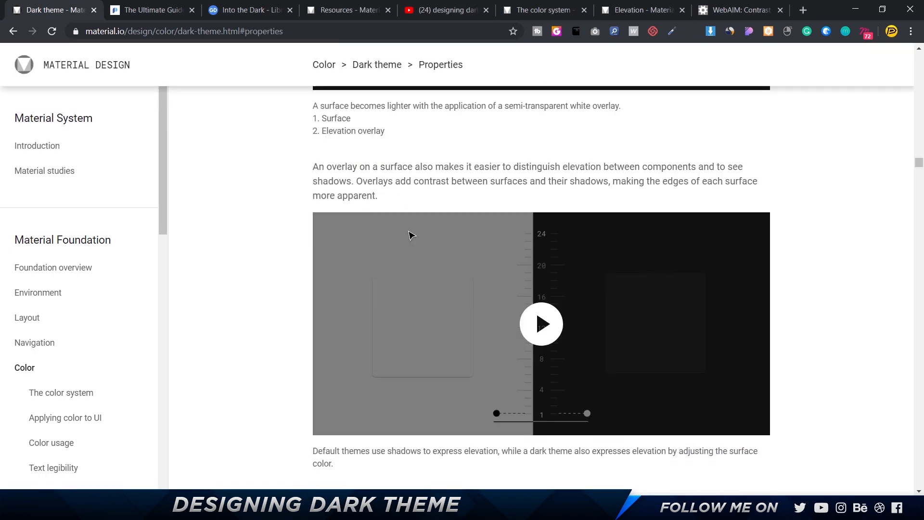
left_click(559, 267)
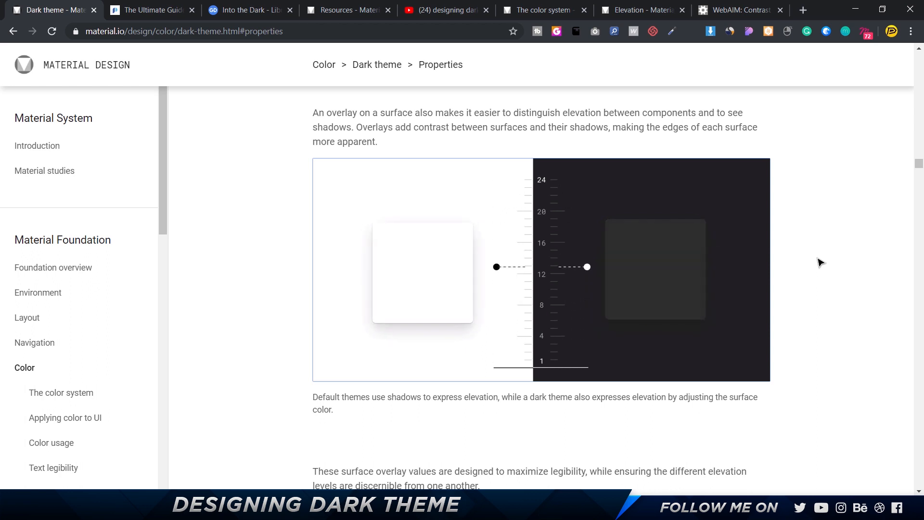
Back in Figma, inspect the fills of the app bar surface and the tab bar in the first Dark Categories screen.
key("alt+Tab")
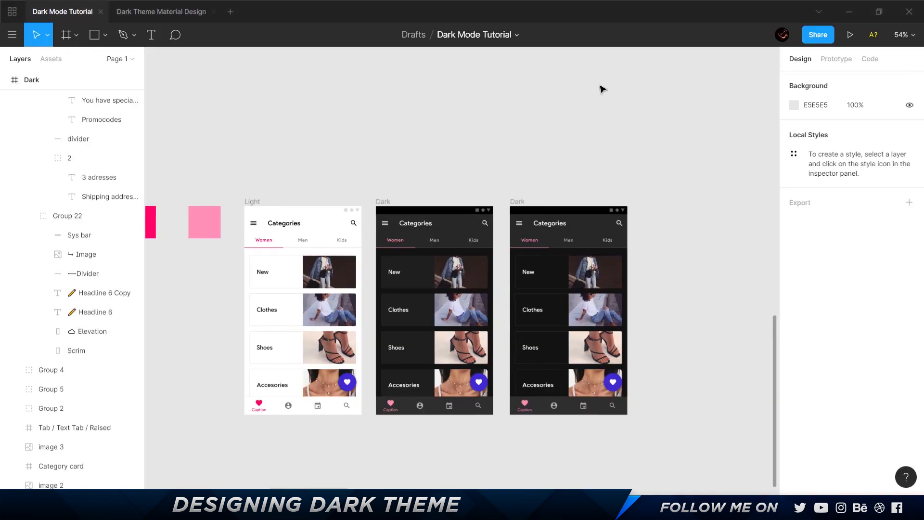
scroll(397, 246, "up", 5)
left_click(548, 243)
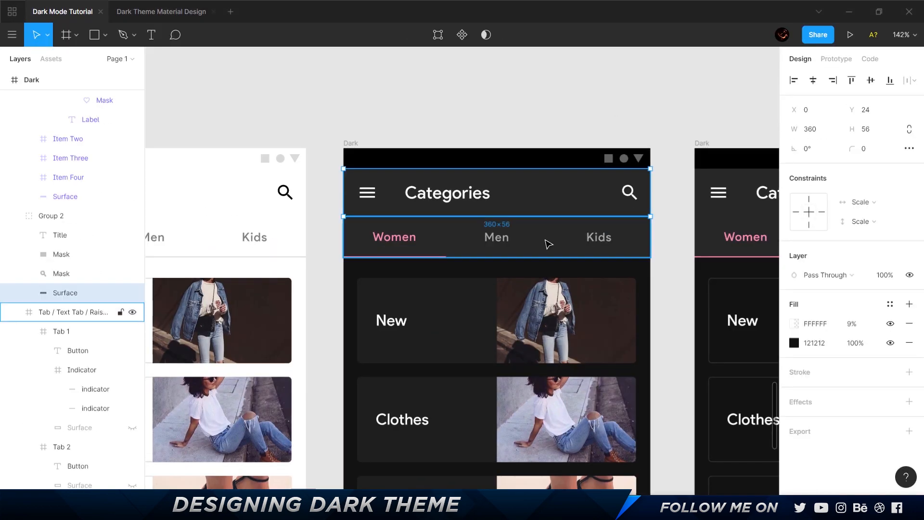
key("Escape")
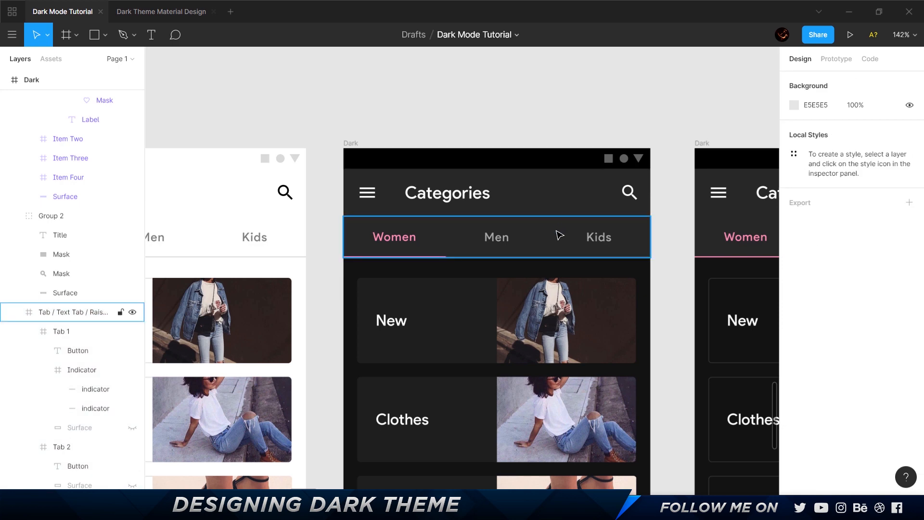
left_click(575, 245)
scroll(854, 394, "down", 3)
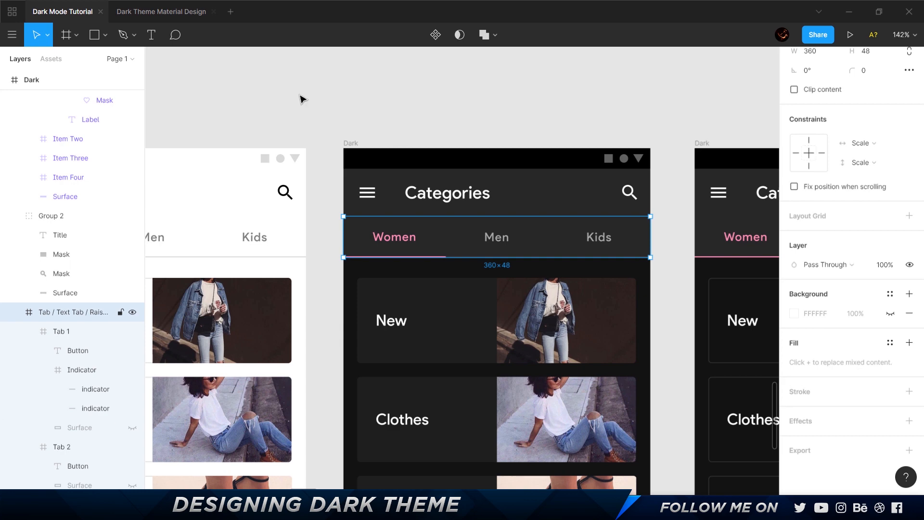
In the Dark Theme Material Design file, open the Material Theme page and look up the 04 dp row in the Elevation frame.
left_click(162, 12)
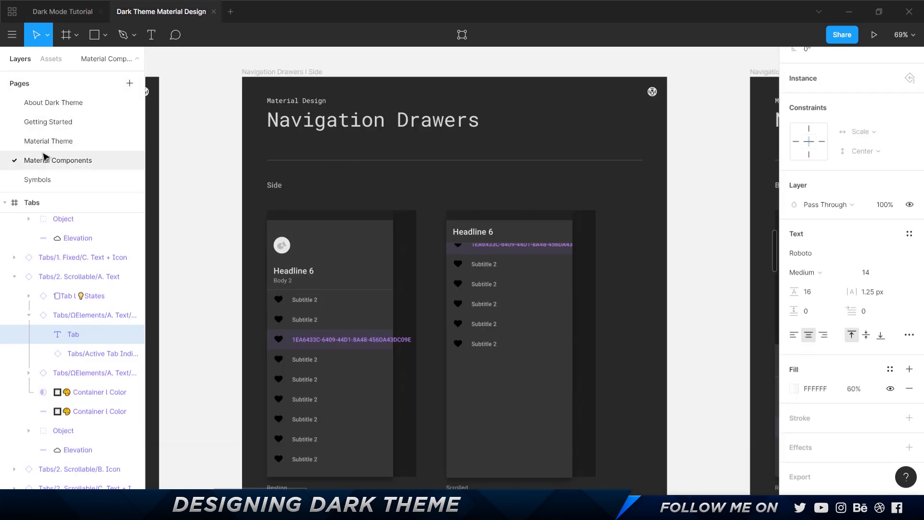
left_click(135, 137)
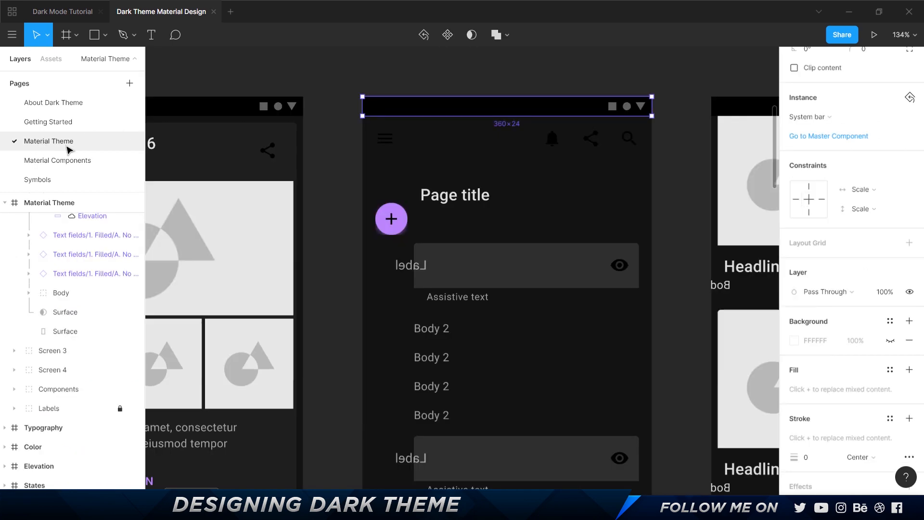
scroll(481, 285, "down", 5)
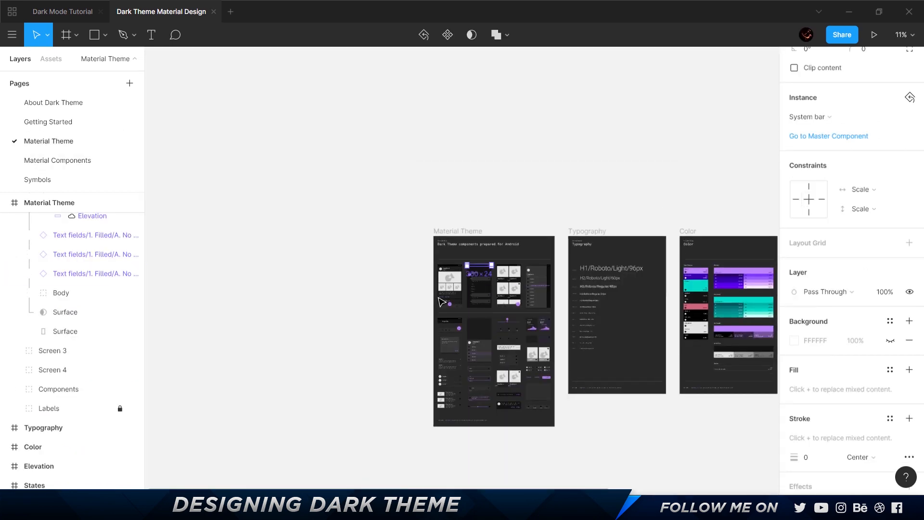
scroll(358, 289, "right", 10)
scroll(446, 297, "up", 5)
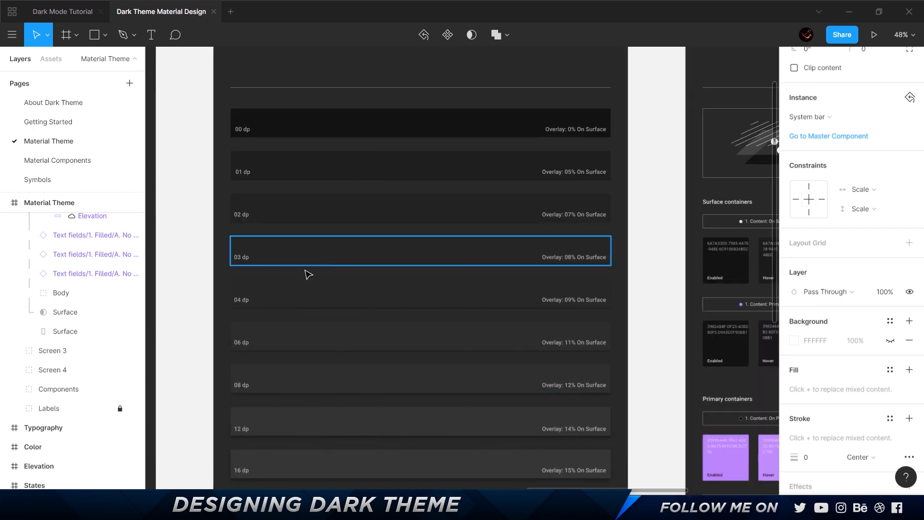
left_click(291, 306)
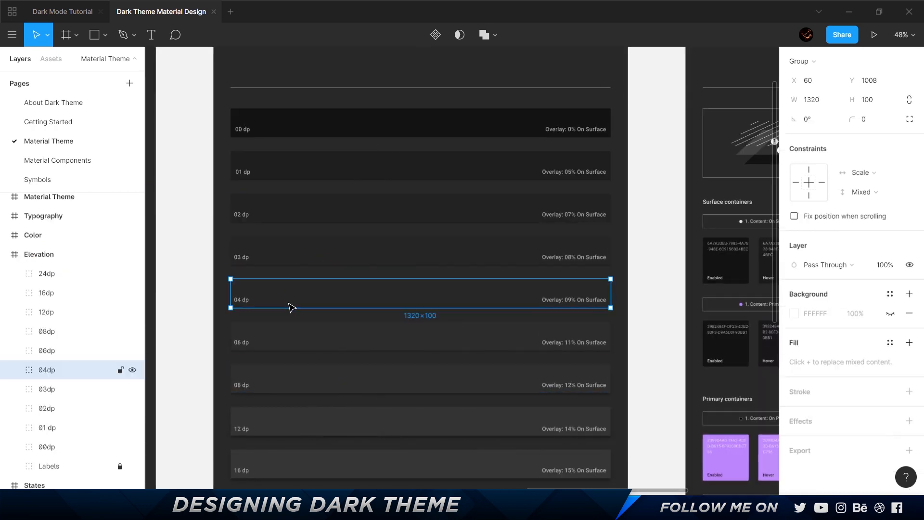
Copy the three drop shadows from the 04 dp row's rectangle and paste them onto the tab bar in the first Dark Categories screen.
double_click(364, 299)
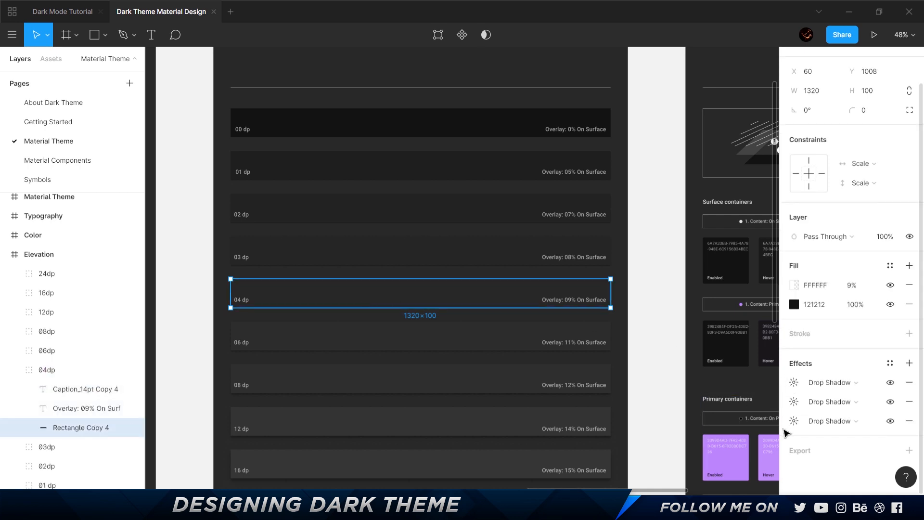
left_click(784, 388)
left_click(784, 402, "shift")
left_click(783, 426, "shift")
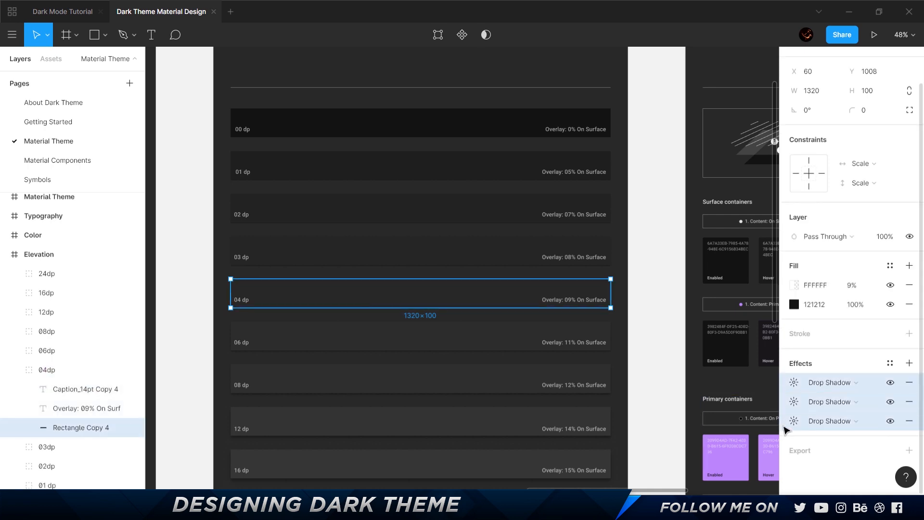
left_click(62, 11)
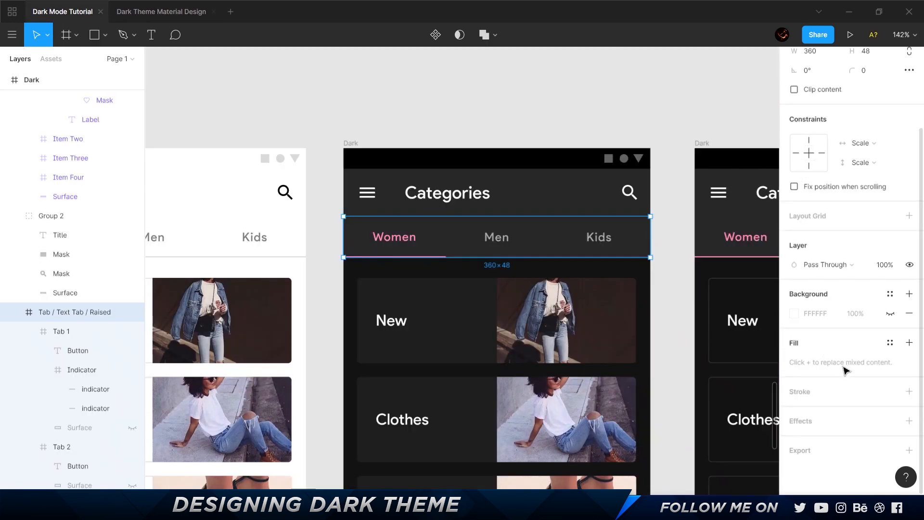
key("ctrl+v")
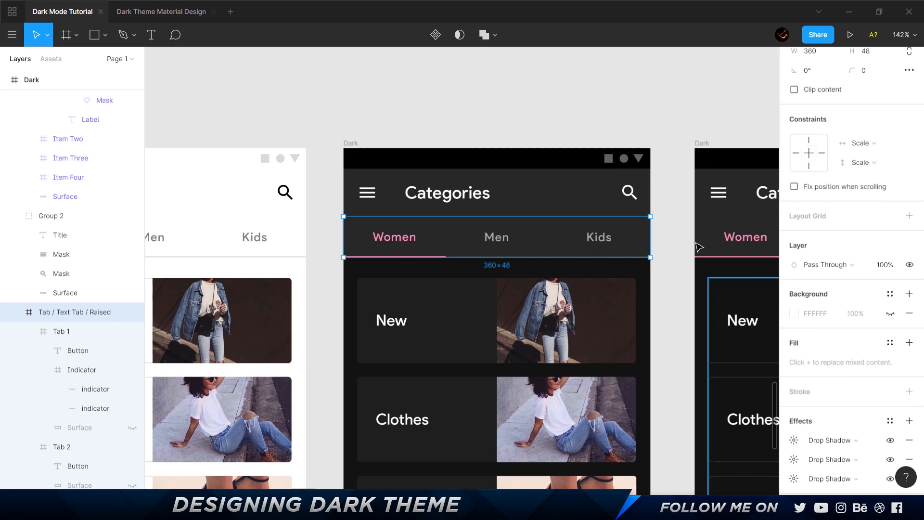
left_click(666, 257)
scroll(649, 260, "up", 5)
scroll(676, 320, "up", 3)
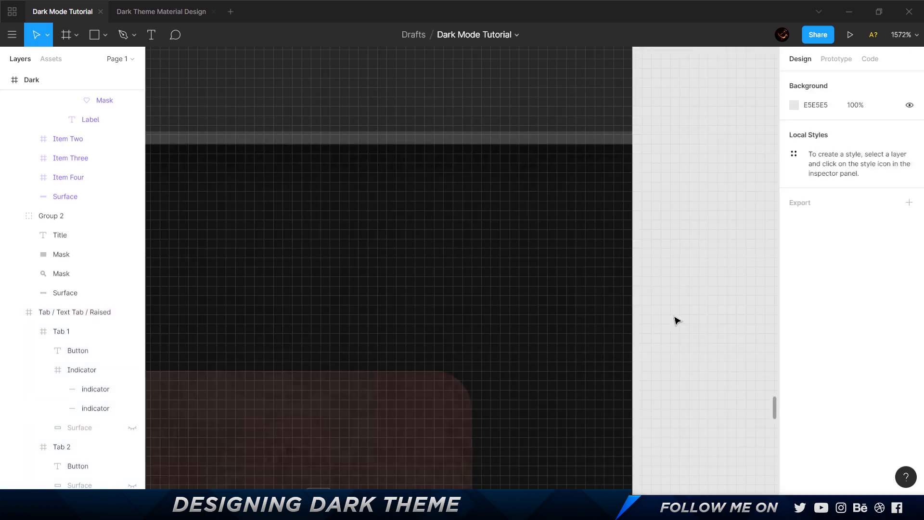
scroll(545, 222, "down", 4)
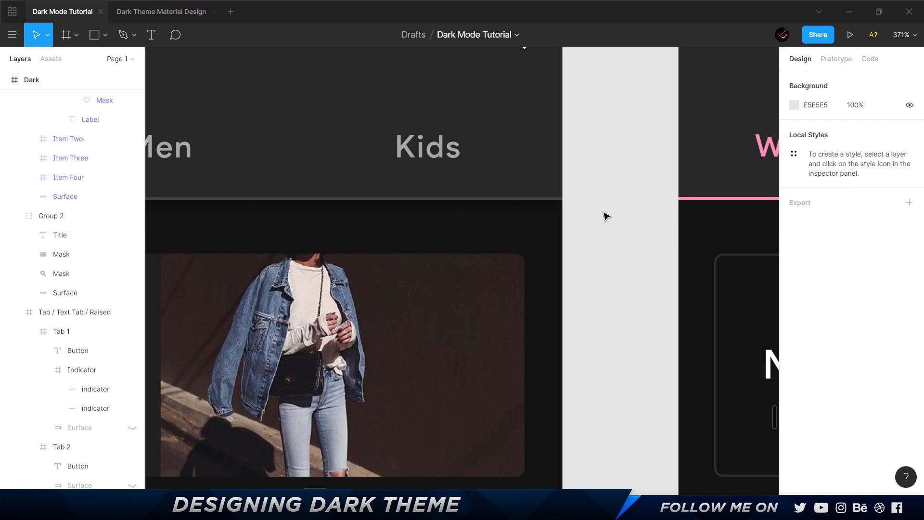
scroll(606, 216, "down", 4)
Replace the hidden shadows on the app bar surface of the second Dark Categories screen with the copied 04 dp drop shadows.
left_click(689, 200)
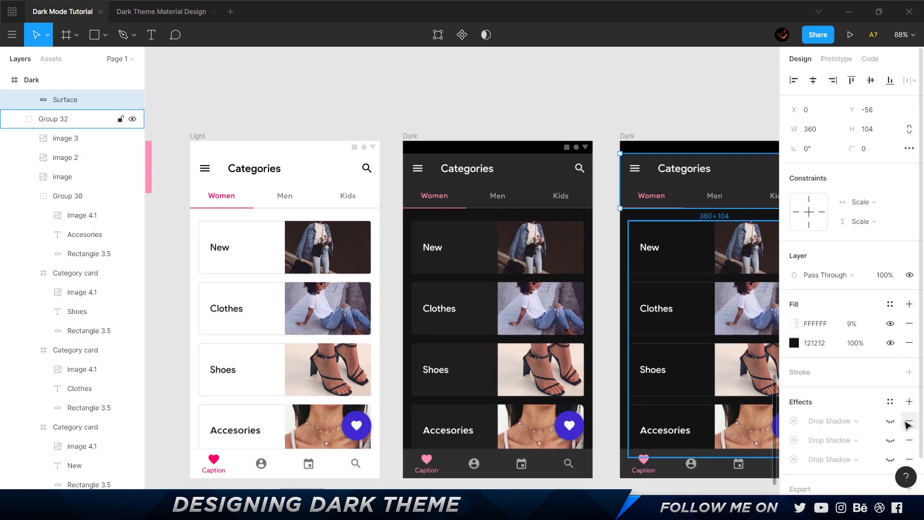
left_click(909, 460)
left_click(909, 440)
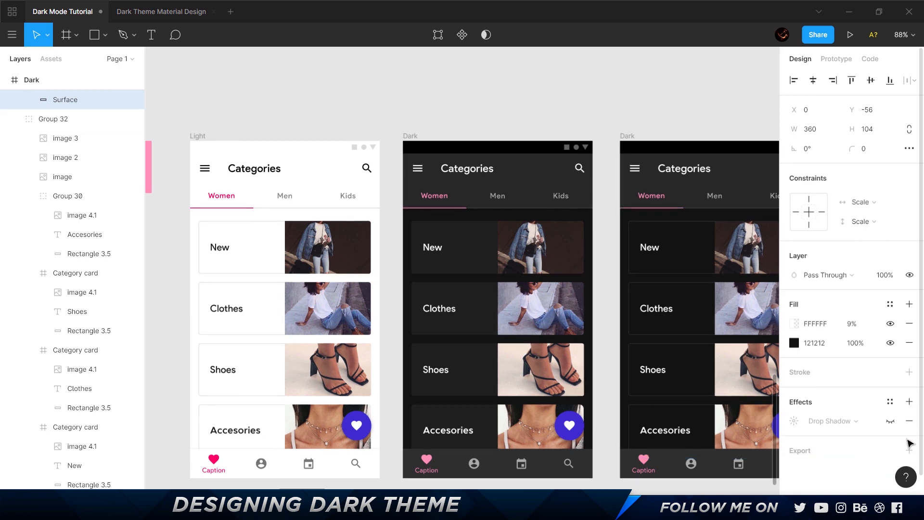
left_click(909, 422)
key("ctrl+z")
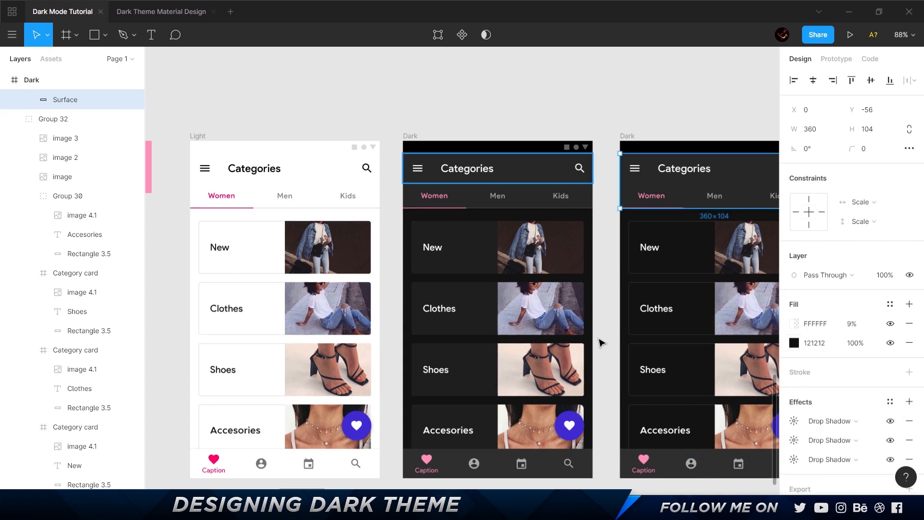
In the Dark Theme Material Design file, select the three drop shadows of the 08 dp row's rectangle and copy them.
scroll(601, 343, "down", 2)
left_click(145, 15)
scroll(430, 331, "down", 2)
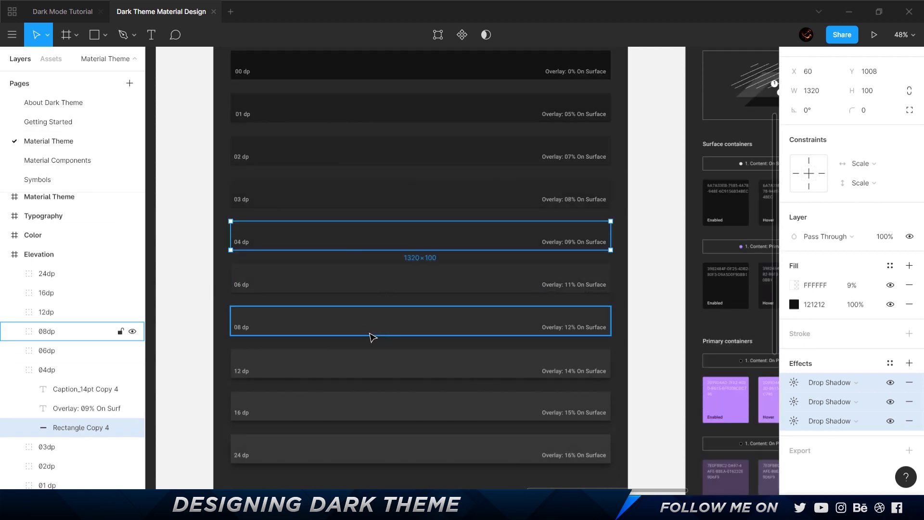
left_click(426, 323)
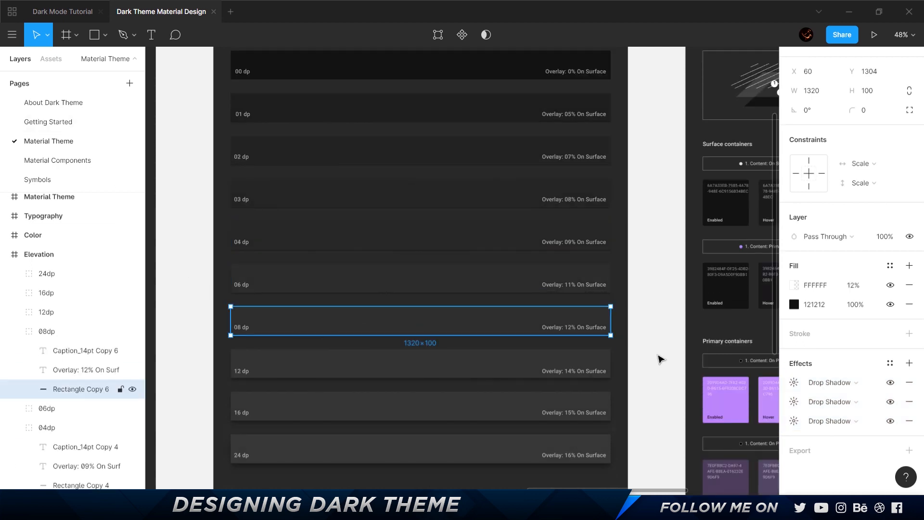
left_click(793, 382)
left_click(783, 404)
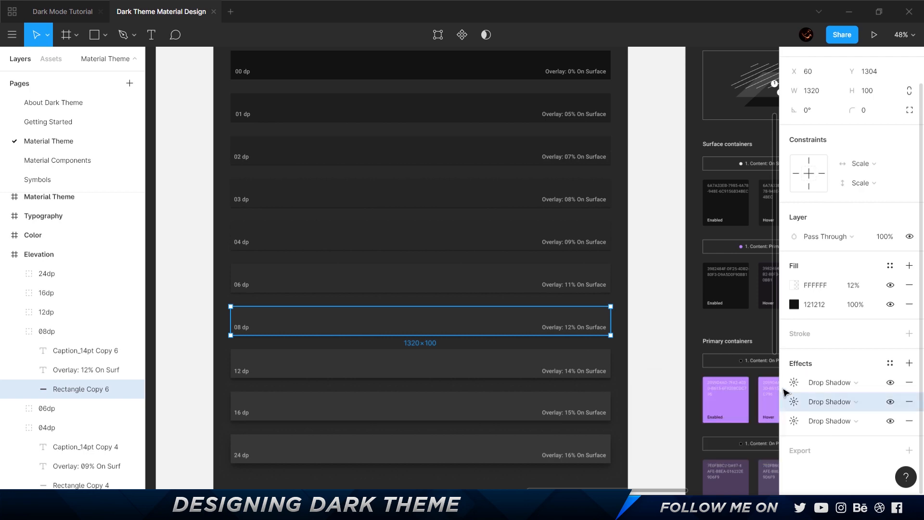
left_click(784, 386)
left_click(785, 414, "shift")
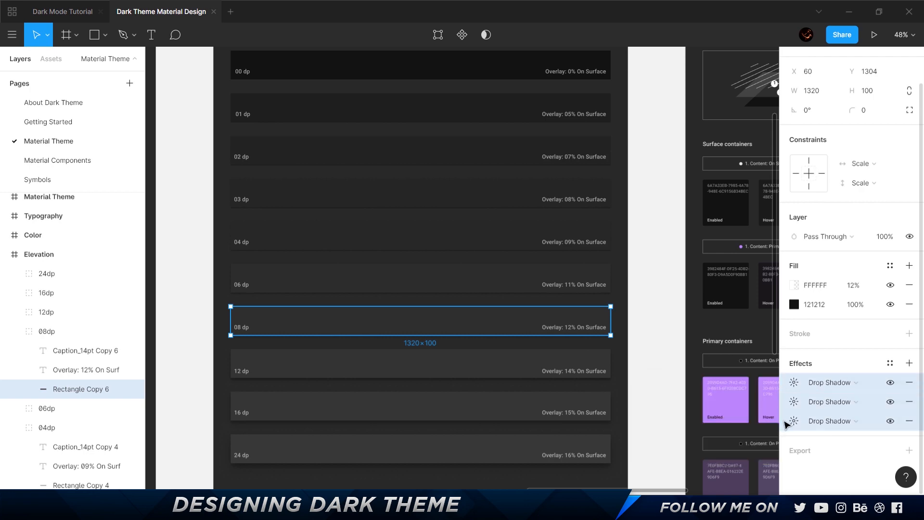
In the Dark Mode Tutorial file, replace the first Dark Categories screen's bottom navigation shadows with the copied 08 dp drop shadows.
left_click(67, 11)
left_click(477, 353)
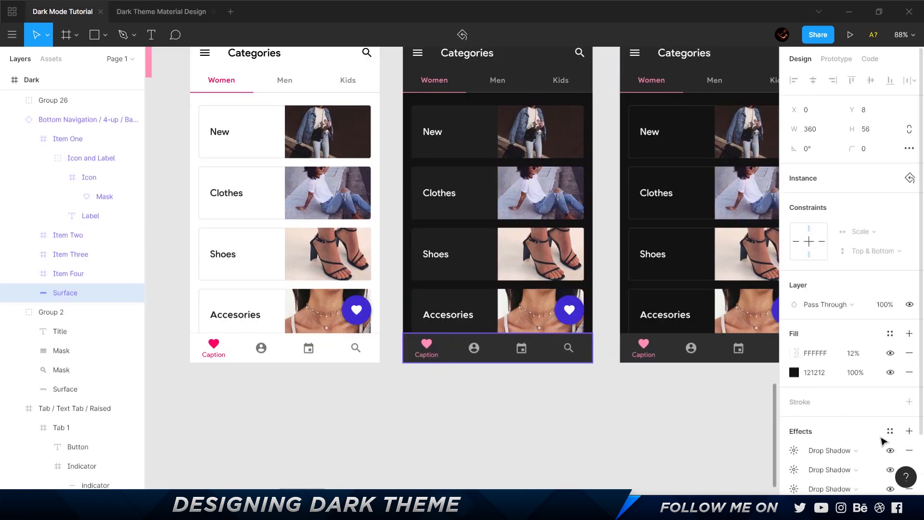
scroll(895, 423, "down", 3)
left_click(910, 389)
left_click(909, 403)
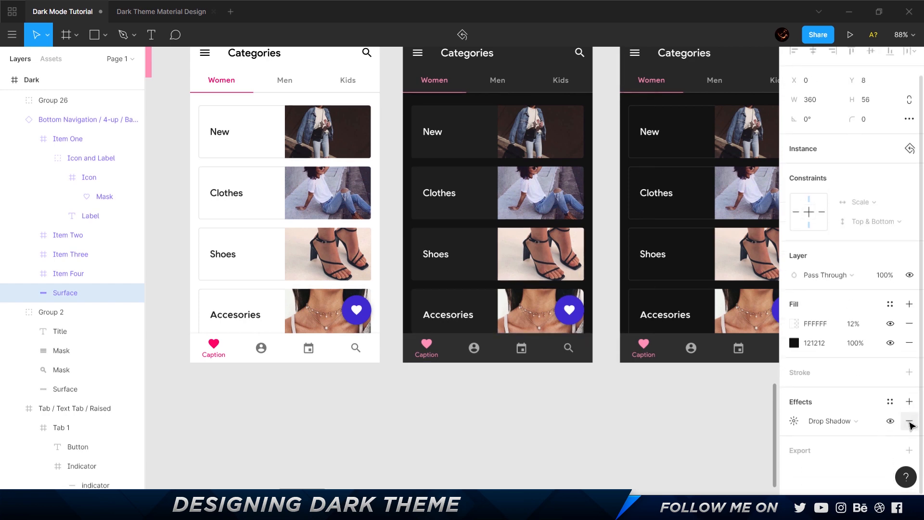
left_click(909, 422)
key("ctrl+z")
key("ctrl+z")
key("ctrl+z")
Replace the drop shadows on the second Dark Categories screen's bottom navigation surface with the copied 08 dp ones.
left_click(667, 350, "ctrl")
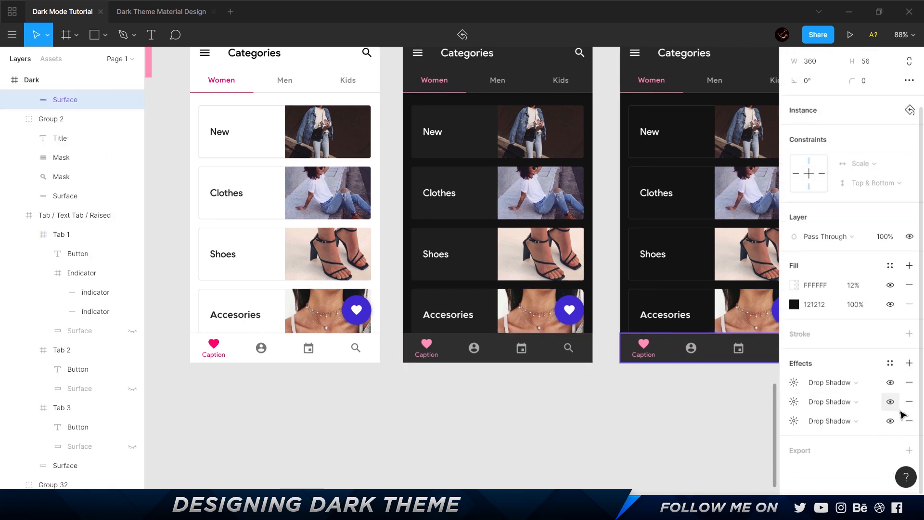
left_click(910, 388)
key("ctrl+z")
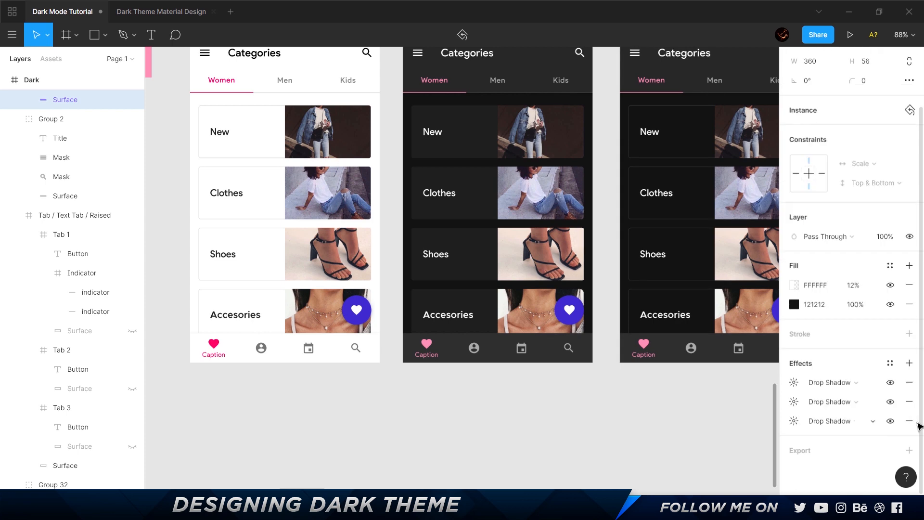
Inspect the fills and drop shadows of the Elevation layer behind the drawer in the Dark screen.
scroll(706, 413, "down", 5)
left_click_drag(736, 236, 232, 225)
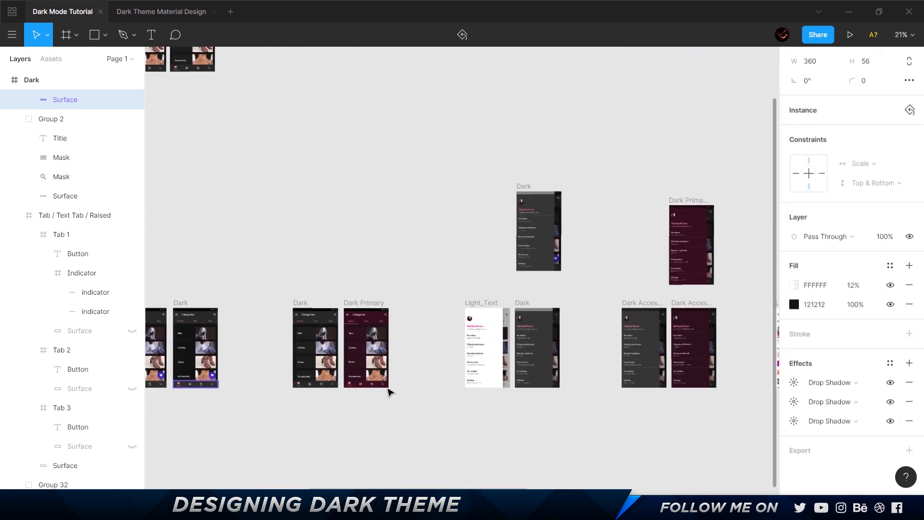
scroll(506, 349, "up", 2)
left_click_drag(601, 306, 375, 270)
scroll(375, 271, "up", 2)
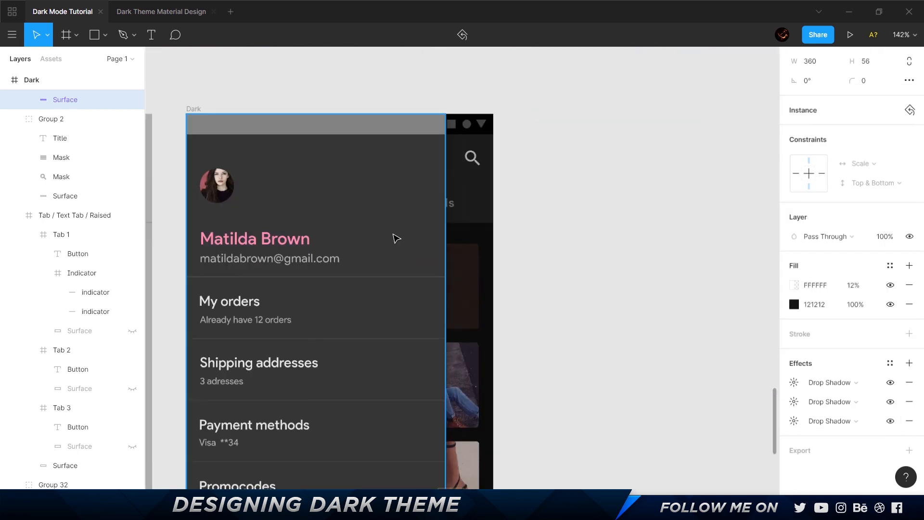
left_click(393, 234, "ctrl")
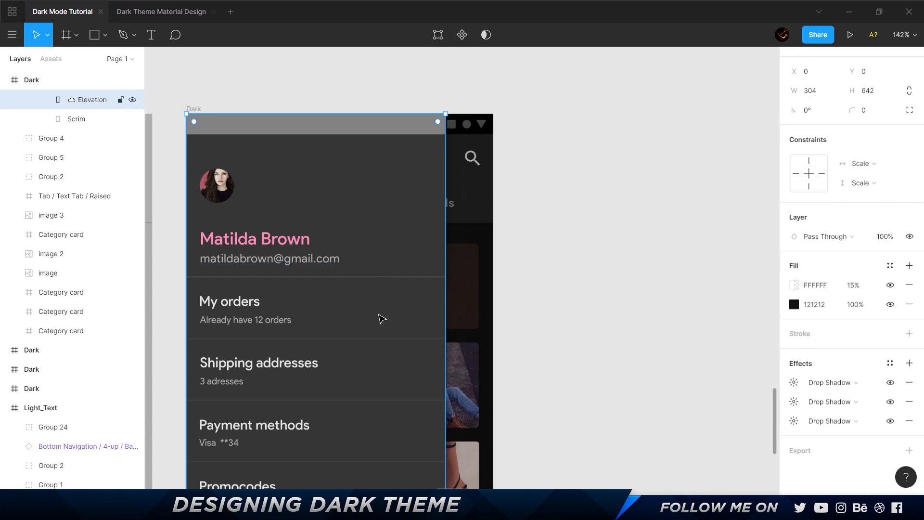
Delete the Dark Primary Accessibility frame above the two Dark Accessibility drawer screens.
left_click(502, 230)
scroll(501, 230, "down", 2)
left_click_drag(635, 138, 265, 140)
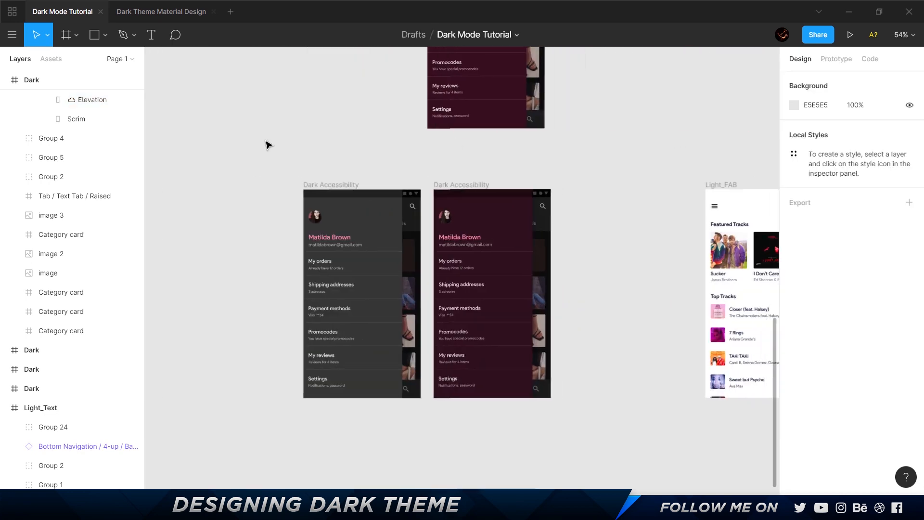
scroll(292, 299, "up", 5)
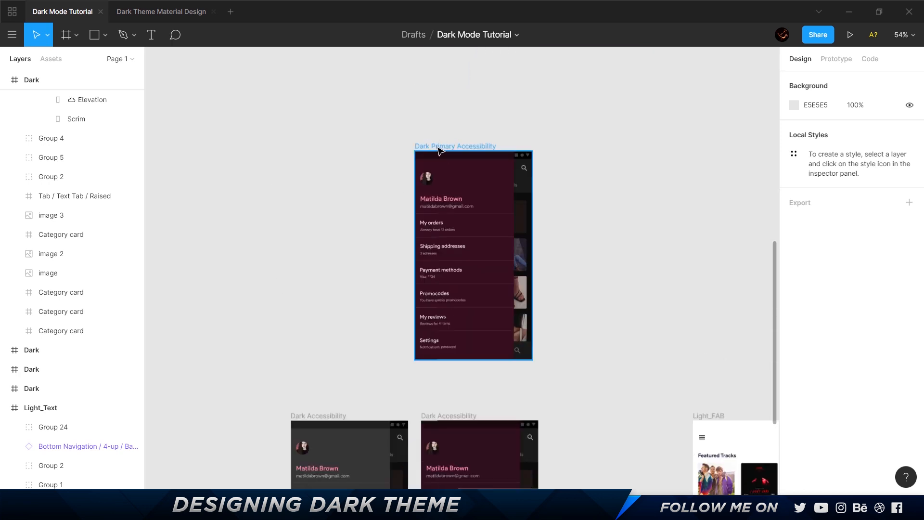
left_click(438, 148)
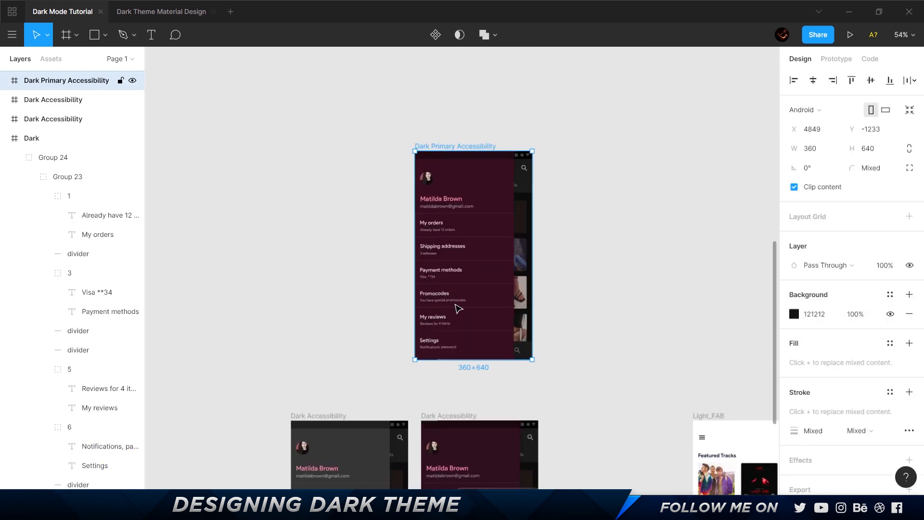
key("Delete")
Compare the Dark and Dark Primary Categories screens with the grey and maroon Dark Accessibility drawer screens.
scroll(449, 150, "down", 4)
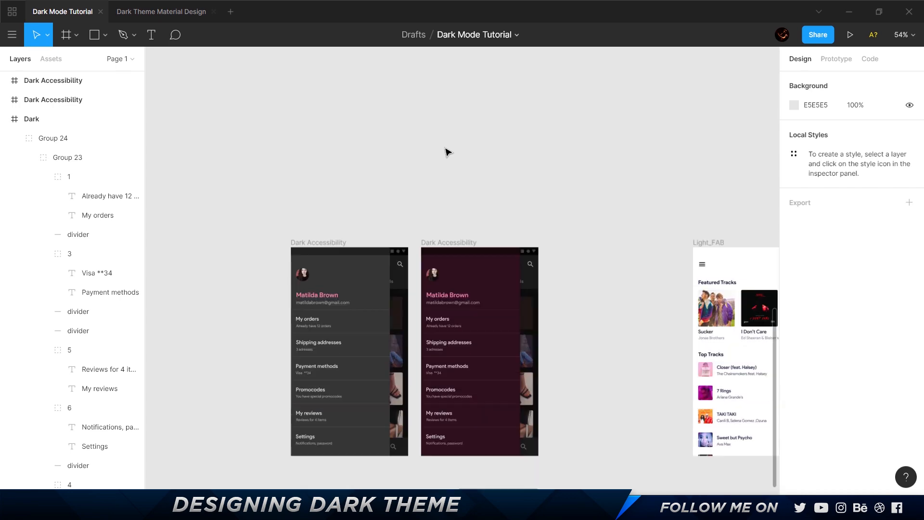
scroll(400, 161, "down", 7)
scroll(424, 166, "left", 6)
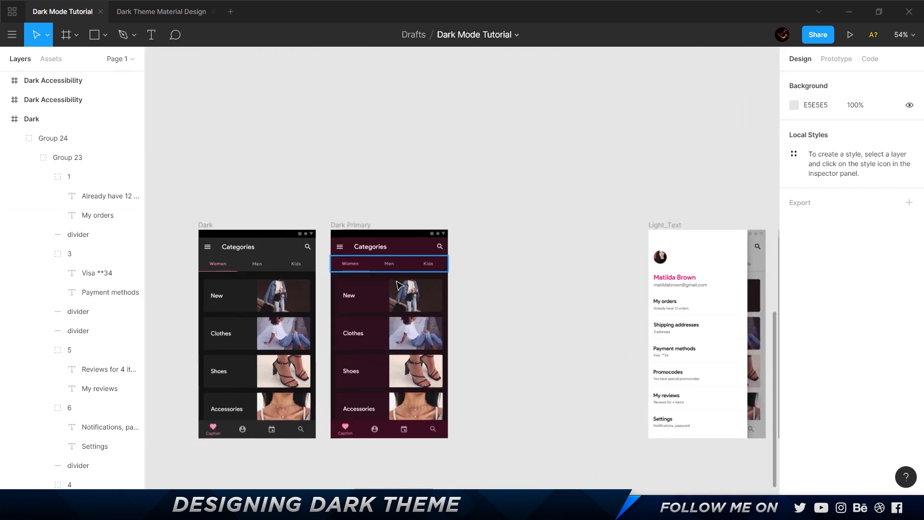
scroll(293, 189, "right", 10)
scroll(511, 334, "right", 6)
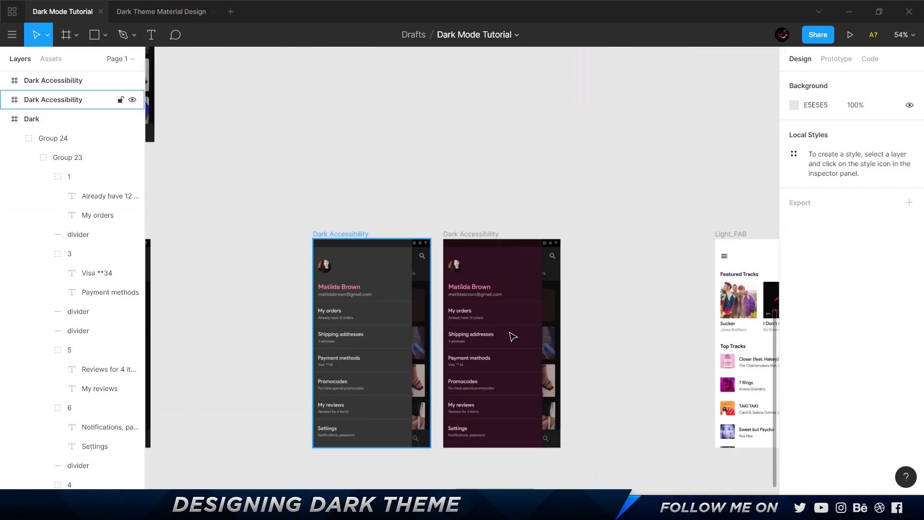
scroll(546, 345, "up", 5)
scroll(532, 280, "down", 3)
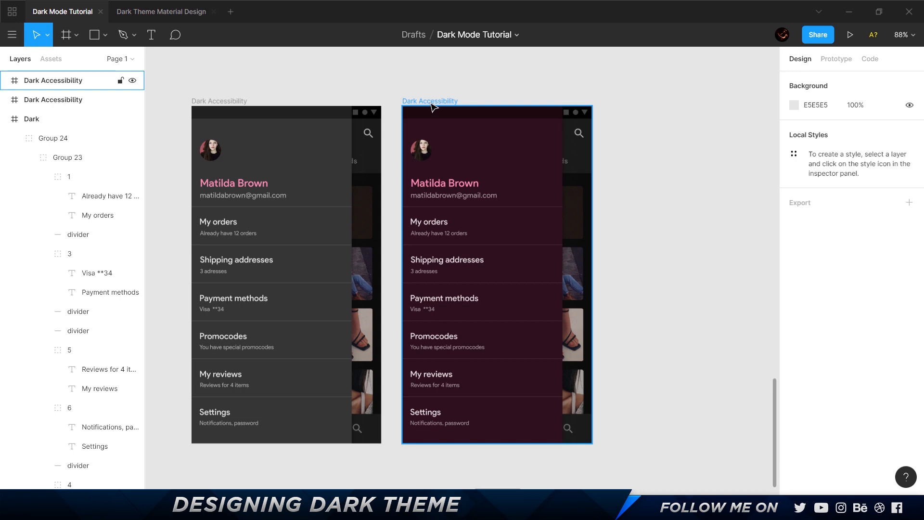
In the browser, search Material's dark theme page for "access" and read the Desaturation property's contrast requirement.
key("alt+Tab")
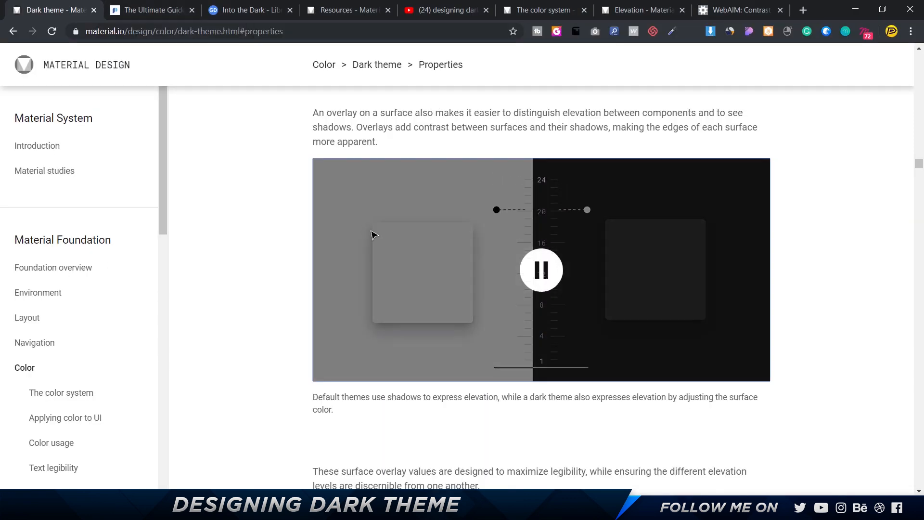
scroll(409, 231, "down", 20)
key("ctrl+f")
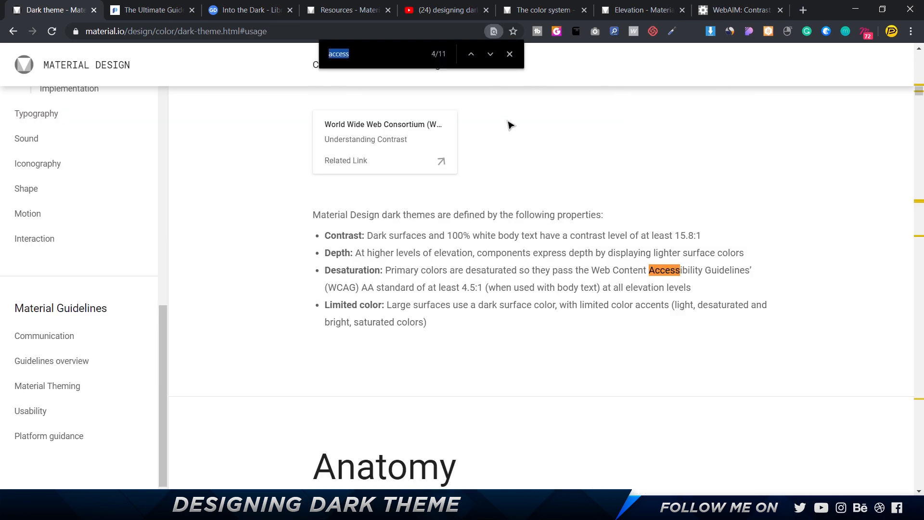
left_click(510, 54)
left_click(538, 290)
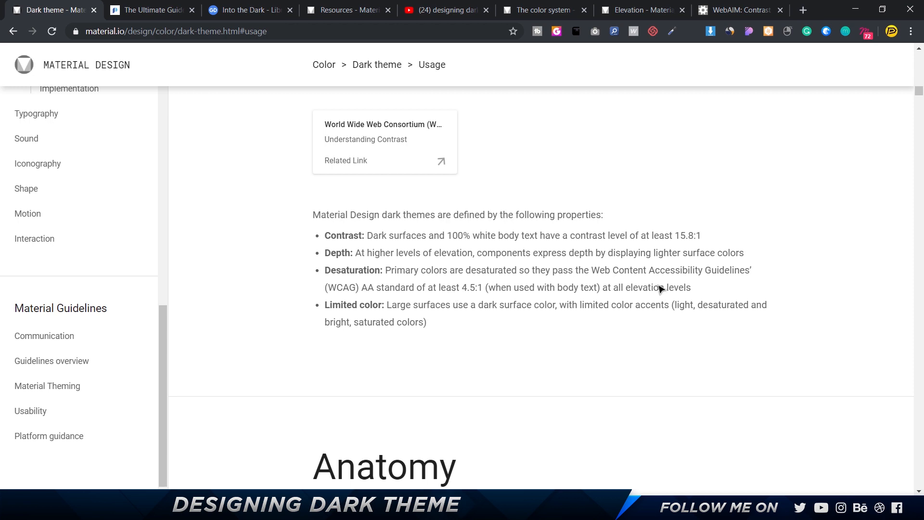
Back in Figma, draw a 93 × 72 rectangle beside the maroon Dark Accessibility screen.
key("alt+Tab")
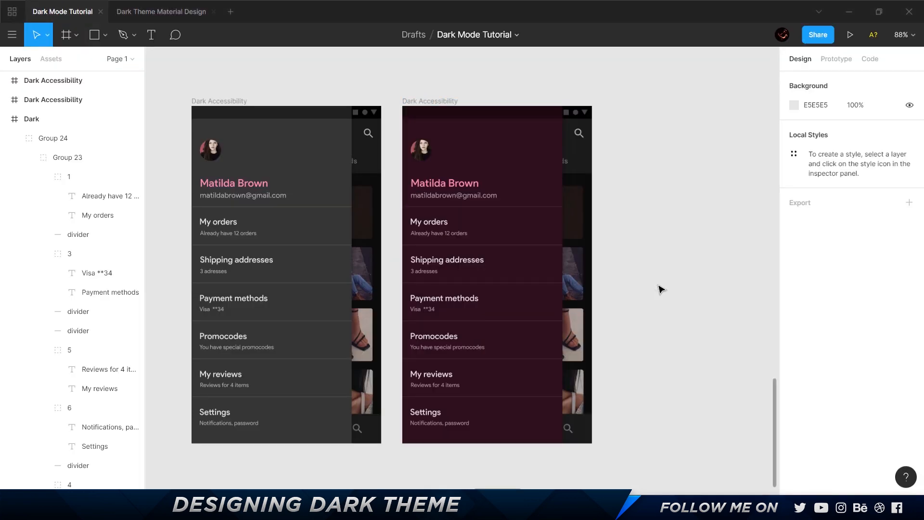
scroll(649, 136, "up", 5)
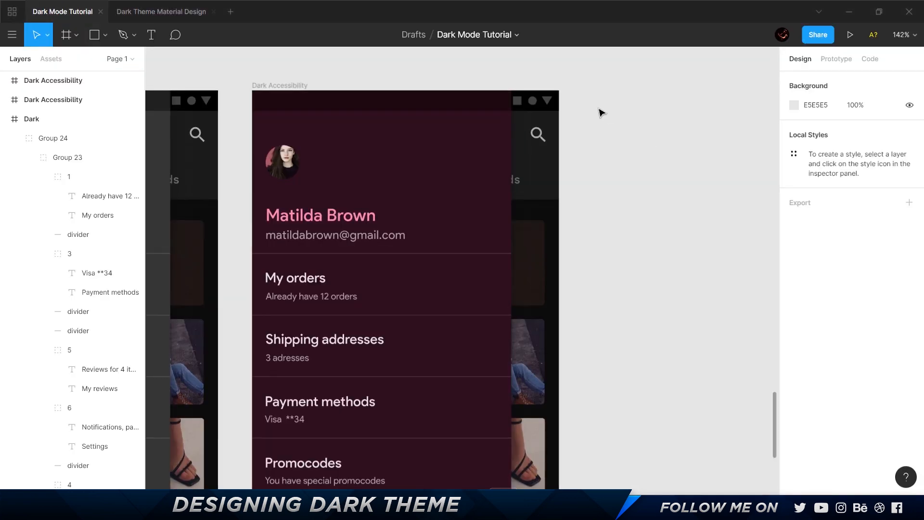
key("r")
mouse_move(584, 100)
left_mouse_down()
mouse_move(610, 154)
mouse_move(664, 161)
left_mouse_up()
Review the foreground and background color inputs of WebAIM's Contrast Checker in the browser and return to Figma.
key("alt+Tab")
left_click(727, 12)
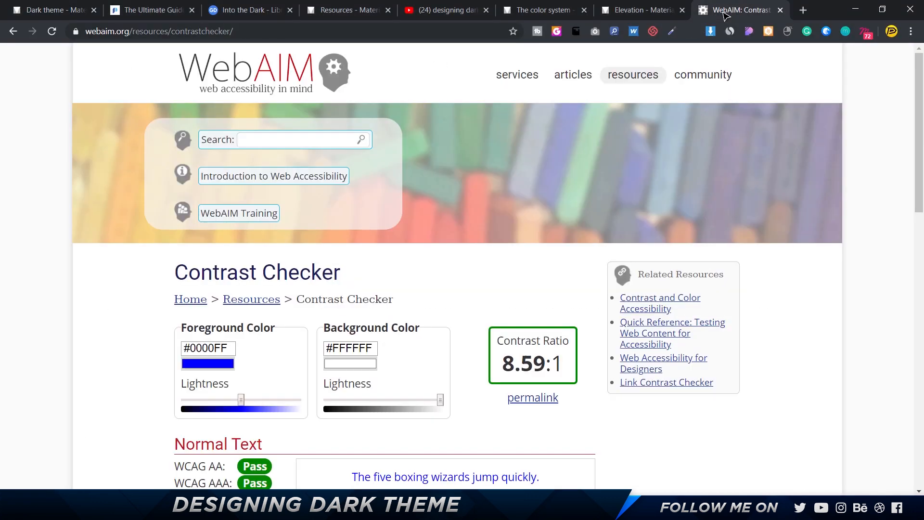
scroll(339, 348, "down", 4)
scroll(339, 348, "up", 2)
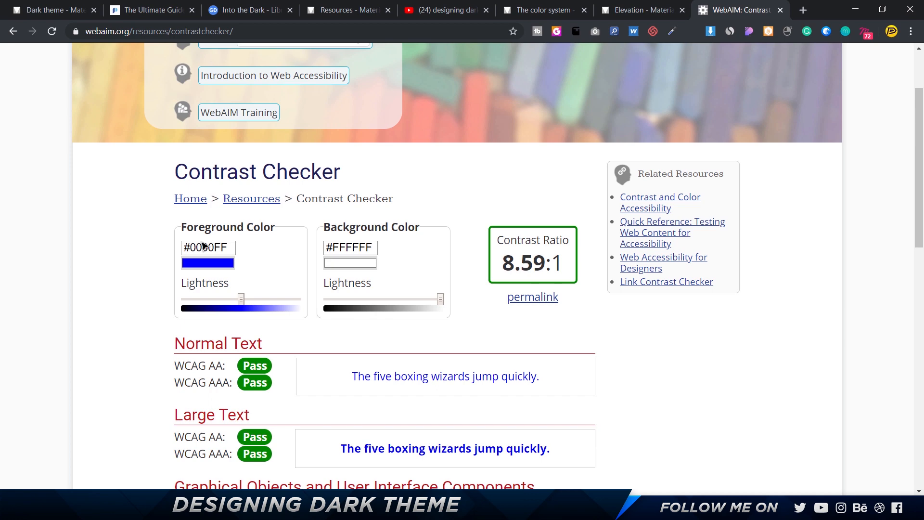
key("alt+Tab")
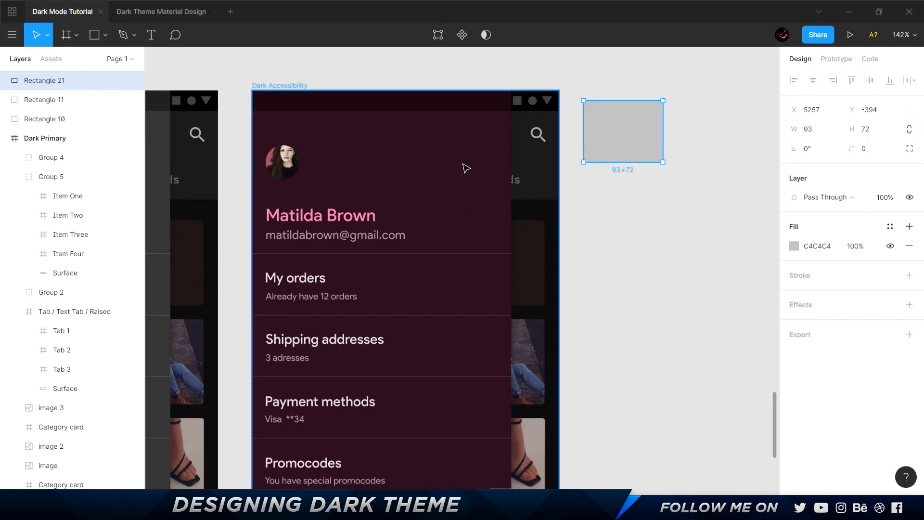
Fill the rectangle with the maroon drawer's sampled color 2E101C and copy its hex value.
key("i")
left_click(449, 177)
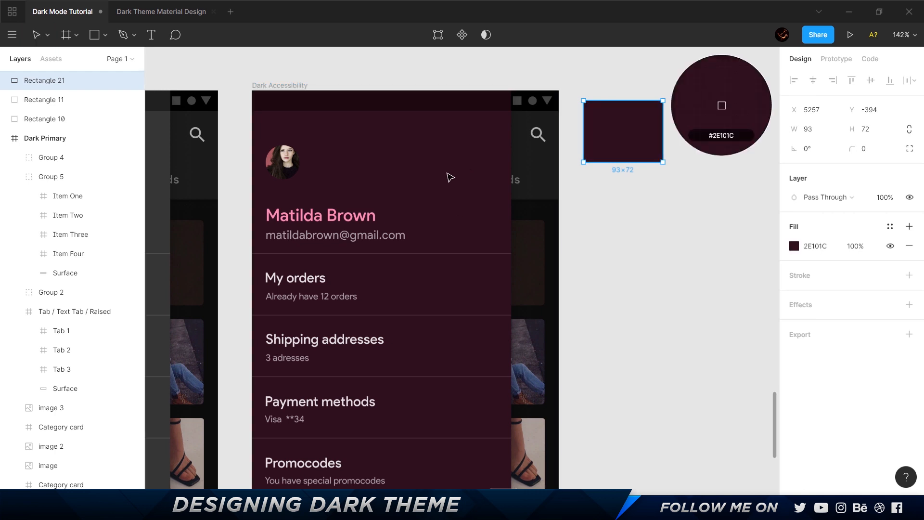
left_click(827, 247)
key("ctrl+c")
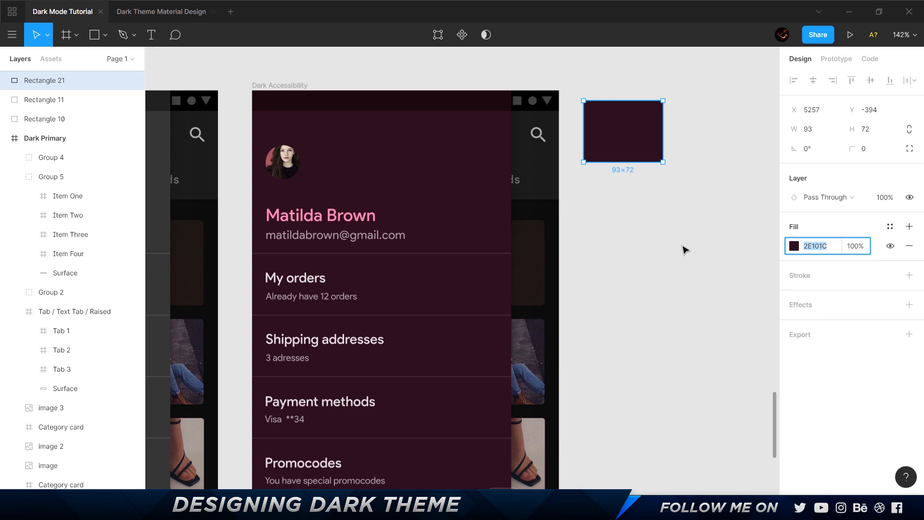
Switch to WebAIM's Contrast Checker in the browser and set the background color to #2E101C.
left_click(485, 204)
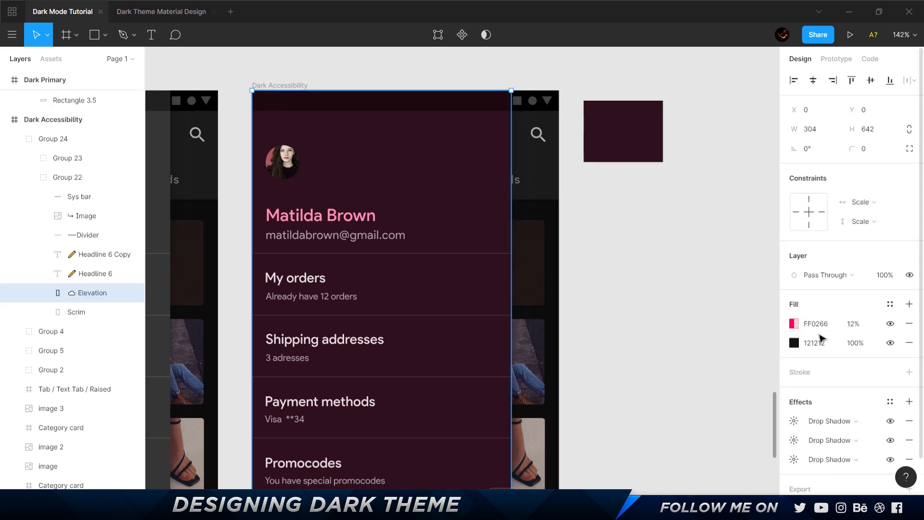
left_click(633, 145)
key("alt+Tab")
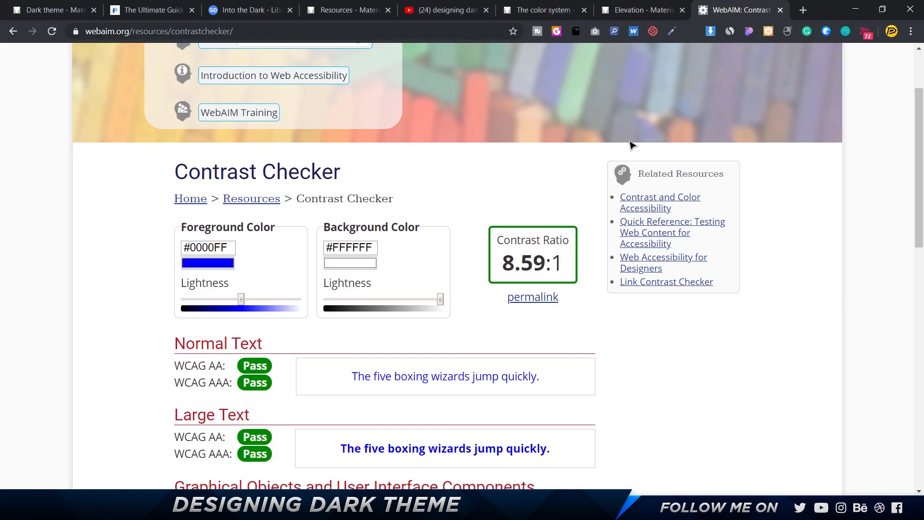
triple_click(348, 247)
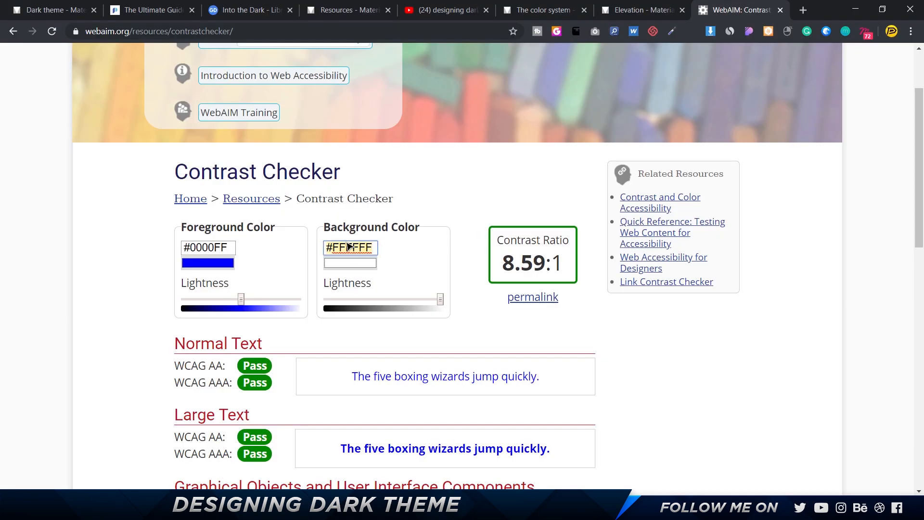
key("ctrl+v")
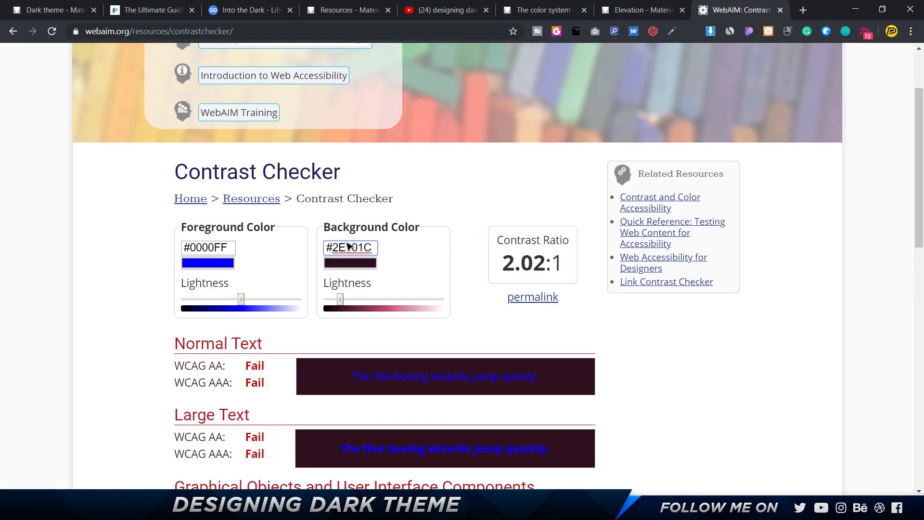
Copy the fill FF90B5 of the drawer's profile name in Figma and set it as the contrast checker's foreground color.
key("alt+Tab")
left_click(336, 219)
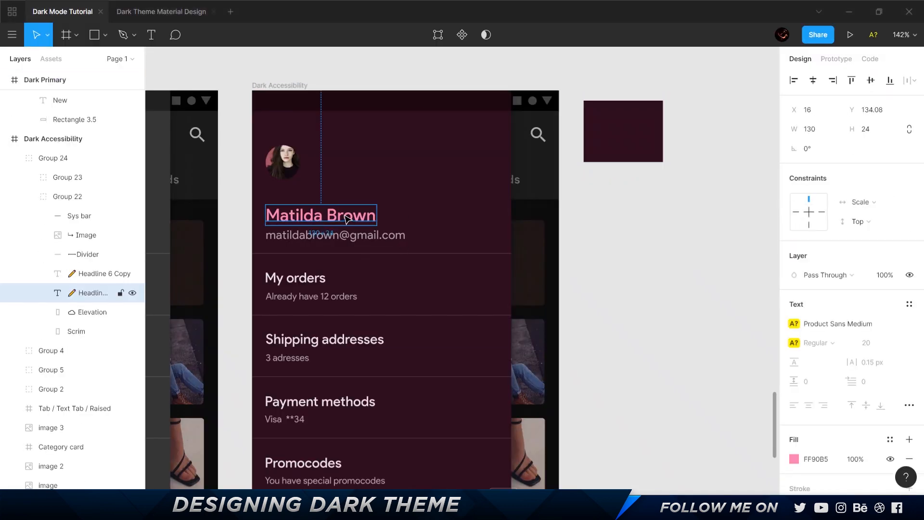
left_click(814, 459)
key("ctrl+c")
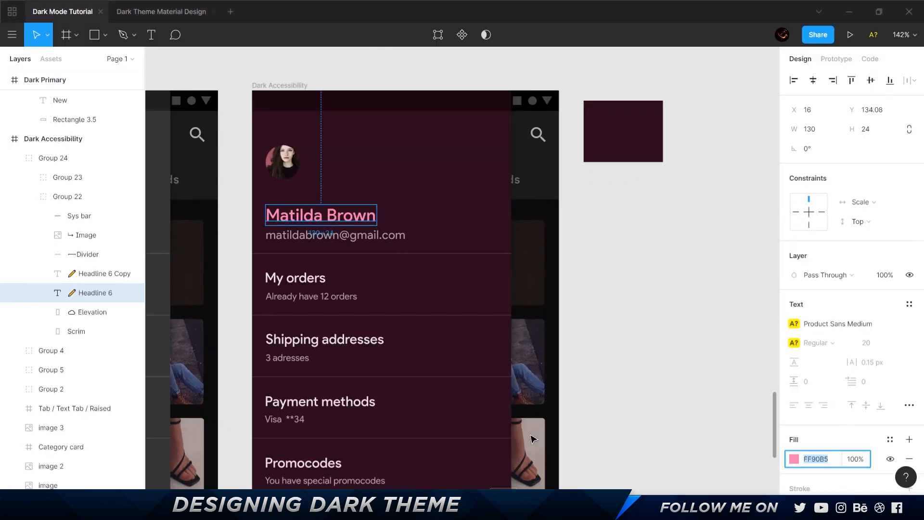
key("alt+Tab")
double_click(239, 247)
key("ctrl+v")
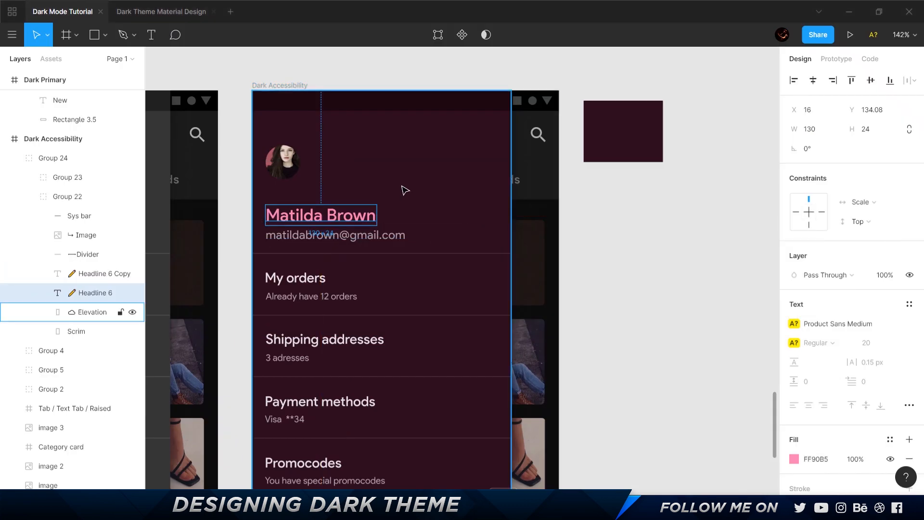
Back in Figma, set the opacity of the FF0266 fill on the drawer's Elevation layer to 70%.
left_click(404, 190)
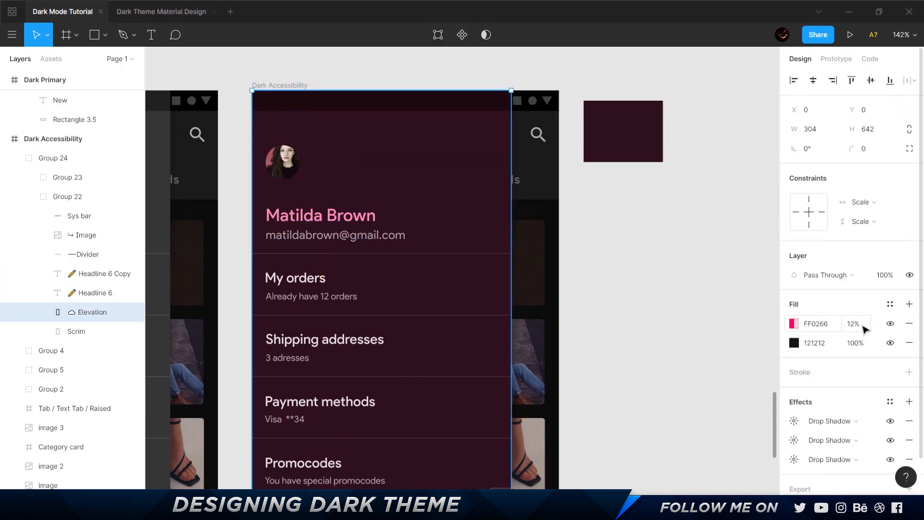
key("alt+Tab")
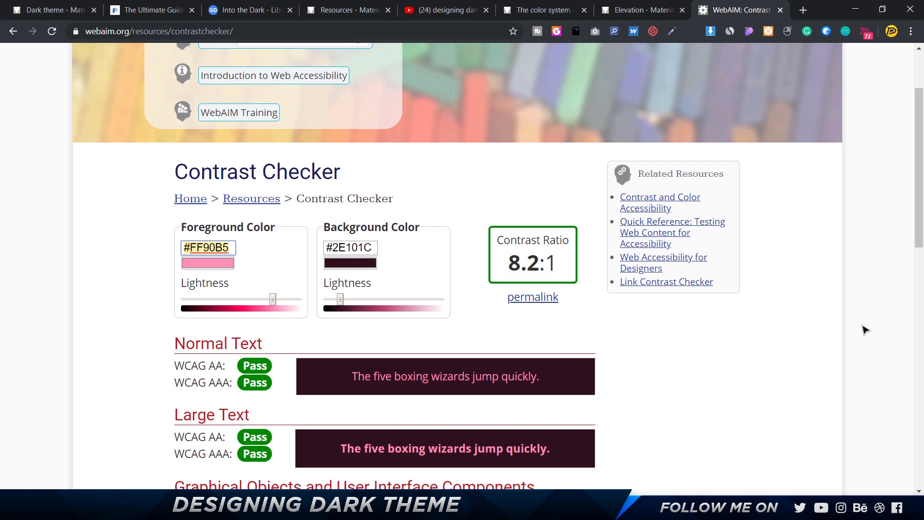
key("alt+Tab")
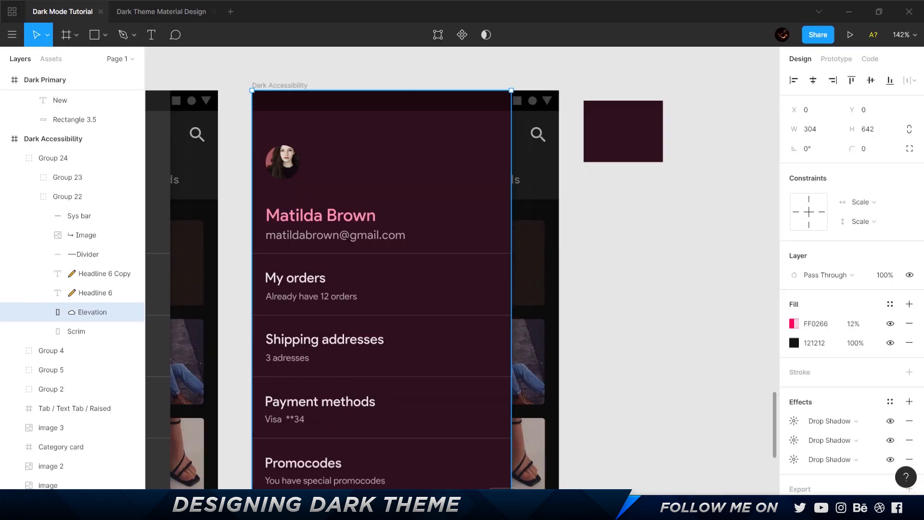
left_click(854, 324)
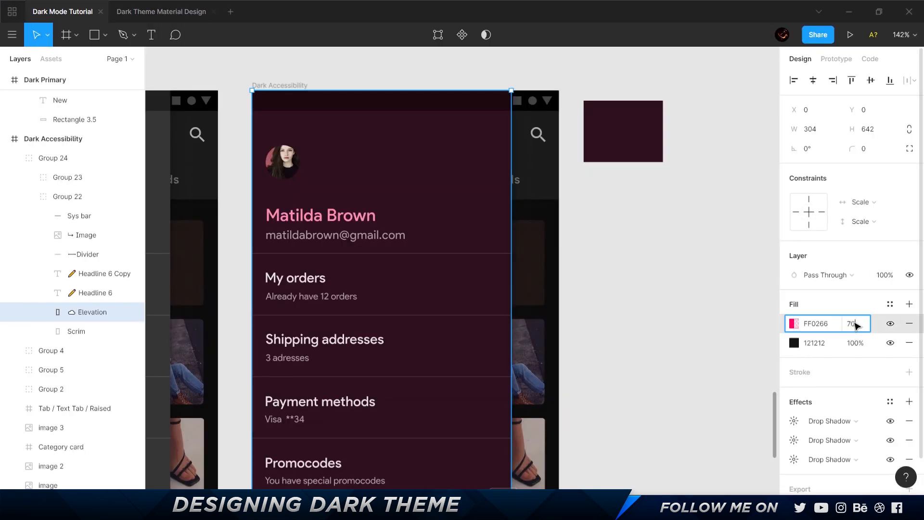
key("Return")
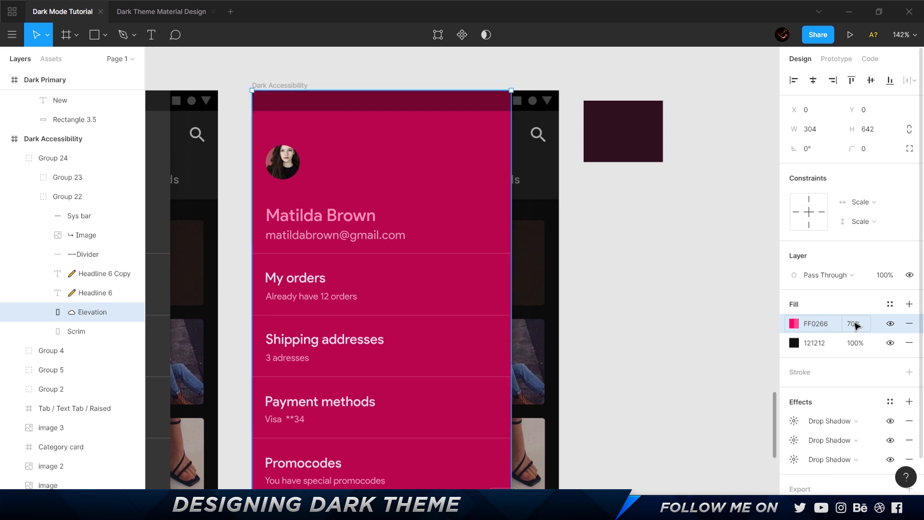
Fill the rectangle with the brightened drawer's sampled color B8074D and copy its hex value.
left_click(605, 130)
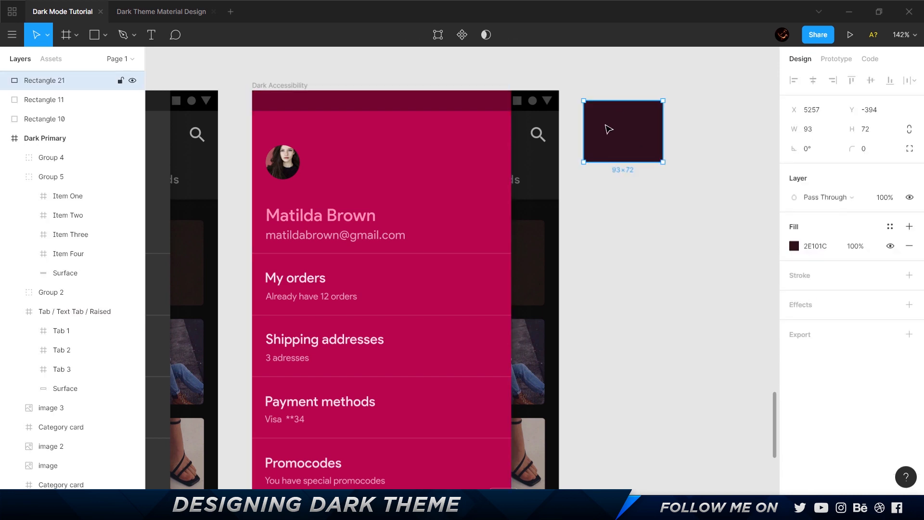
key("i")
left_click(463, 168)
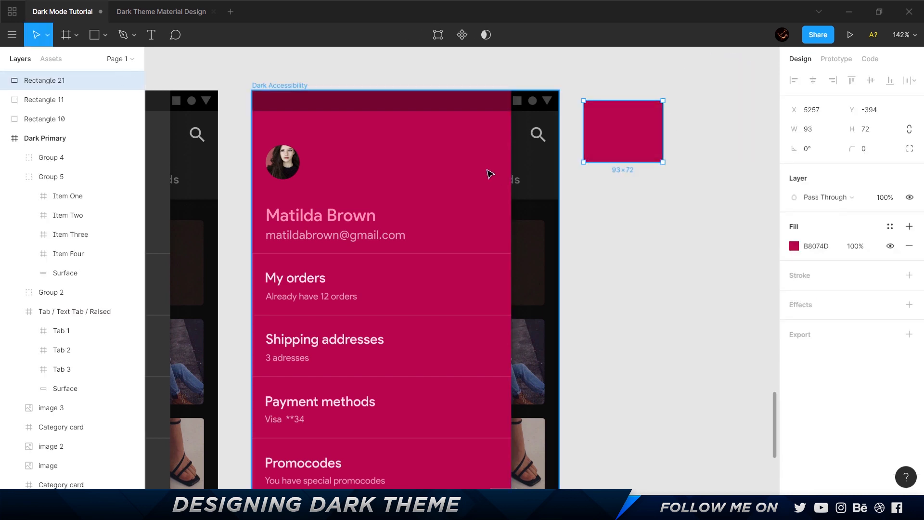
left_click(826, 252)
key("ctrl+c")
Test the pink name text in the browser's contrast checker against the background color #B8074D.
key("alt+Tab")
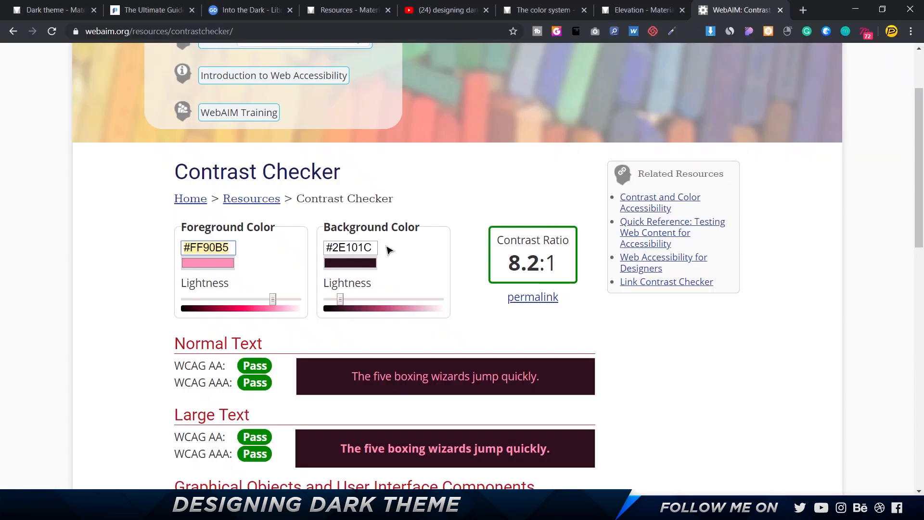
left_click(364, 253)
key("ctrl+v")
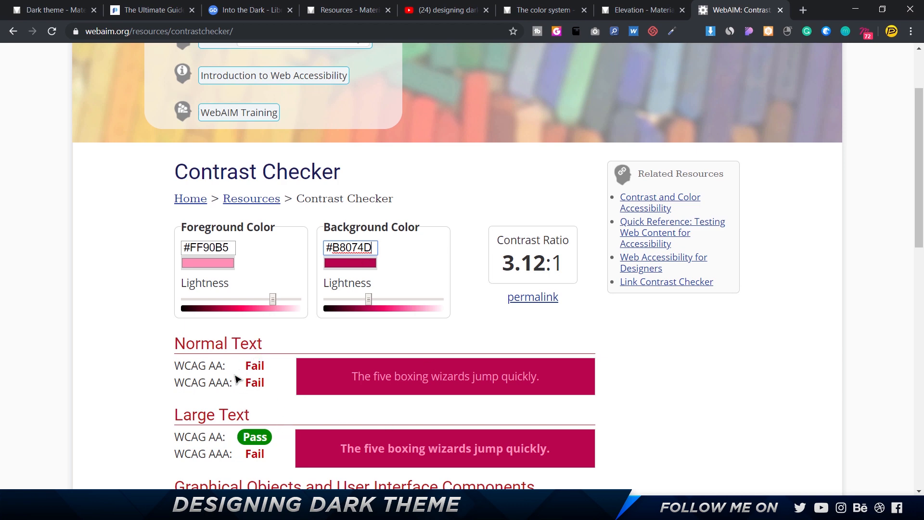
Return to Figma and undo the rectangle's recoloring and the drawer overlay's opacity change.
key("alt+Tab")
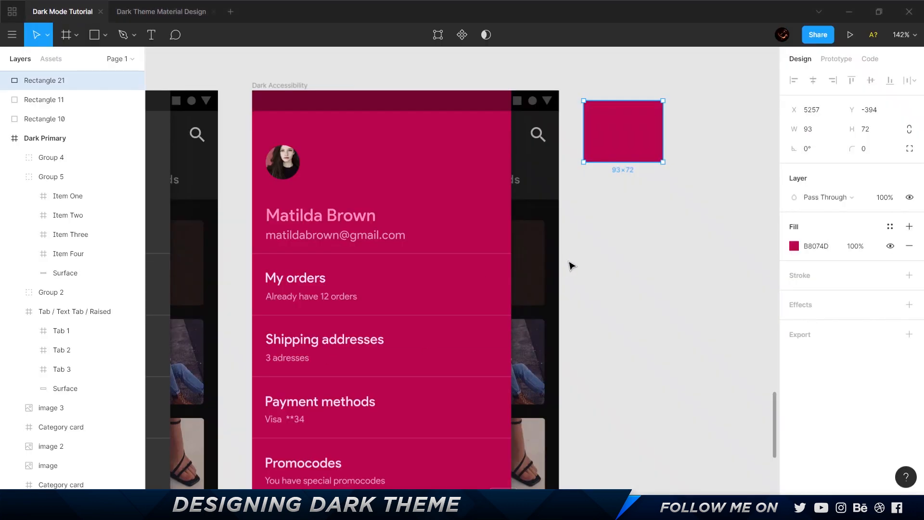
key("ctrl+z")
key("ctrl+z")
key("ctrl+z")
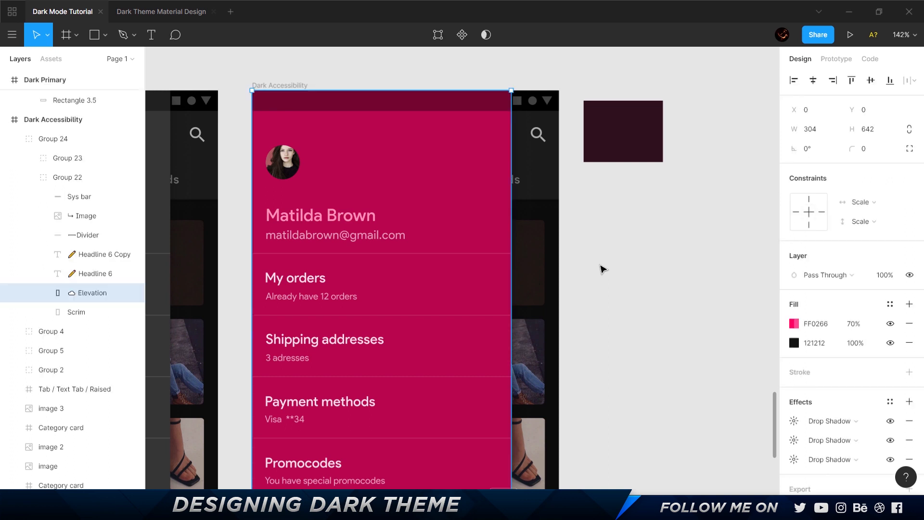
key("ctrl+z")
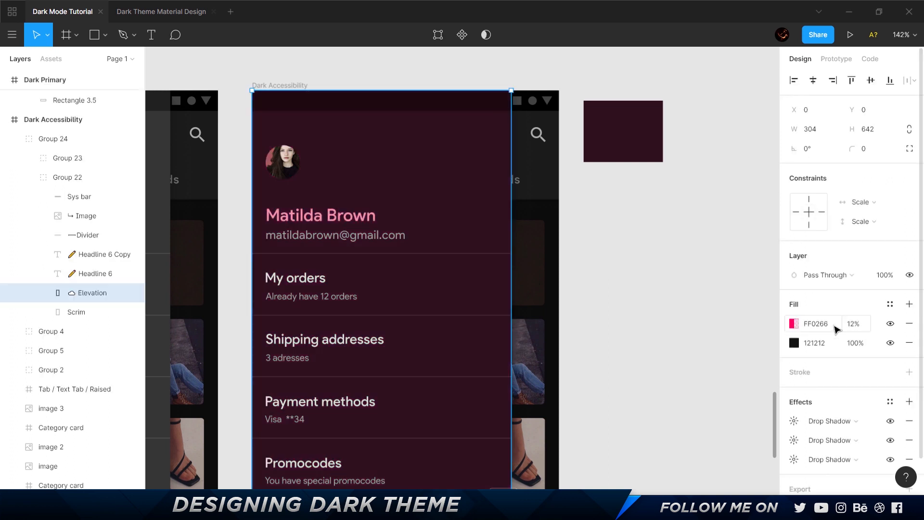
Delete the sample rectangle beside the maroon Dark Accessibility screen.
left_click(643, 146)
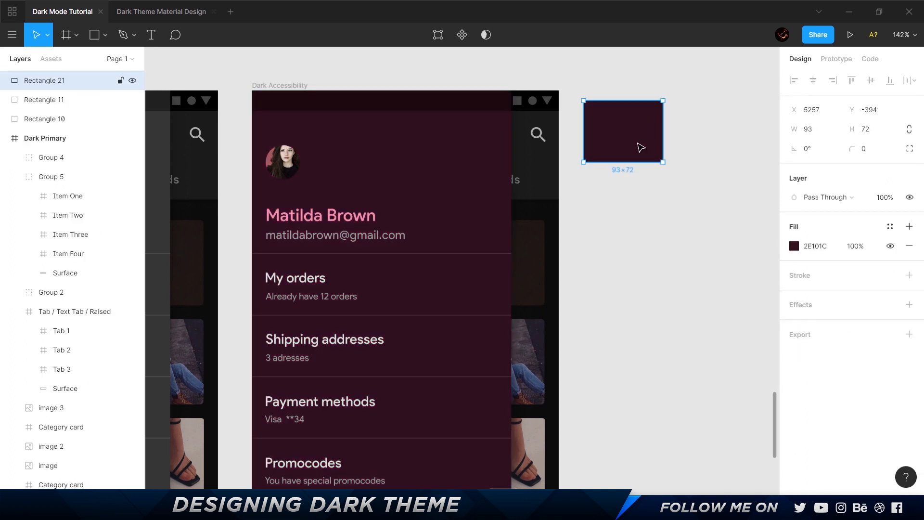
key("Delete")
Draw a 90 × 90 square just below the Light_FAB screen.
scroll(637, 143, "down", 5)
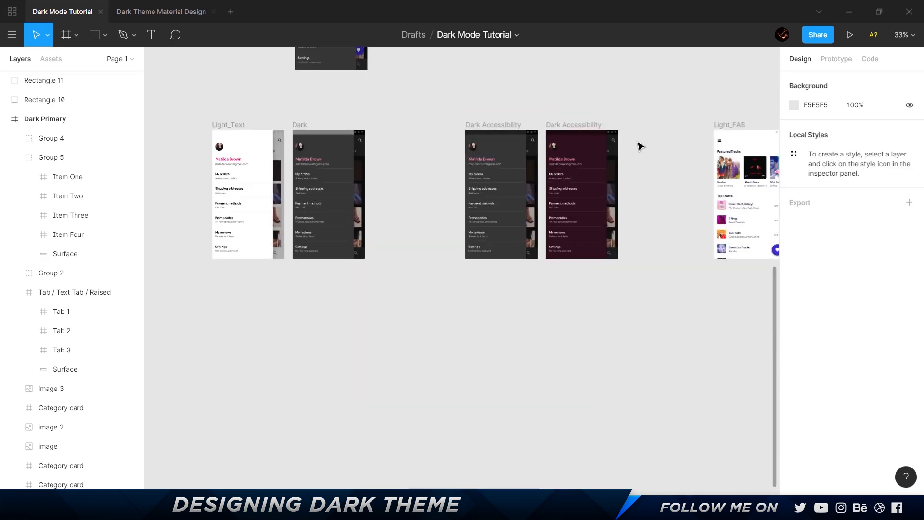
left_click_drag(638, 144, 355, 416)
scroll(256, 294, "down", 5)
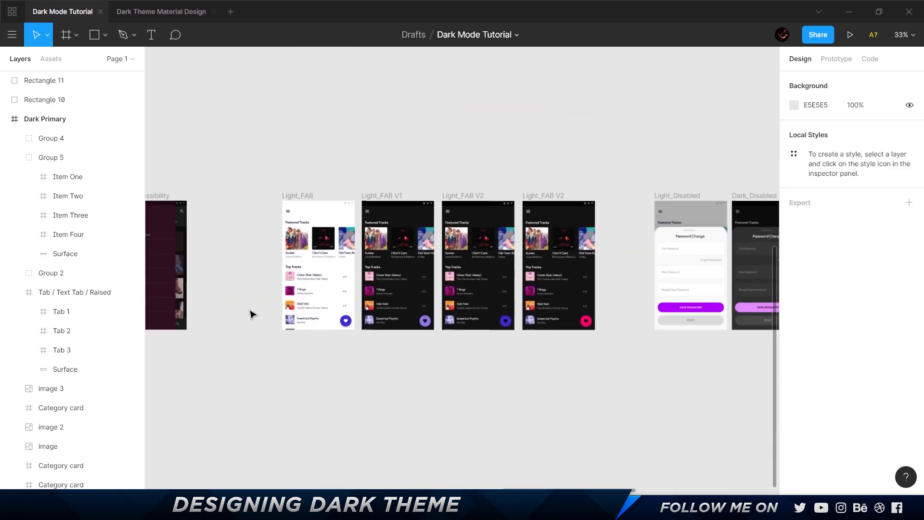
scroll(250, 313, "up", 5)
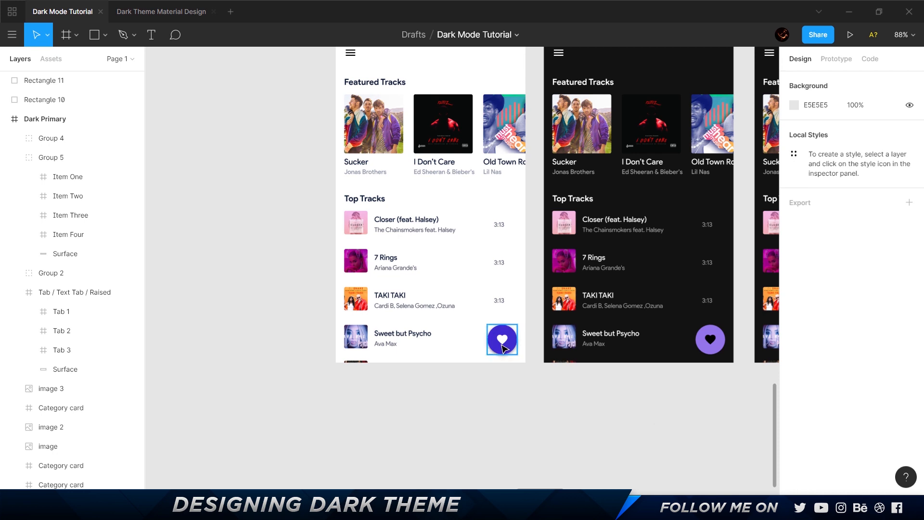
scroll(504, 354, "down", 4)
scroll(505, 352, "up", 2)
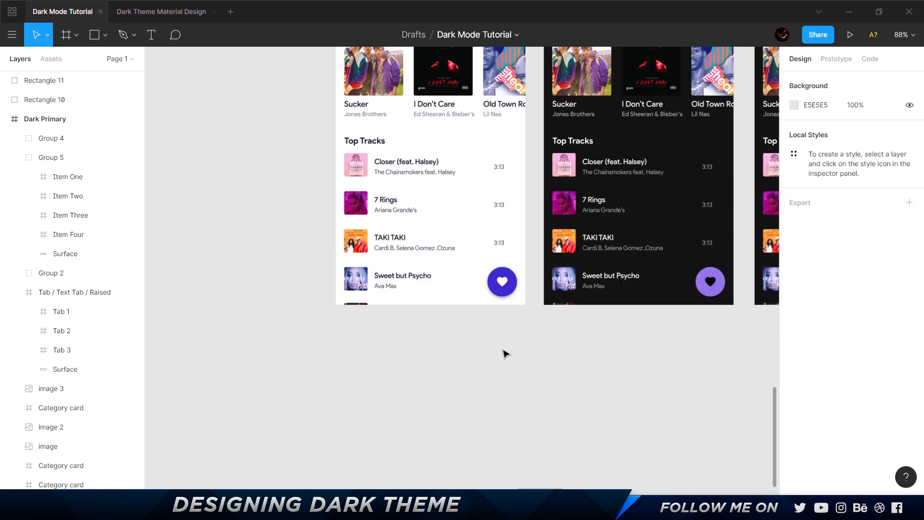
key("r")
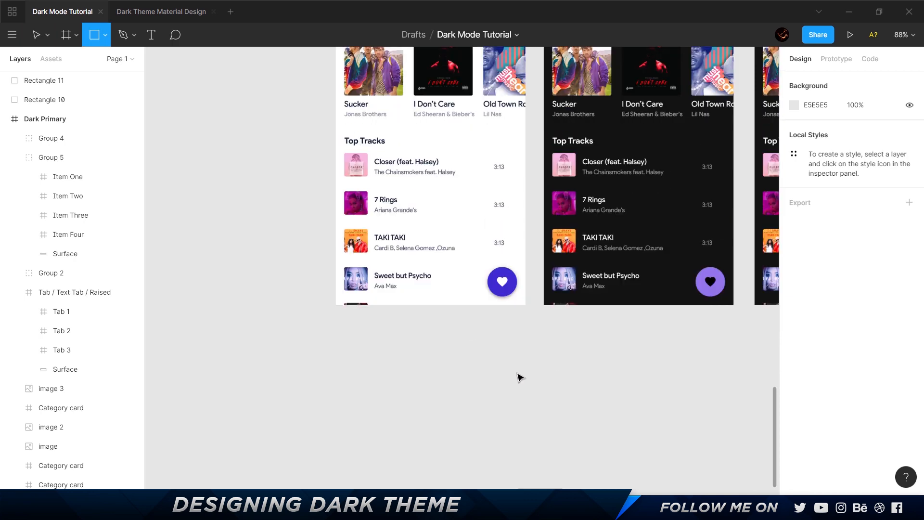
left_click_drag(468, 327, 516, 374)
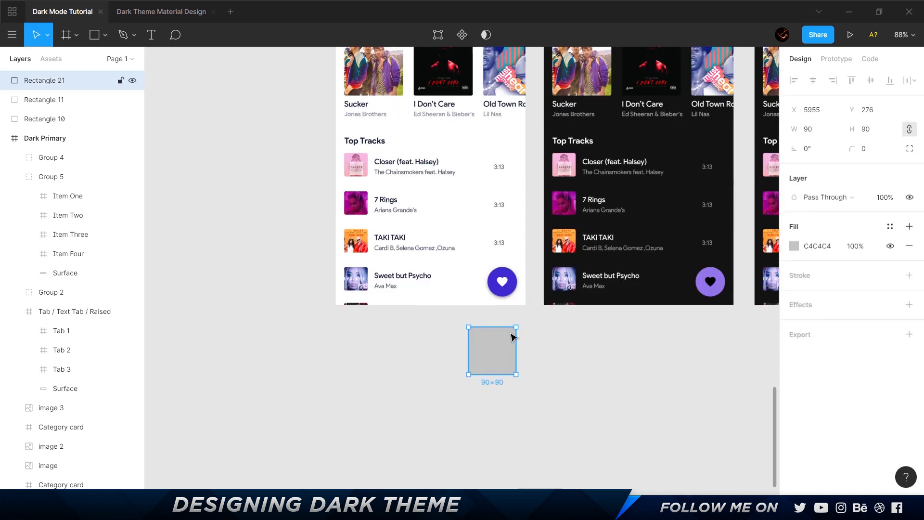
Fill the square with the blue-violet color sampled from the Light_FAB screen's heart button.
key("i")
left_click(503, 283)
left_click(561, 355)
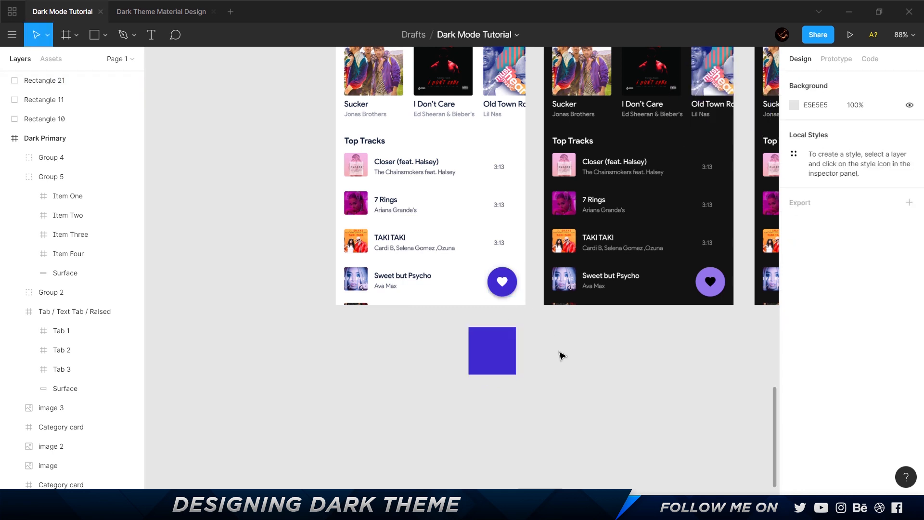
Copy the hex value 3E2AD1 from the sampled square's fill.
scroll(607, 351, "up", 5)
scroll(606, 351, "right", 5)
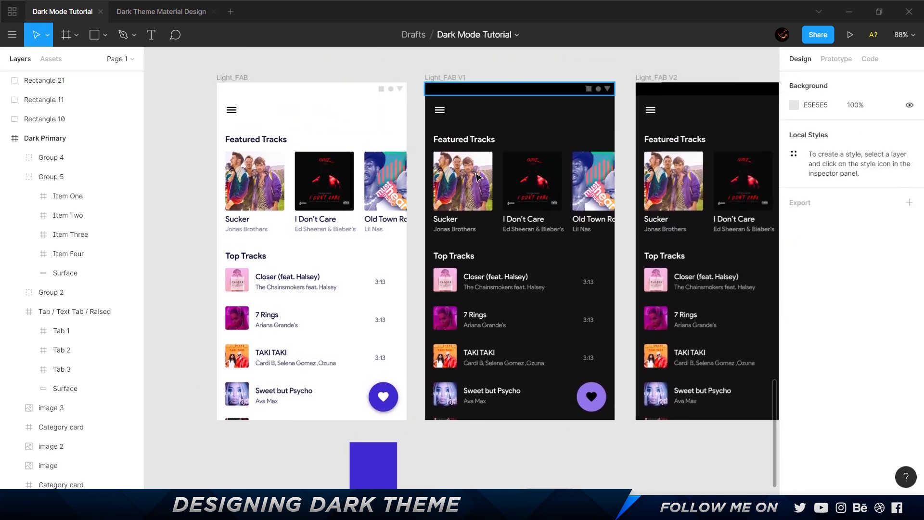
scroll(518, 404, "down", 1)
left_click(381, 408)
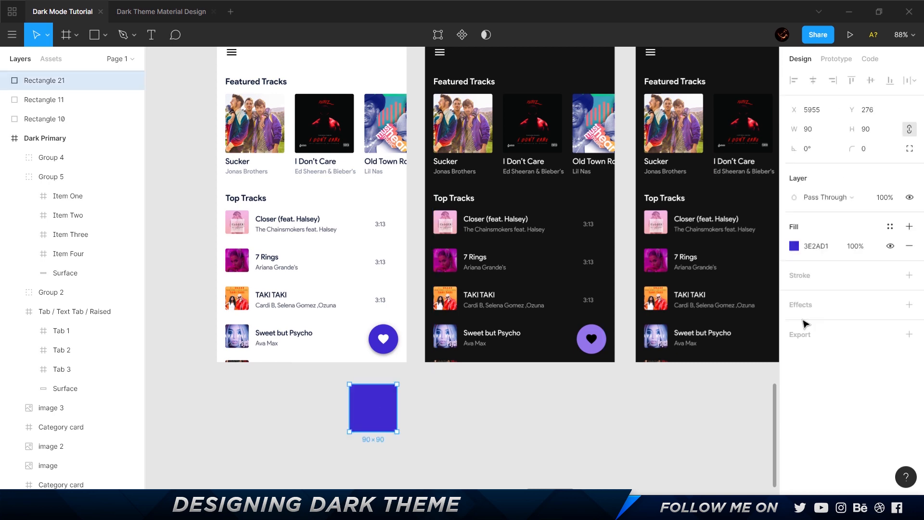
left_click(818, 247)
key("ctrl+c")
key("Tab")
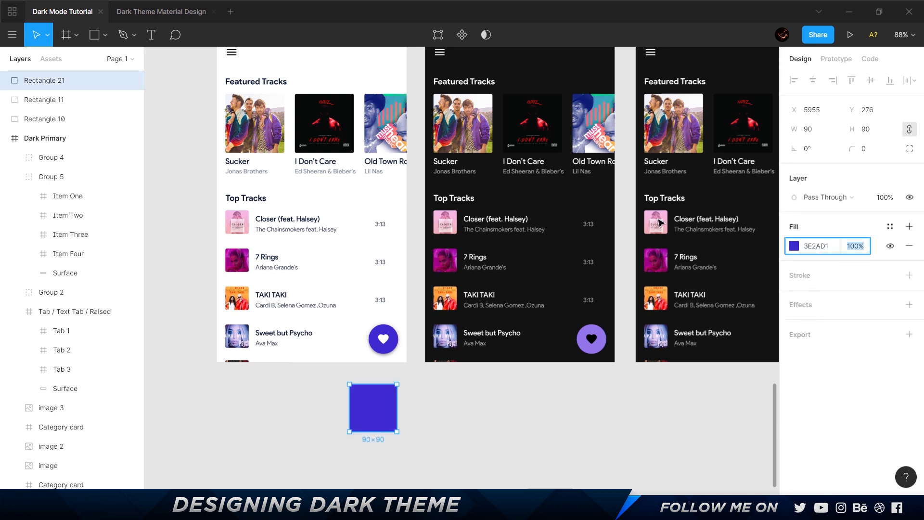
Switch to the Material color system page in the browser and set the palette tool's secondary color to 3E2AD1.
key("alt+Tab")
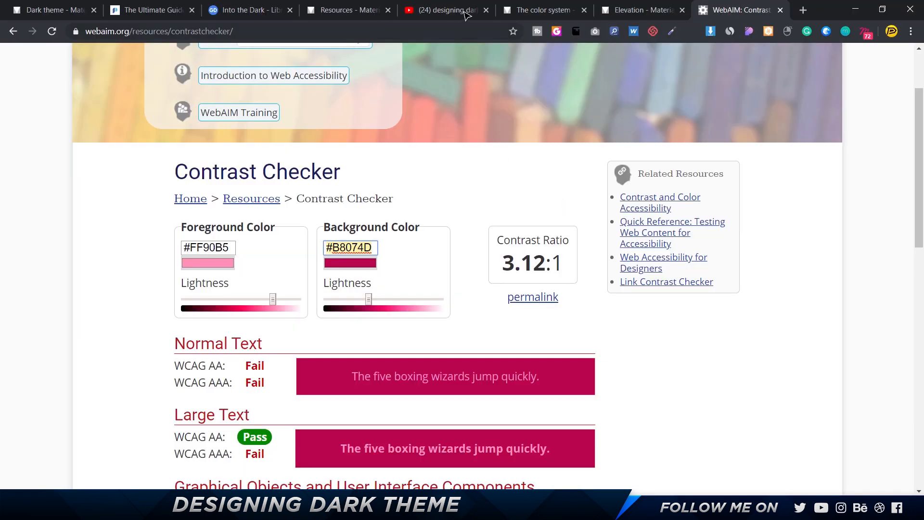
left_click(534, 11)
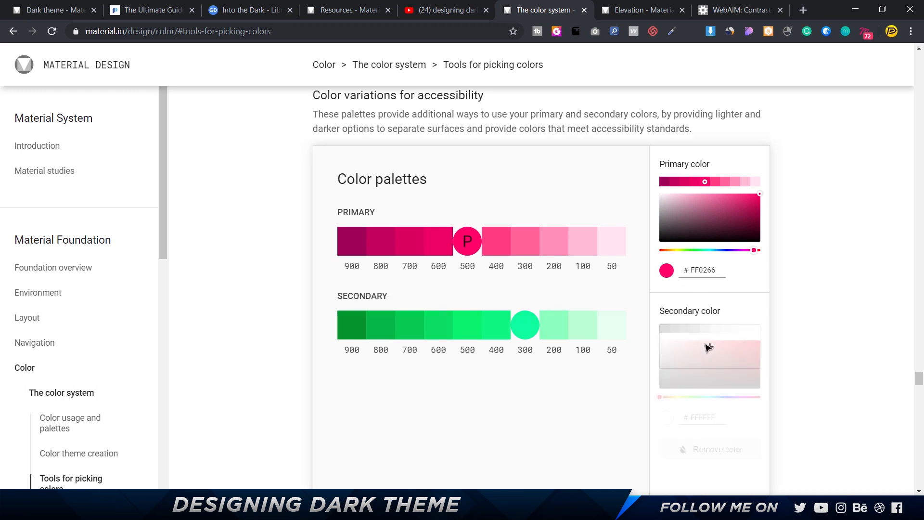
scroll(717, 366, "down", 2)
double_click(714, 320)
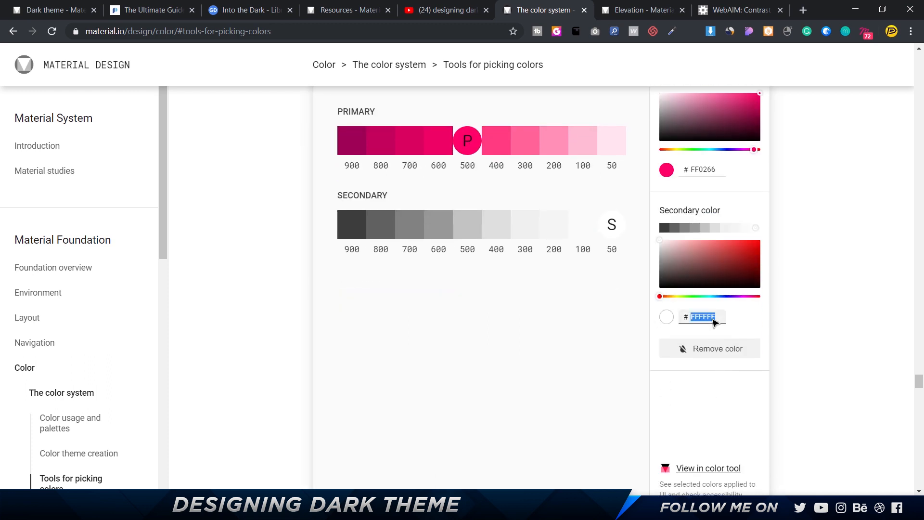
key("ctrl+v")
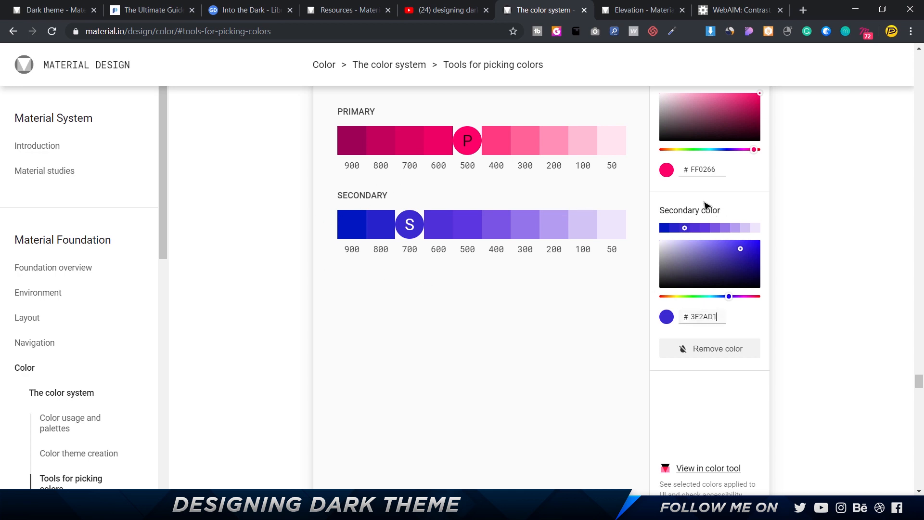
Copy the 200 tone, B49EF0, from the secondary color palette.
double_click(412, 252)
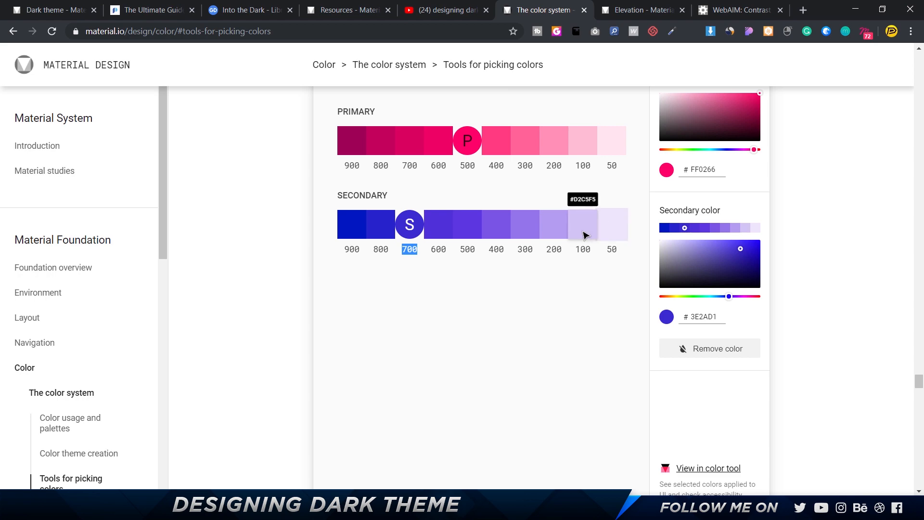
key("alt+Tab")
key("alt+Tab")
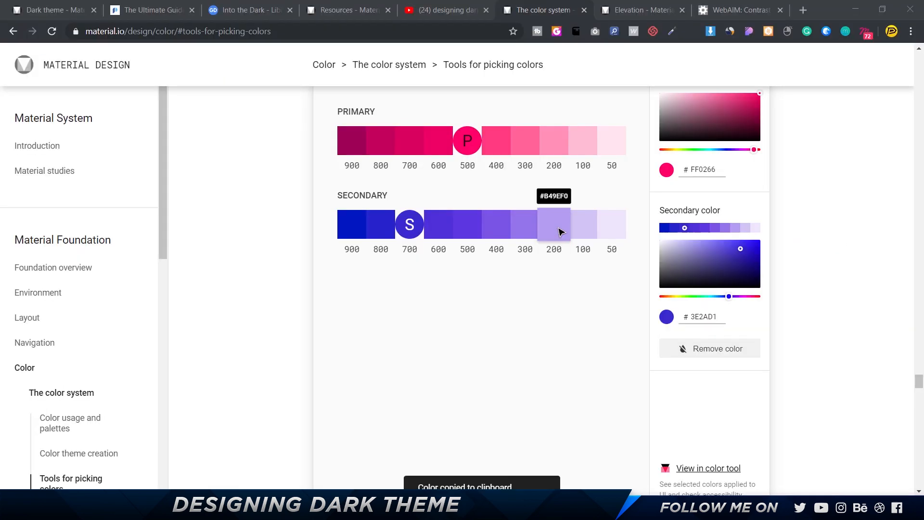
key("alt+Tab")
key("alt+Tab")
left_click(561, 233)
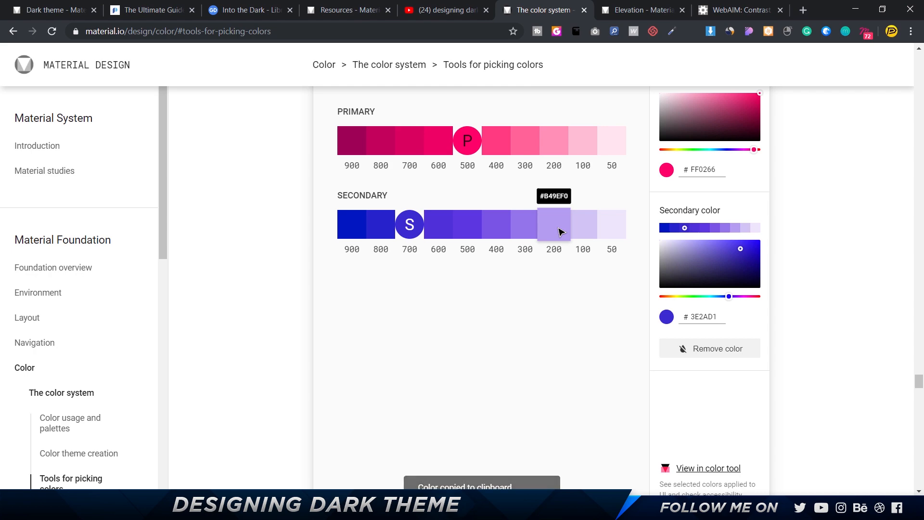
Copy the secondary palette's 300 tone, 9475EB, and apply it in Figma as the heart button circle's fill on the Light_FAB V1 screen.
key("alt+Tab")
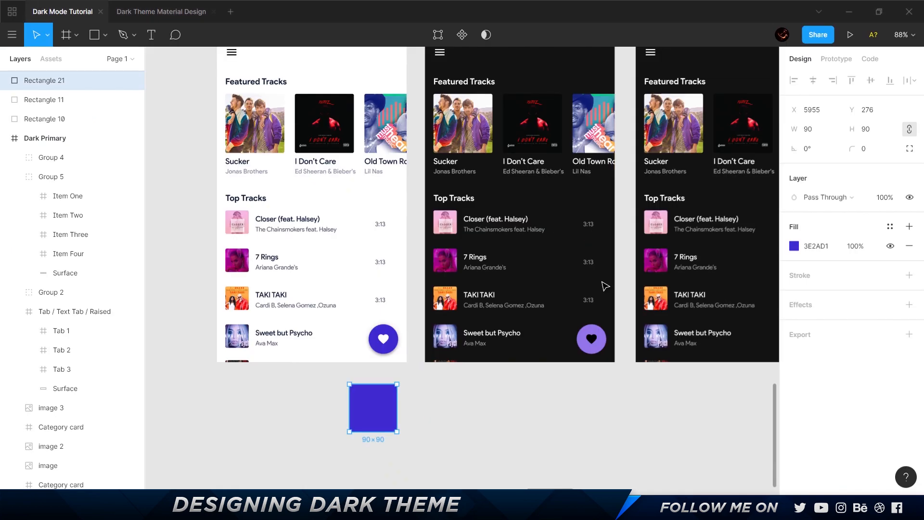
double_click(603, 347)
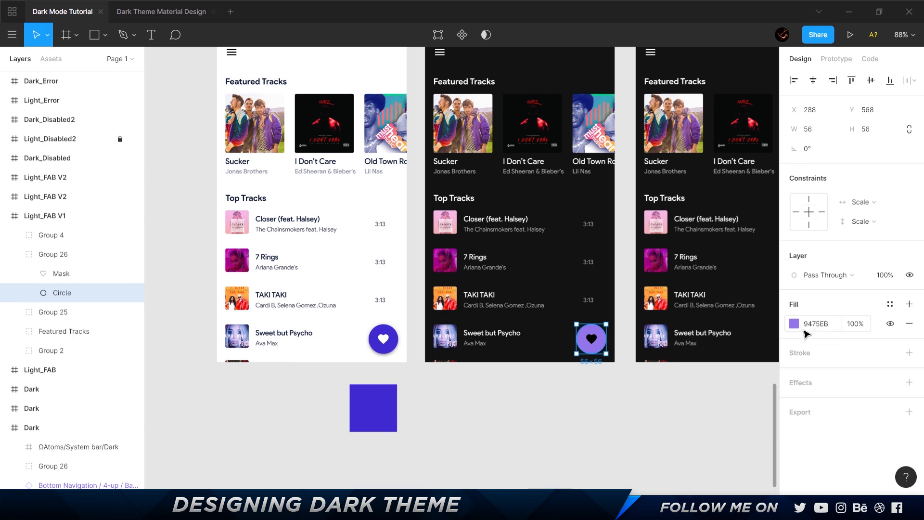
key("alt+Tab")
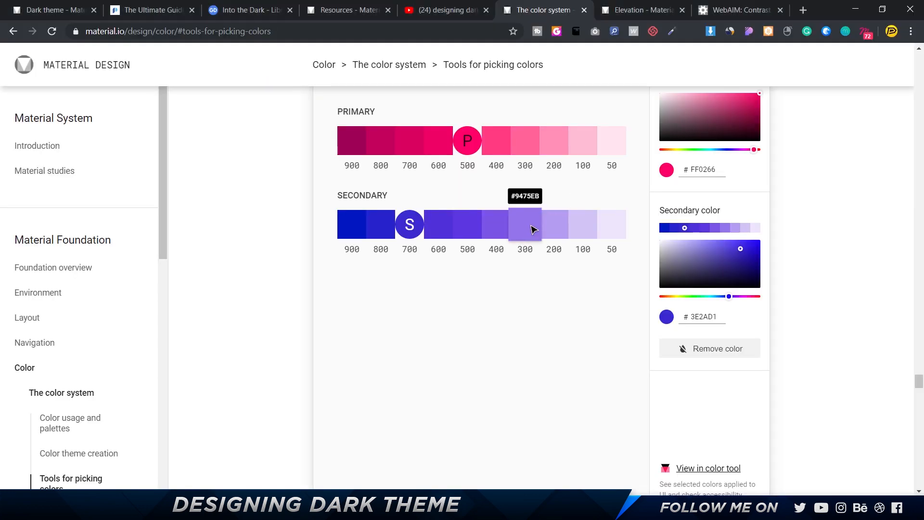
left_click(525, 224)
key("alt+Tab")
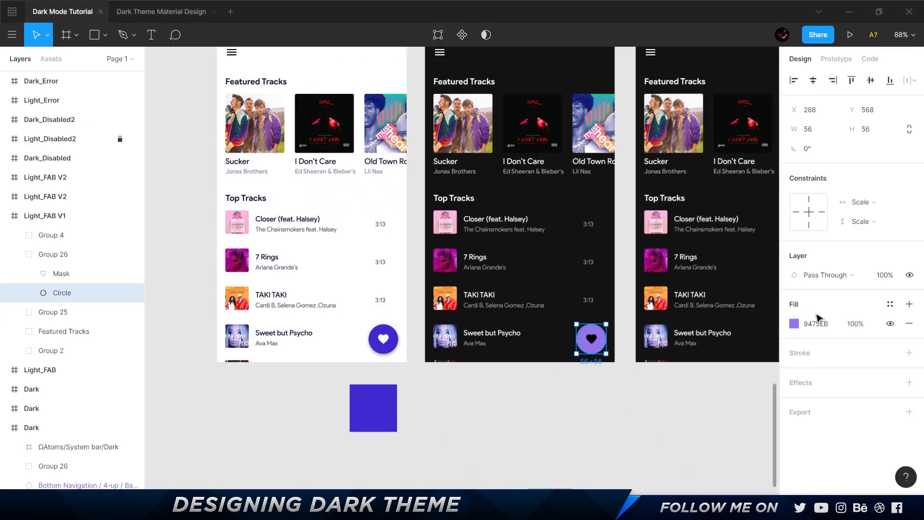
left_click(816, 324)
key("ctrl+v")
key("Return")
scroll(543, 405, "right", 3)
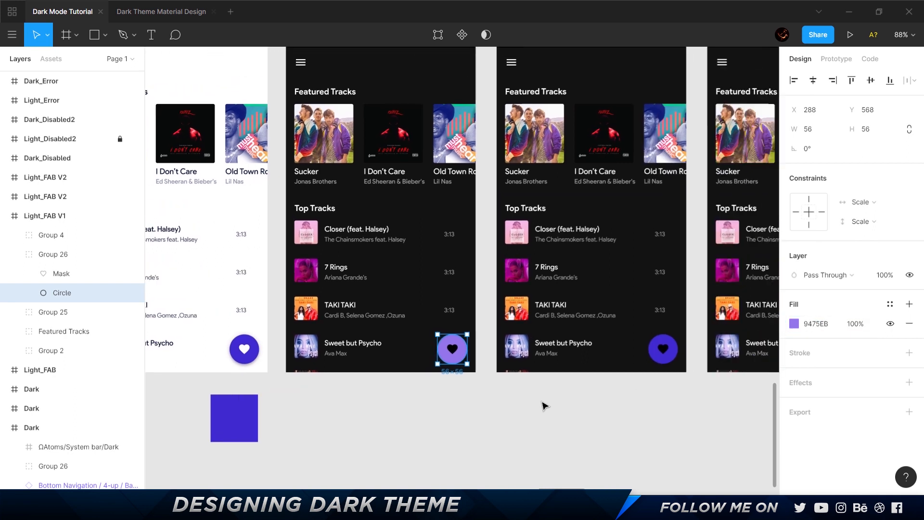
scroll(544, 406, "left", 2)
scroll(599, 398, "right", 2)
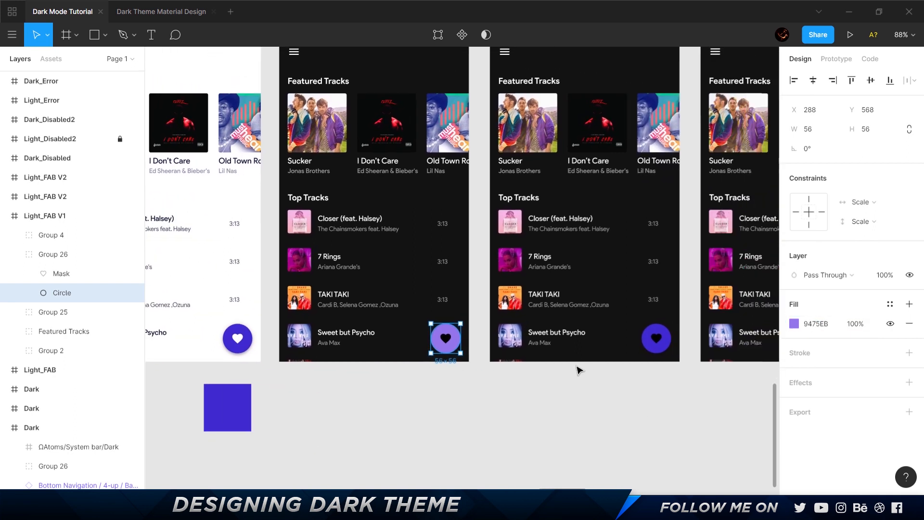
left_click(593, 394)
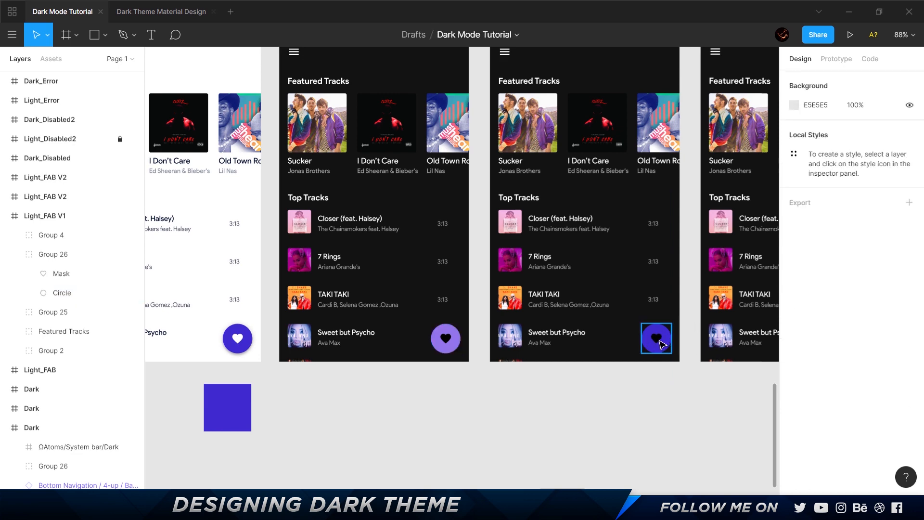
Examine the brand color guidance and the OWL example on Material Design's Dark theme page in the browser.
key("alt+Tab")
left_click(53, 10)
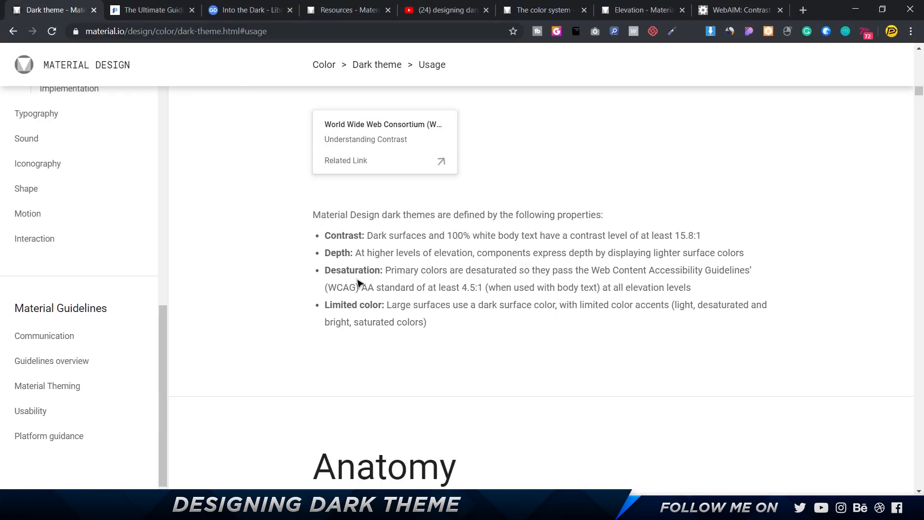
scroll(357, 283, "down", 20)
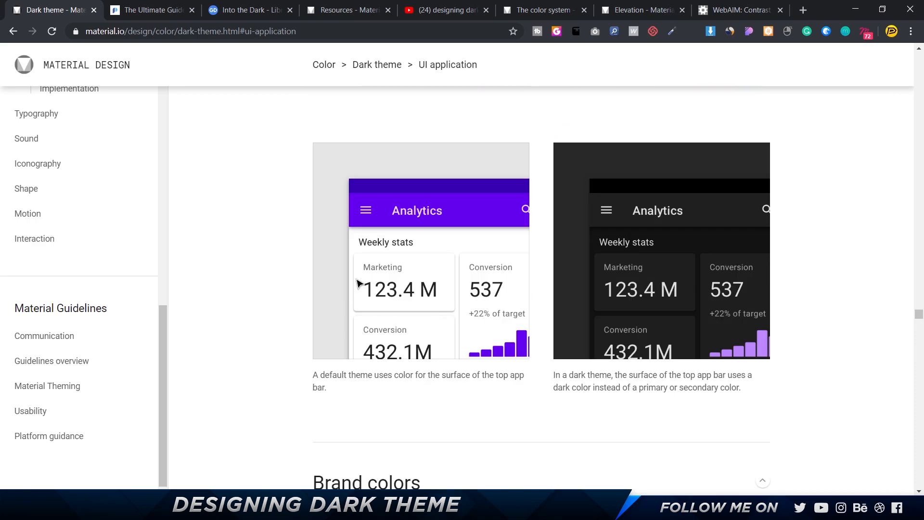
scroll(357, 283, "down", 14)
scroll(359, 284, "up", 10)
scroll(359, 285, "down", 6)
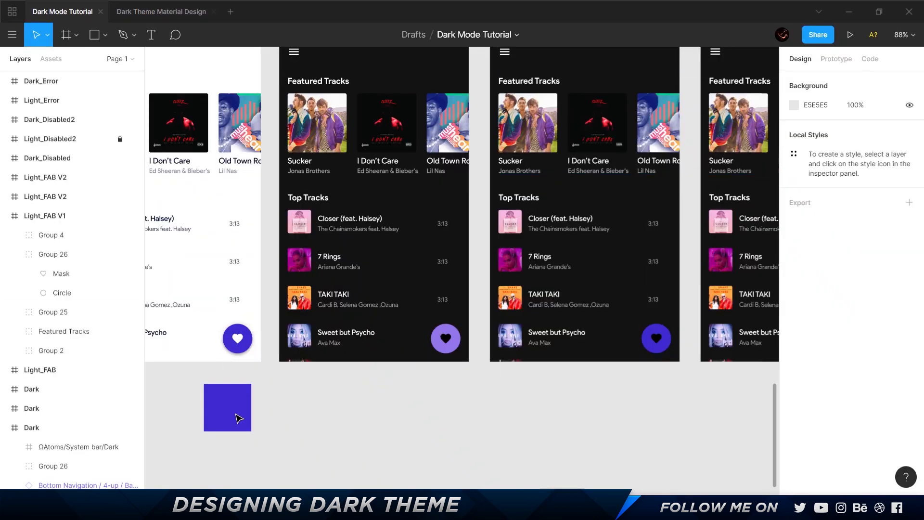
left_click(233, 426)
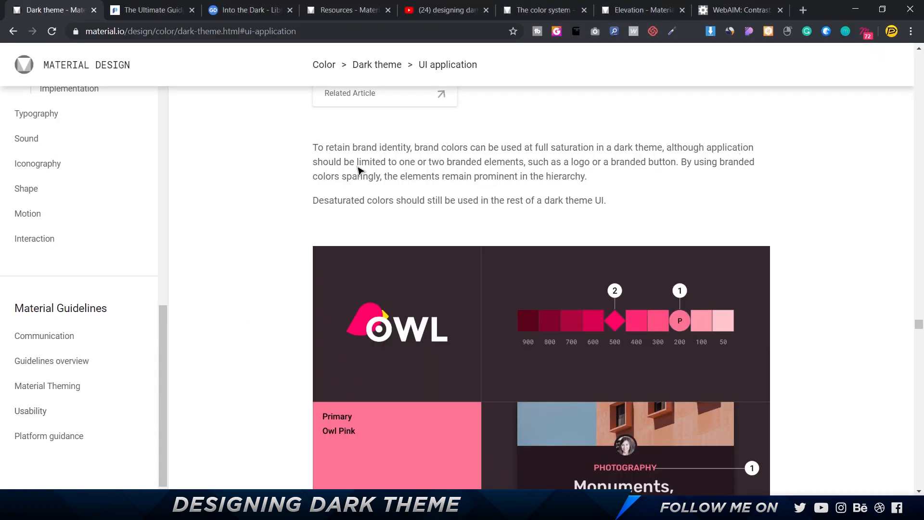
left_click_drag(318, 168, 683, 166)
scroll(690, 168, "down", 1)
scroll(690, 169, "down", 6)
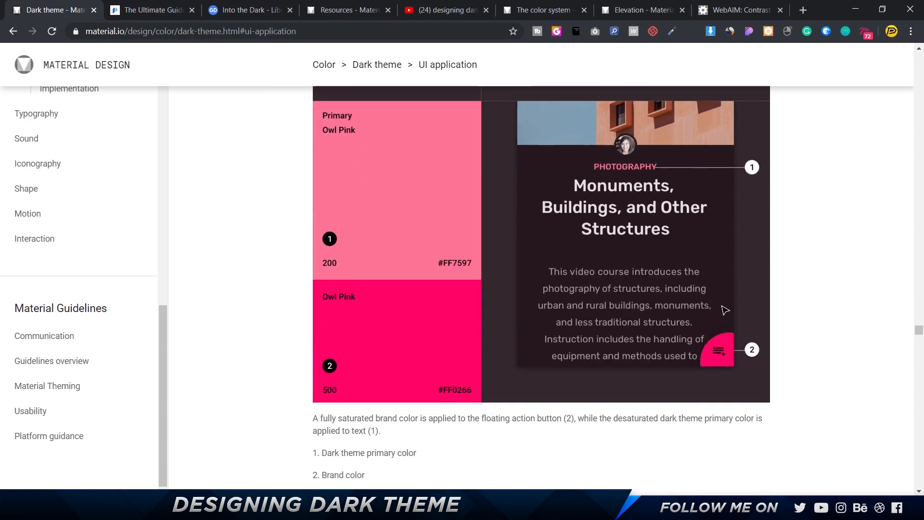
scroll(729, 342, "up", 1)
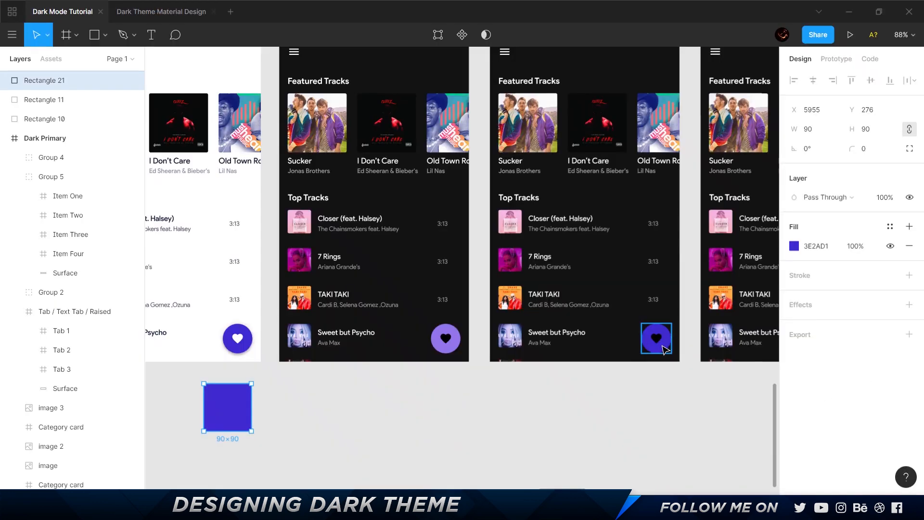
Back in Figma, compare the heart buttons' circle and icon colors across the light and dark FAB screens.
scroll(664, 348, "right", 5)
scroll(664, 349, "up", 1)
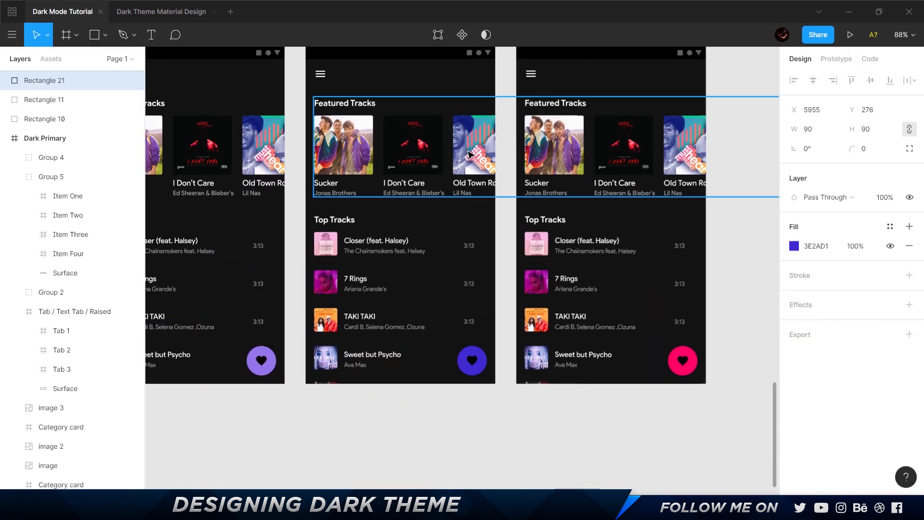
left_click(696, 367)
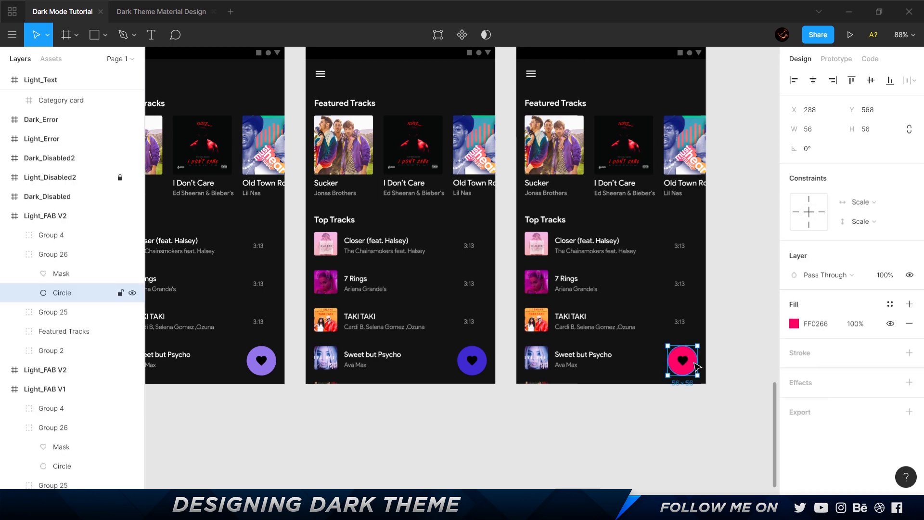
left_click(646, 432)
scroll(546, 388, "left", 5)
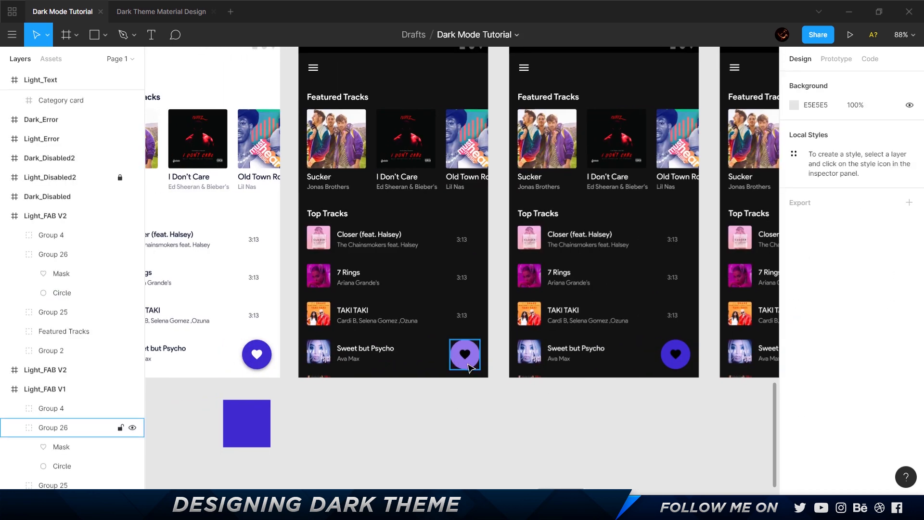
scroll(392, 242, "right", 7)
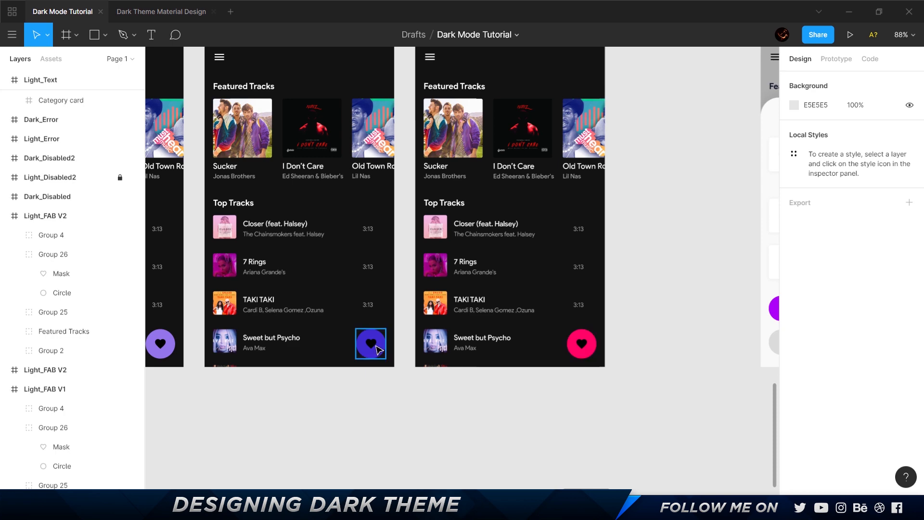
scroll(598, 273, "left", 10)
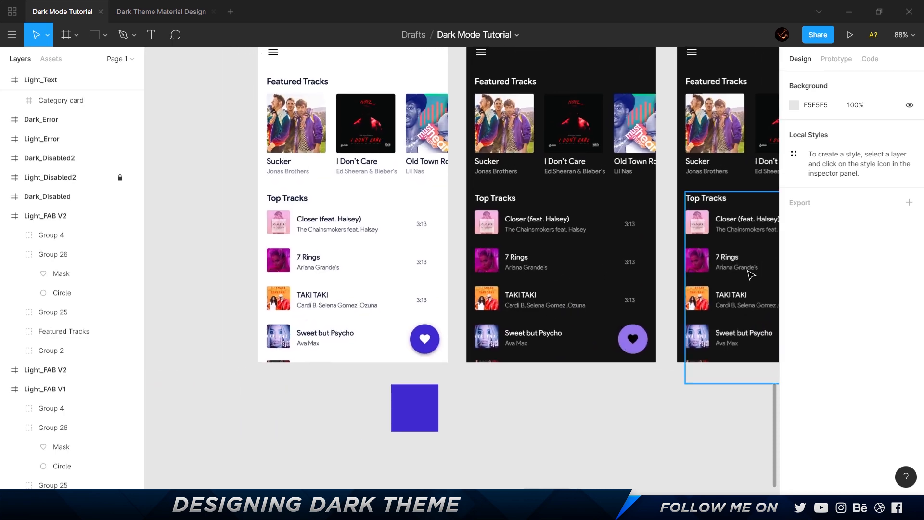
scroll(590, 398, "up", 5)
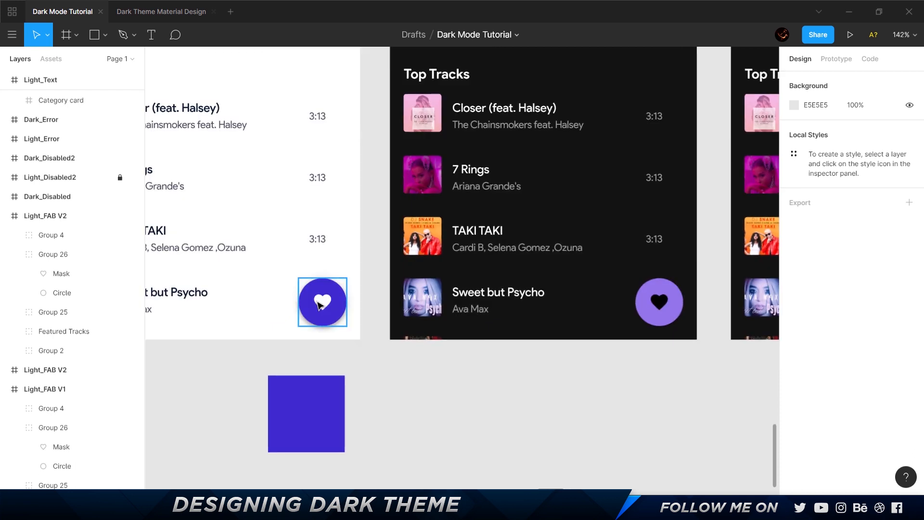
left_click(328, 293, "ctrl")
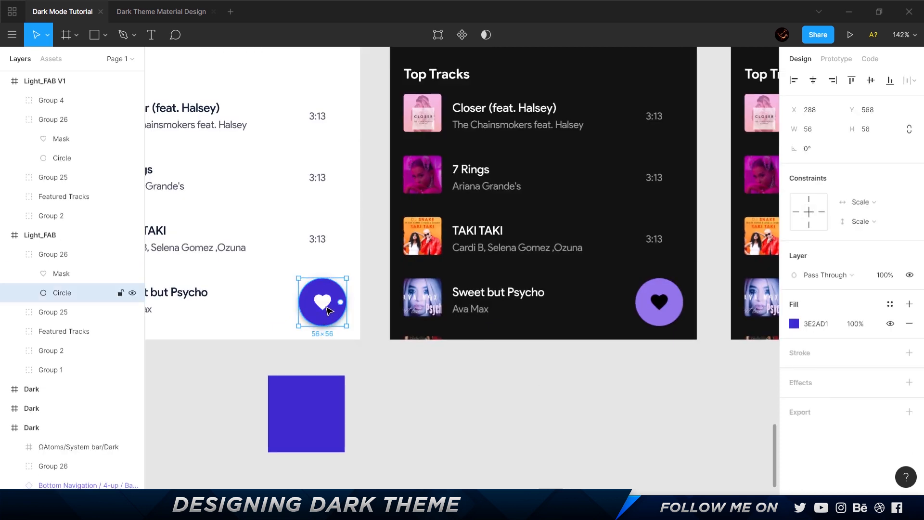
left_click(327, 308)
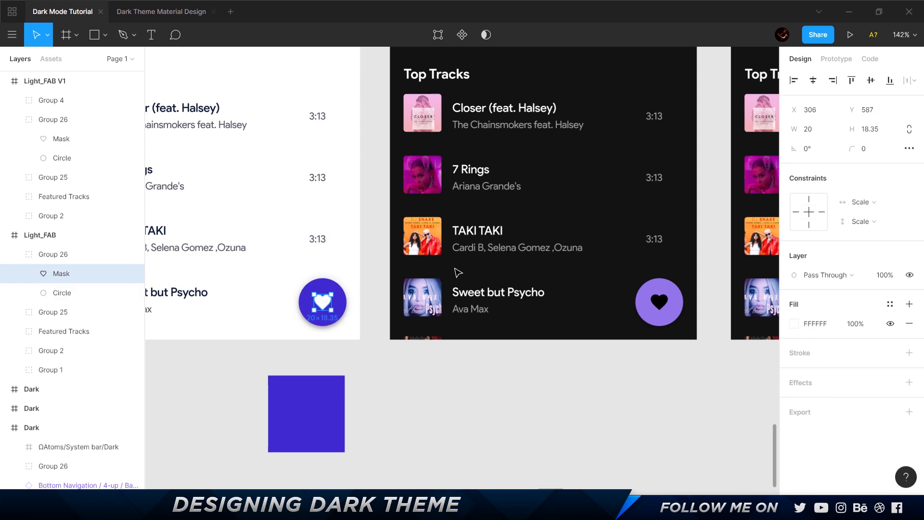
left_click(697, 367)
Try a white FFFFFF fill on the heart icon of the Light_FAB V1 screen's lavender button.
left_click(659, 301, "ctrl")
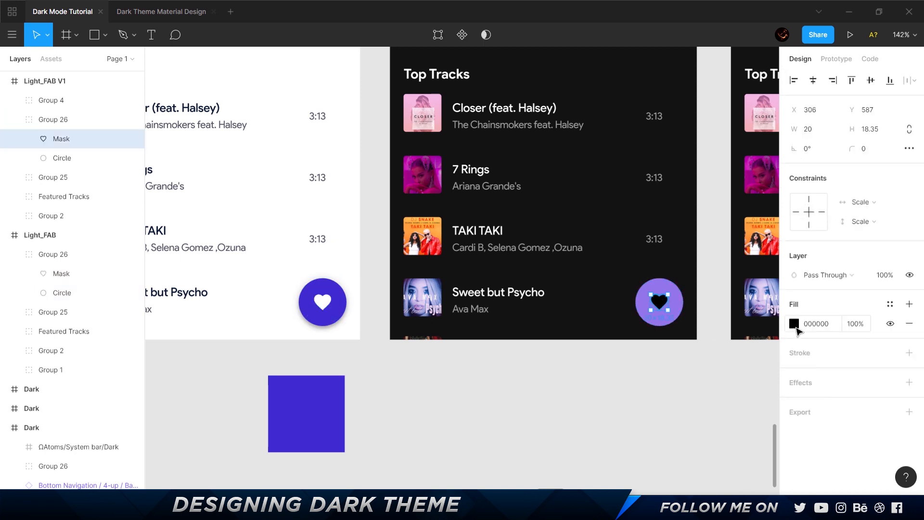
left_click(792, 324)
type("FFFFFF")
key("Return")
left_click(546, 424)
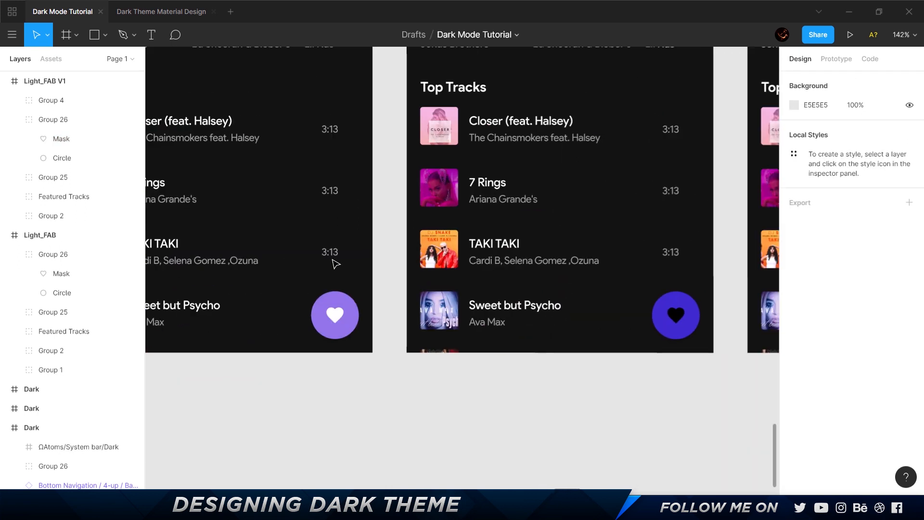
Try a white FFFFFF fill on the heart icon of the Light_FAB V2 screen's blue-violet button.
left_click(335, 315, "ctrl")
left_click(676, 327, "ctrl")
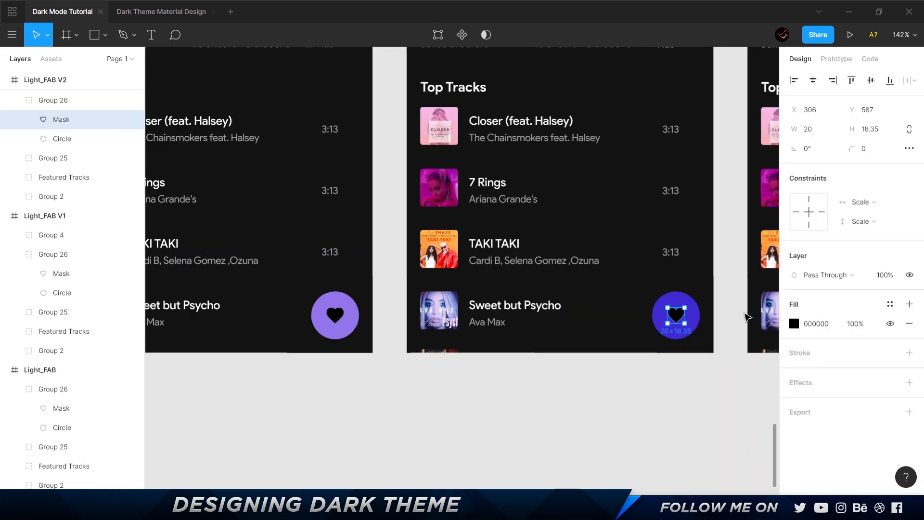
left_click(794, 323)
type("ffffff")
key("Return")
left_click(579, 421)
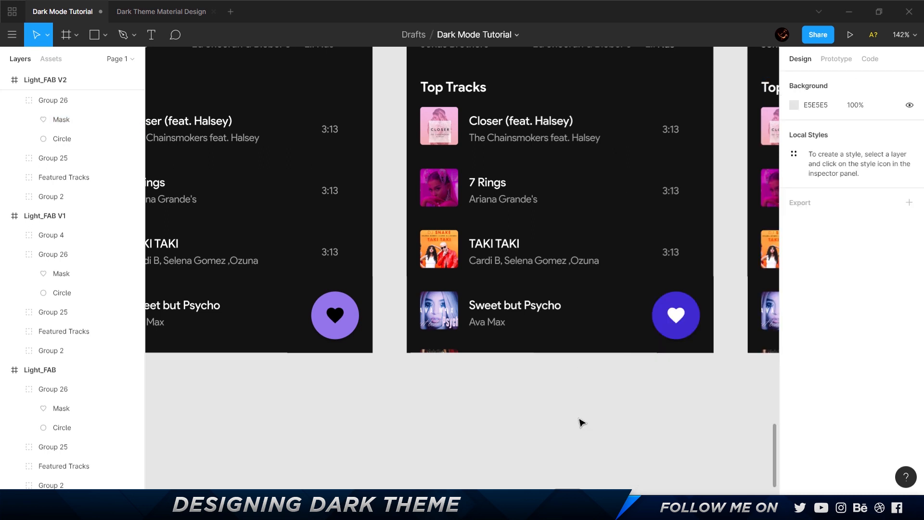
Undo the white fill on the heart icon of the blue-violet button.
key("ctrl+z")
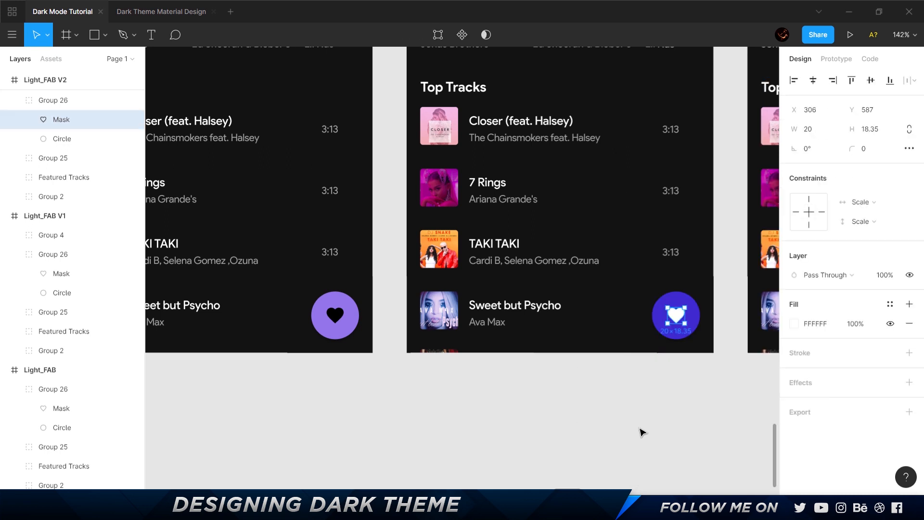
key("ctrl+z")
left_click(642, 432)
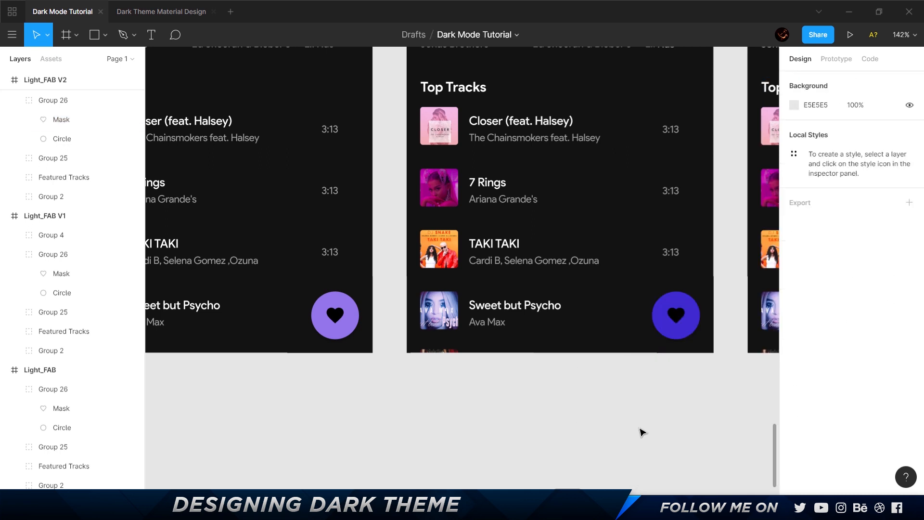
scroll(614, 435, "left", 3)
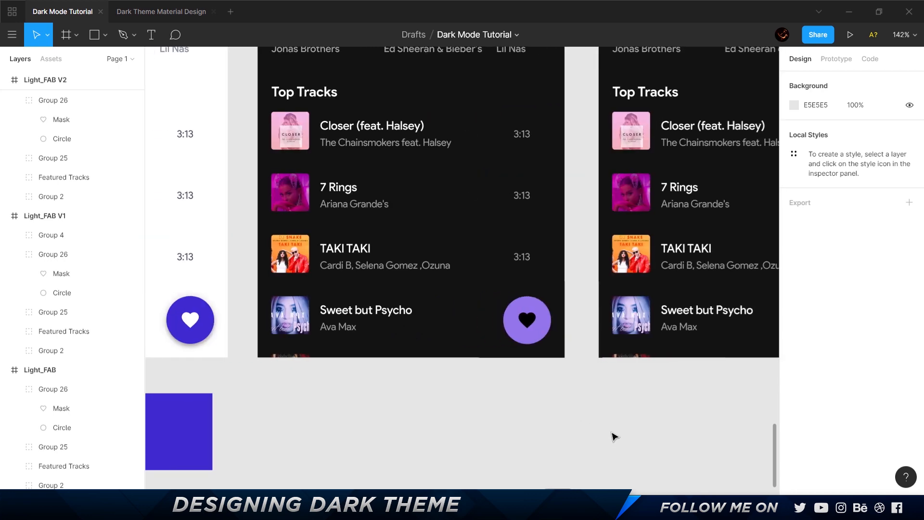
Switch to the Material Design dark theme page in the browser and examine the dark theme baseline palette swatches.
key("alt+Tab")
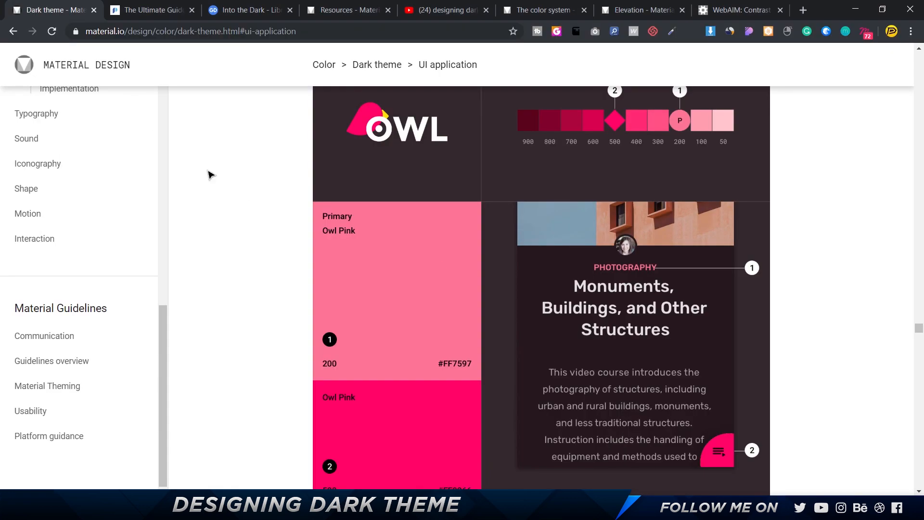
scroll(311, 276, "up", 10)
scroll(310, 278, "up", 4)
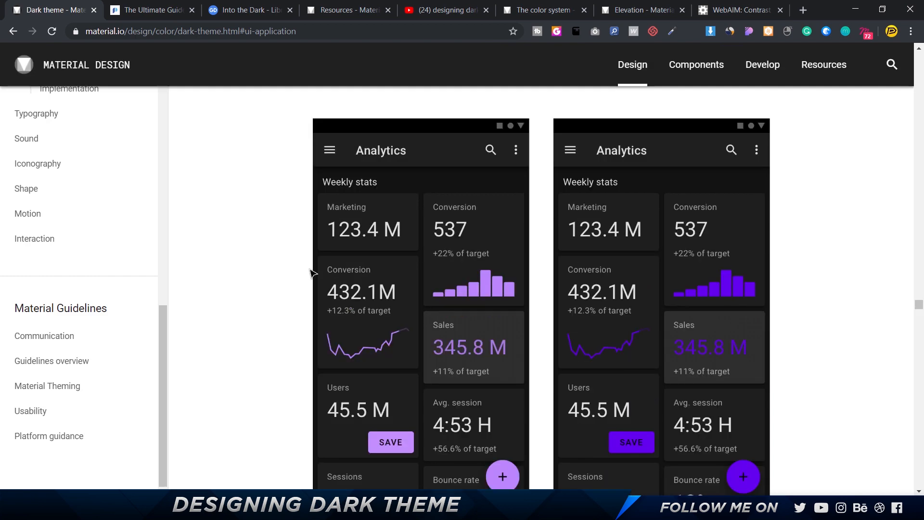
scroll(311, 275, "down", 15)
scroll(310, 272, "up", 6)
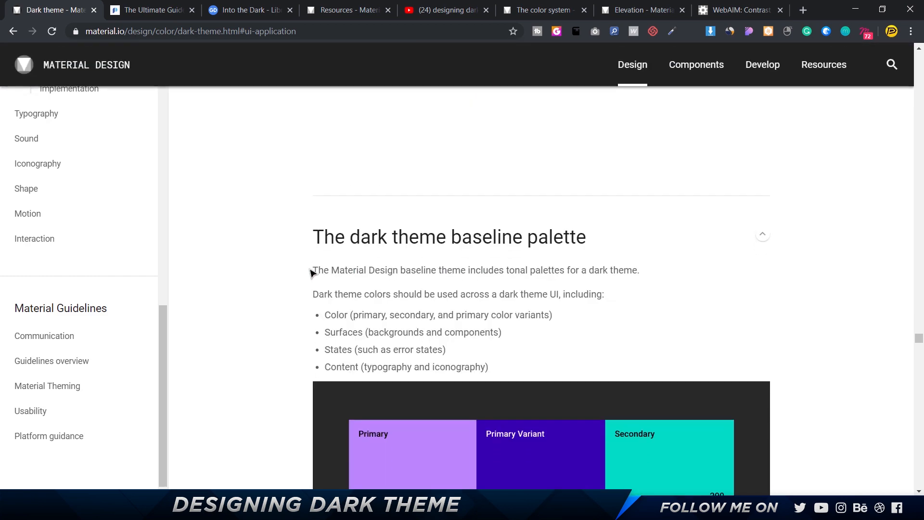
scroll(311, 269, "down", 2)
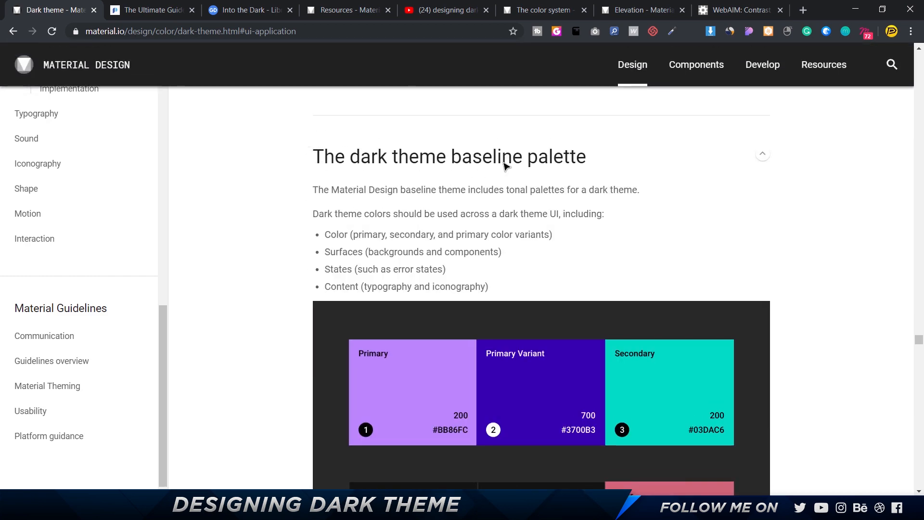
scroll(809, 233, "down", 4)
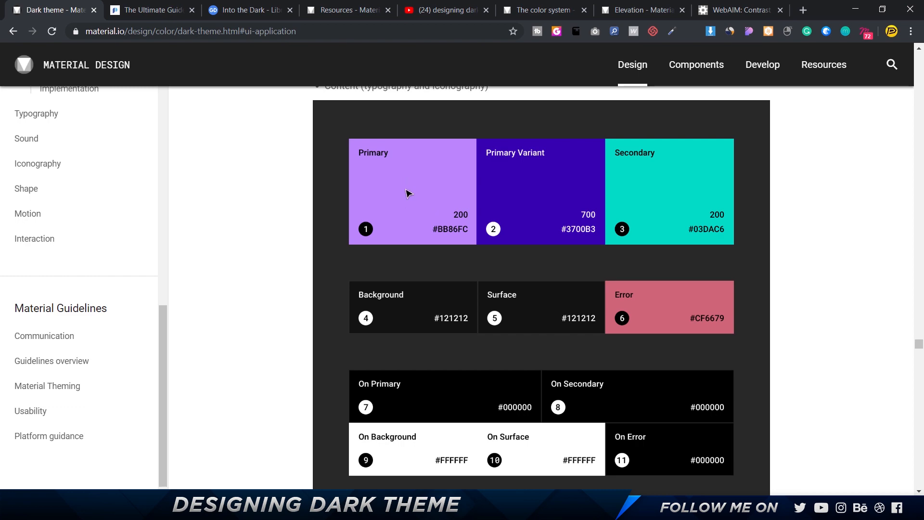
Back in Figma, duplicate the blue-violet square beneath the Light_FAB V1 screen and fill the copy with the heart button's lavender 9475EB.
key("alt+Tab")
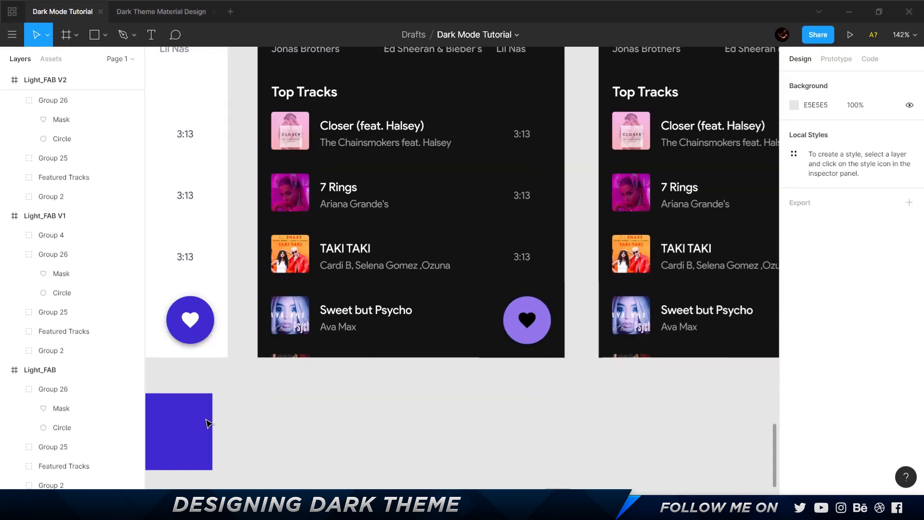
left_click_drag(208, 423, 330, 426, "alt")
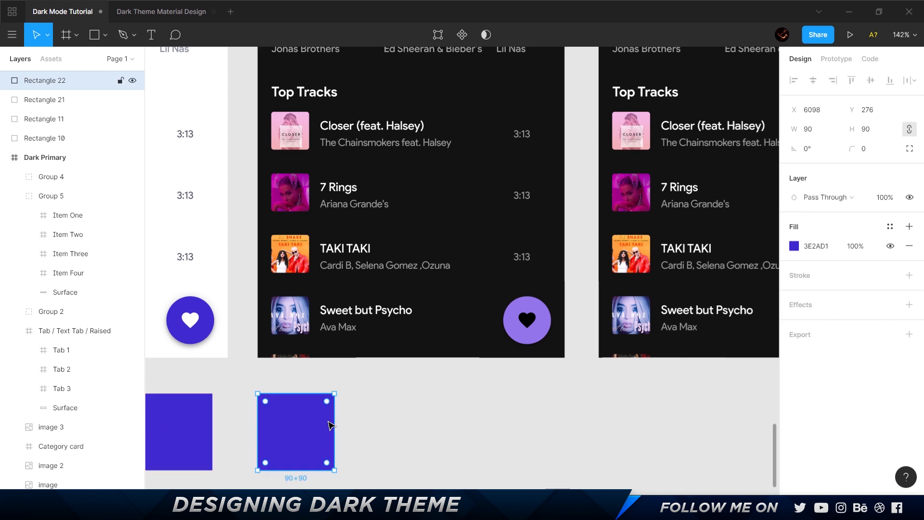
key("i")
left_click(537, 332)
left_click(402, 426)
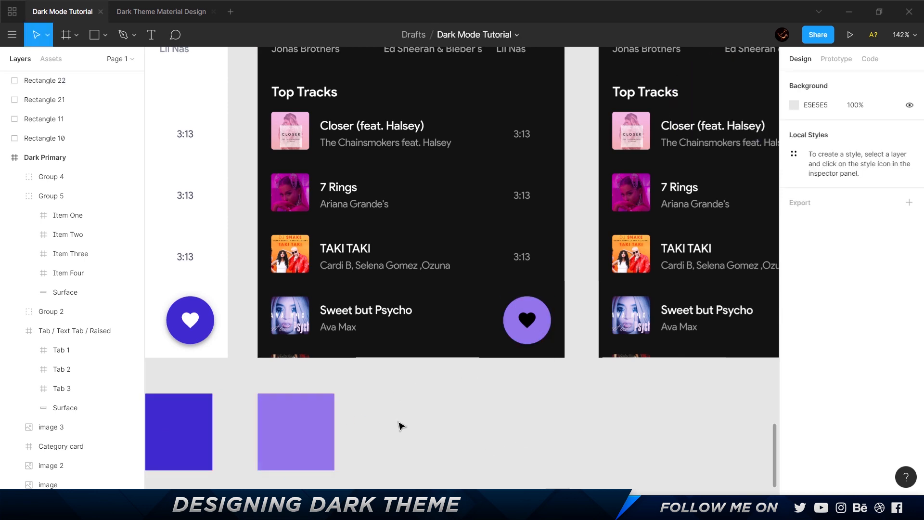
scroll(385, 422, "left", 2)
scroll(385, 423, "down", 1)
left_click(348, 421)
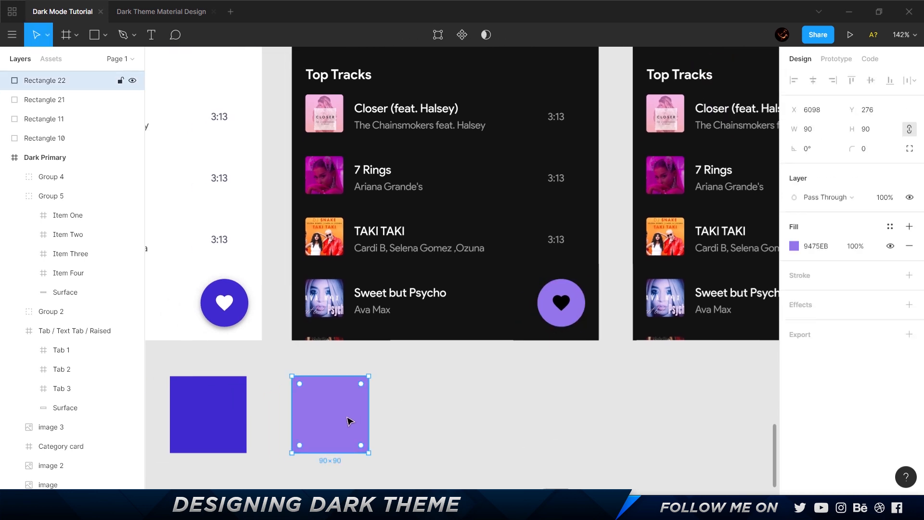
Compare the lavender button's heart icon fill in Figma with the Primary and On Primary swatches on the Material Design page.
key("alt+Tab")
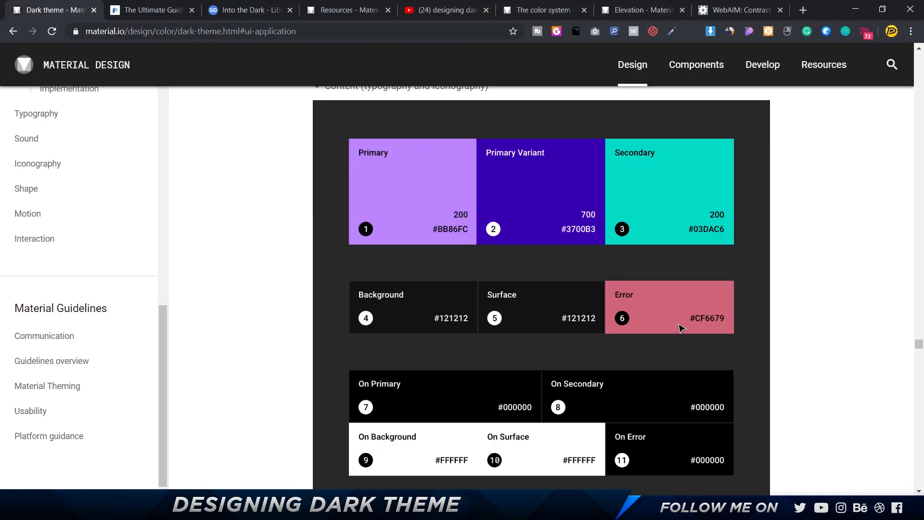
scroll(680, 328, "down", 2)
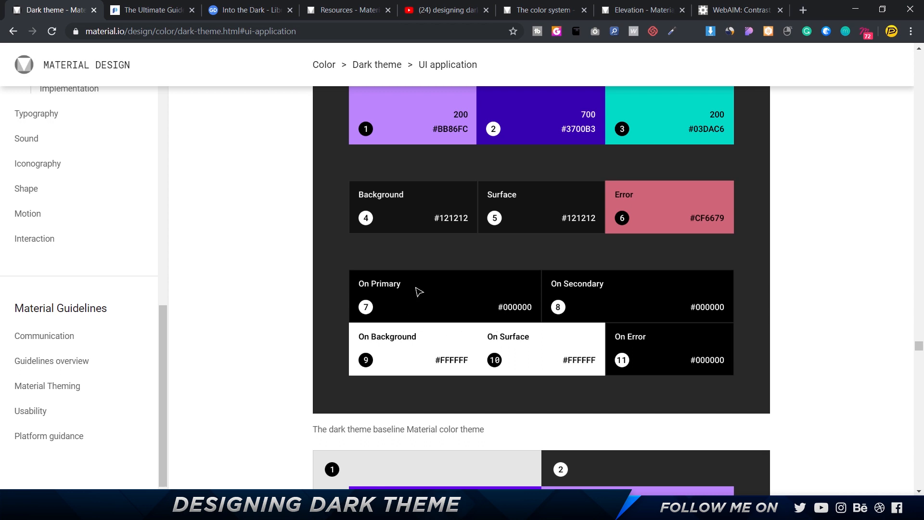
key("alt+Tab")
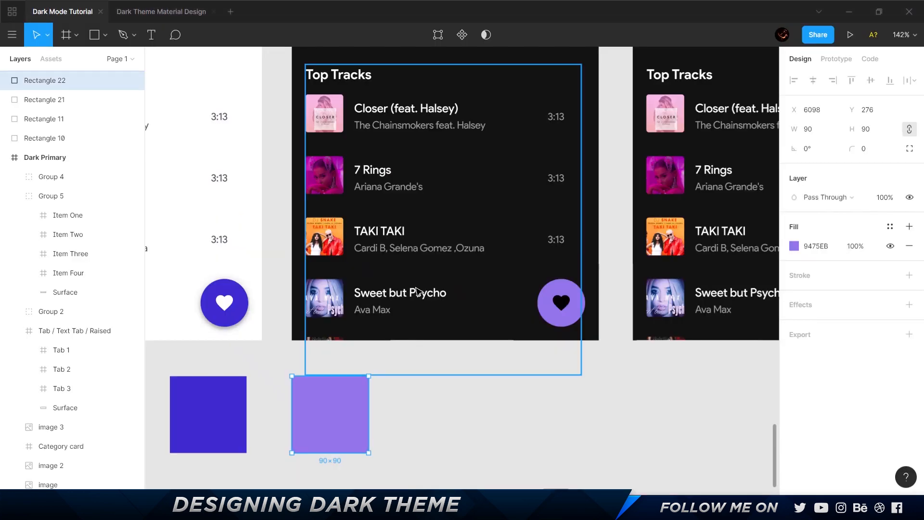
left_click(561, 303)
key("alt+Tab")
key("alt+Tab")
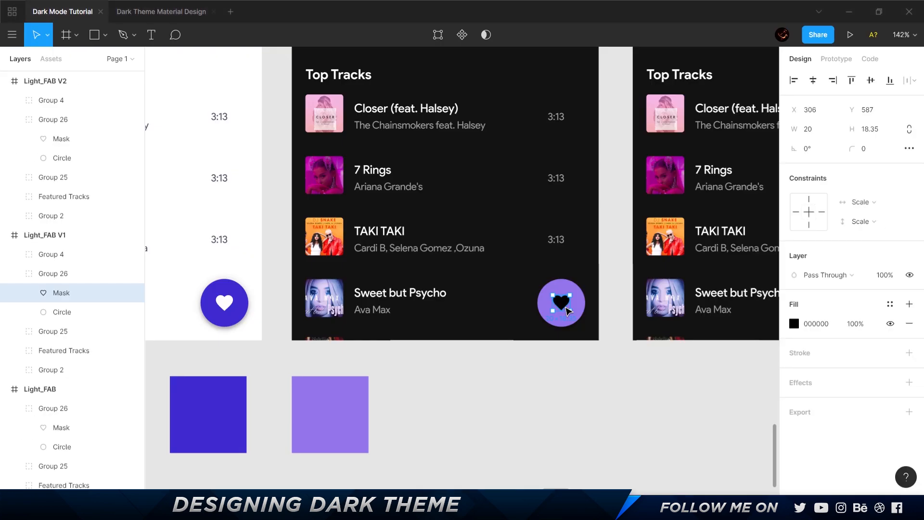
key("alt+Tab")
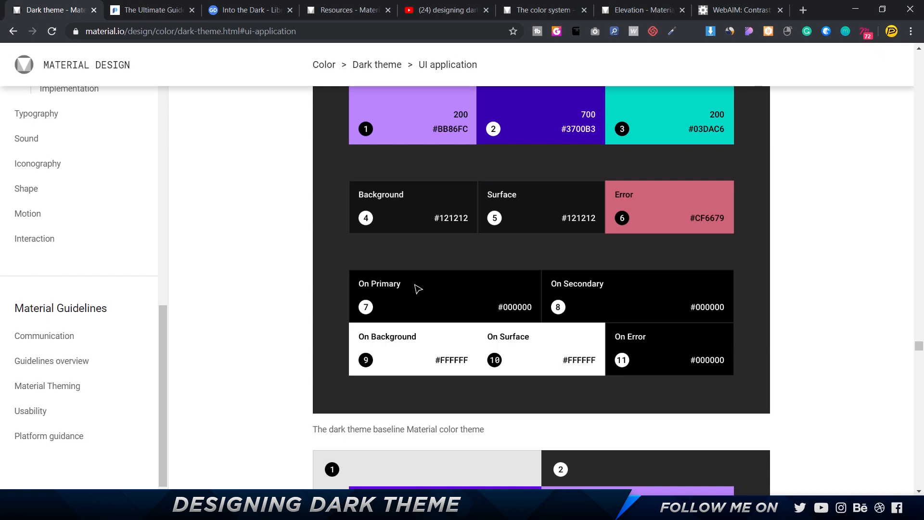
key("alt+Tab")
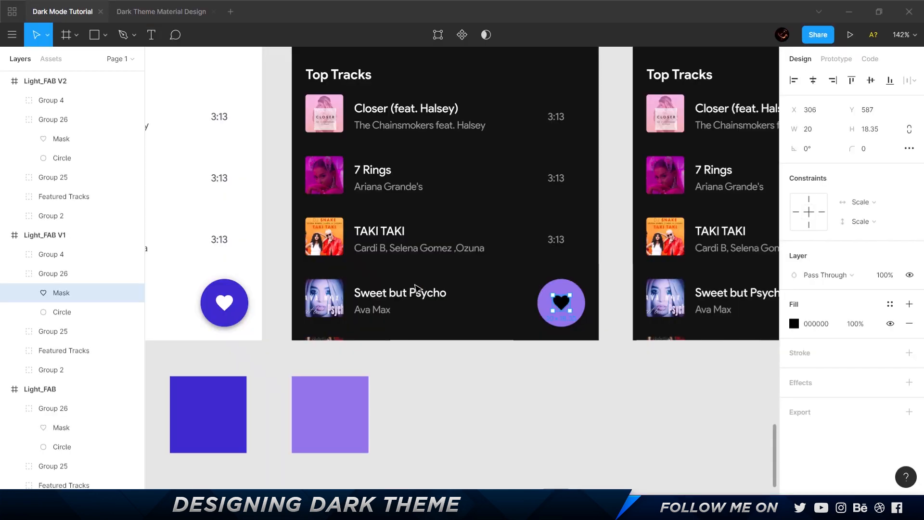
key("alt+Tab")
scroll(414, 270, "up", 4)
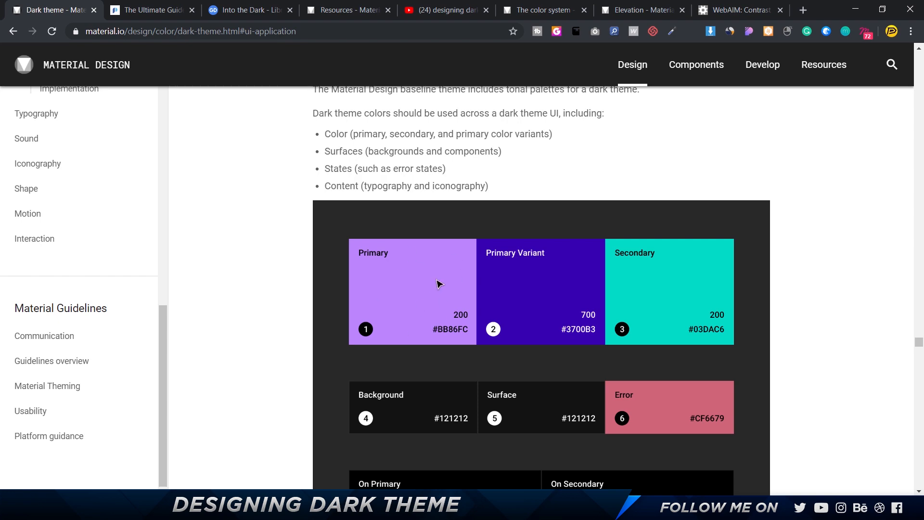
scroll(423, 301, "down", 4)
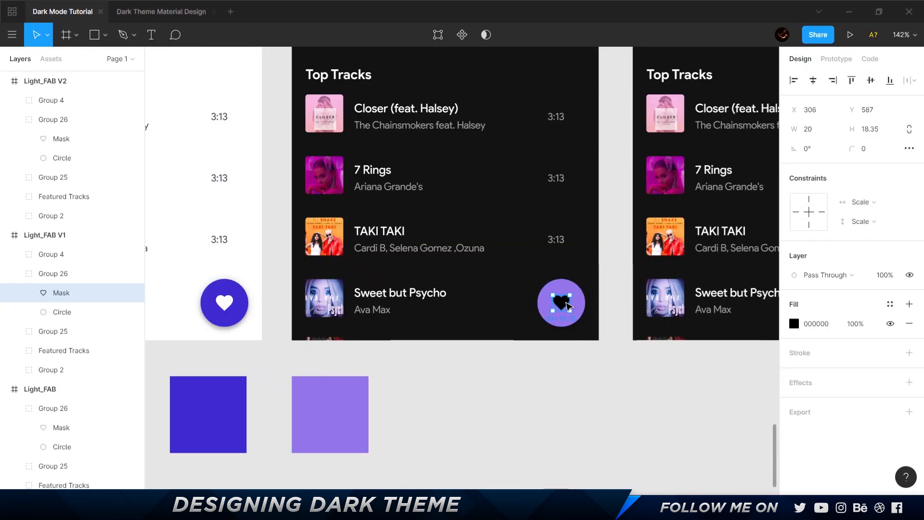
Check the Light_FAB V1 button's circle and heart fills against the light and dark theme On Primary colors in Material's side-by-side palettes.
left_click(581, 304)
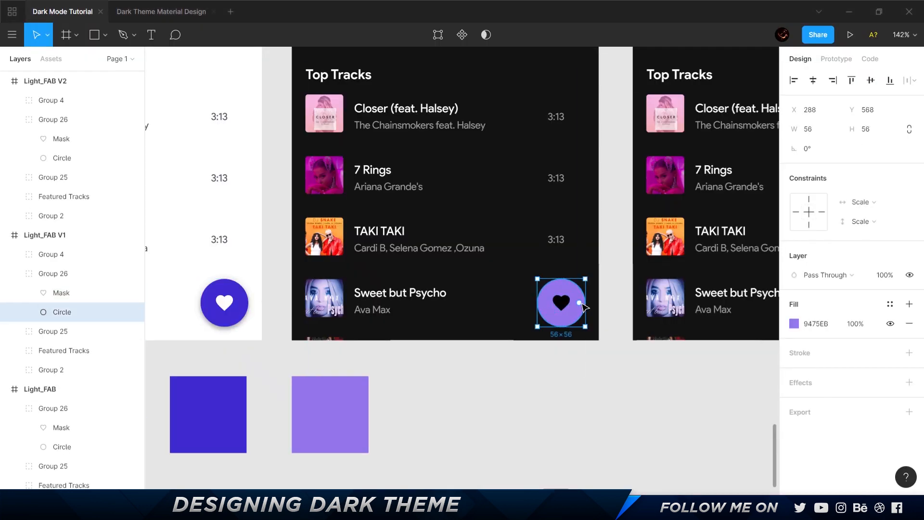
left_click(564, 307)
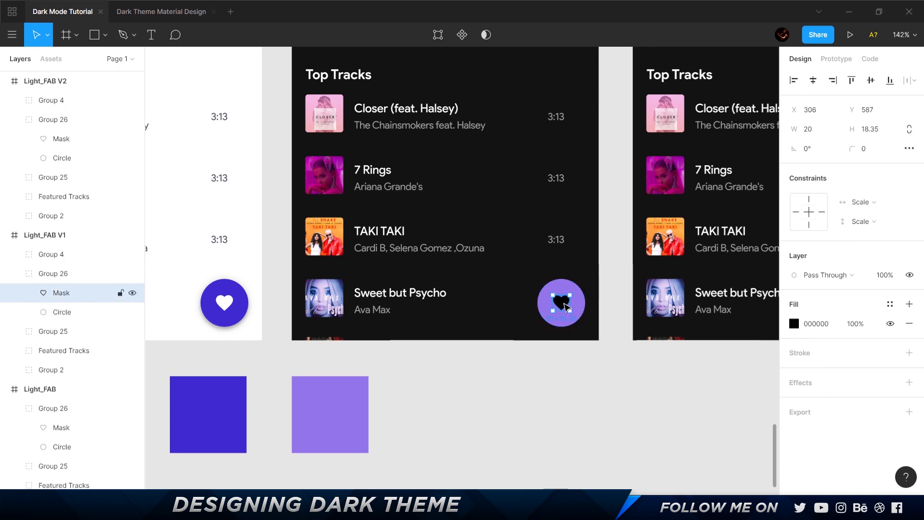
key("alt+Tab")
scroll(564, 306, "down", 6)
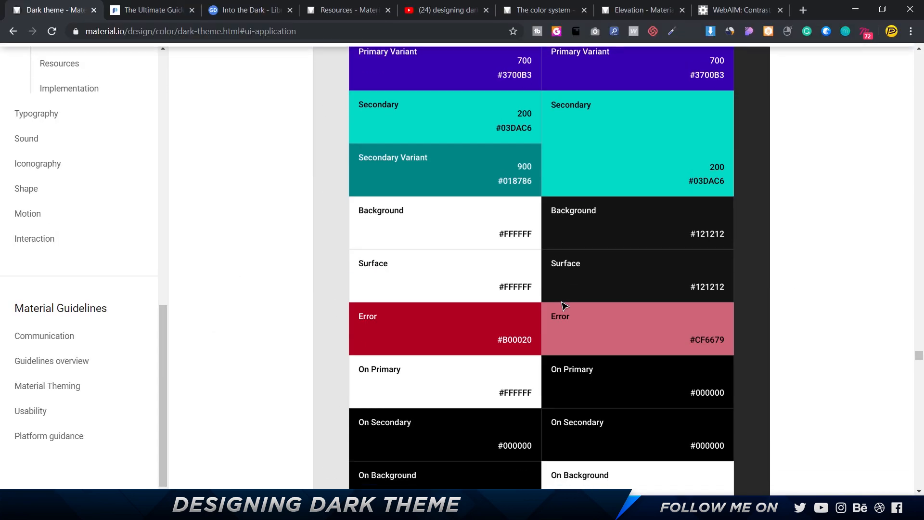
scroll(564, 306, "up", 1)
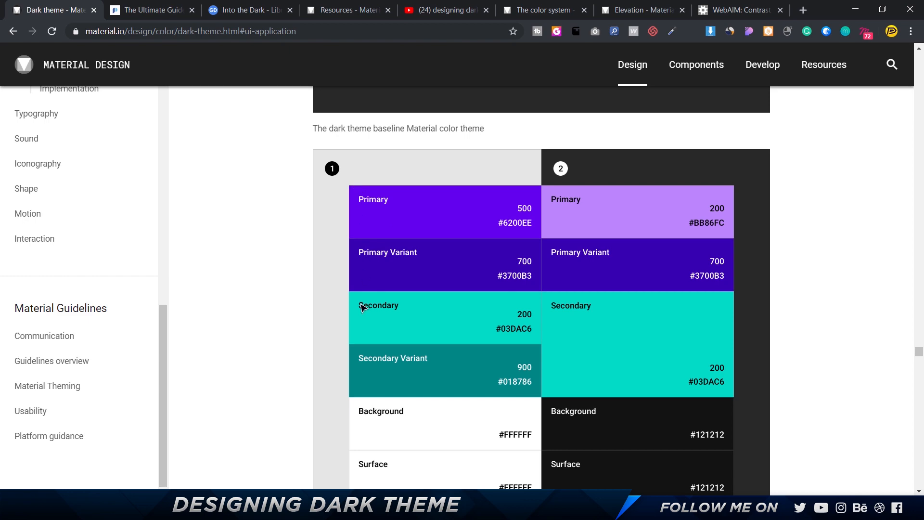
scroll(695, 351, "down", 8)
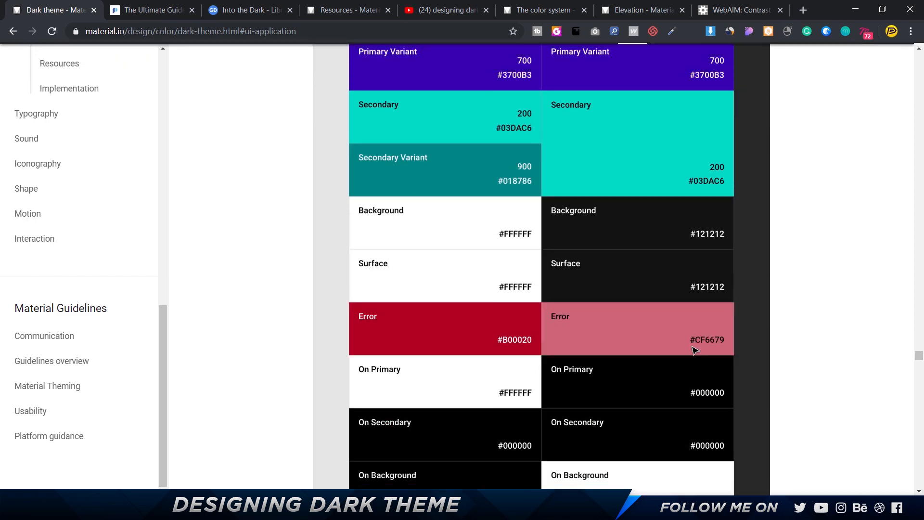
scroll(695, 351, "up", 4)
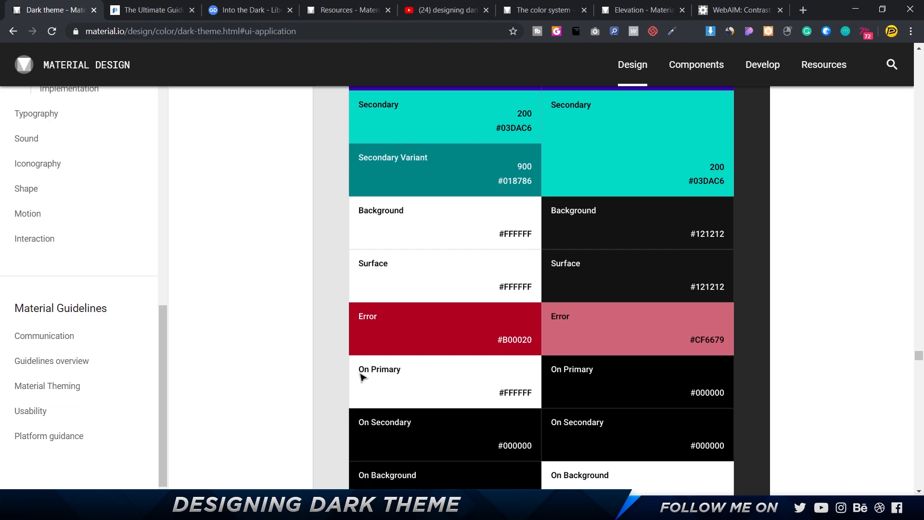
key("alt+Tab")
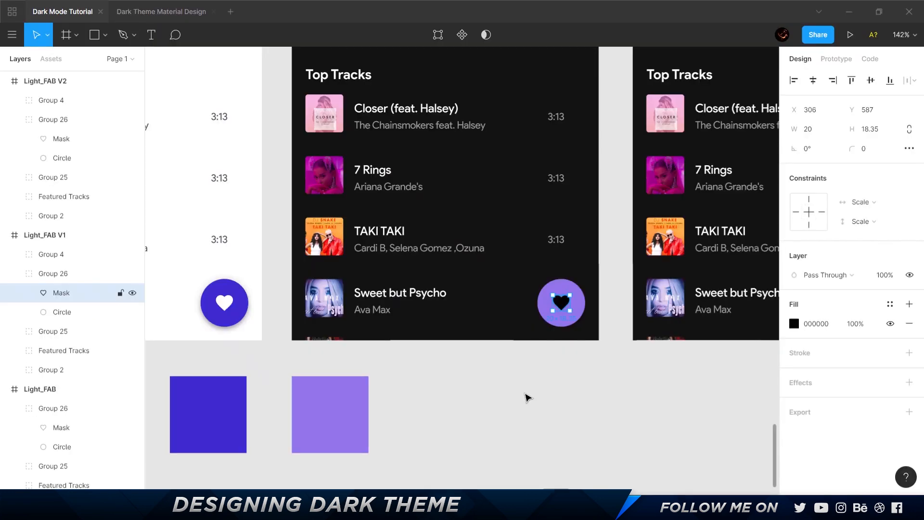
key("alt+Tab")
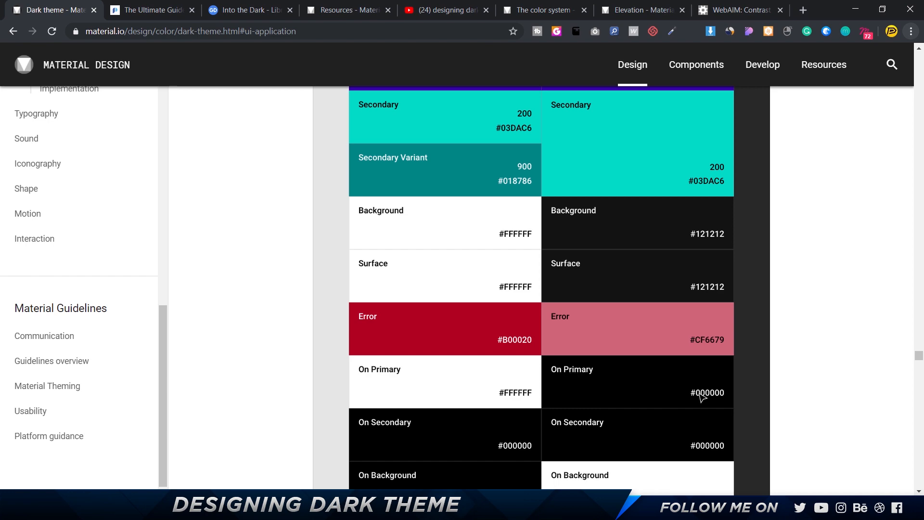
key("alt+Tab")
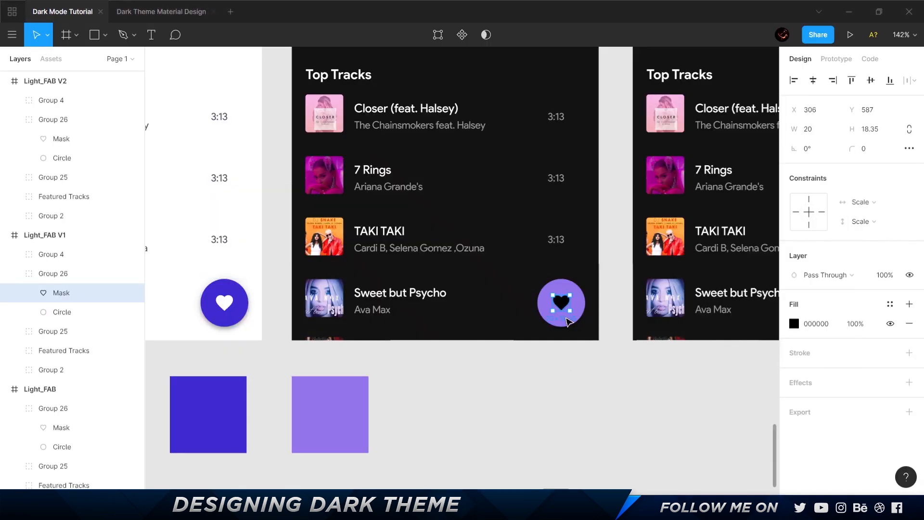
key("alt+Tab")
scroll(591, 394, "up", 10)
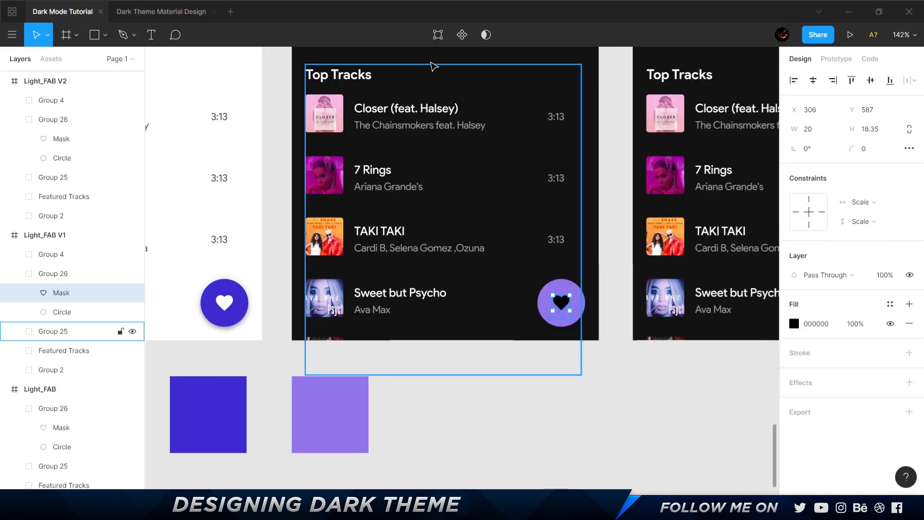
In Figma, inspect the Dark_Disabled screen's Password Change sheet background, title and Forgot Password text for their fills and opacity.
scroll(481, 126, "up", 3)
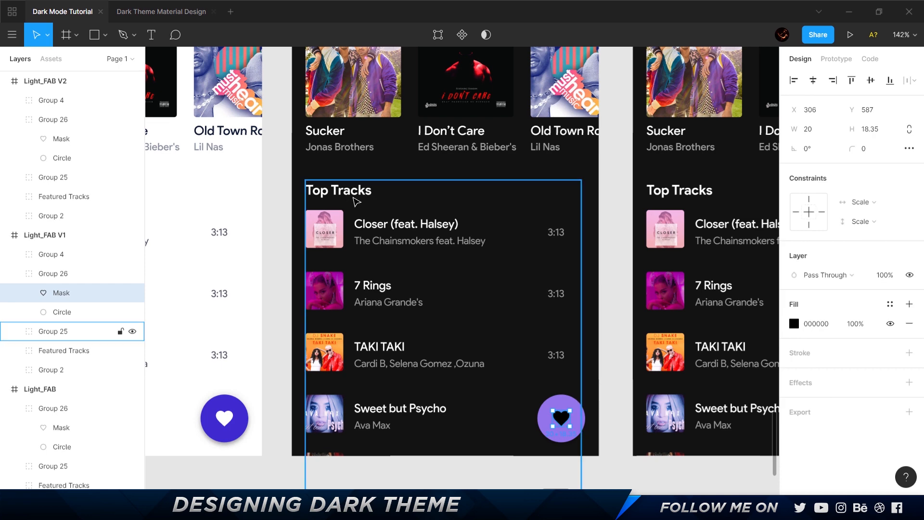
scroll(521, 198, "down", 3)
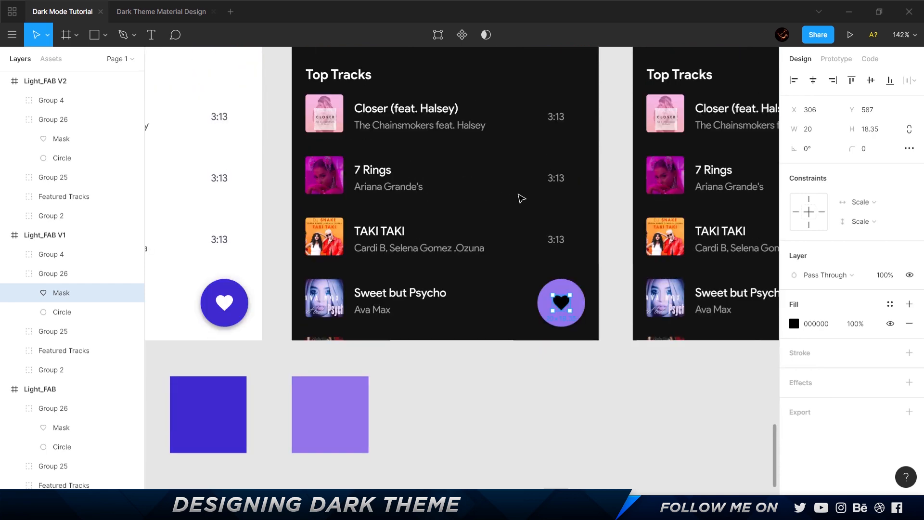
scroll(521, 198, "down", 5)
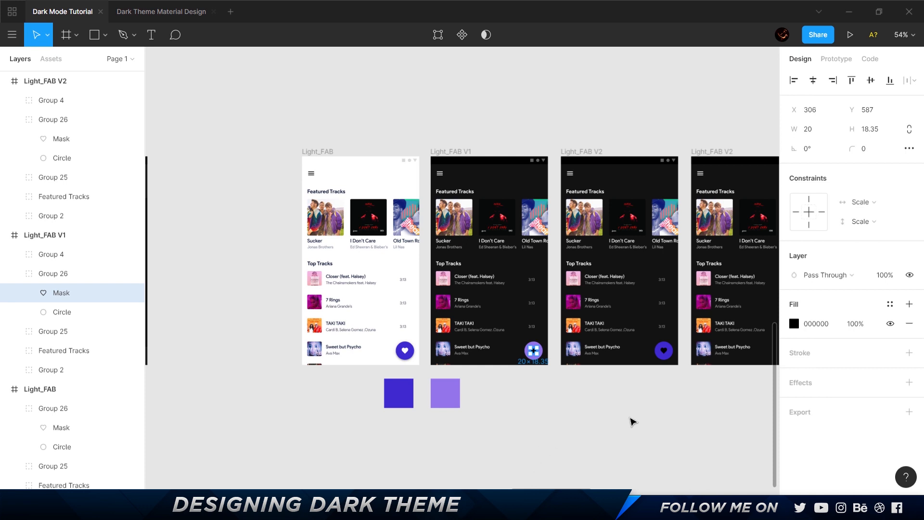
left_click(694, 132)
scroll(694, 131, "right", 10)
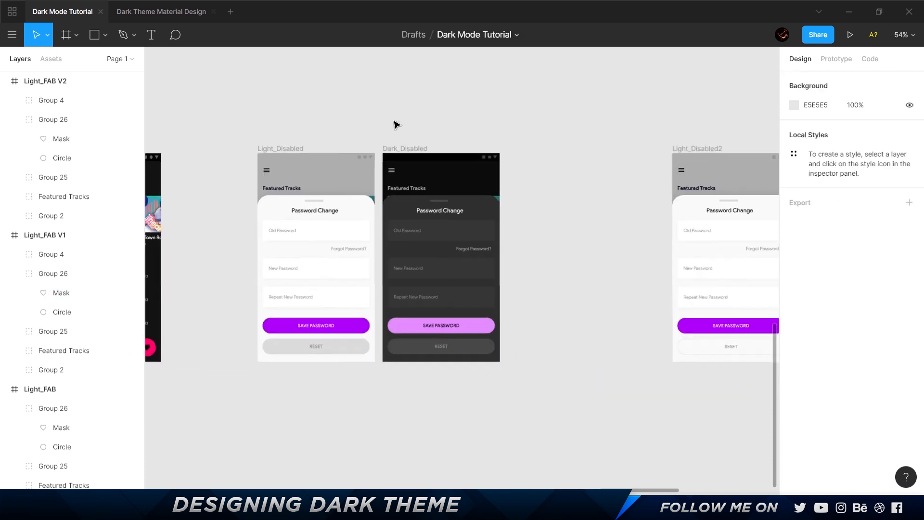
scroll(542, 200, "left", 2)
scroll(542, 200, "up", 4)
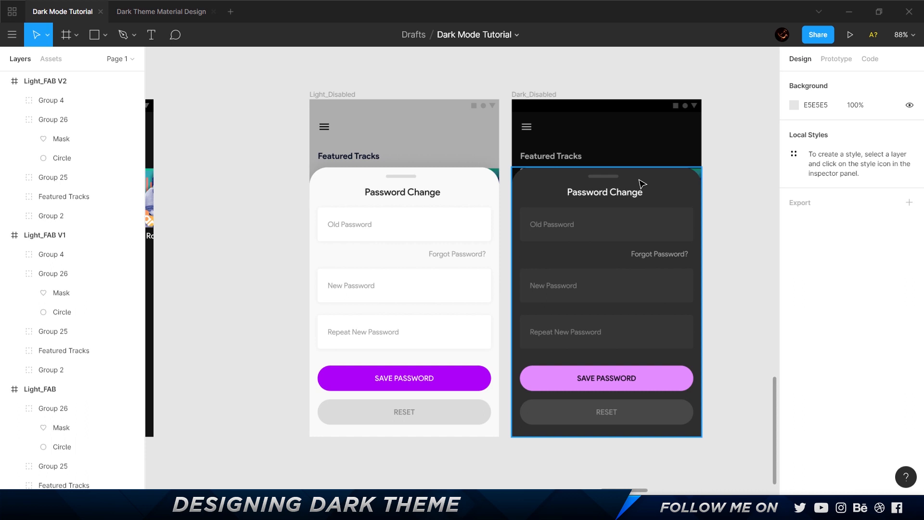
left_click(680, 186)
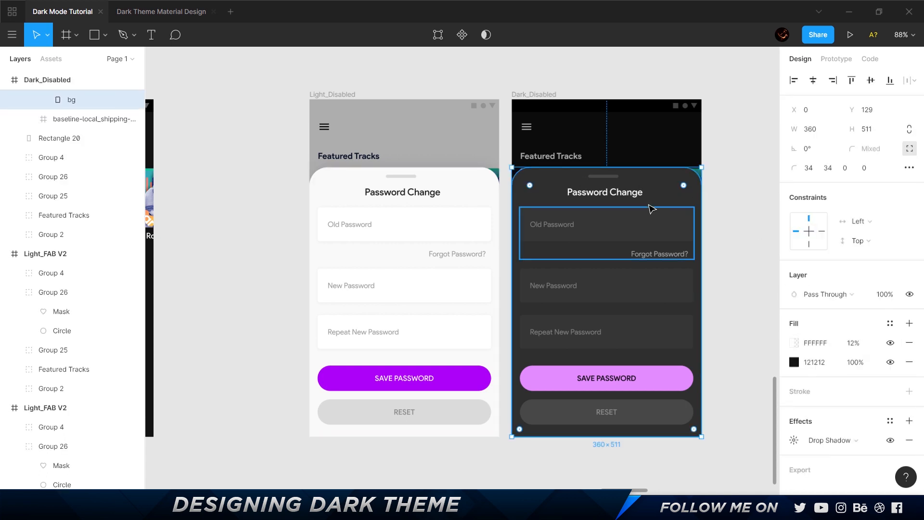
left_click(625, 200)
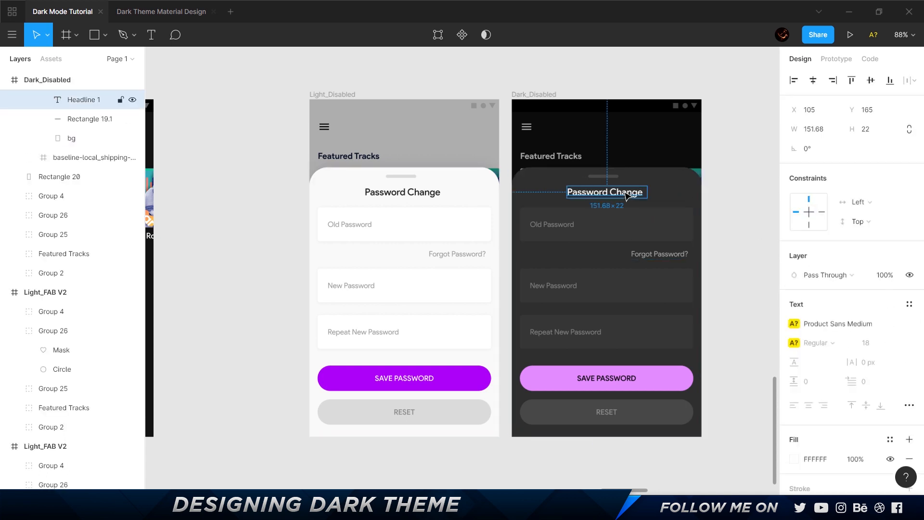
left_click(655, 254)
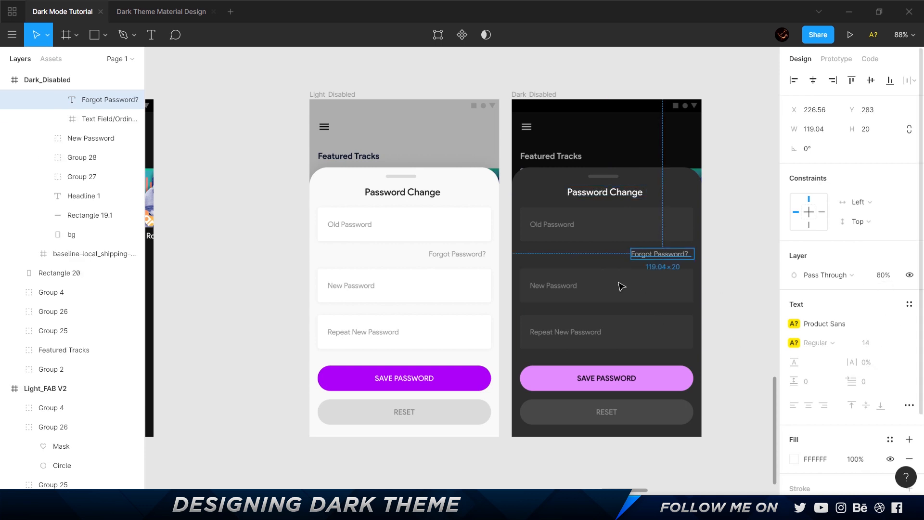
Inspect the layer opacity of the Dark_Disabled Old Password label and the Light_Disabled RESET button's container and label.
double_click(552, 224)
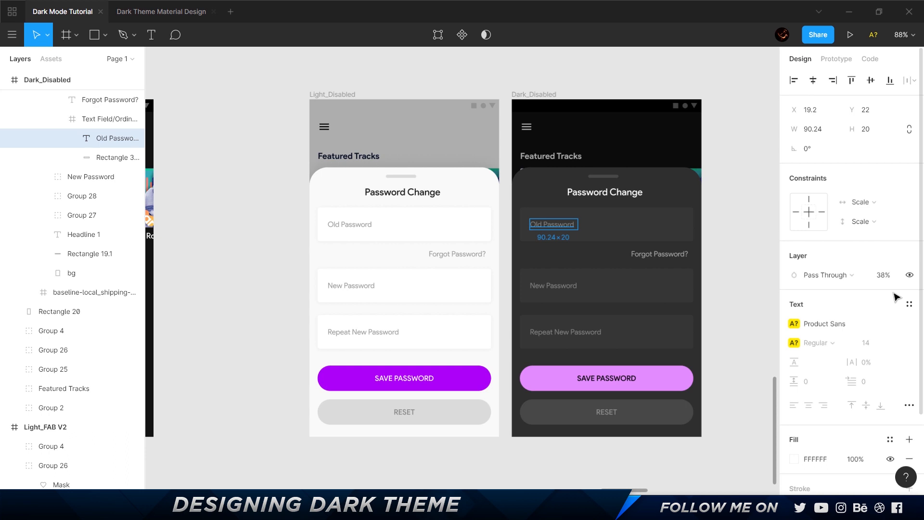
left_click(452, 410)
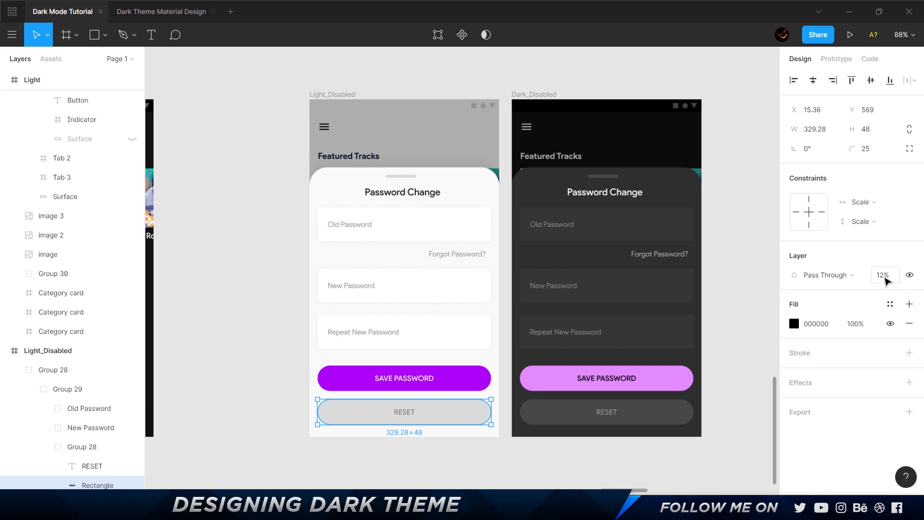
left_click(415, 413)
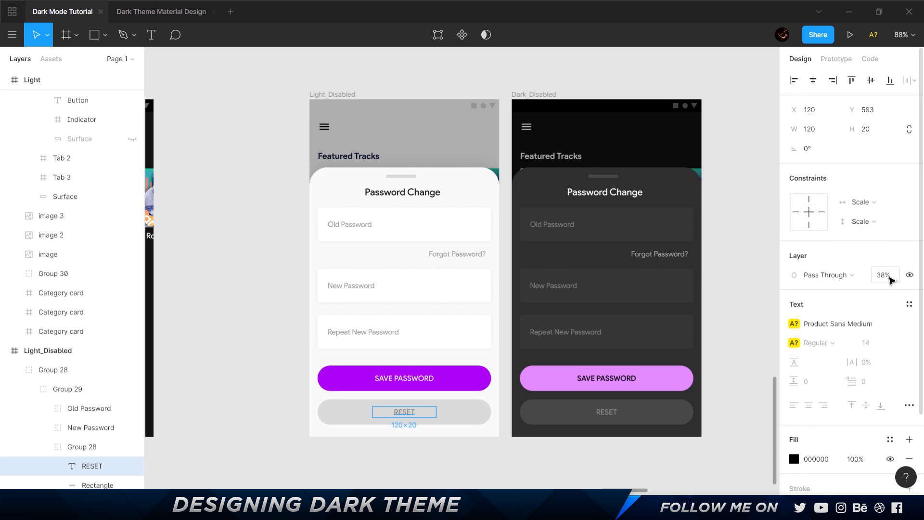
left_click(573, 463)
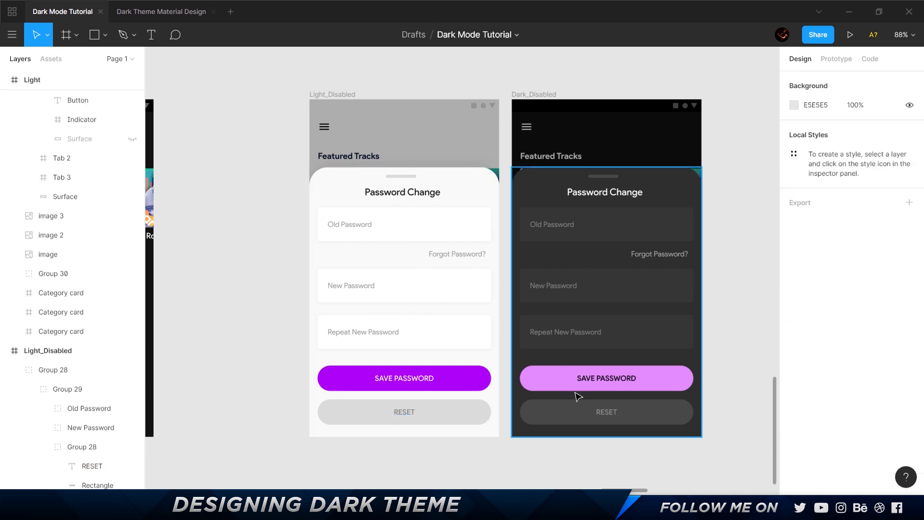
Read the filled container and label specifications under Material Design's Disabled states in the browser, and check Figma's Dark_Disabled RESET label against them.
key("alt+Tab")
scroll(580, 400, "down", 20)
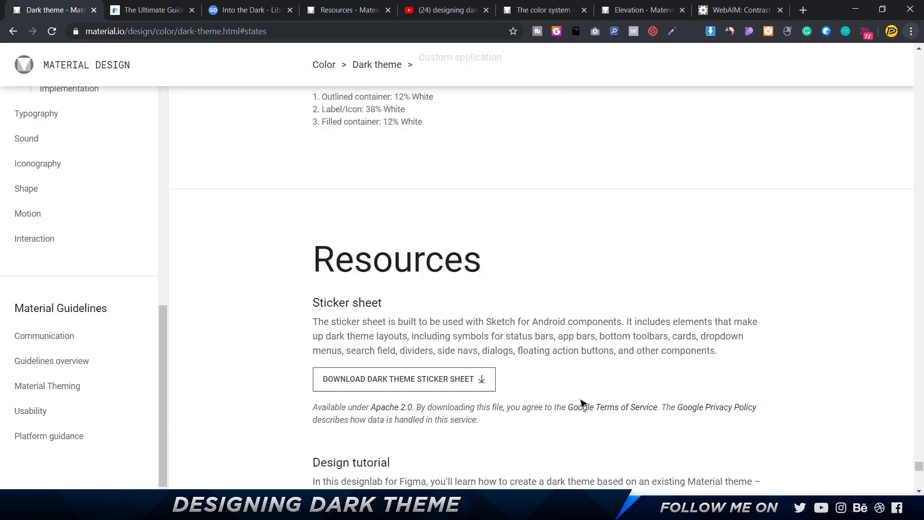
scroll(581, 403, "down", 5)
scroll(583, 407, "up", 10)
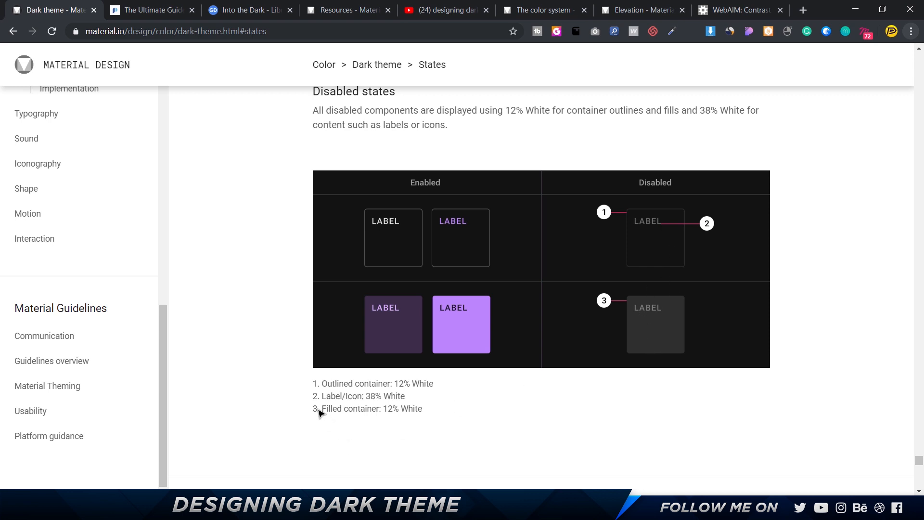
left_click_drag(320, 410, 439, 411)
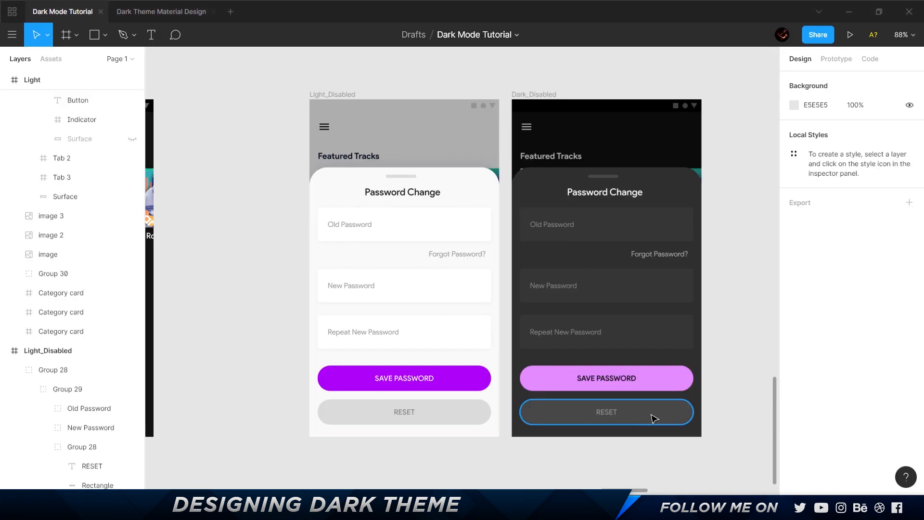
left_click(651, 417)
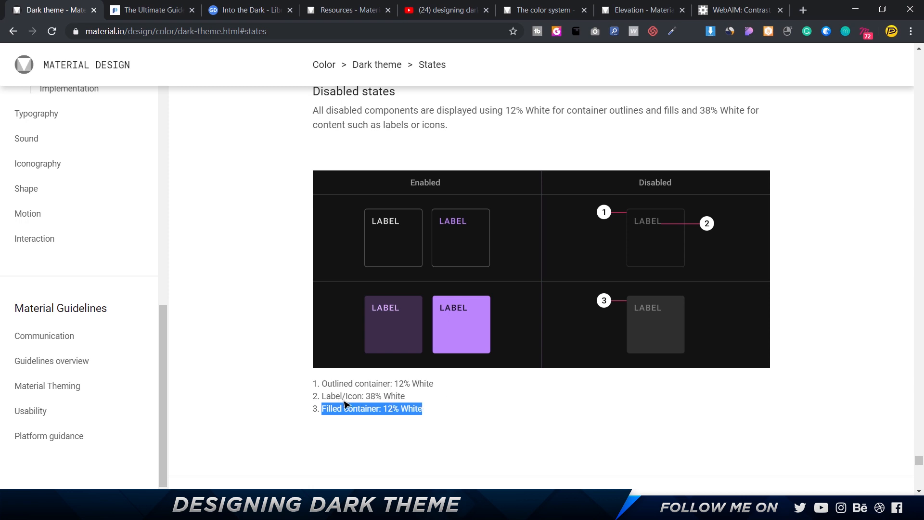
left_click_drag(318, 396, 430, 395)
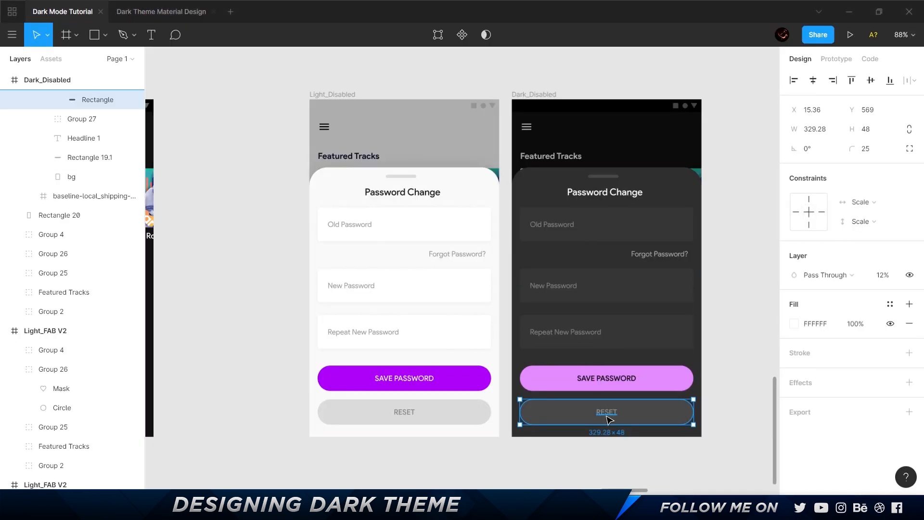
left_click(607, 411)
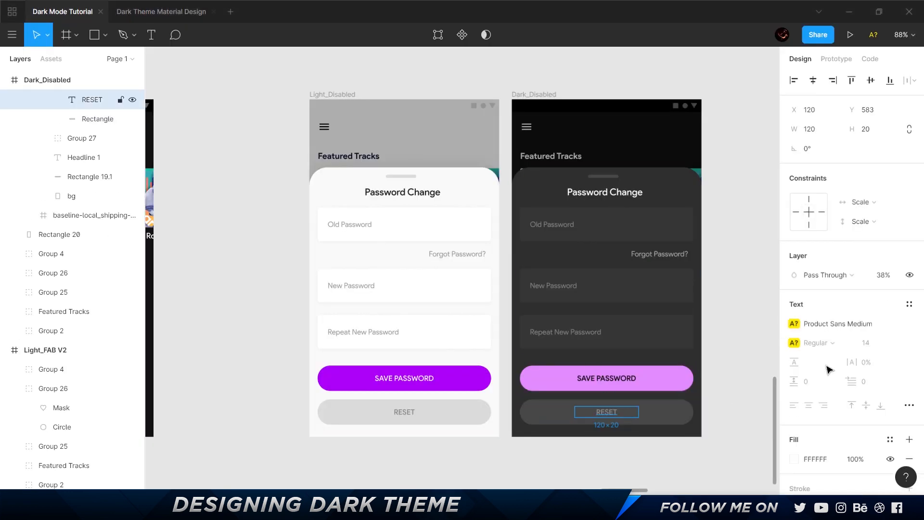
left_click(739, 356)
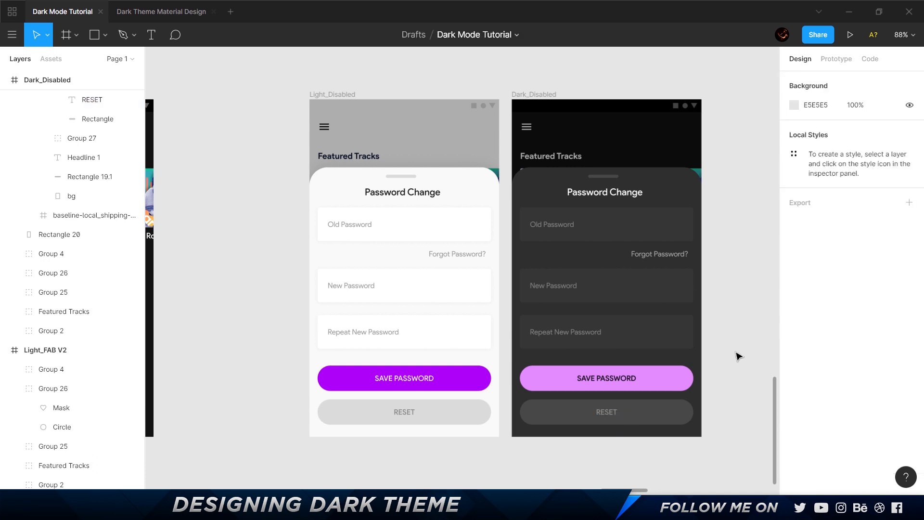
Inspect the Dark_Disabled2 screen's outlined RESET button stroke and opacity in Figma, comparing them with Material's outlined container specification.
scroll(741, 232, "down", 3)
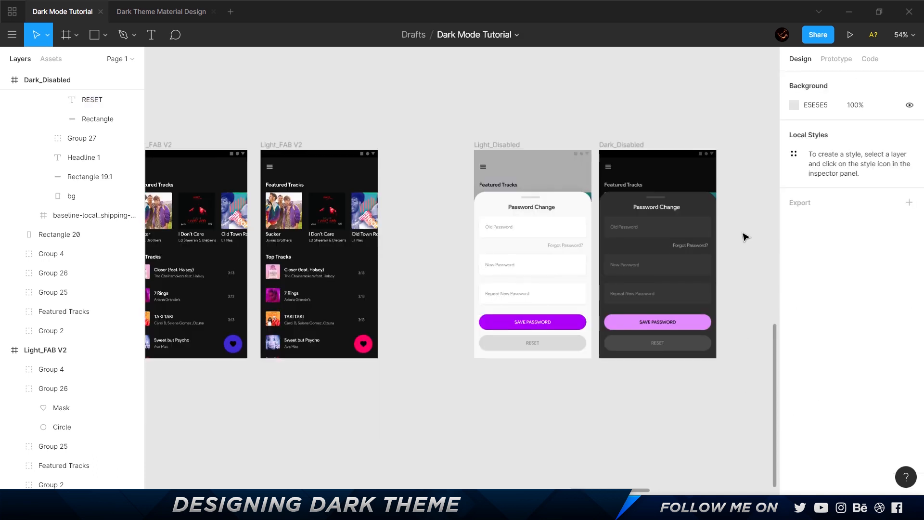
left_click_drag(742, 232, 313, 254)
scroll(668, 361, "right", 4)
scroll(573, 383, "up", 5)
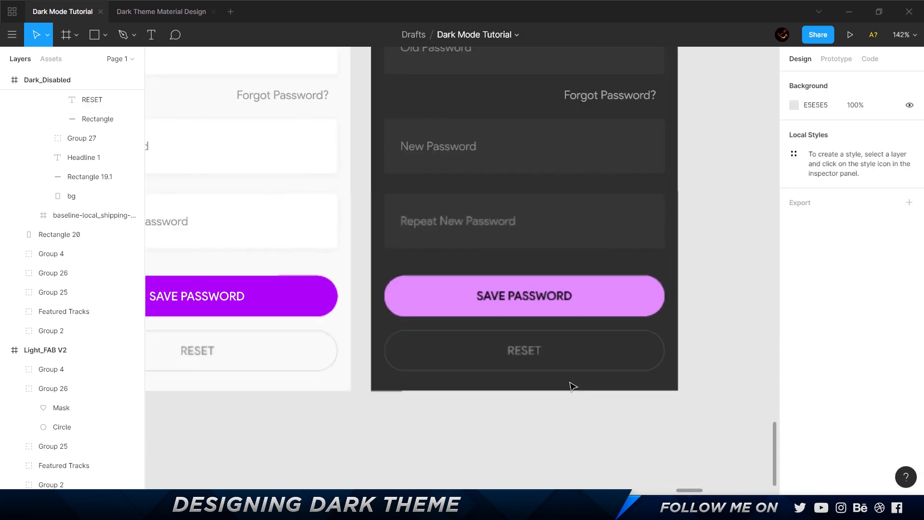
left_click(582, 375)
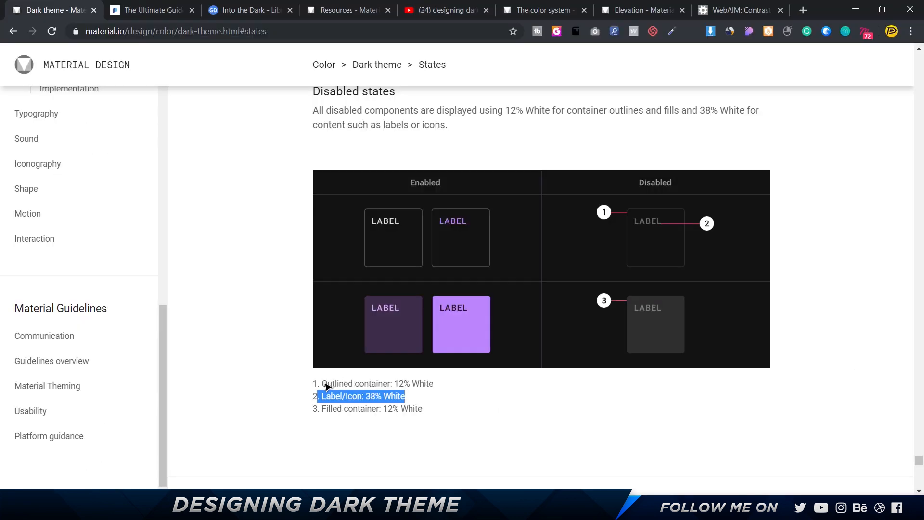
left_click_drag(321, 383, 446, 383)
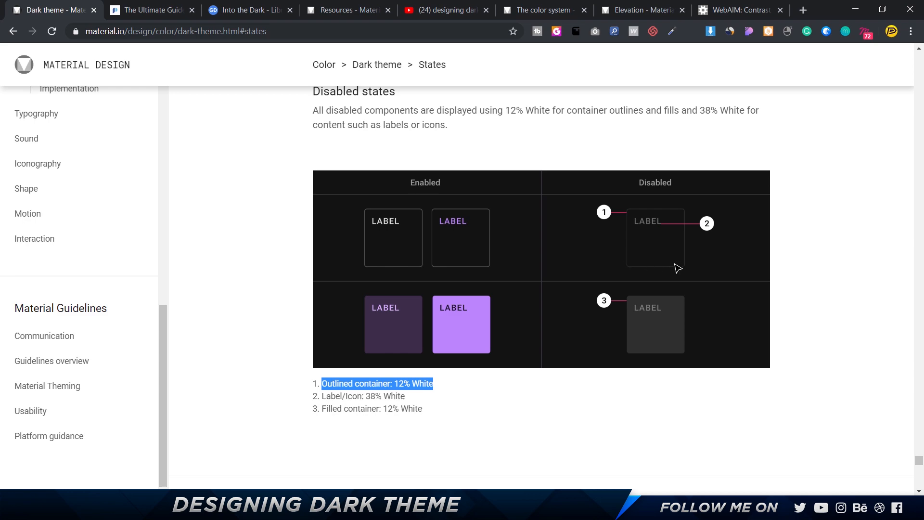
key("alt+Tab")
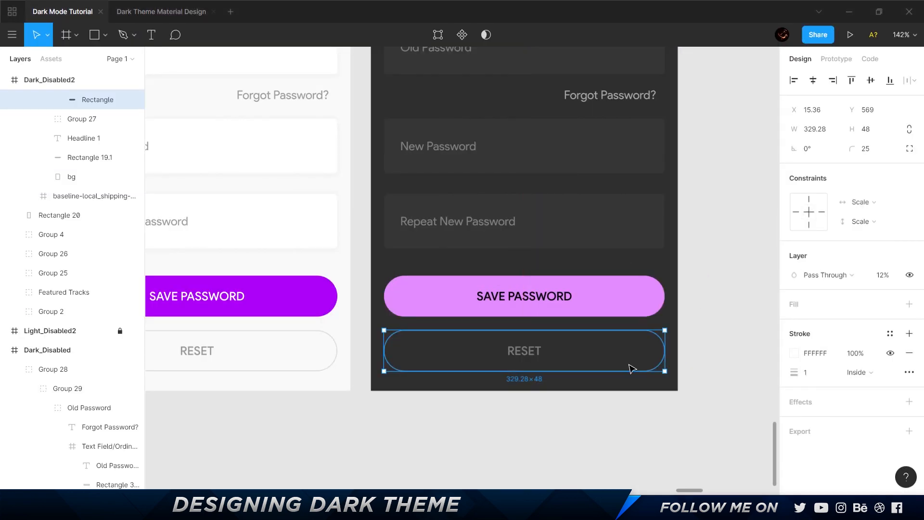
left_click(745, 345)
Compare the Light_Error and Dark_Error screens' highlighted password fields with the Error swatches in Material's side-by-side light and dark palettes.
scroll(745, 344, "down", 3)
scroll(744, 344, "down", 5)
scroll(320, 174, "down", 1)
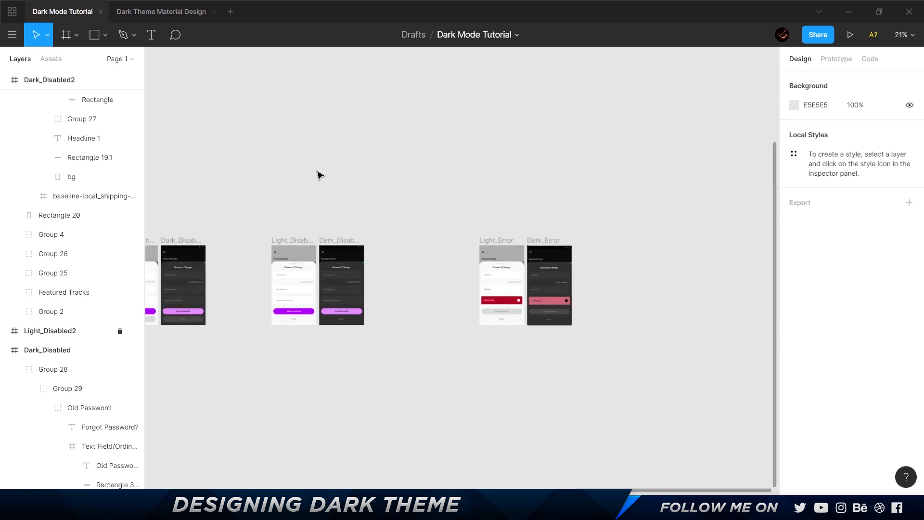
scroll(486, 293, "up", 5)
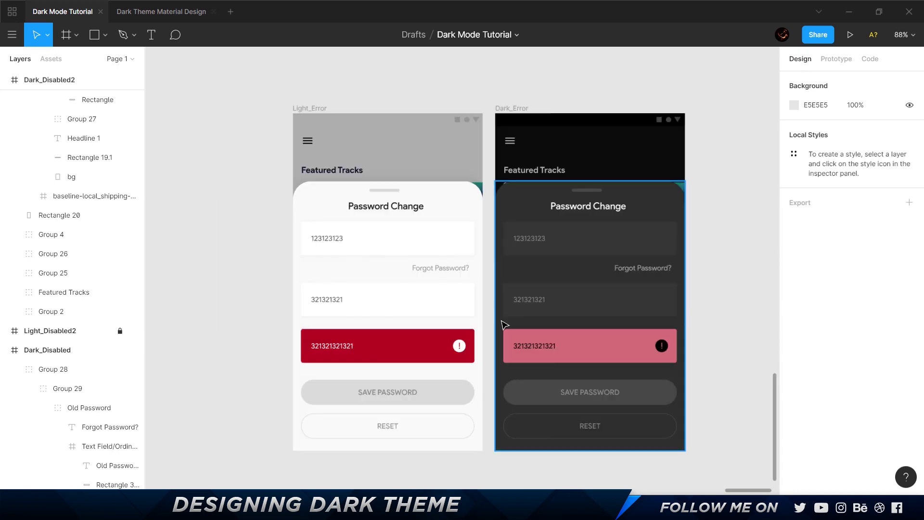
left_click(412, 337, "ctrl")
key("alt+Tab")
scroll(483, 327, "up", 10)
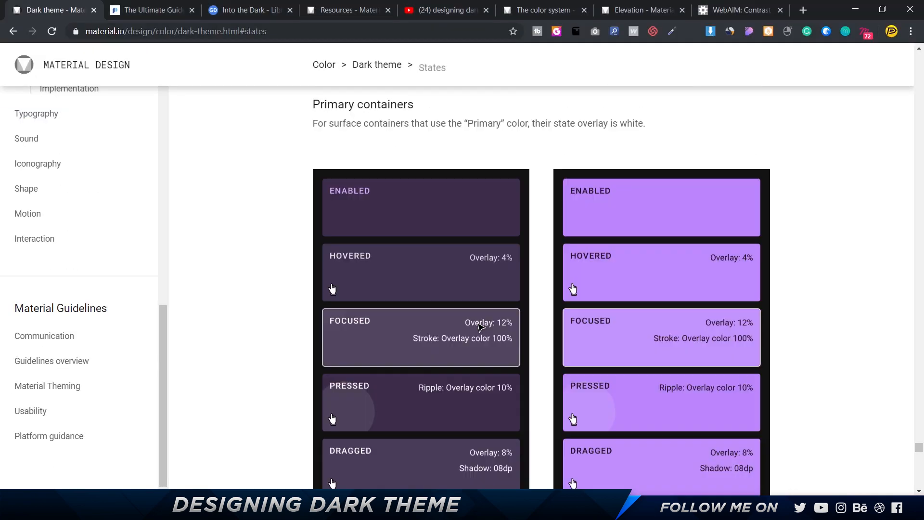
scroll(482, 327, "down", 1)
key("ctrl+f")
key("Escape")
key("Home")
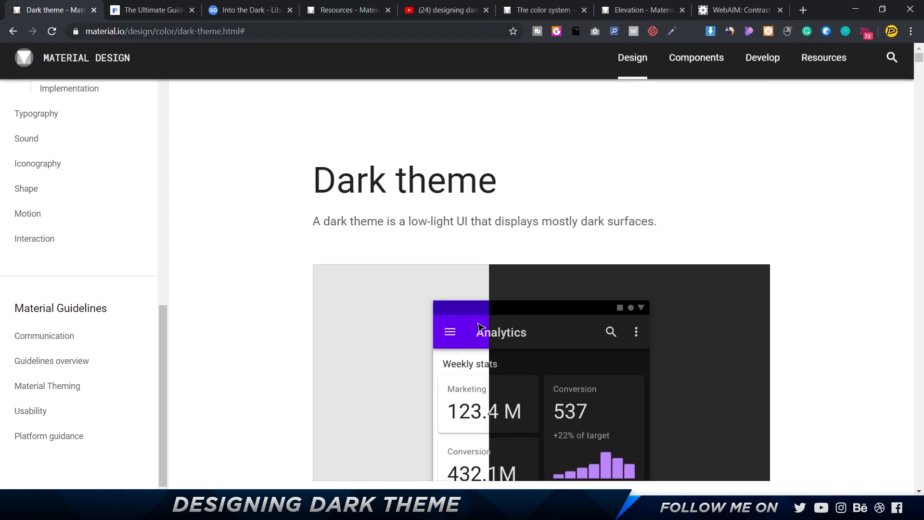
scroll(553, 233, "down", 15)
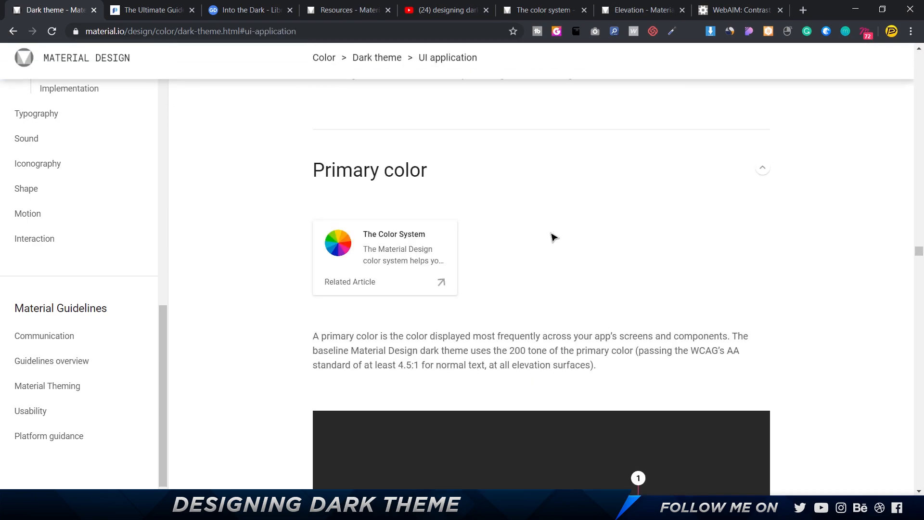
scroll(553, 236, "down", 20)
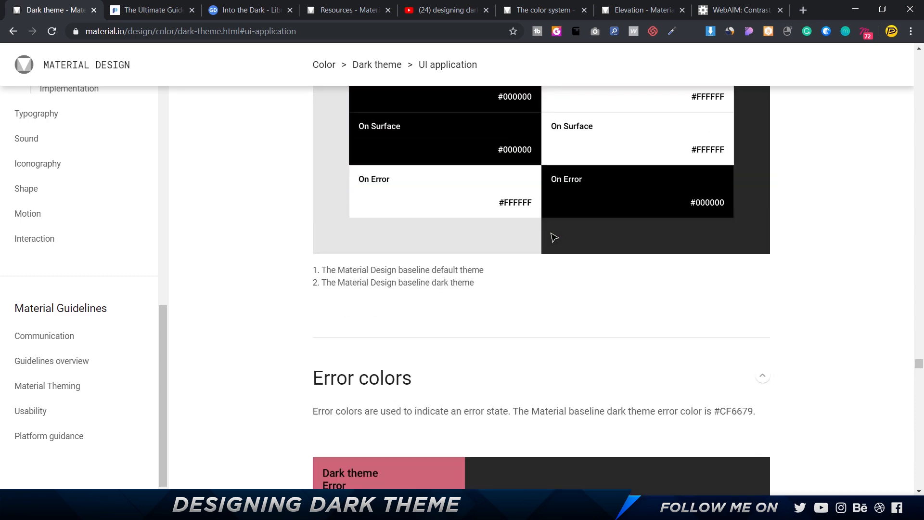
scroll(554, 237, "up", 8)
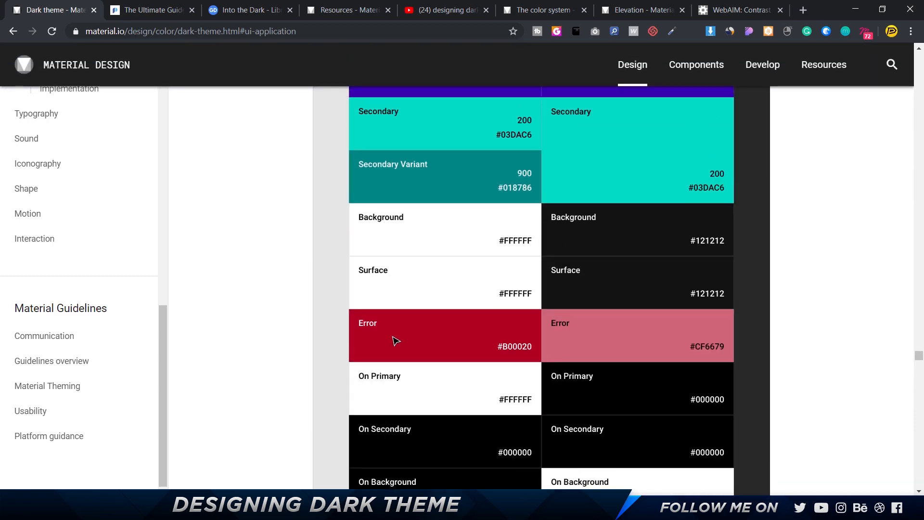
scroll(393, 341, "down", 2)
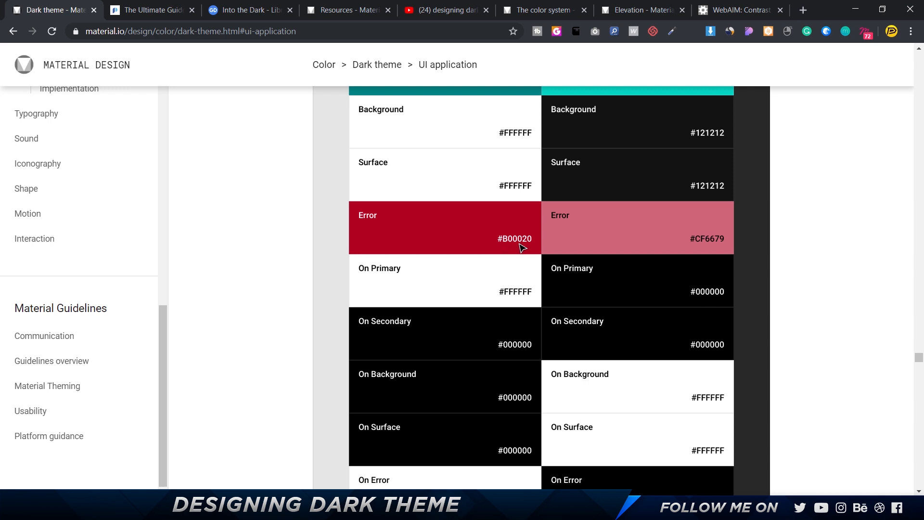
key("alt+Tab")
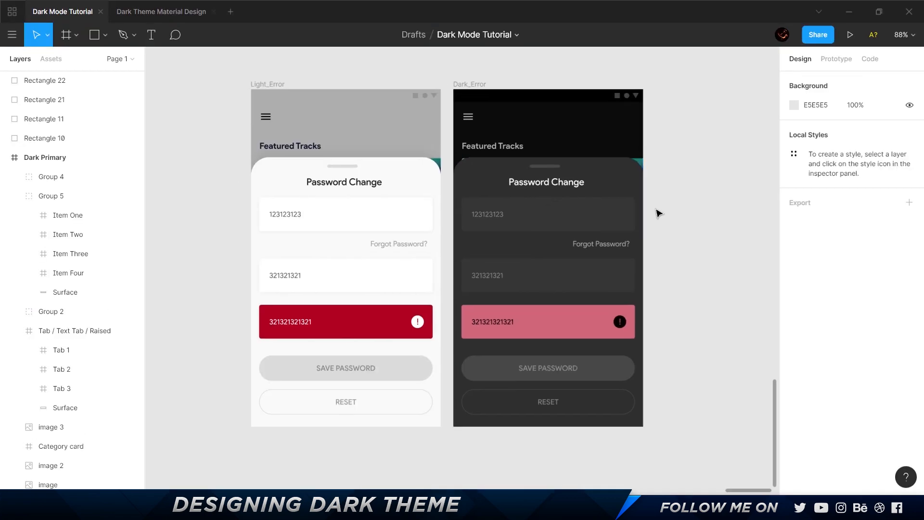
Read how Material derives its dark theme error color, and inspect the stacked fills of the Dark_Error field's rectangle in Figma.
key("alt+Tab")
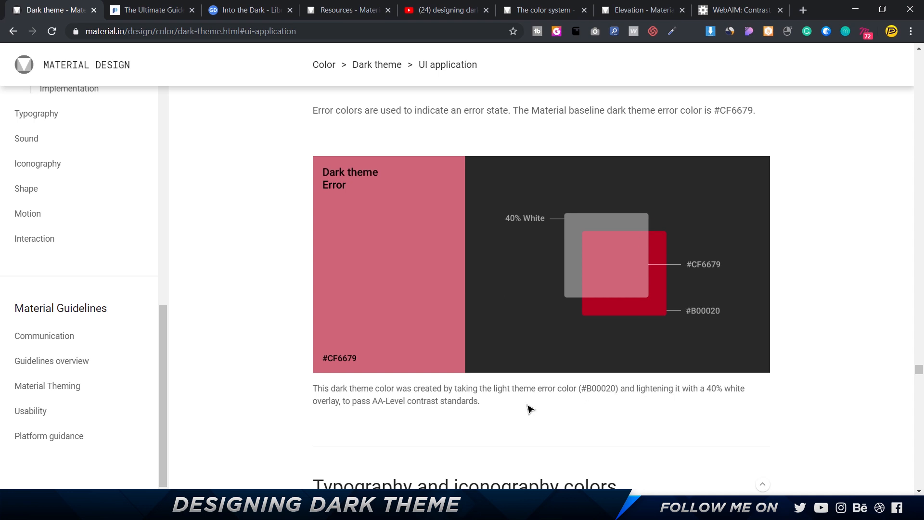
left_click_drag(420, 391, 669, 392)
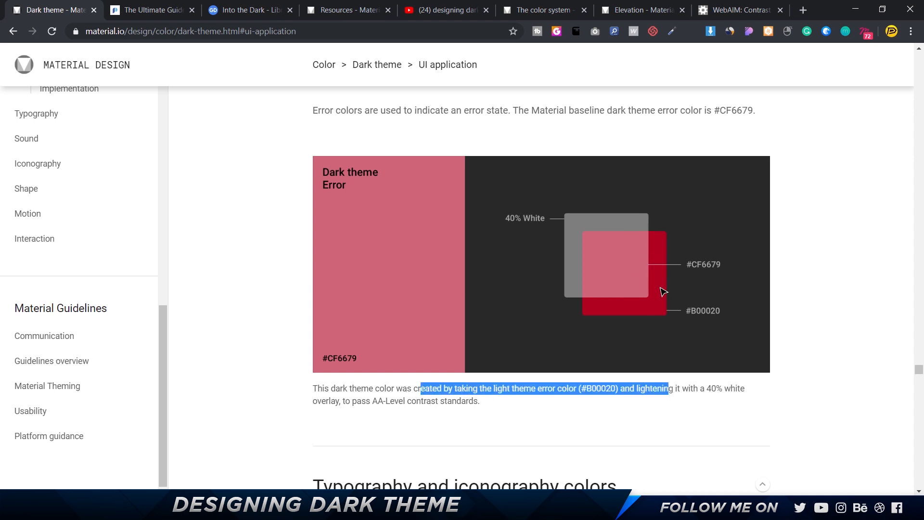
key("alt+Tab")
key("alt+Tab")
key("alt+Tab")
left_click(541, 322, "ctrl")
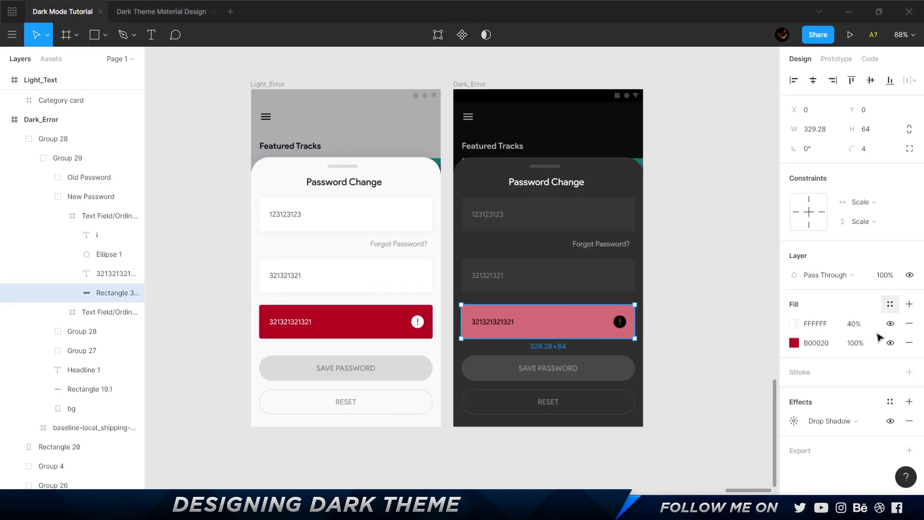
left_click(816, 347)
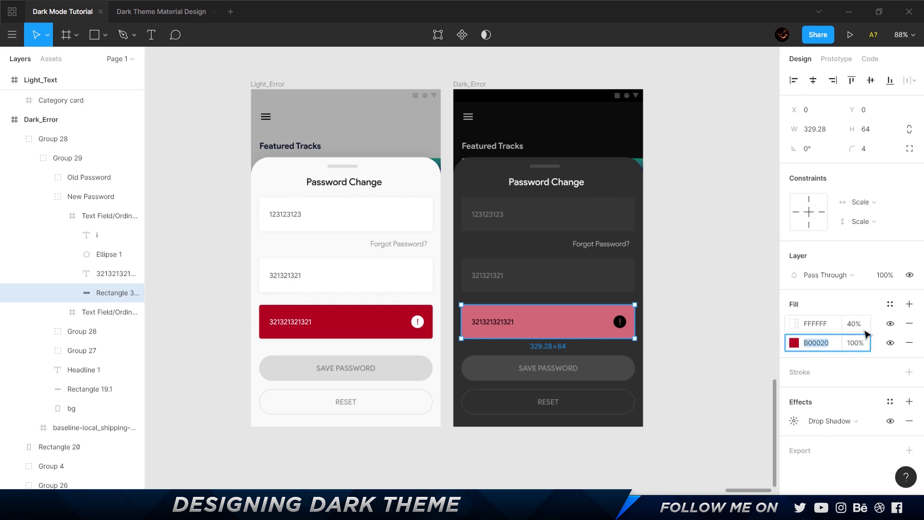
left_click(747, 342)
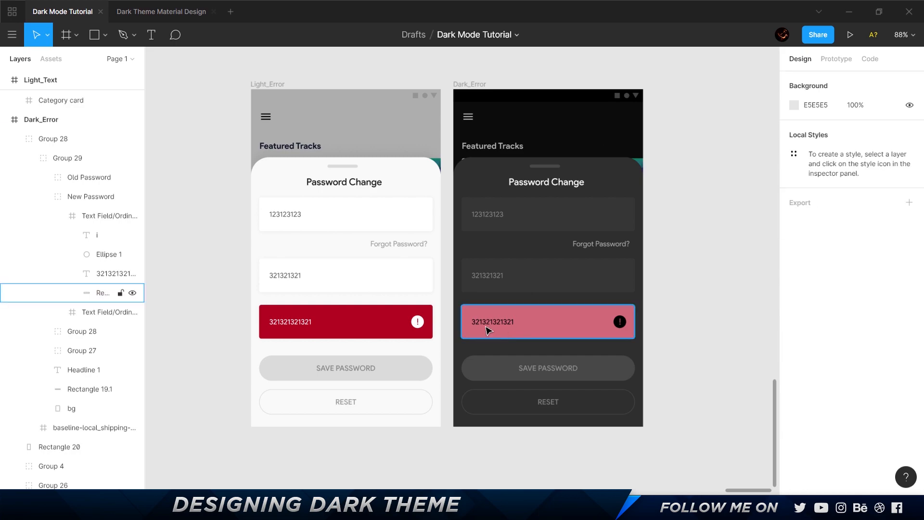
Check the Dark_Error field's text fill in Figma against the light and dark On Error swatches on the Material Design page.
left_click(528, 327, "ctrl")
key("alt+Tab")
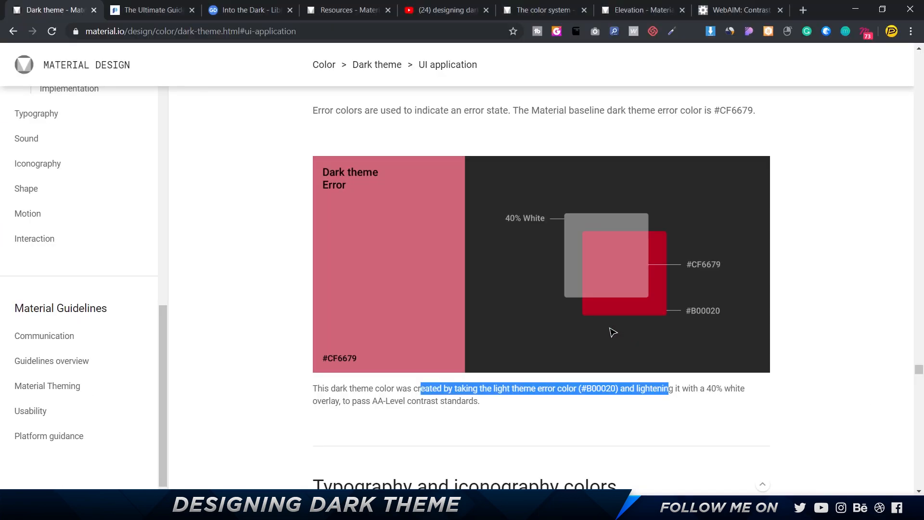
scroll(587, 294, "down", 15)
scroll(587, 295, "down", 15)
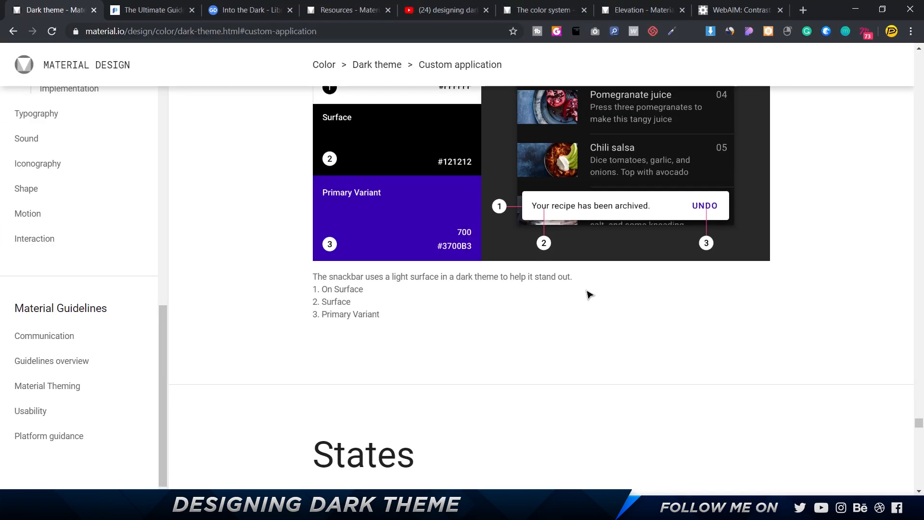
scroll(587, 294, "up", 20)
scroll(588, 294, "up", 15)
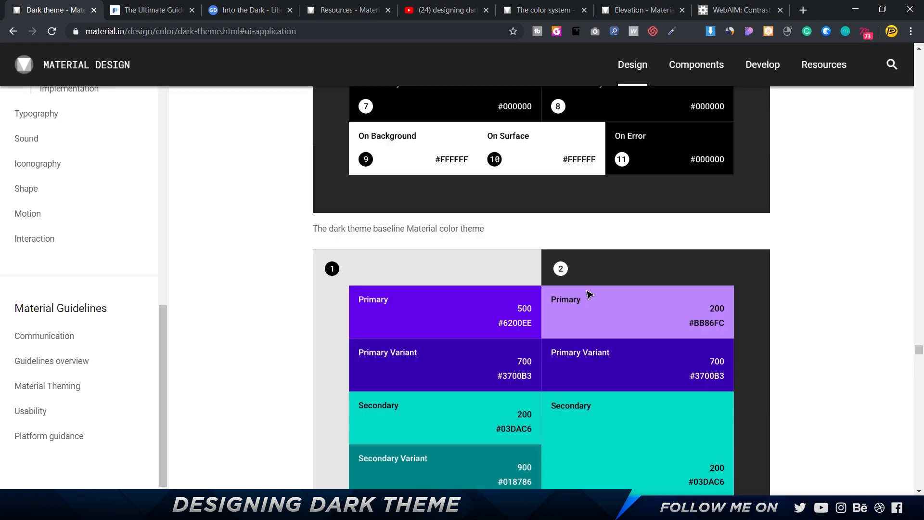
scroll(587, 295, "down", 10)
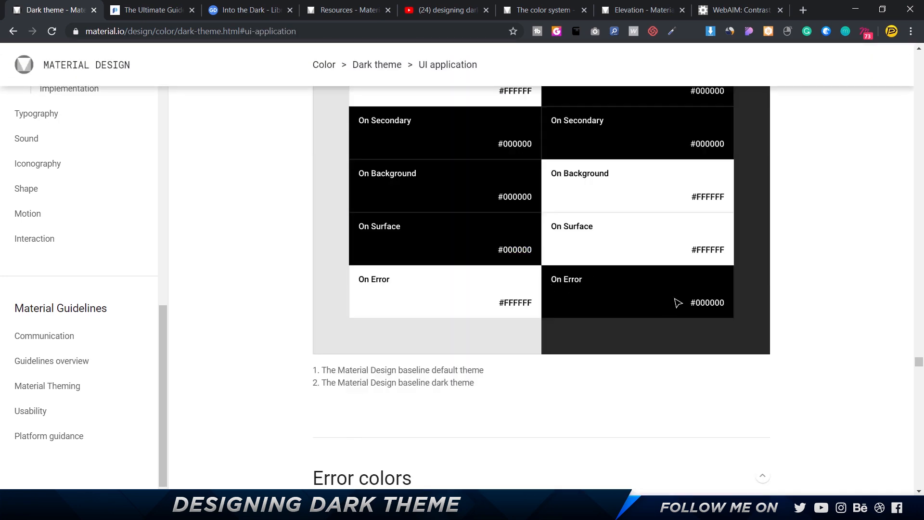
key("alt+Tab")
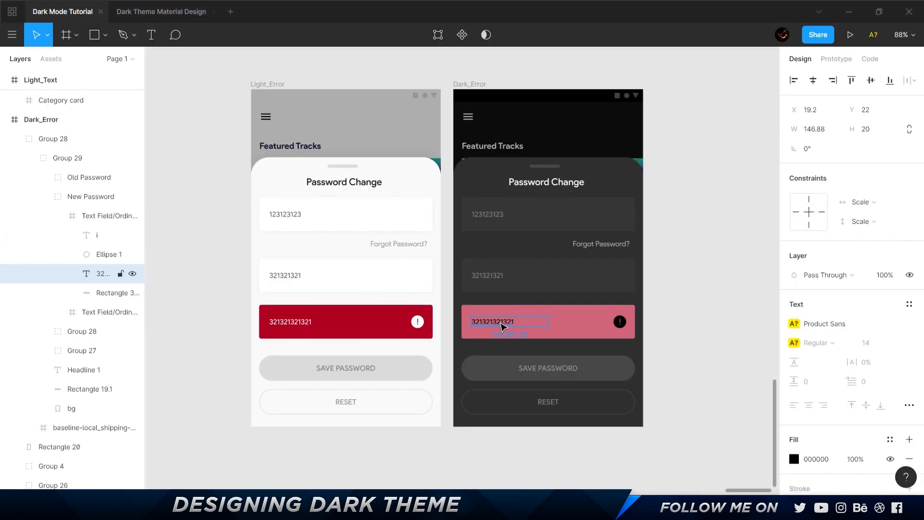
key("alt+Tab")
key("alt+Tab")
left_click(682, 299)
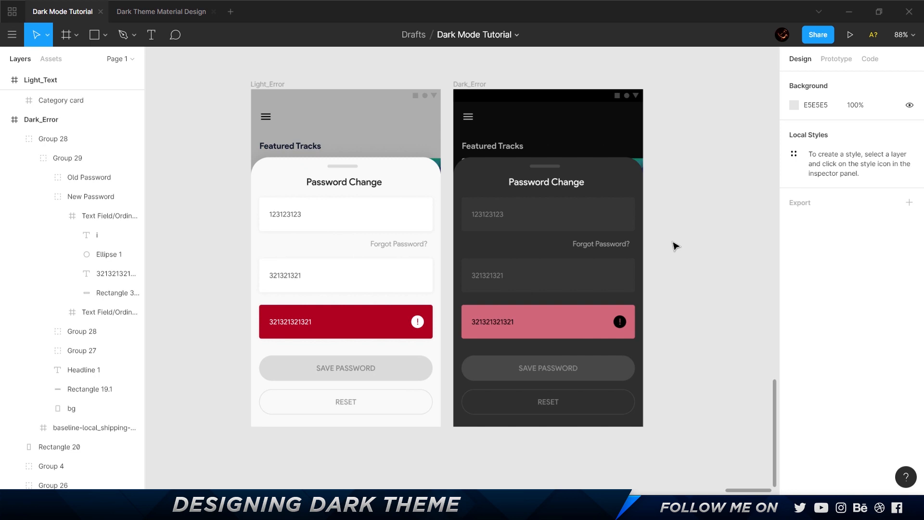
Switch to the Material Design dark theme page in the browser and review the state overlays for surface and primary containers.
key("shift+1")
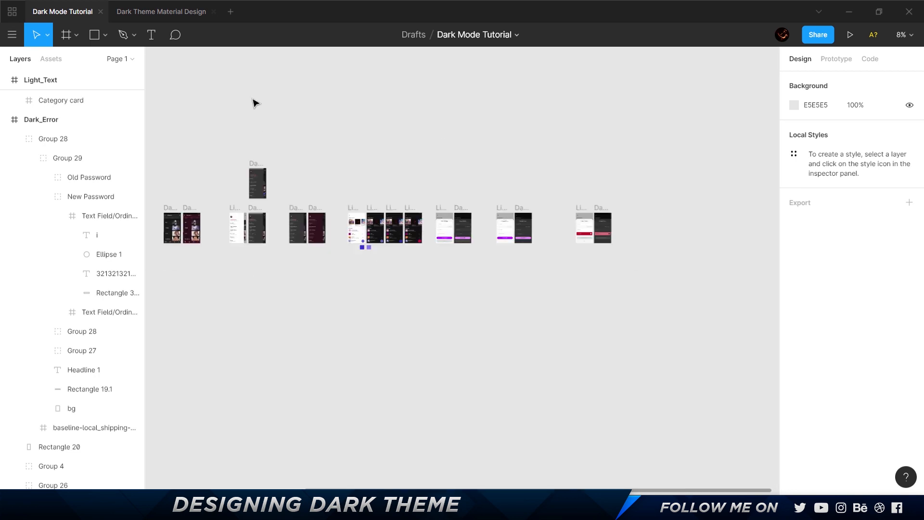
key("alt+Tab")
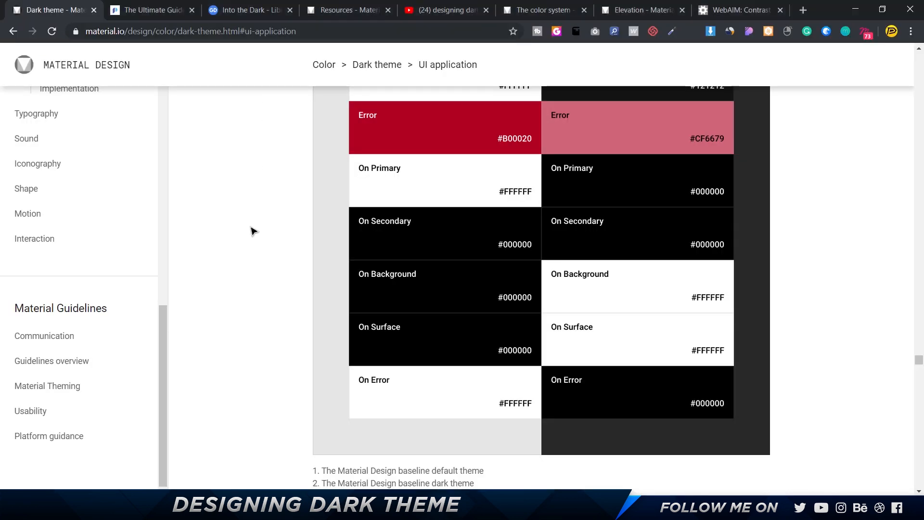
scroll(251, 230, "down", 20)
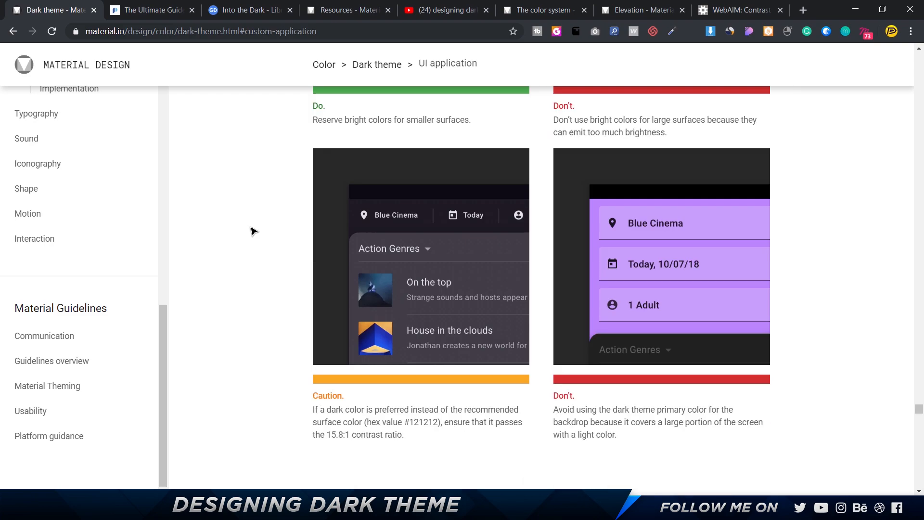
scroll(251, 231, "up", 15)
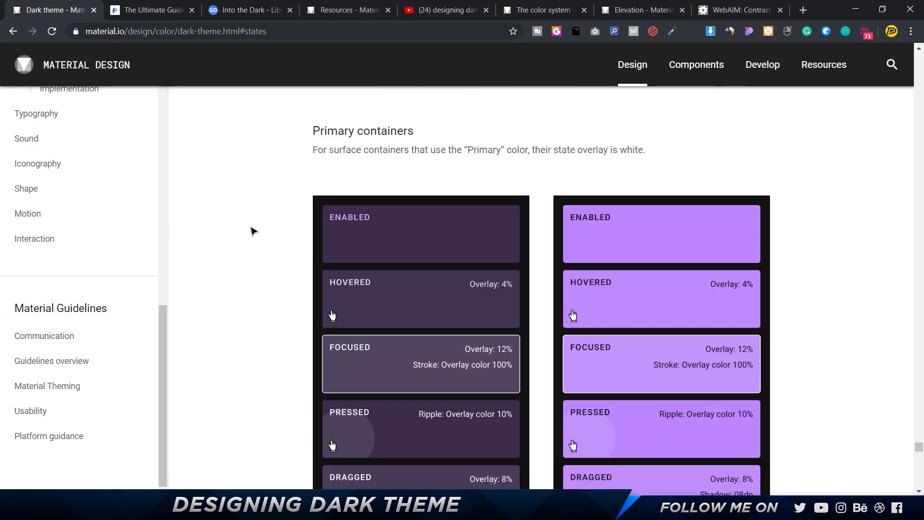
scroll(251, 231, "down", 4)
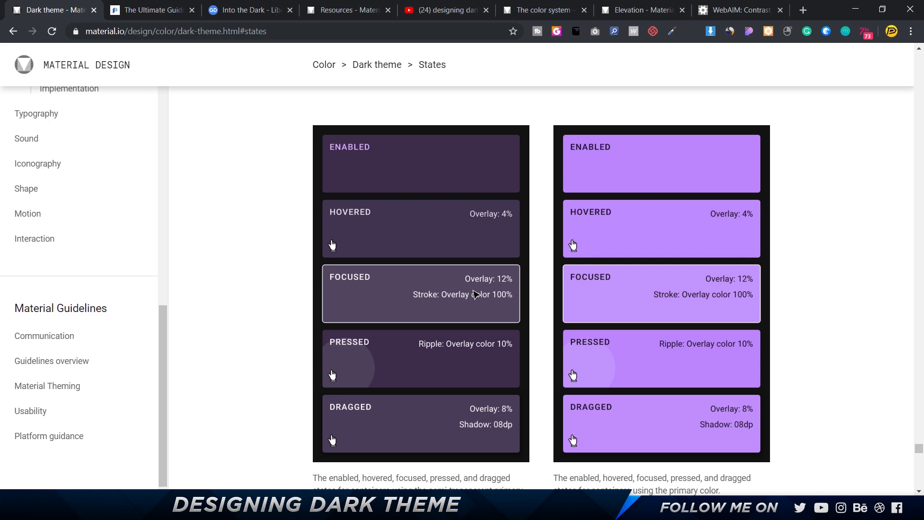
scroll(475, 294, "down", 10)
scroll(476, 295, "up", 4)
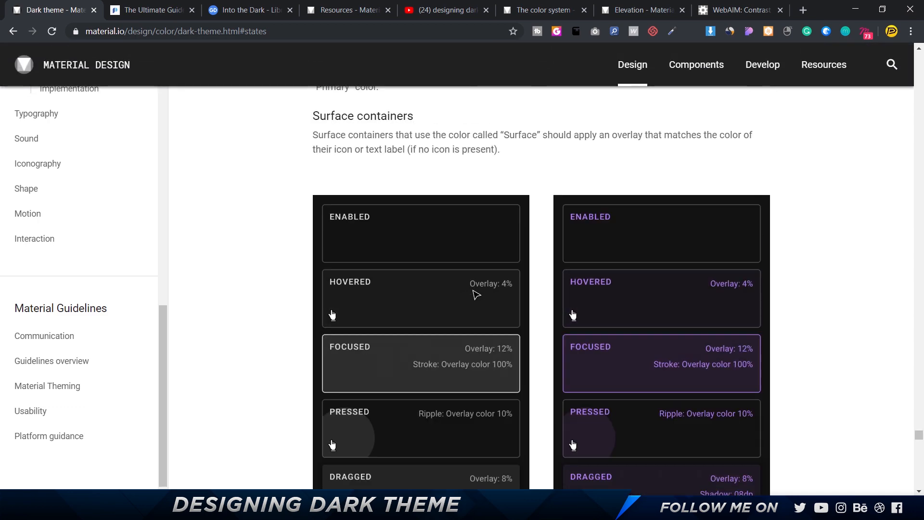
scroll(476, 295, "up", 10)
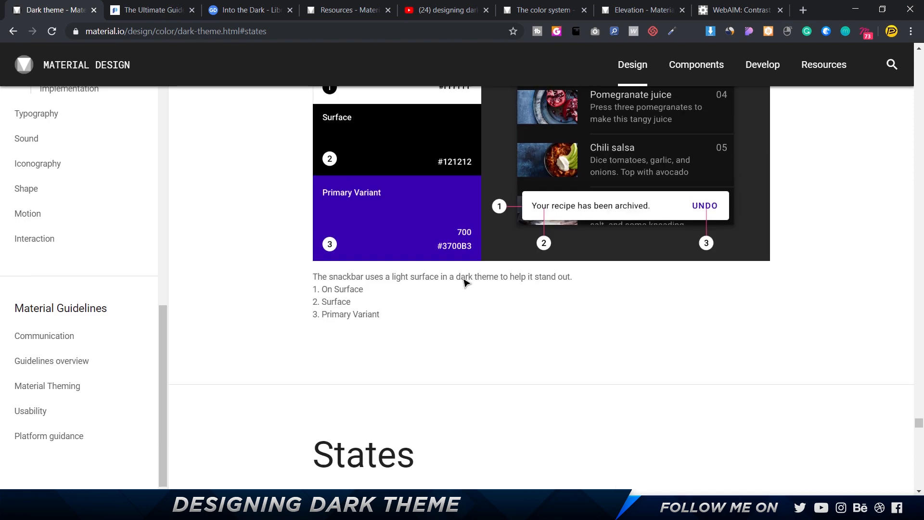
Examine the surface and primary container state samples in Figma's Dark Theme Material Design file.
key("alt+Tab")
left_click(161, 11)
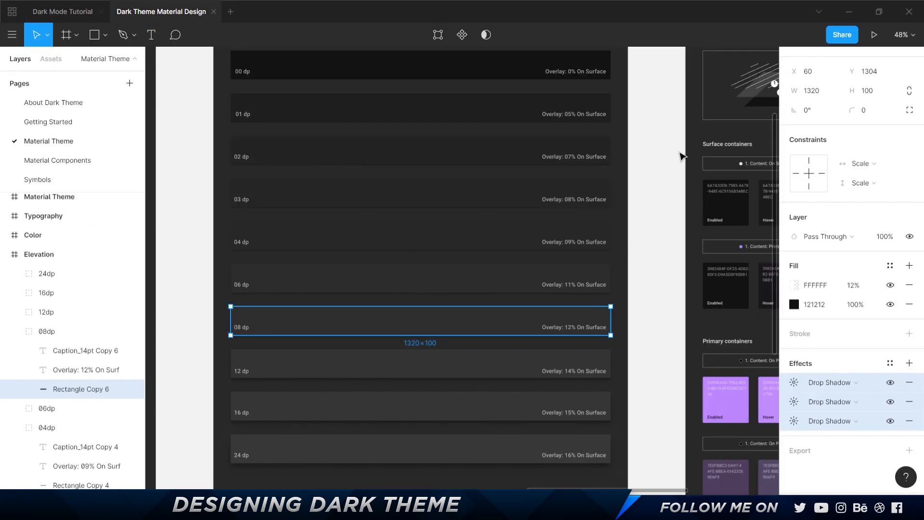
scroll(680, 156, "down", 4)
left_click_drag(724, 208, 431, 208)
scroll(444, 229, "up", 4)
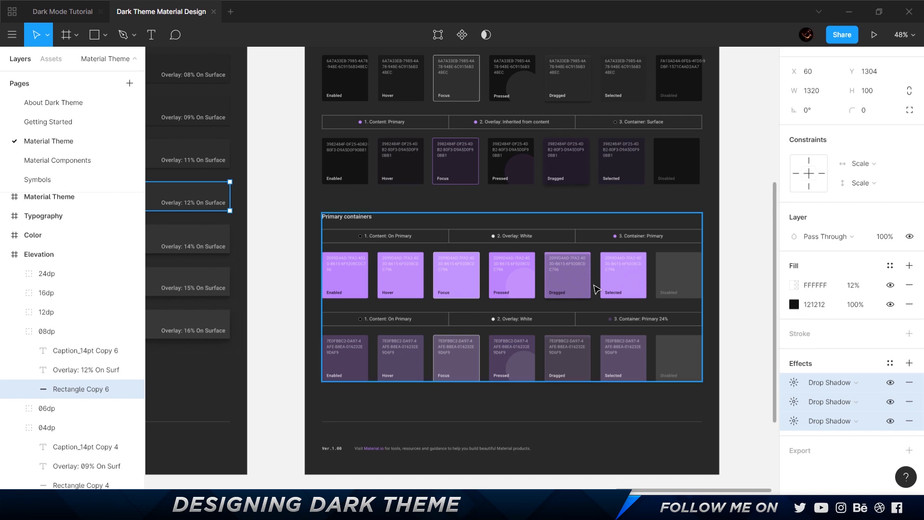
Return to the Material Design page in the browser and read the section on combining light and dark themes with the snackbar example.
key("alt+Tab")
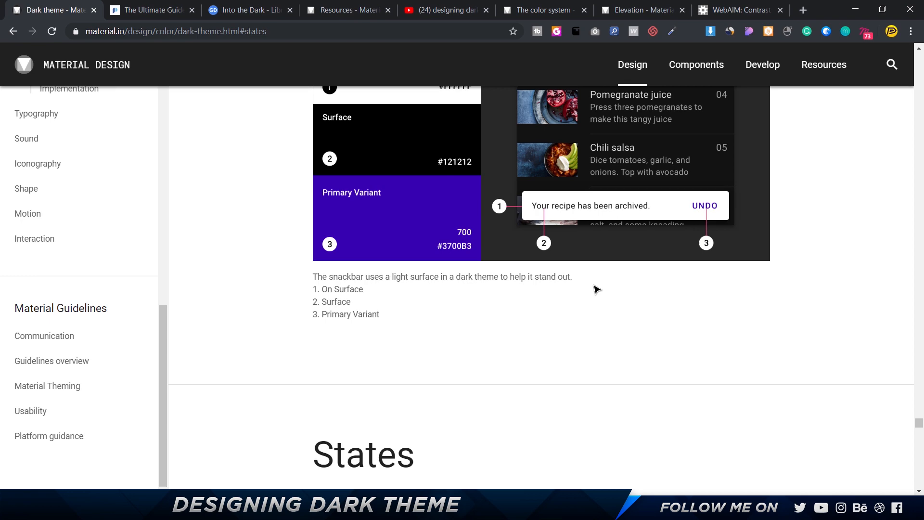
scroll(498, 317, "up", 4)
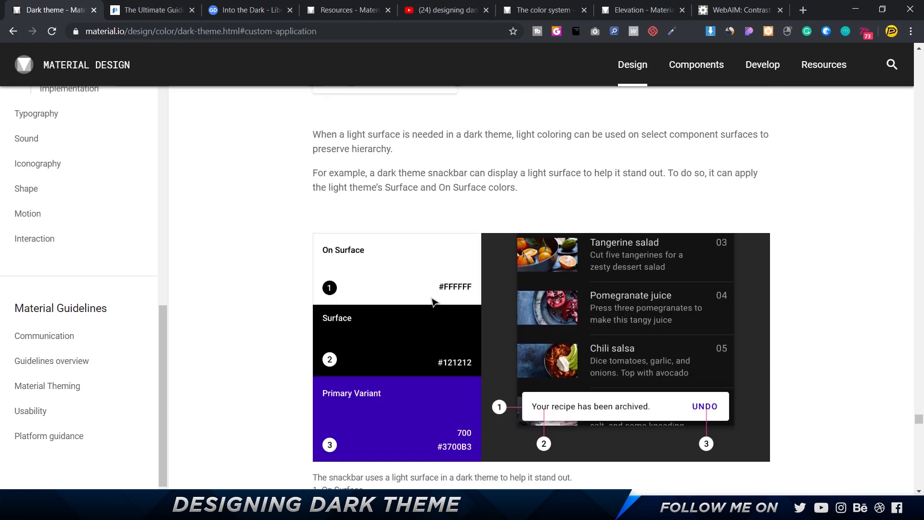
scroll(435, 317, "up", 1)
scroll(435, 318, "up", 5)
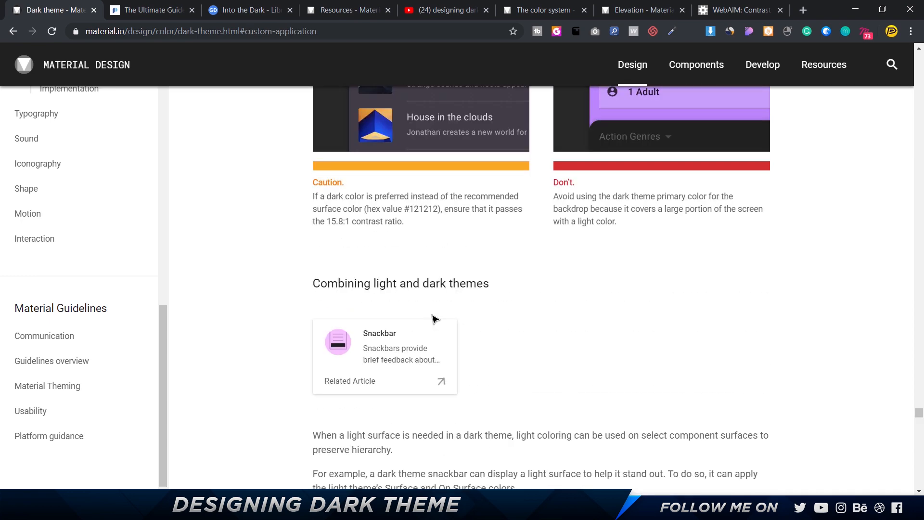
Read the Prototypr article's rule for greyscale illustration backgrounds and compare its light and dark Books screens.
key("ctrl+Tab")
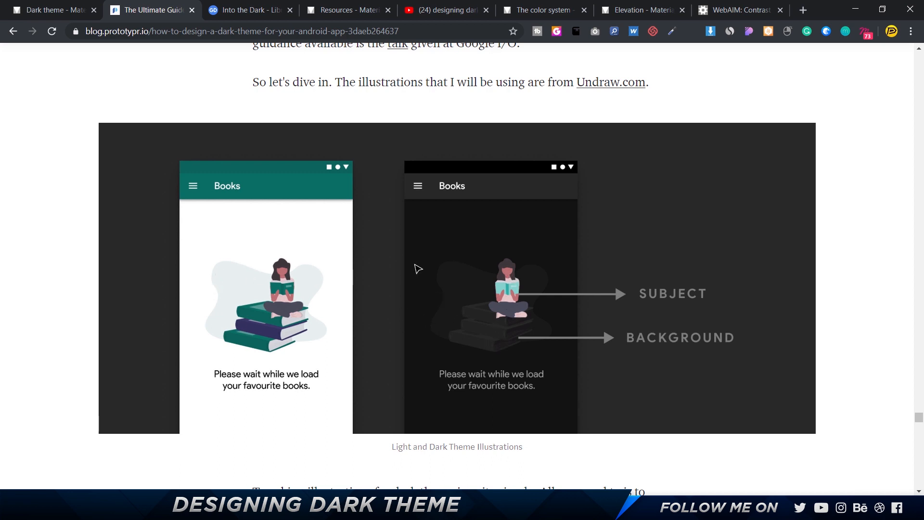
scroll(417, 269, "down", 5)
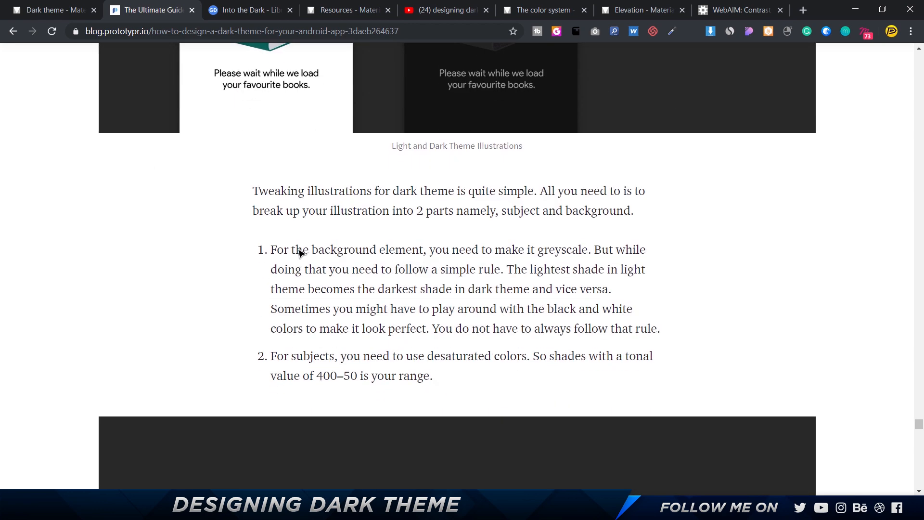
left_click_drag(276, 251, 594, 250)
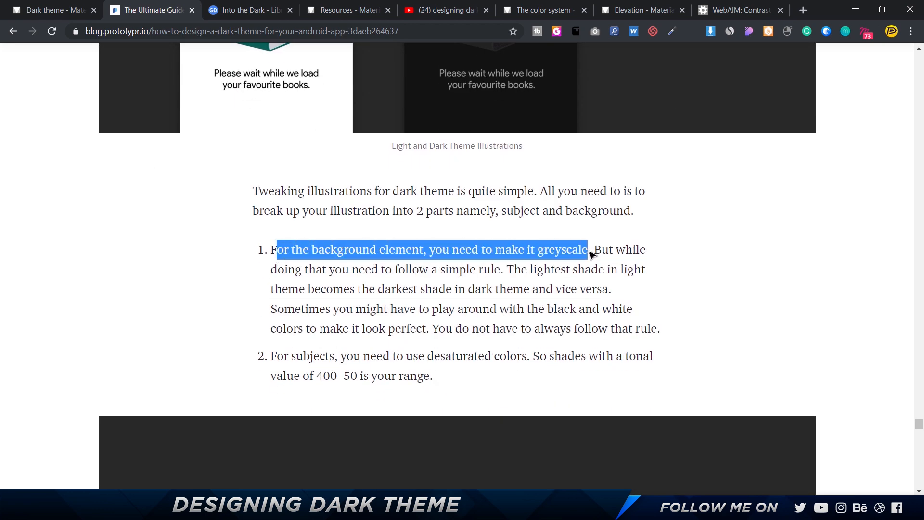
scroll(597, 253, "up", 2)
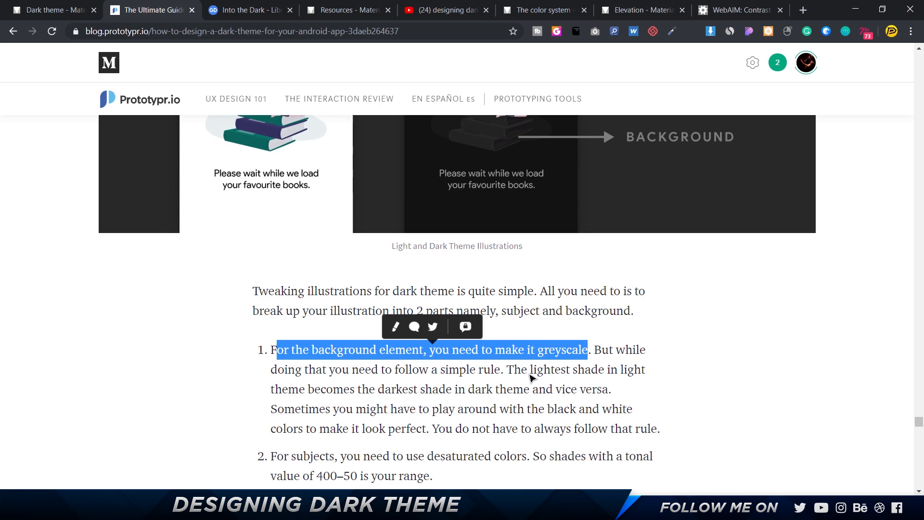
scroll(531, 377, "up", 6)
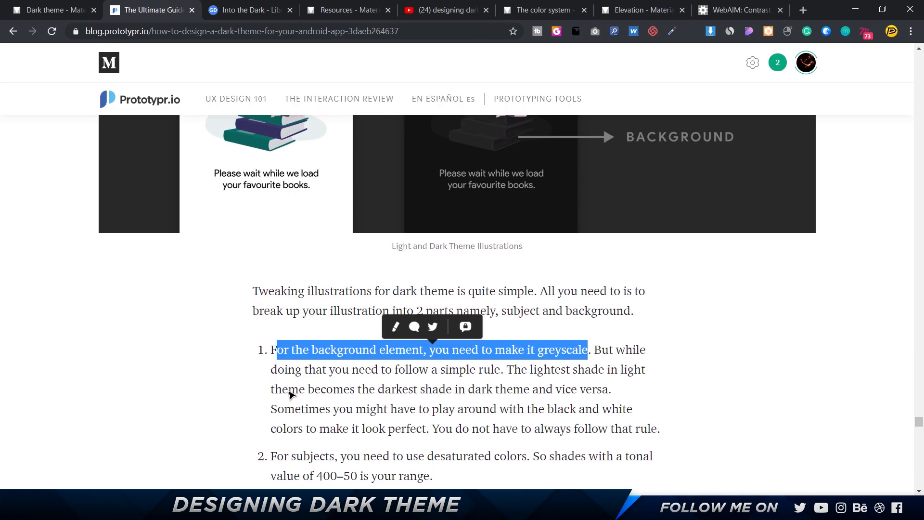
left_click(290, 394)
left_click_drag(290, 393, 341, 393)
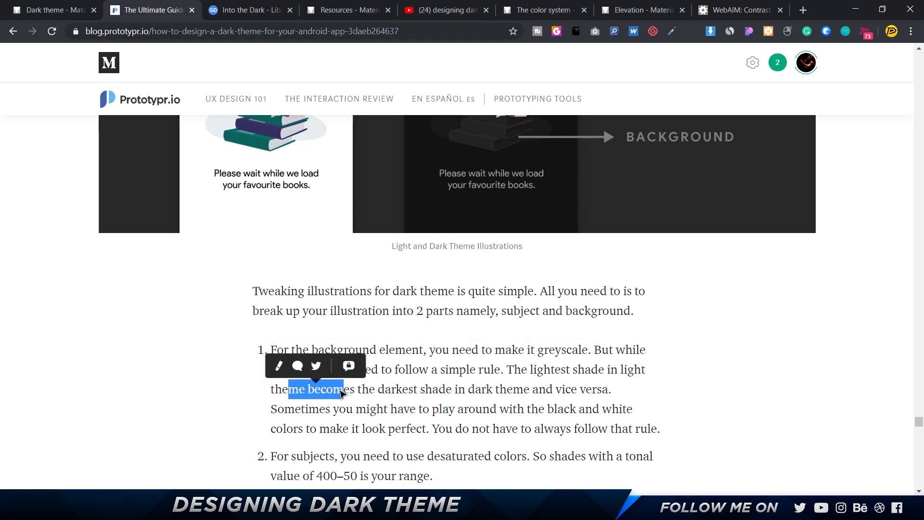
scroll(341, 393, "up", 4)
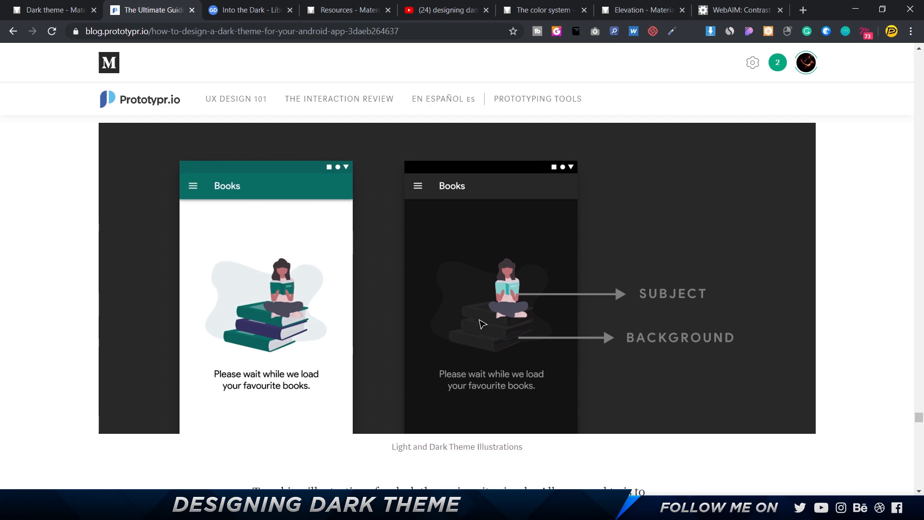
Compare the article's 800 and 200 subject colors with the tonal palettes in Material's color picking tool.
scroll(516, 314, "down", 10)
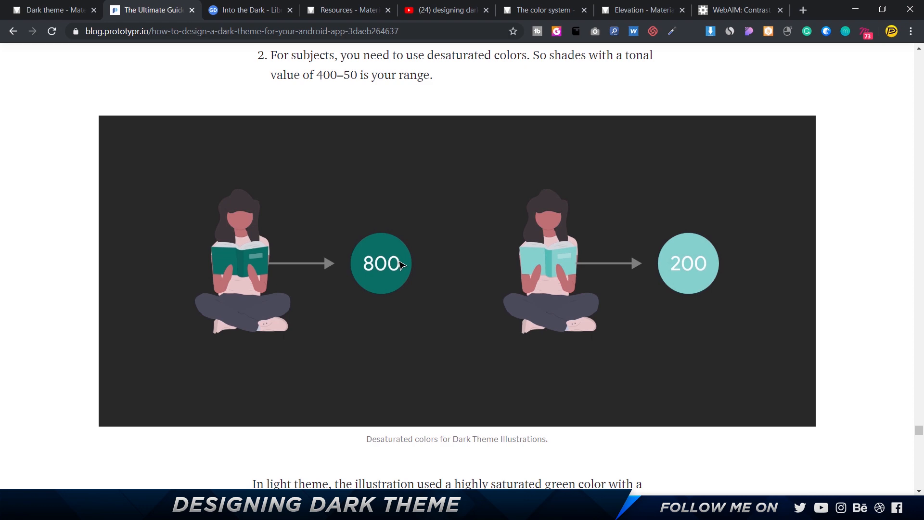
left_click(541, 10)
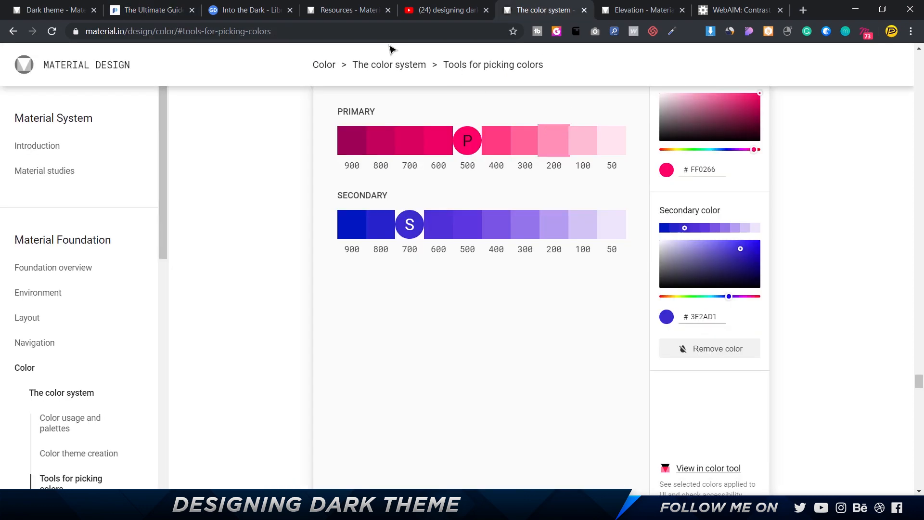
left_click(132, 10)
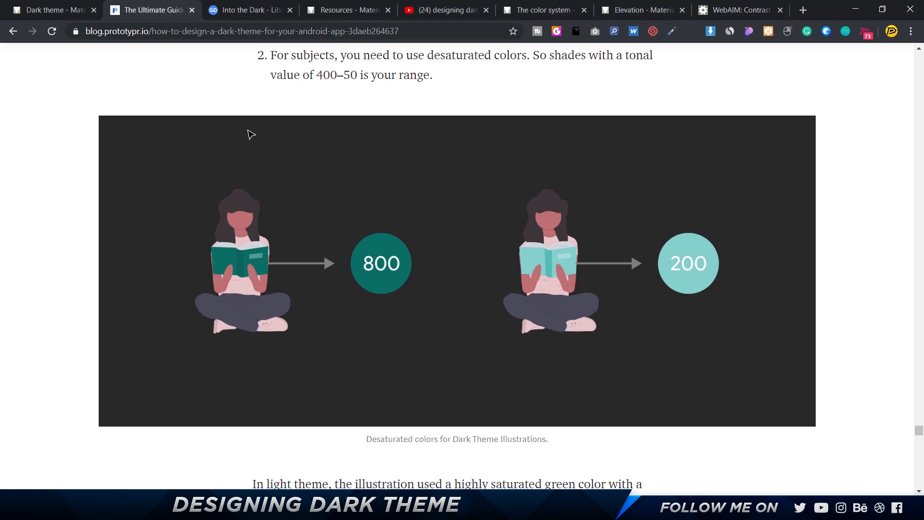
left_click(543, 9)
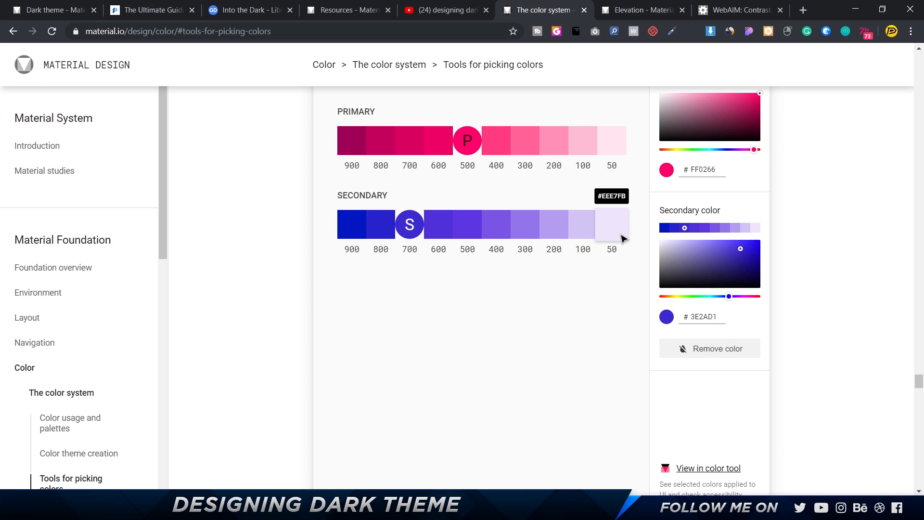
left_click(146, 13)
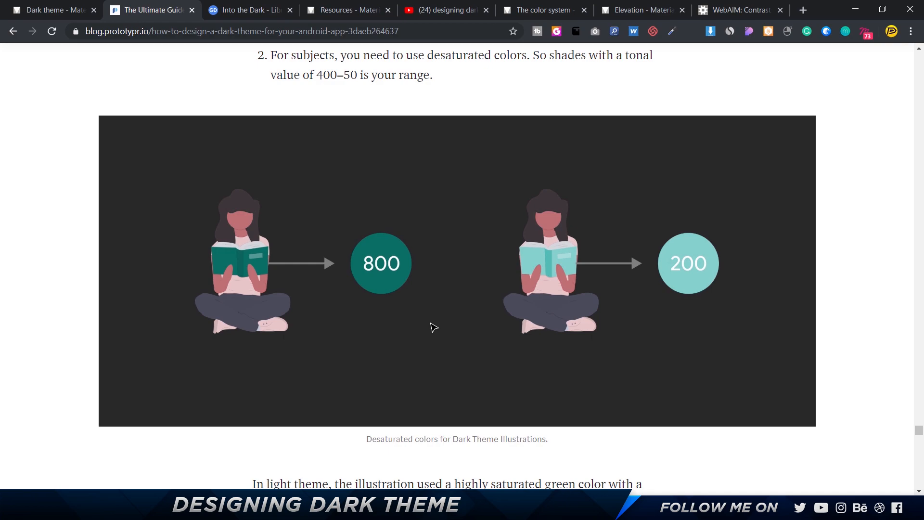
Review the article's Resources list and open the YouTube results for "designing dark theme google".
scroll(433, 326, "down", 15)
scroll(433, 327, "up", 1)
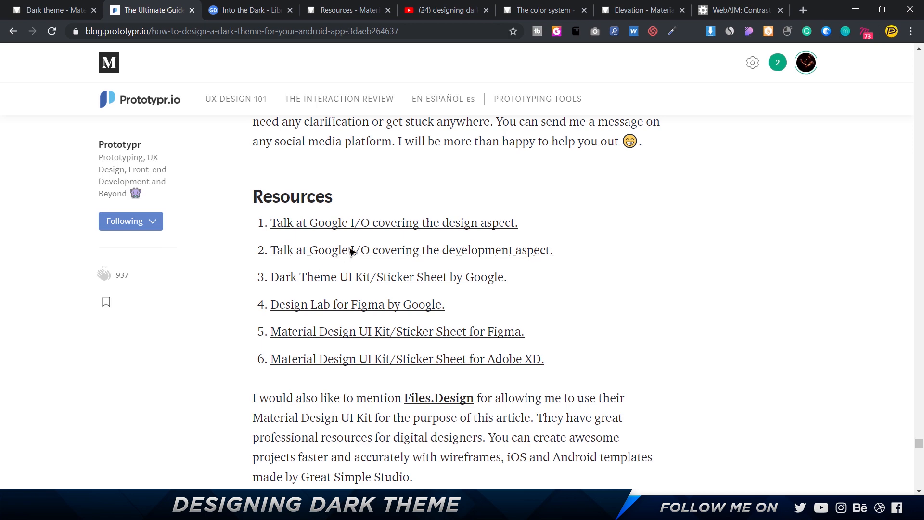
left_click(443, 11)
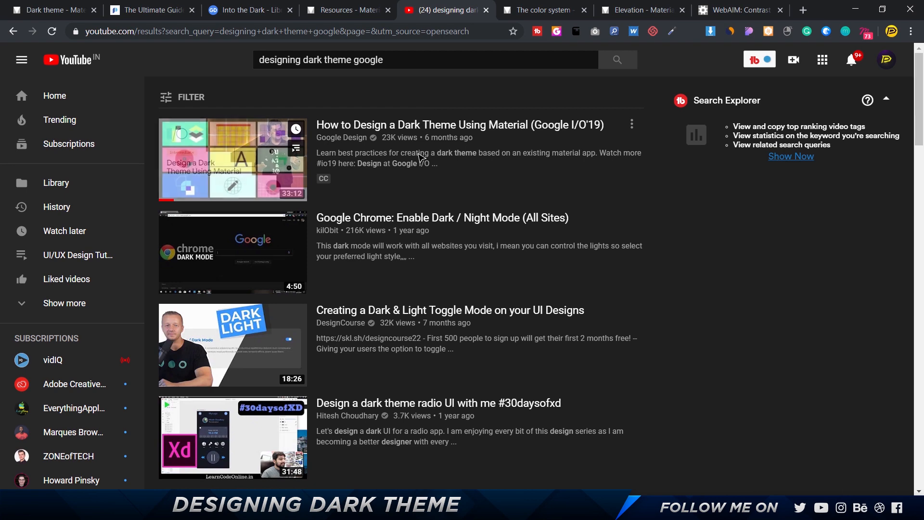